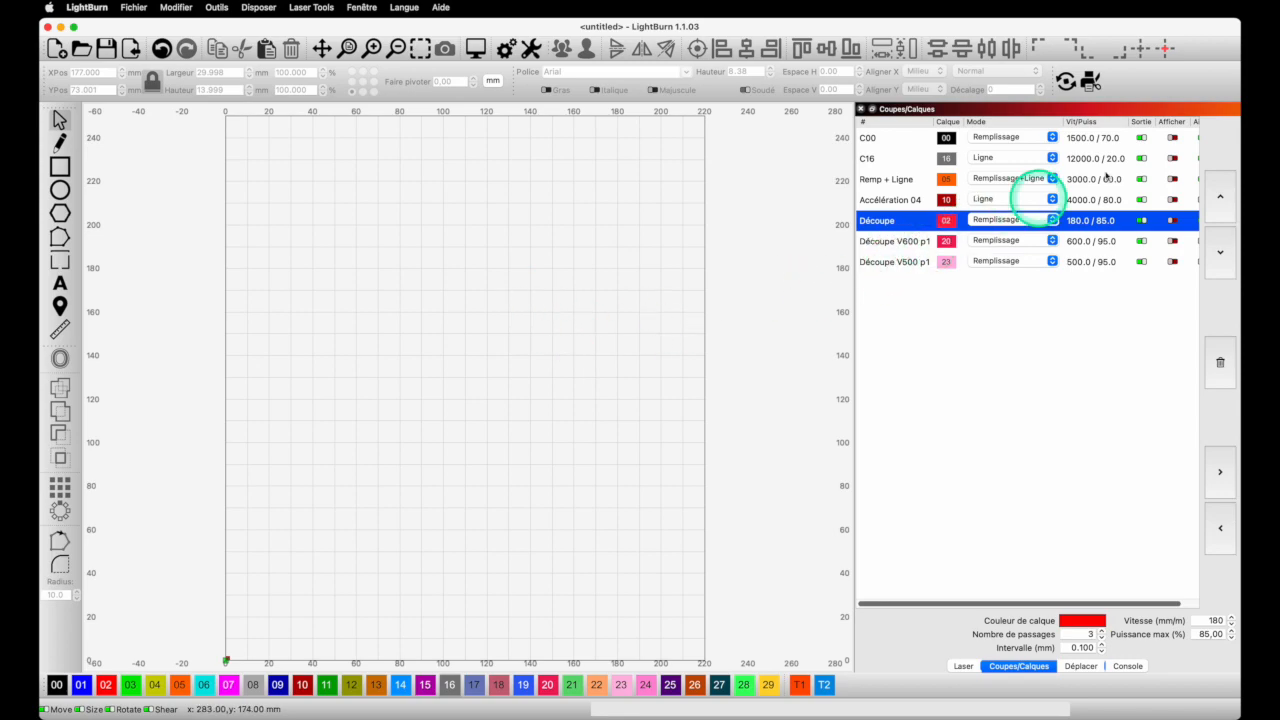
Turn on the display of all seven layers, from C00 down to the second Découpe V500 layer in the list
click(1172, 137)
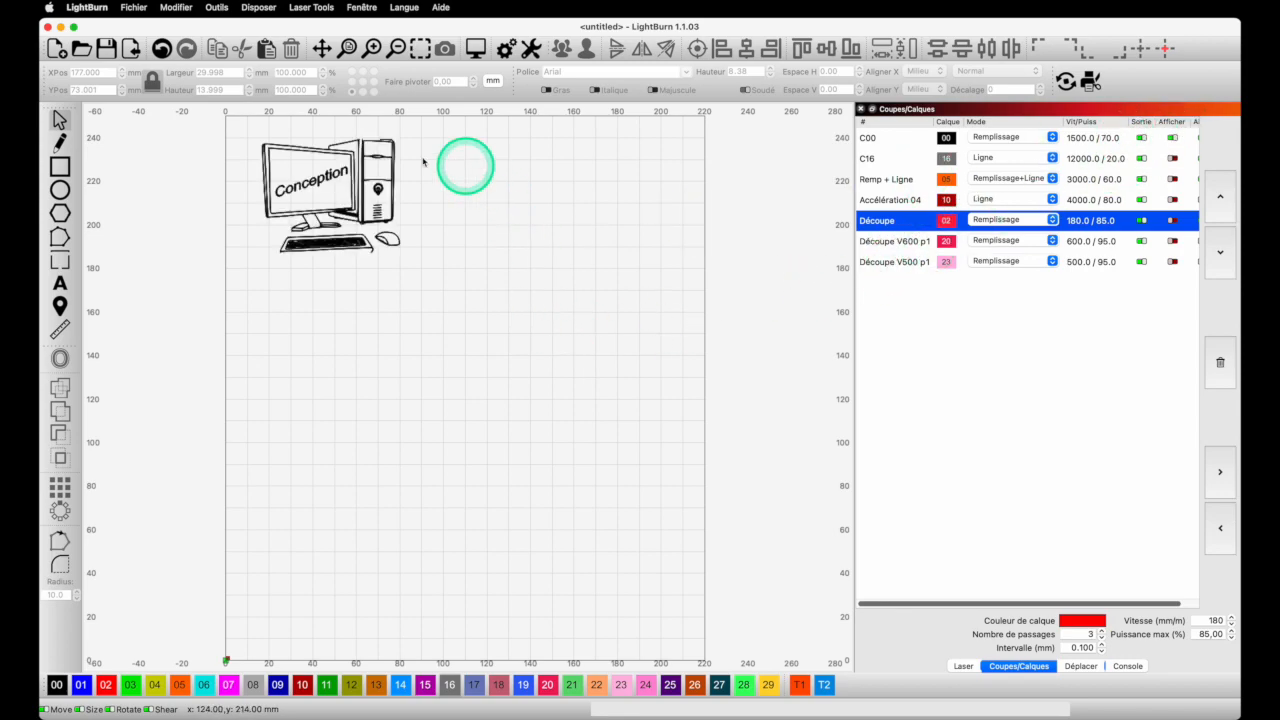
click(1173, 158)
click(1173, 179)
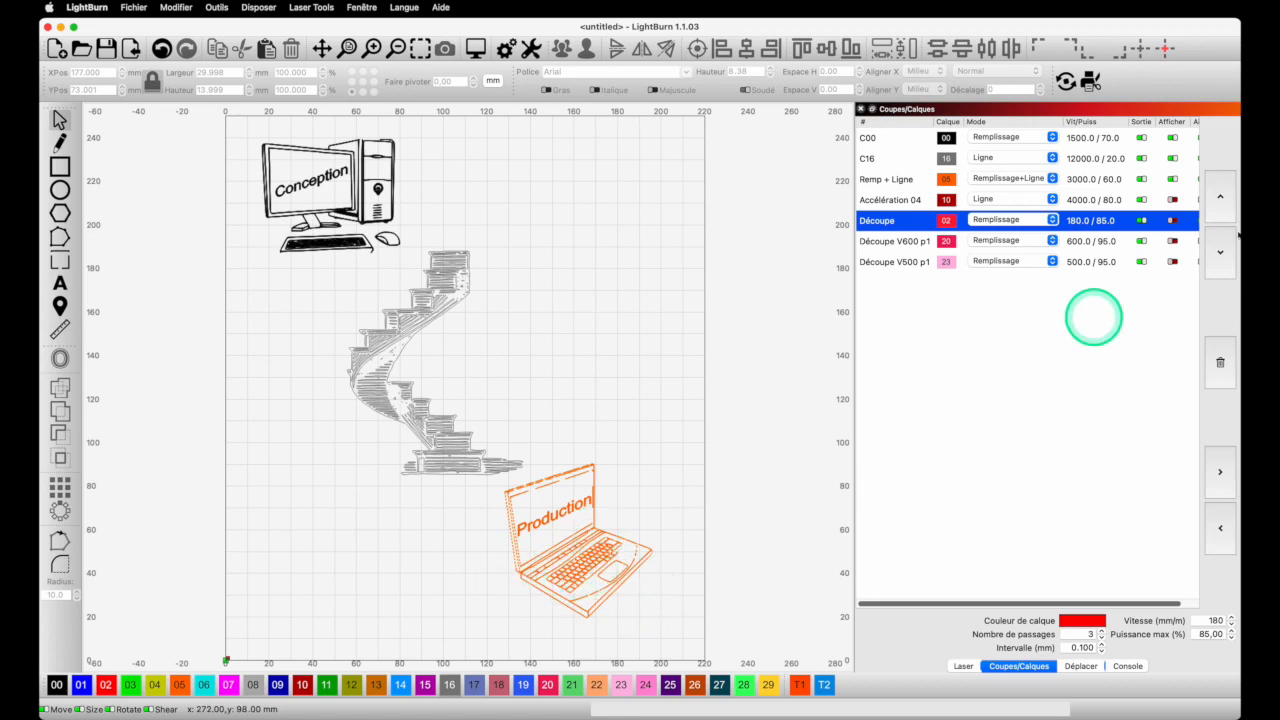
click(1173, 199)
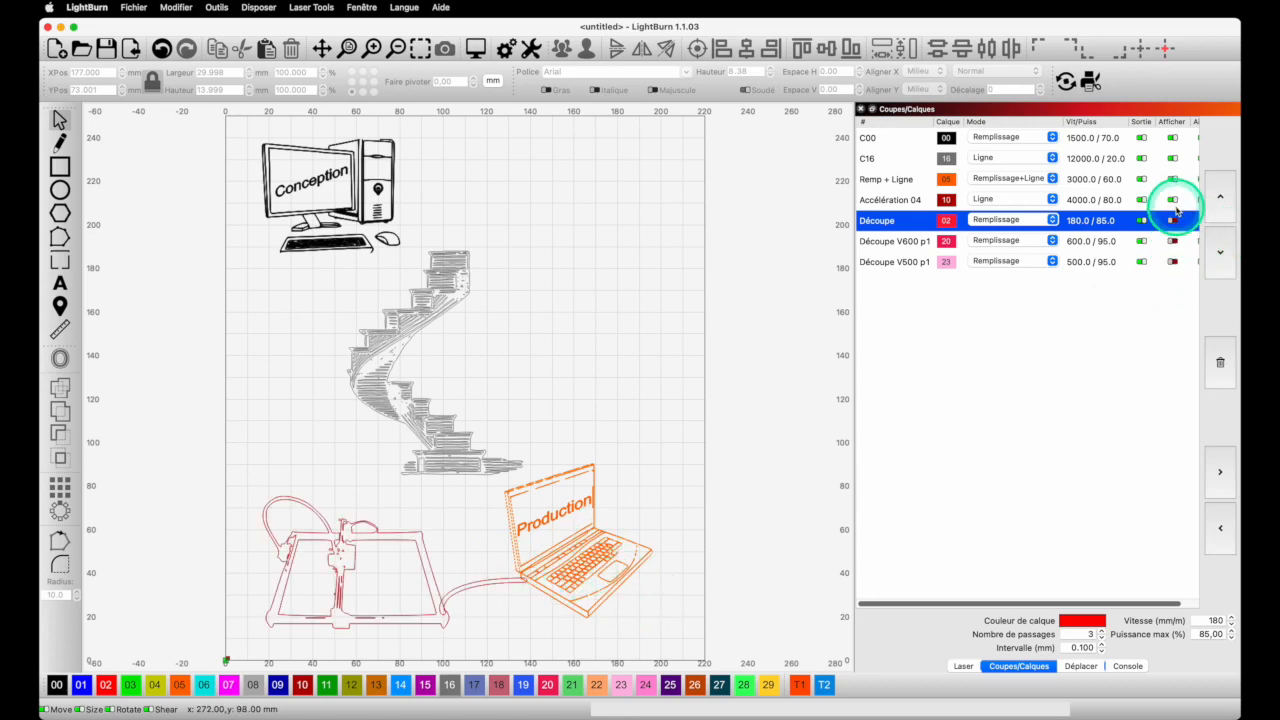
click(1174, 220)
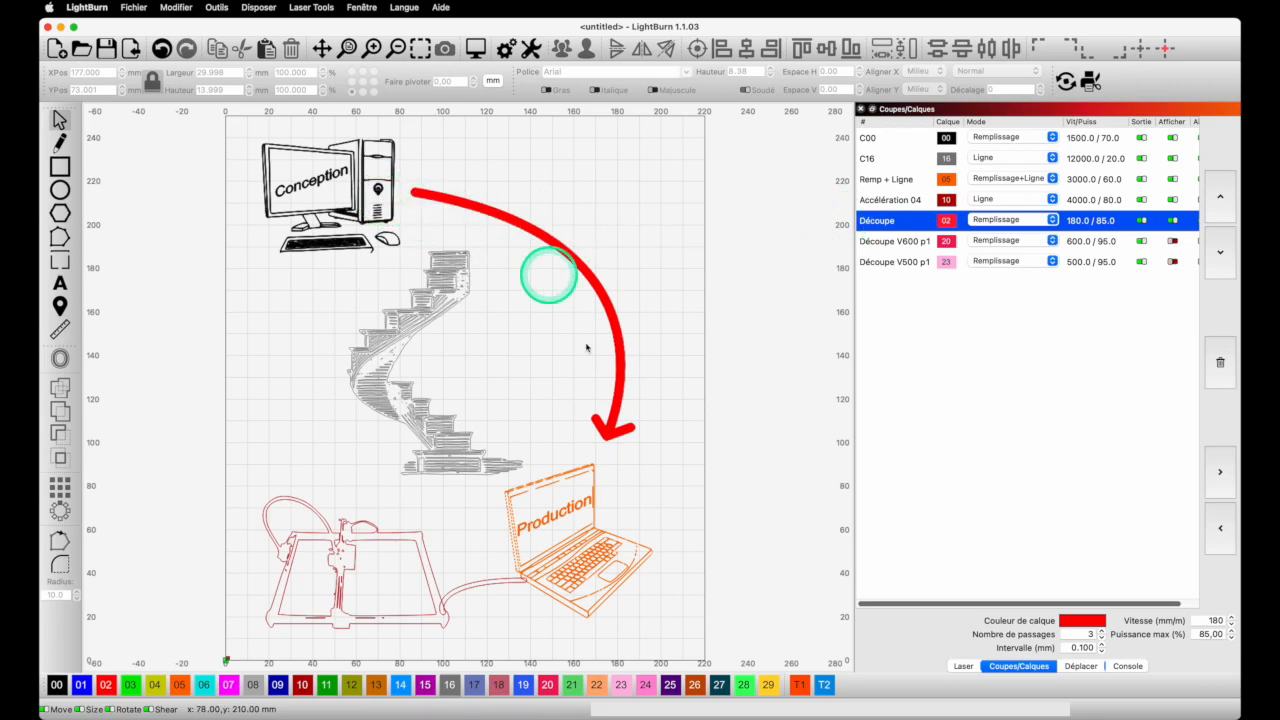
click(1174, 241)
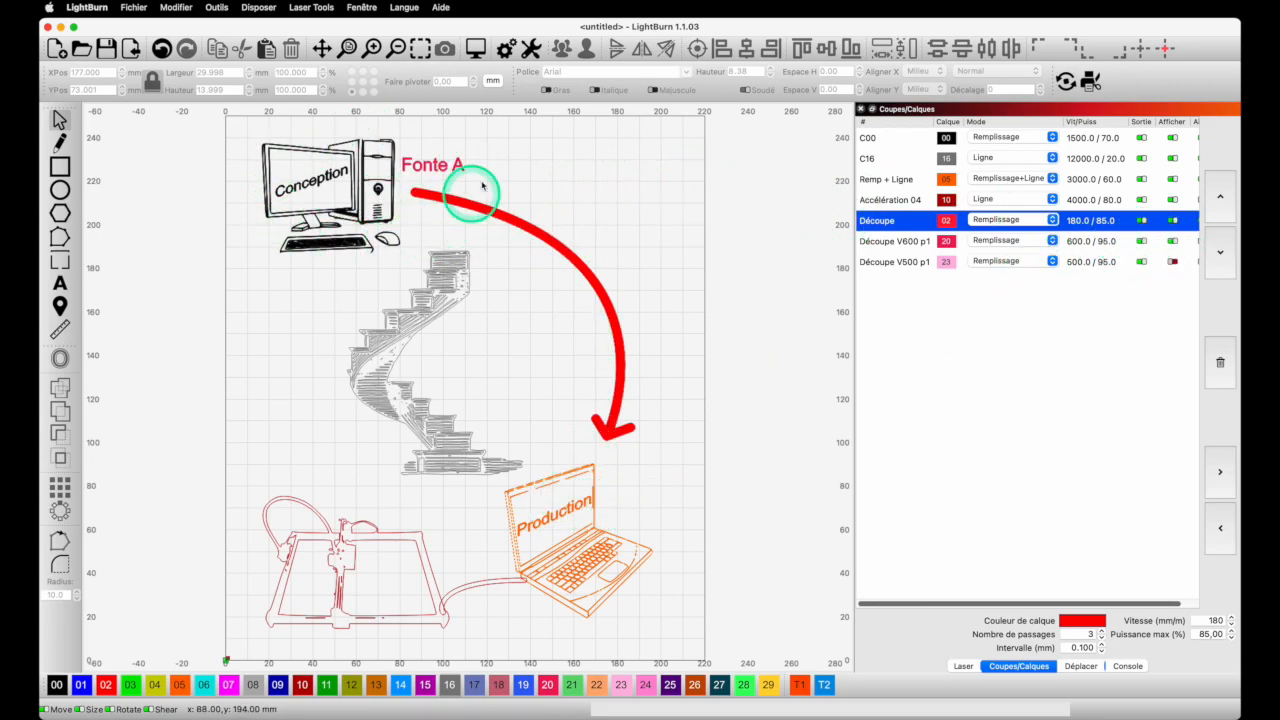
click(1174, 262)
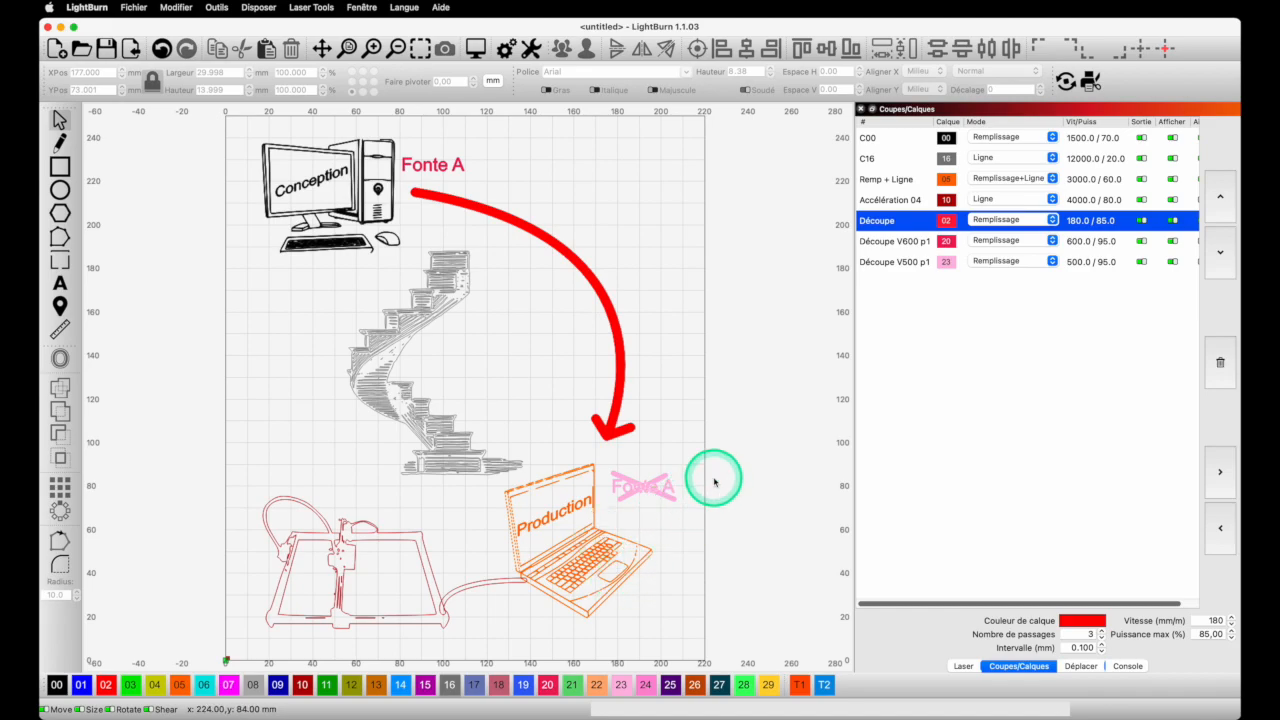
scroll(670, 389, up, 1)
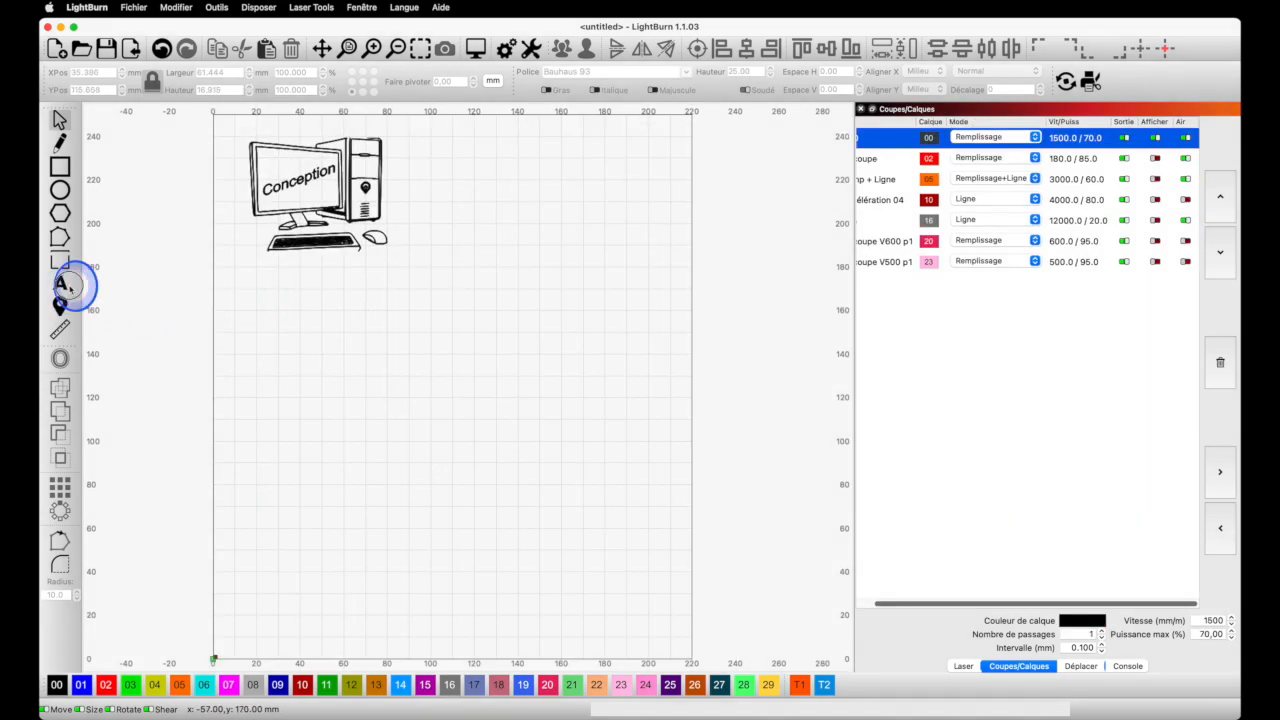
Add the text "Texte" in Bauhaus 93, 25 mm high, below the Conception computer, and show the Remp + Ligne layer
click(60, 283)
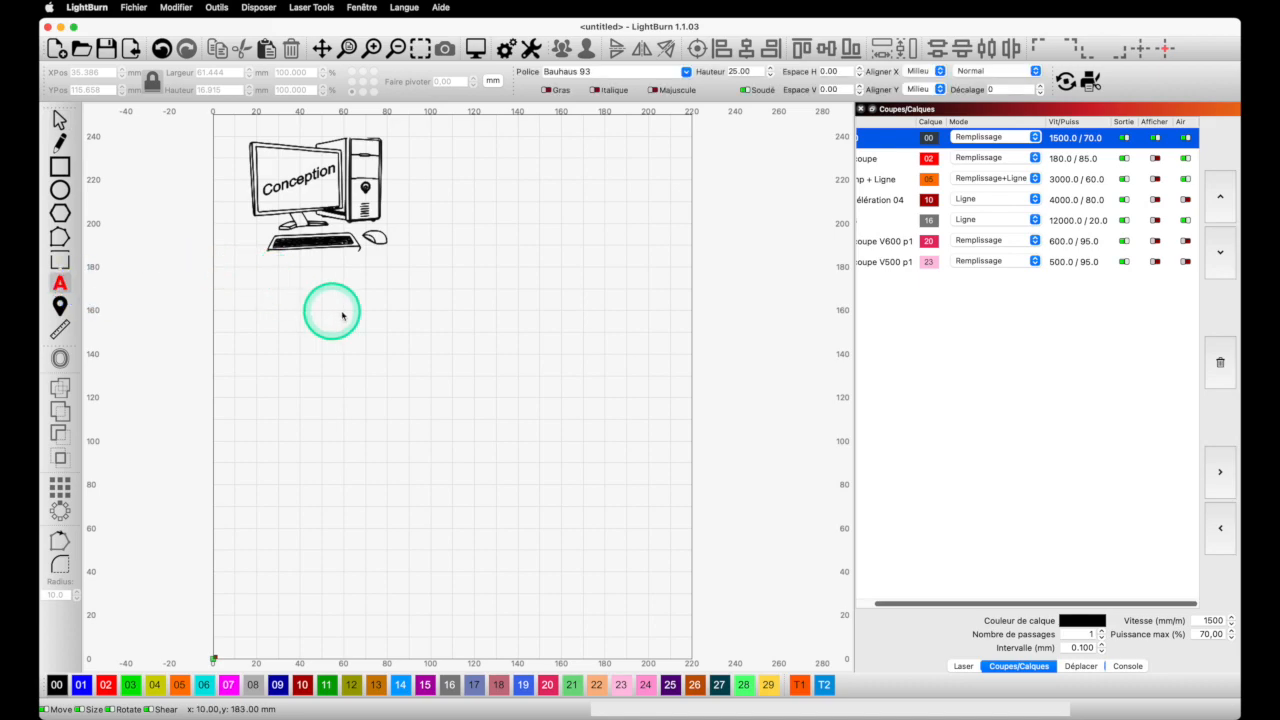
click(328, 318)
text(Texte)
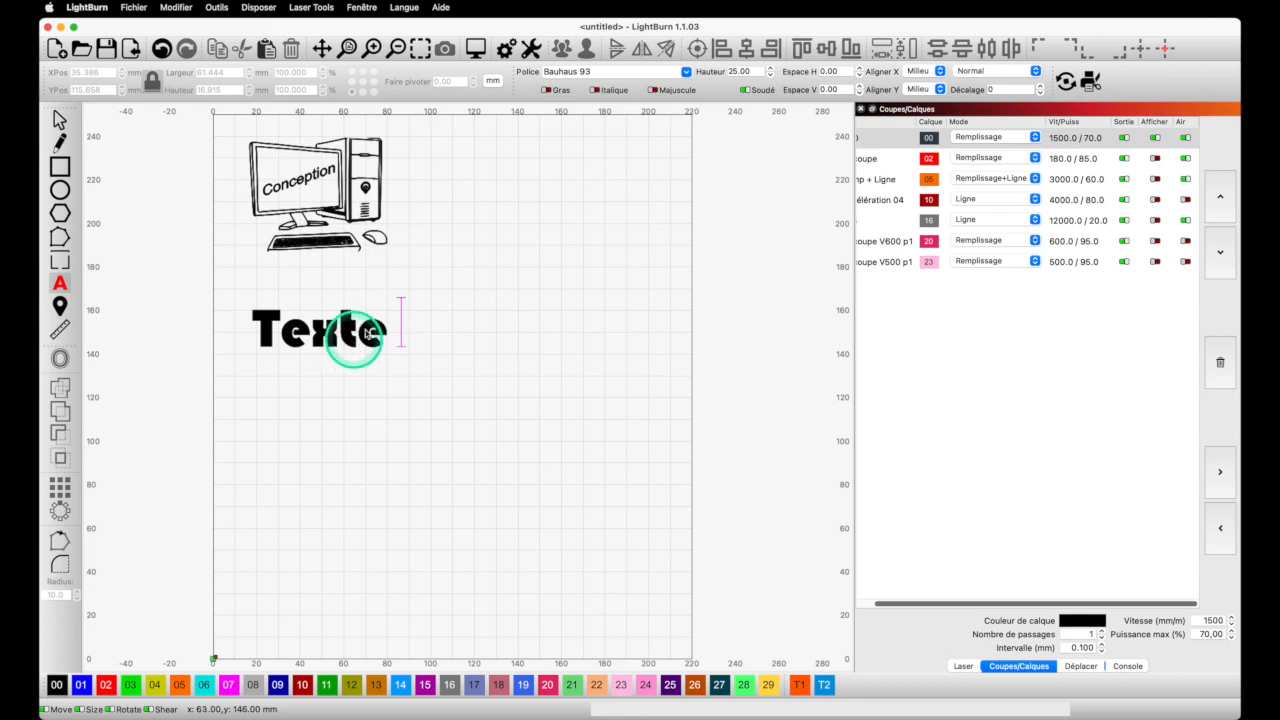
click(1158, 180)
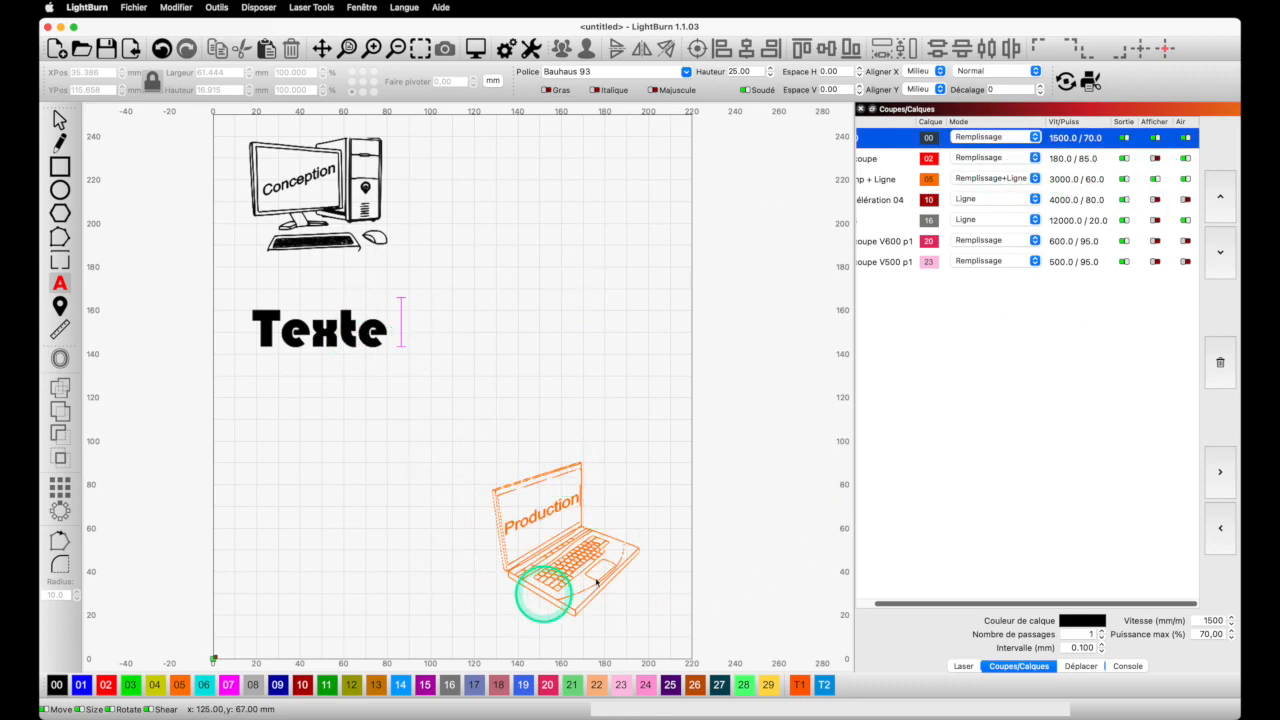
Convert the "Texte" object to a path and enlarge it proportionally to about 101 mm wide
click(342, 330)
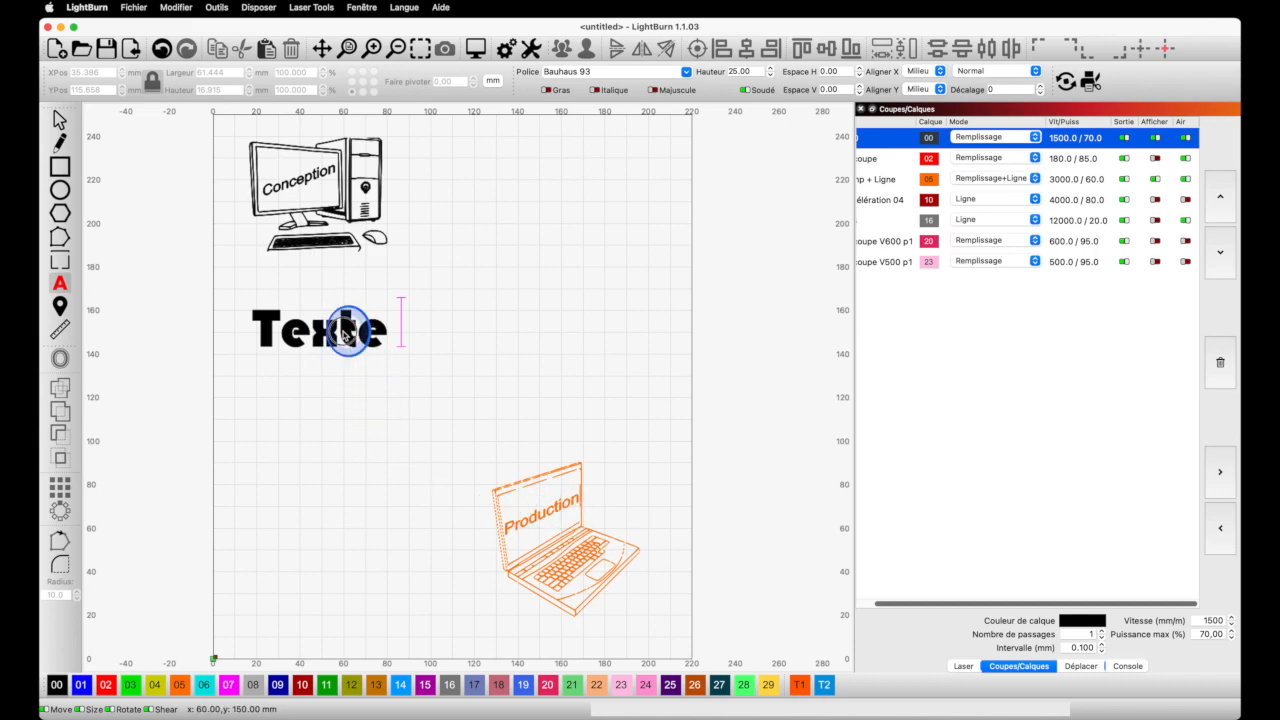
click(60, 119)
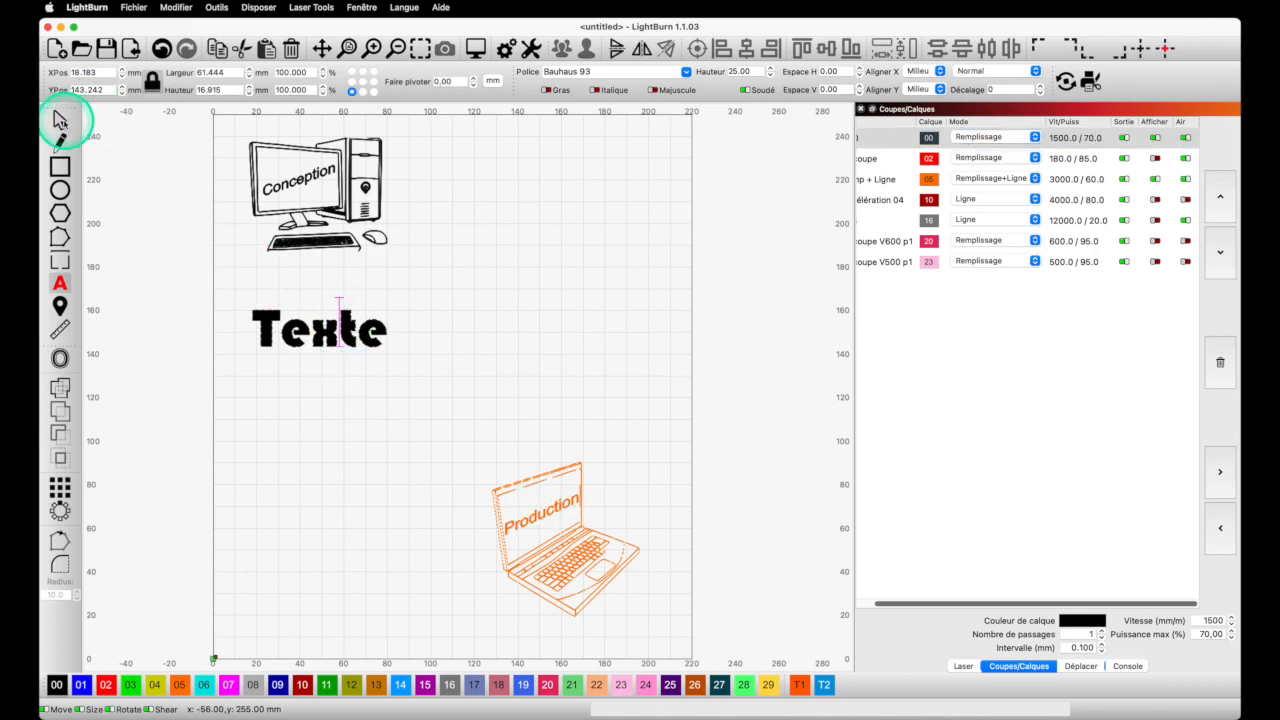
click(60, 119)
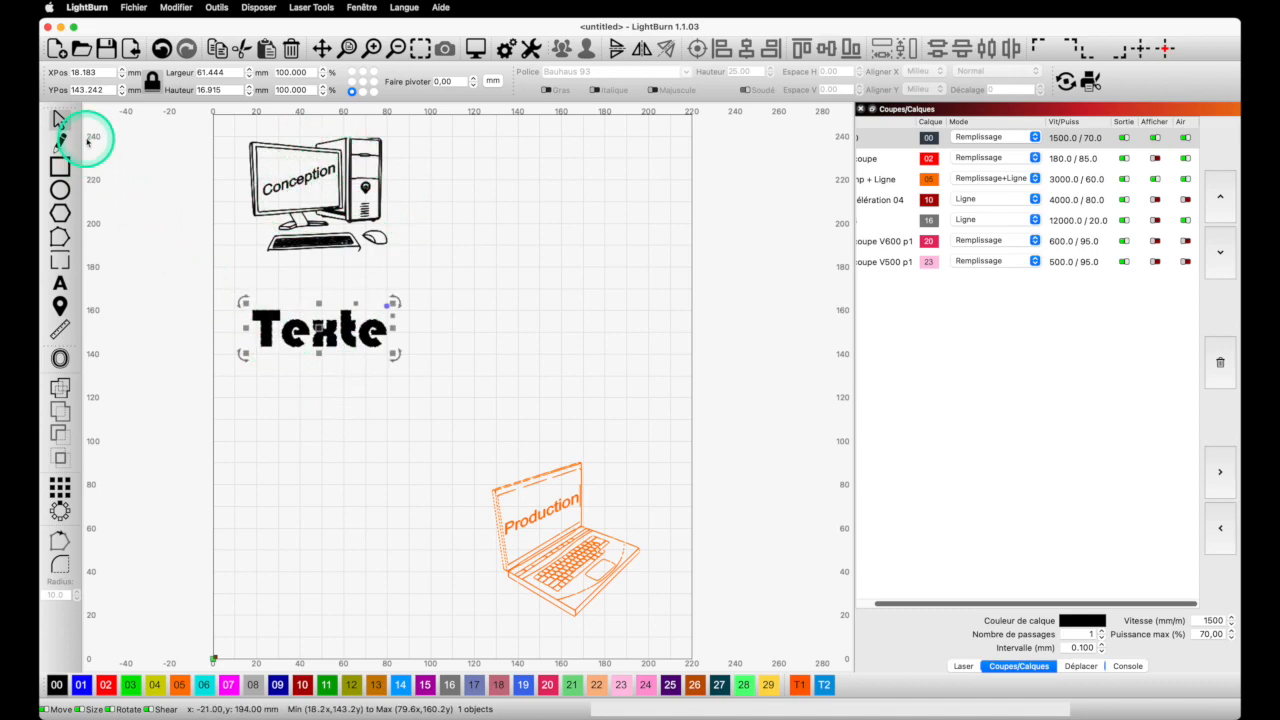
right_click(326, 337)
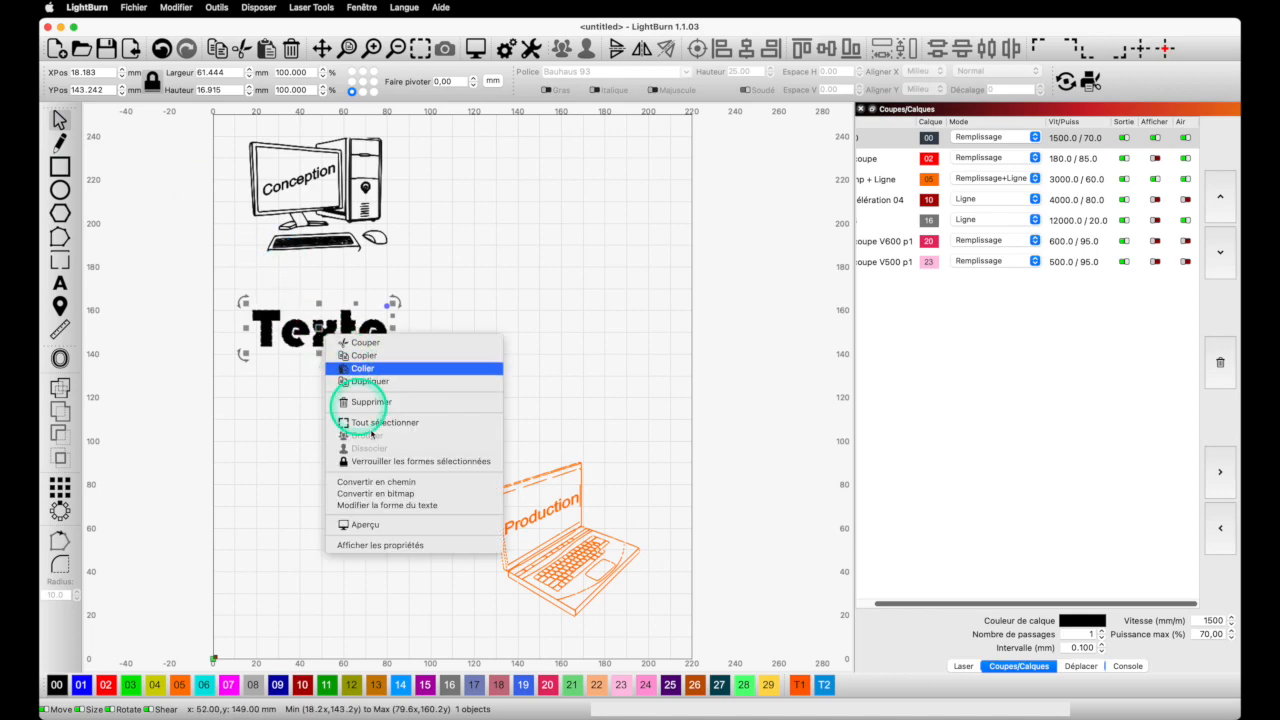
click(376, 482)
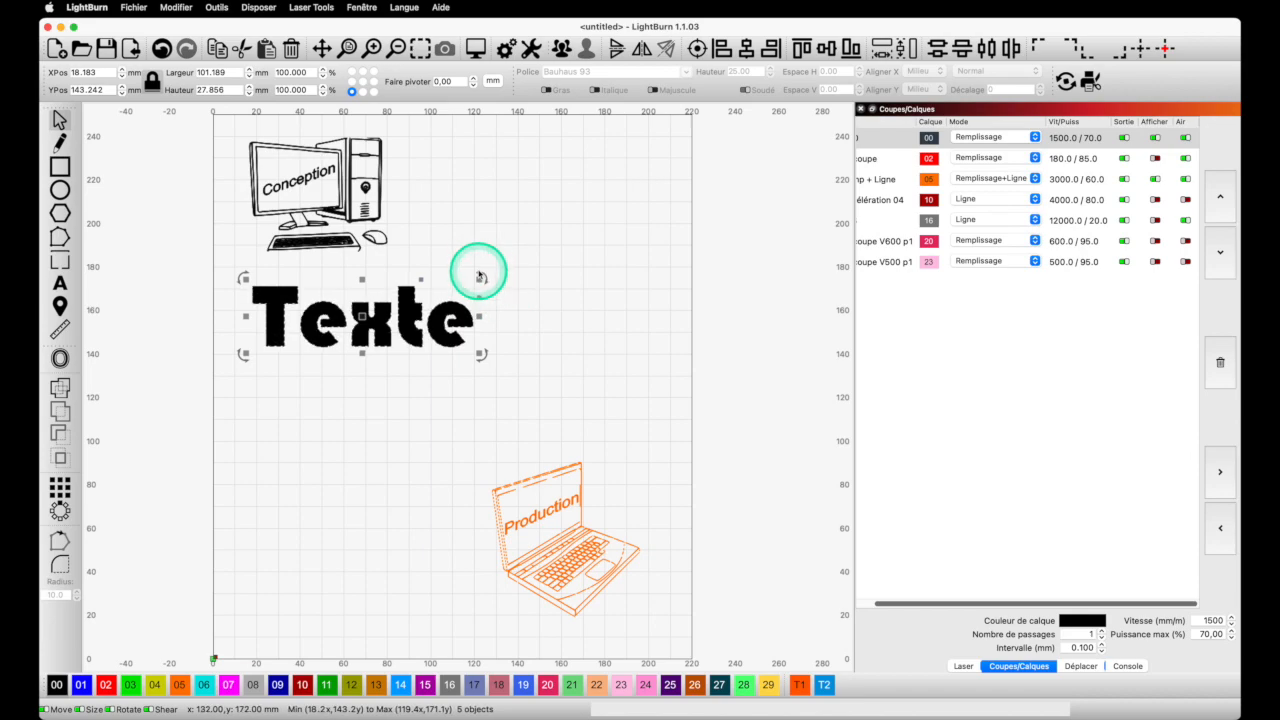
drag(482, 276, 481, 276)
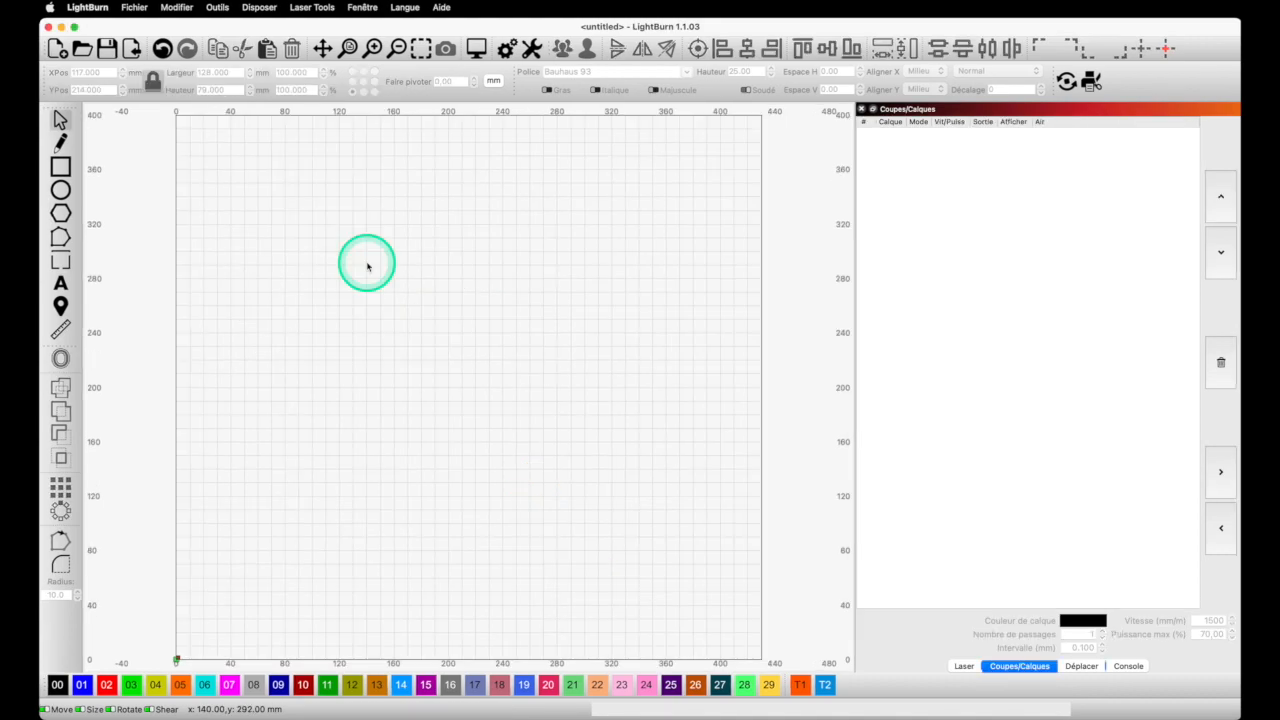
Draw a rectangle about 84 × 94 mm in the upper middle of the work area
click(60, 167)
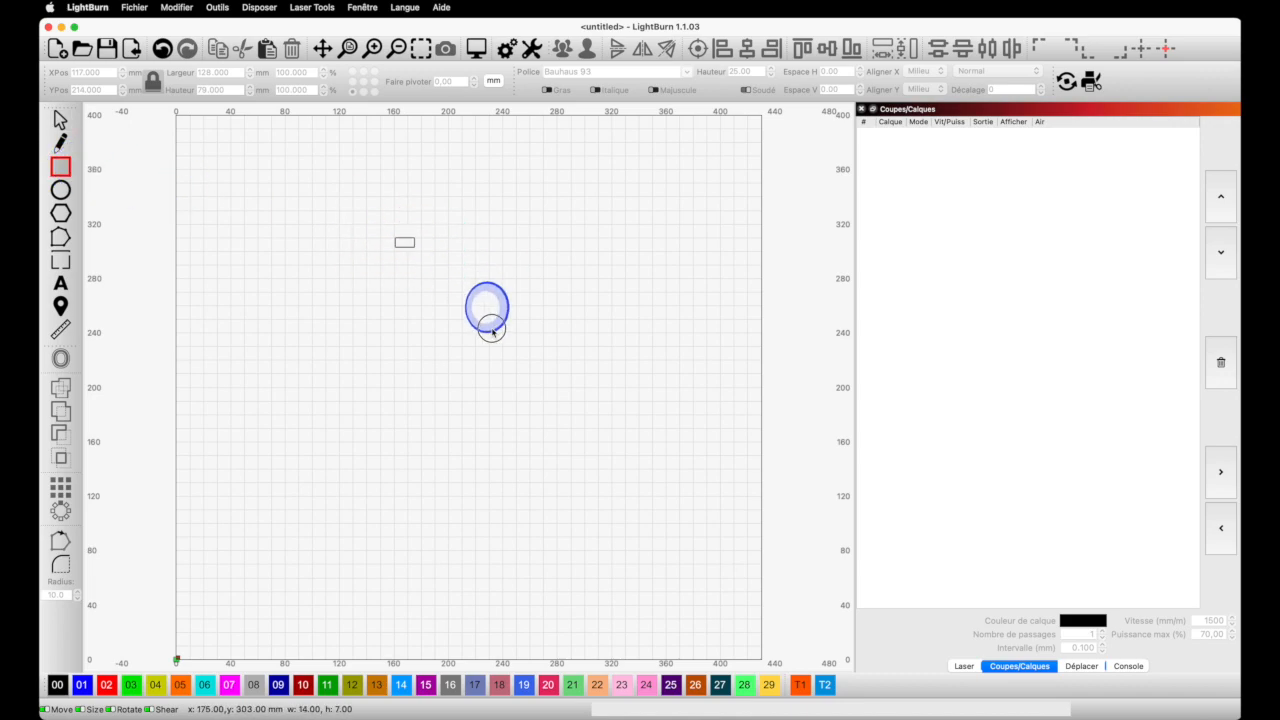
drag(517, 370, 518, 371)
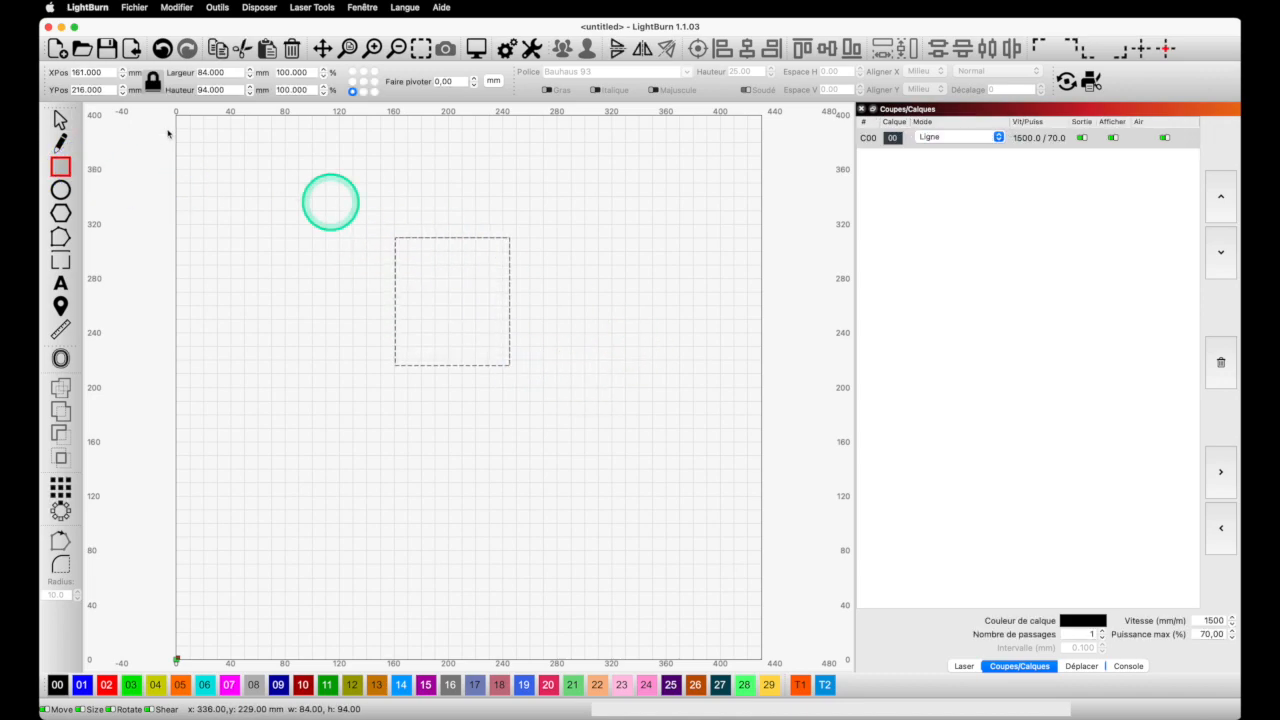
click(60, 119)
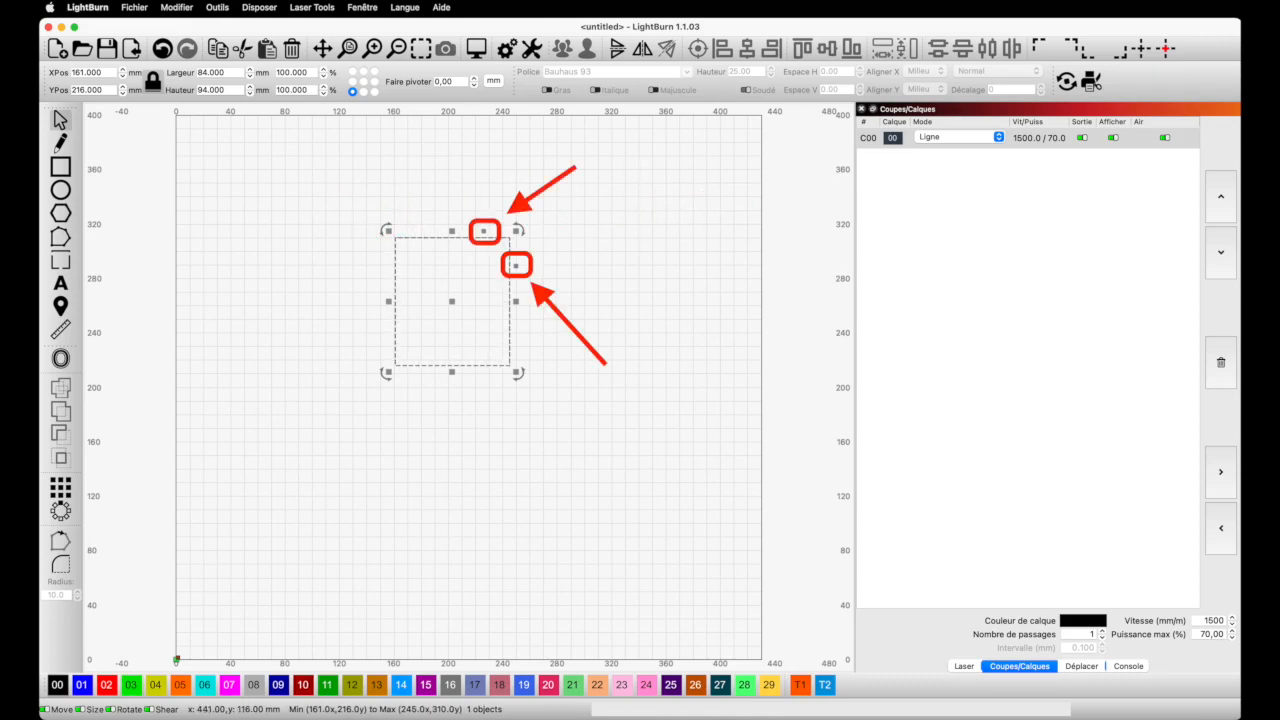
Shear the rectangle both ways into a slanted parallelogram and scale it to about 70 × 137 mm
click(499, 238)
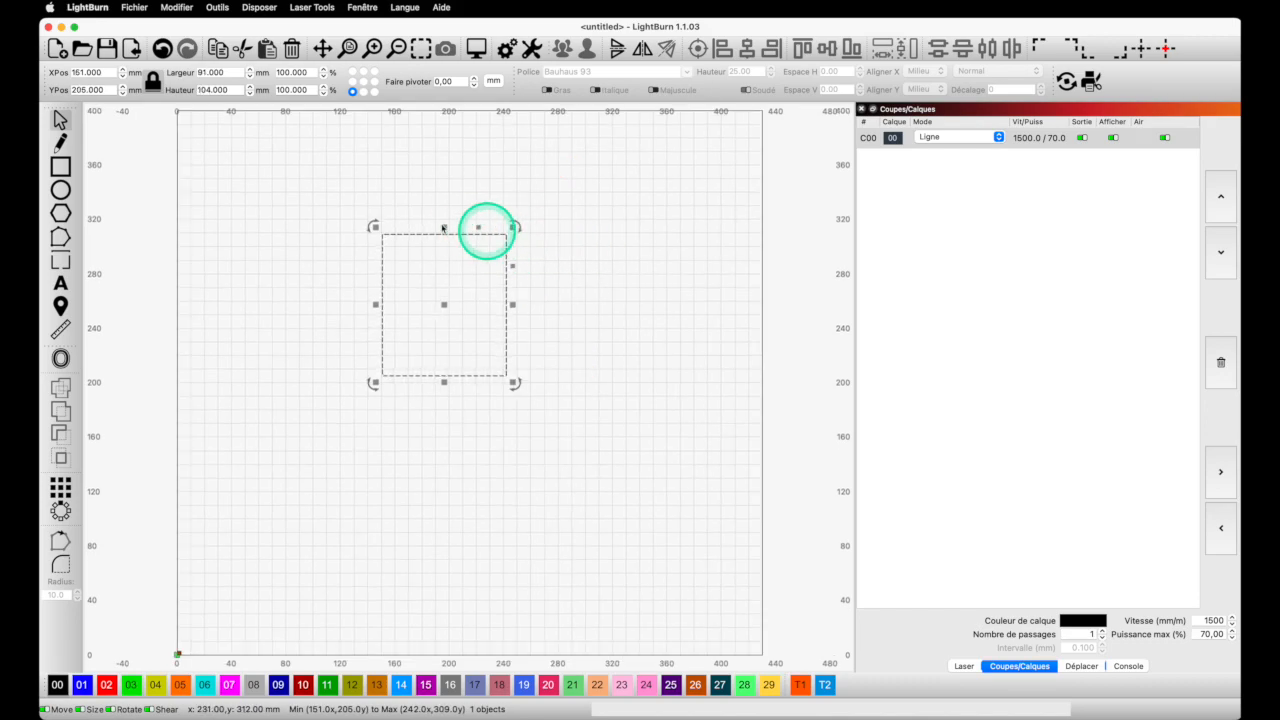
click(388, 197)
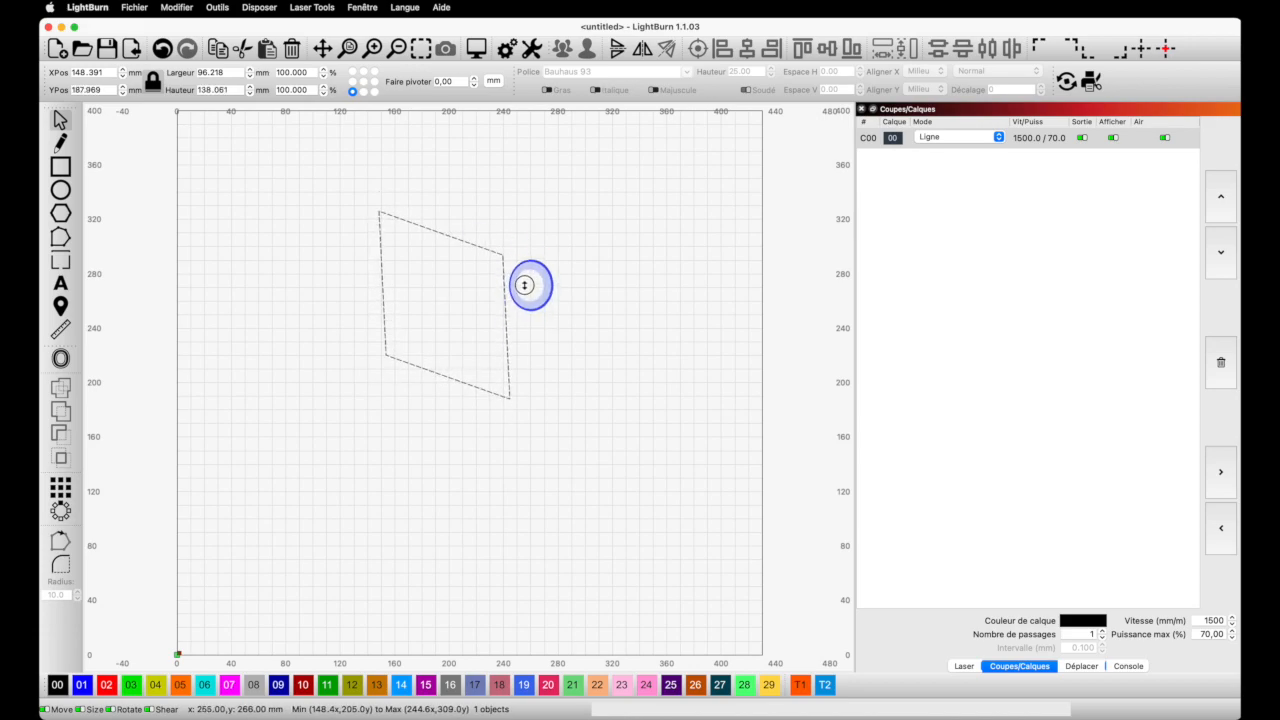
drag(509, 335, 509, 336)
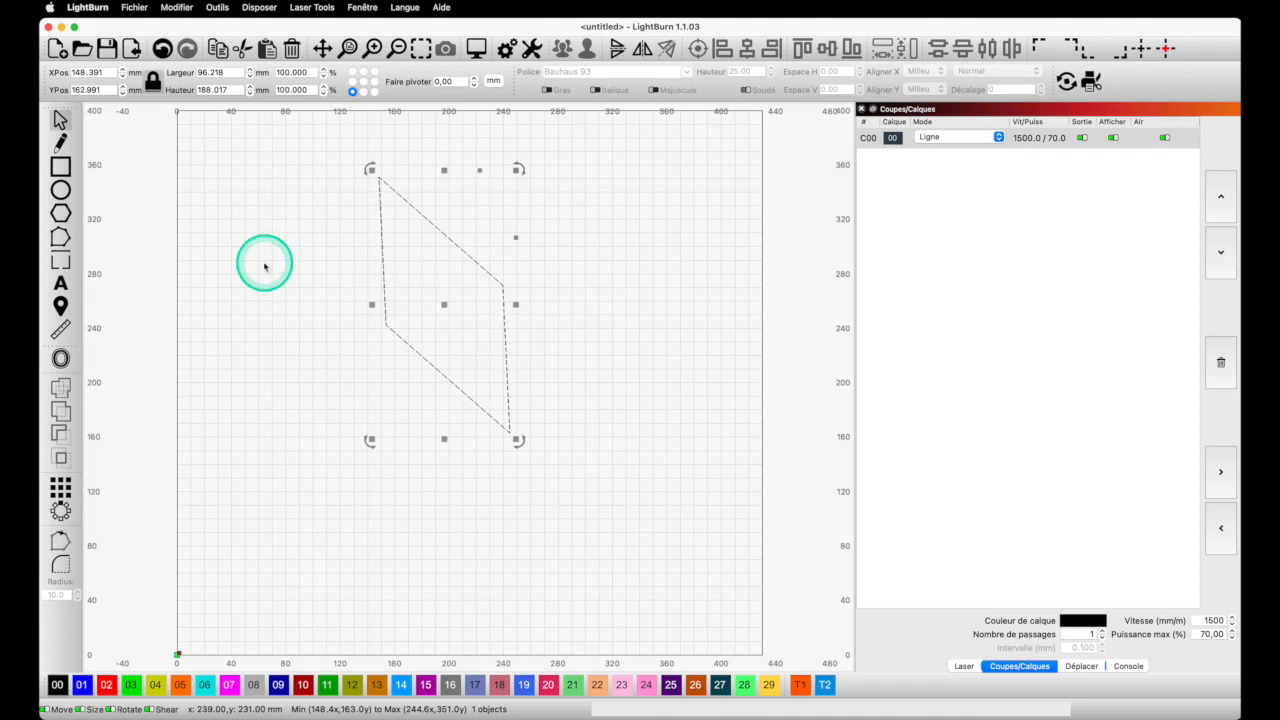
drag(515, 439, 499, 413)
Copy the parallelogram, place the duplicate overlapping its left side, and scale it to about 57 × 111 mm
click(392, 288)
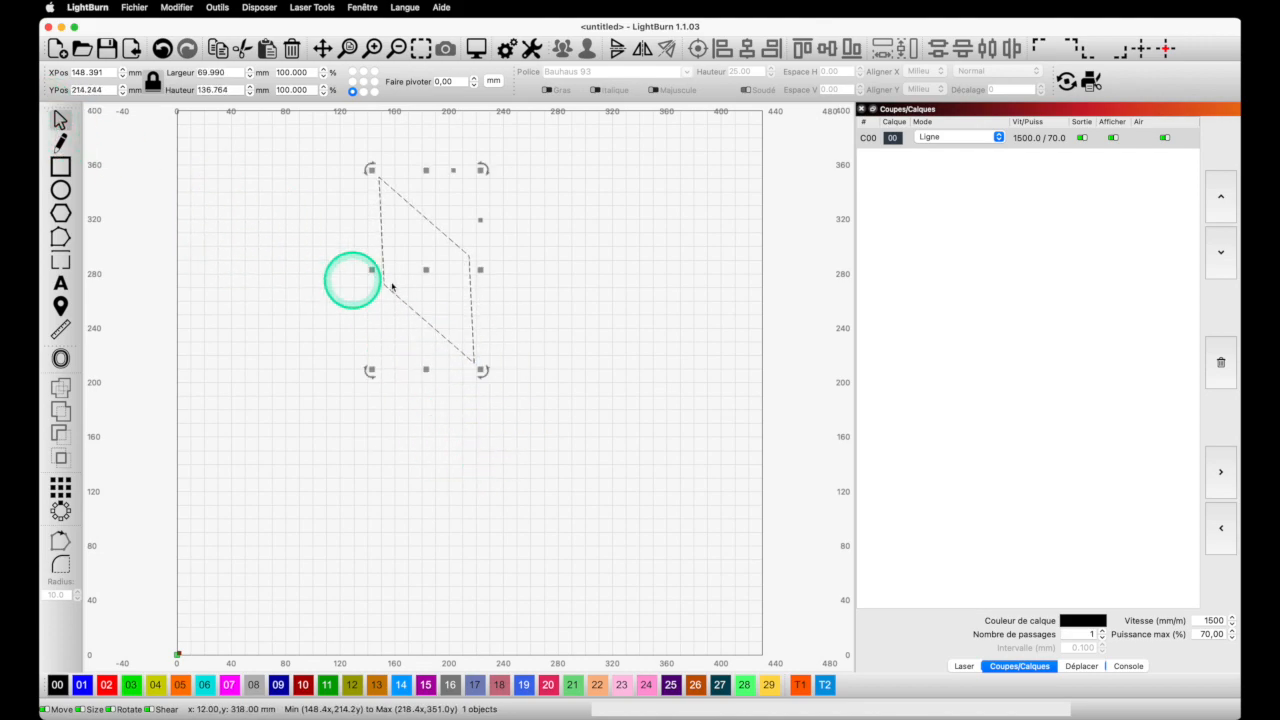
key(super+c)
key(super+v)
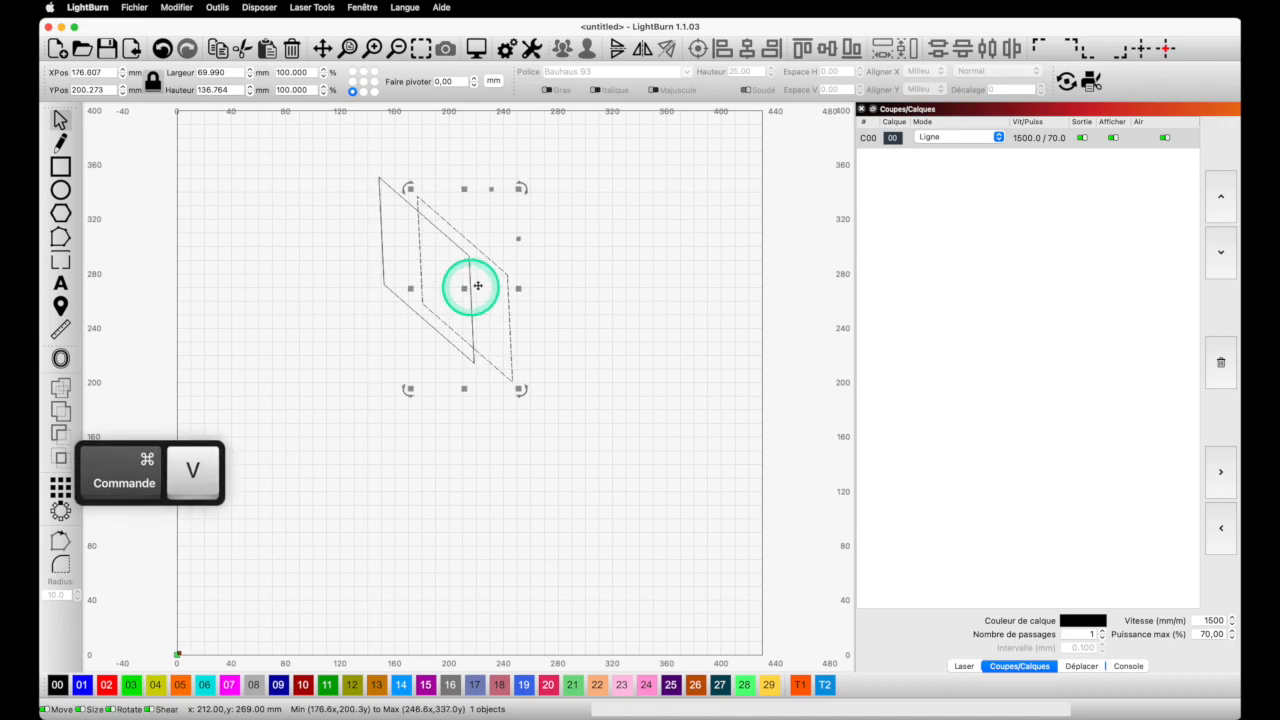
drag(466, 288, 397, 300)
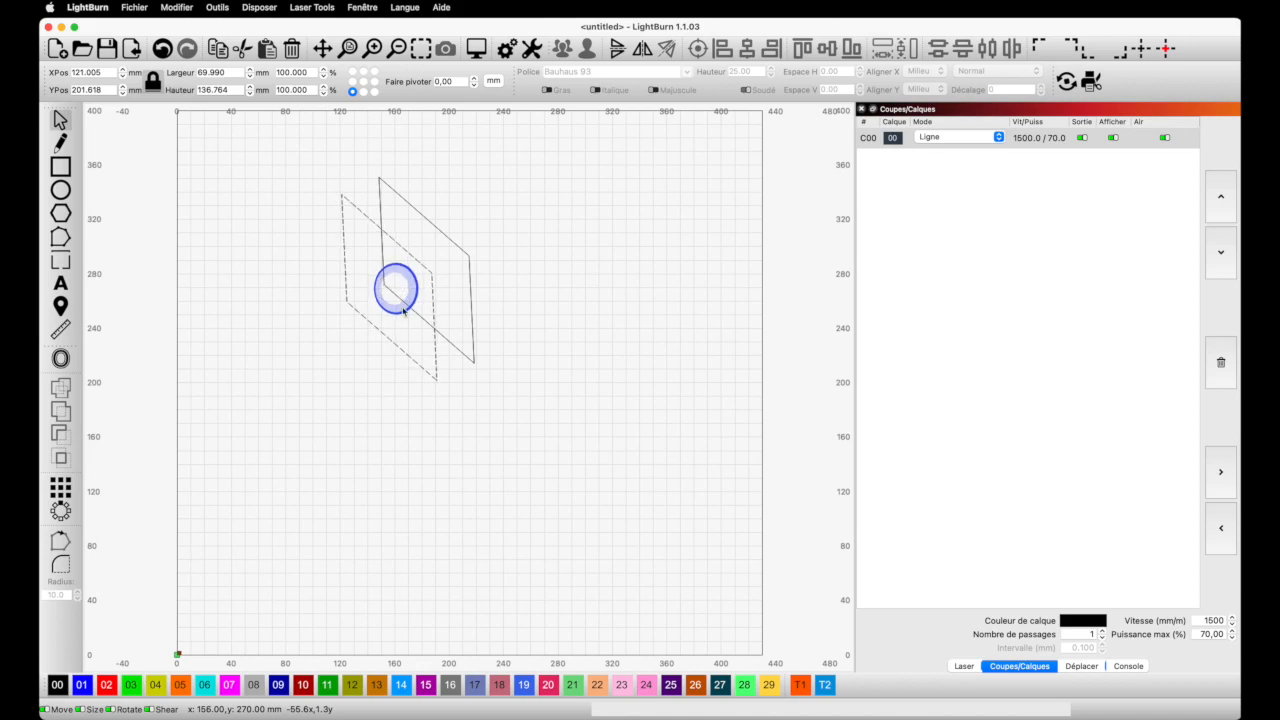
drag(437, 381, 422, 346)
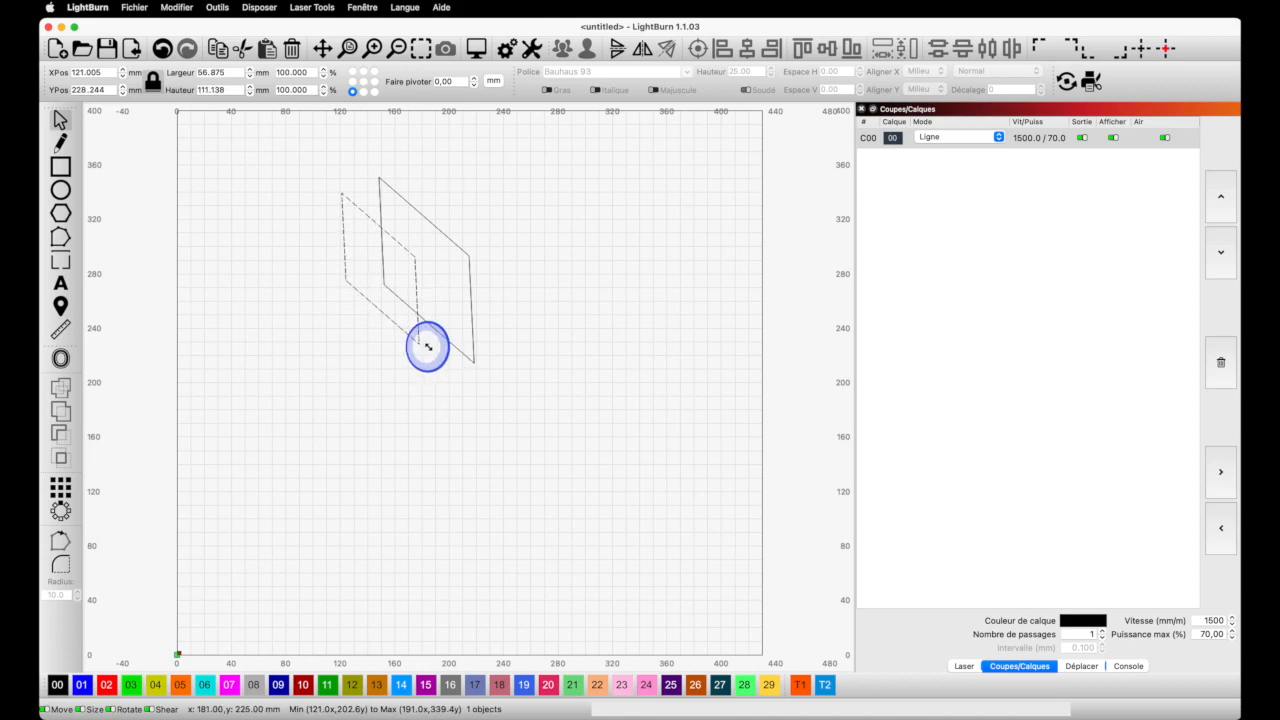
Paste a third parallelogram, shrink and shear it to slant the opposite way, about 51 × 82 mm, and place it across the other two
key(super+v)
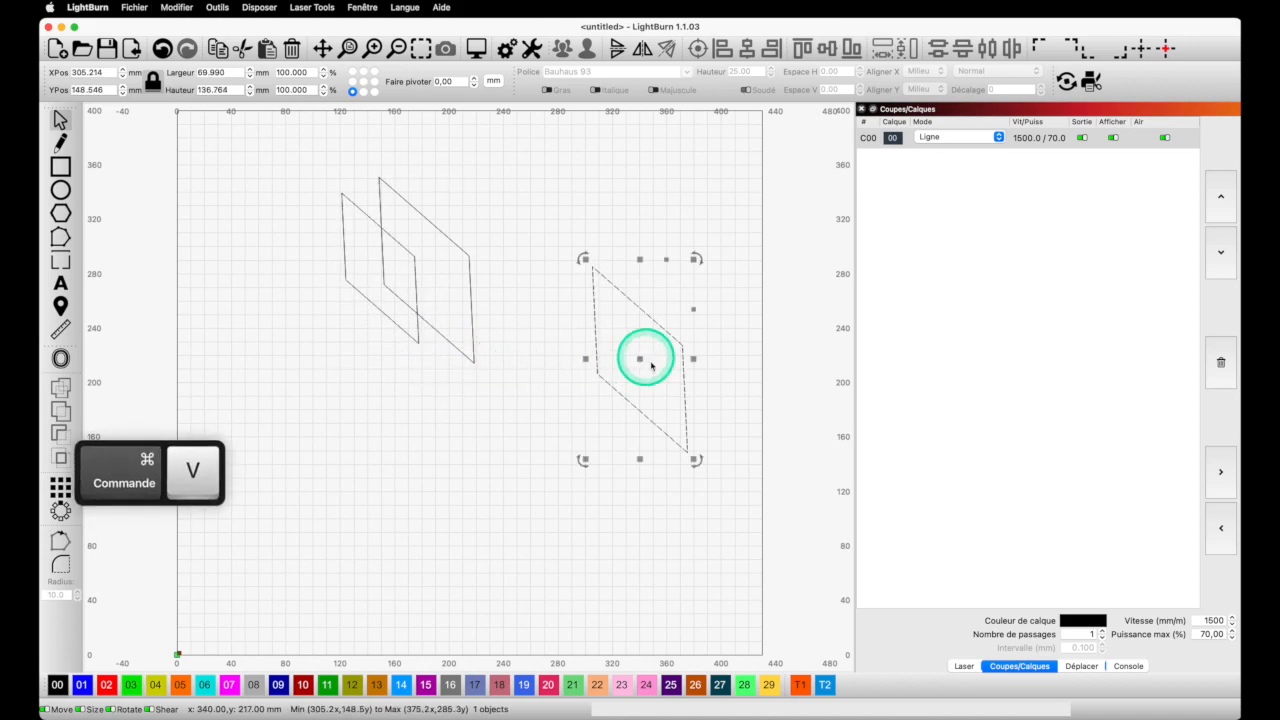
drag(696, 458, 633, 374)
drag(640, 263, 684, 266)
drag(620, 322, 417, 266)
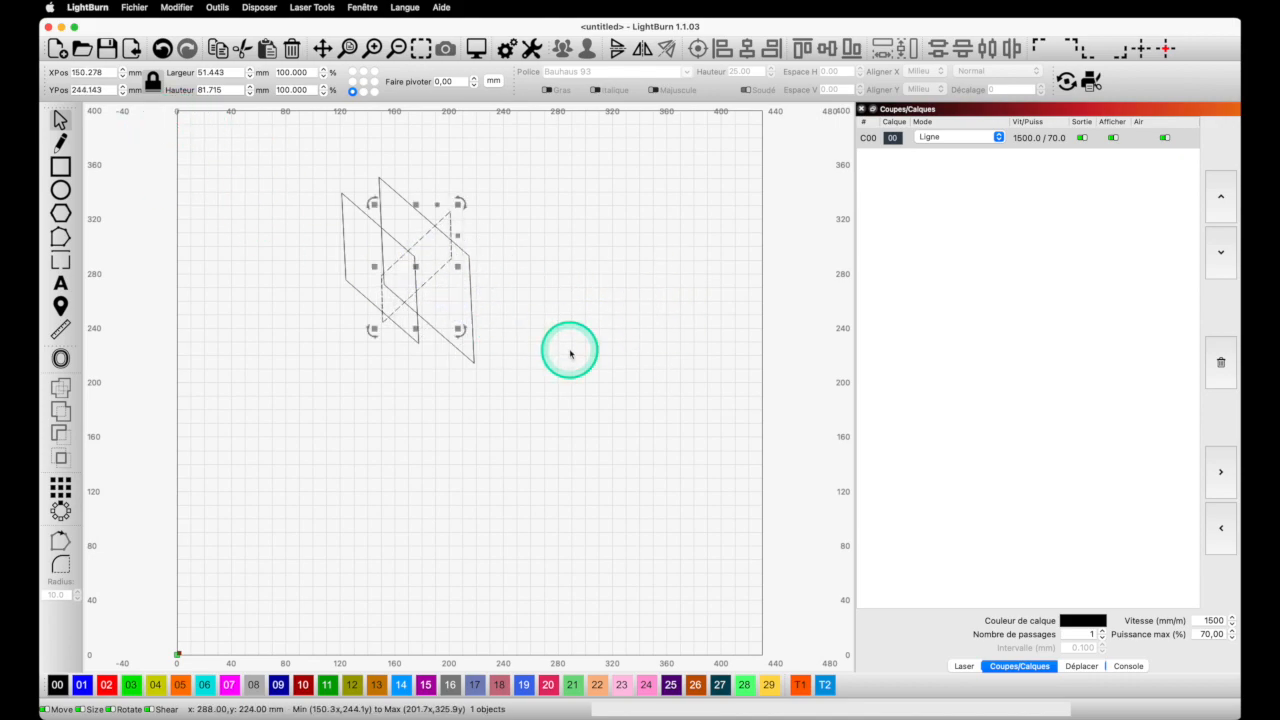
click(500, 375)
Draw a small ellipse just below the three overlapping parallelograms
click(60, 190)
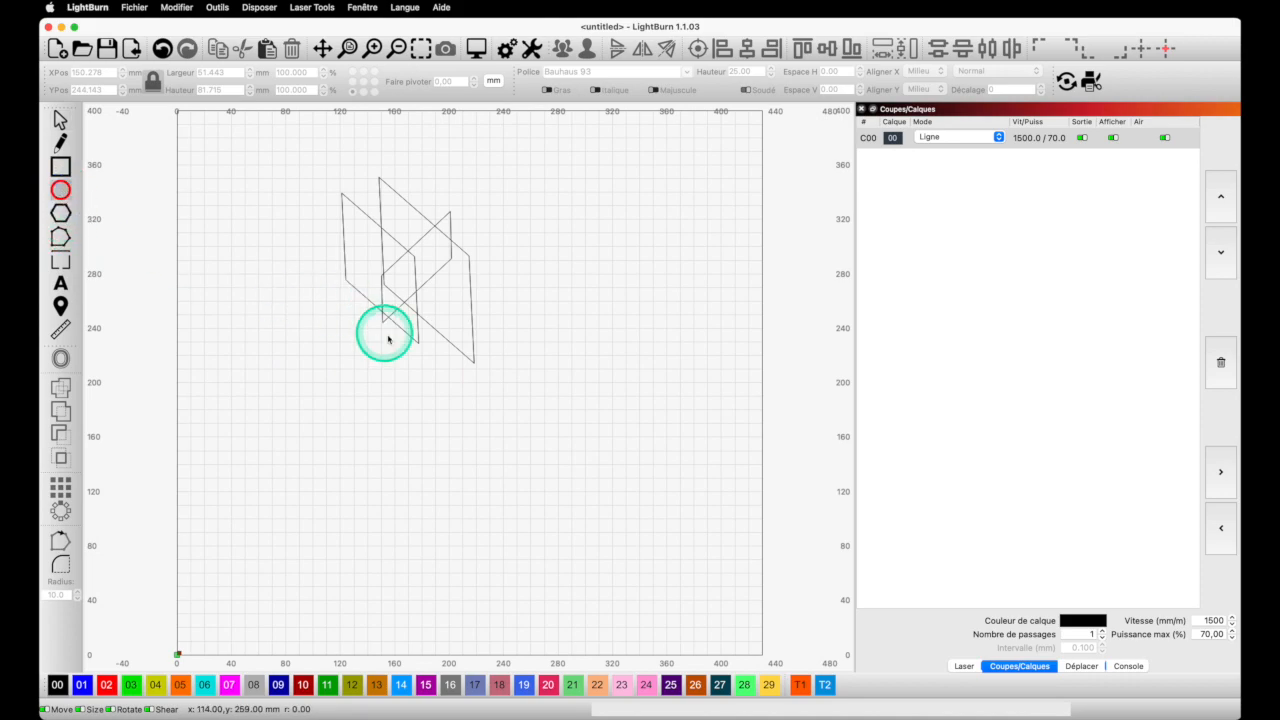
drag(429, 379, 448, 401)
click(531, 387)
click(84, 120)
drag(83, 121, 68, 120)
click(60, 120)
Create a circular array of the three parallelograms around the small ellipse, with 12 rotated copies over 360°
drag(521, 332, 309, 227)
shift+click(443, 383)
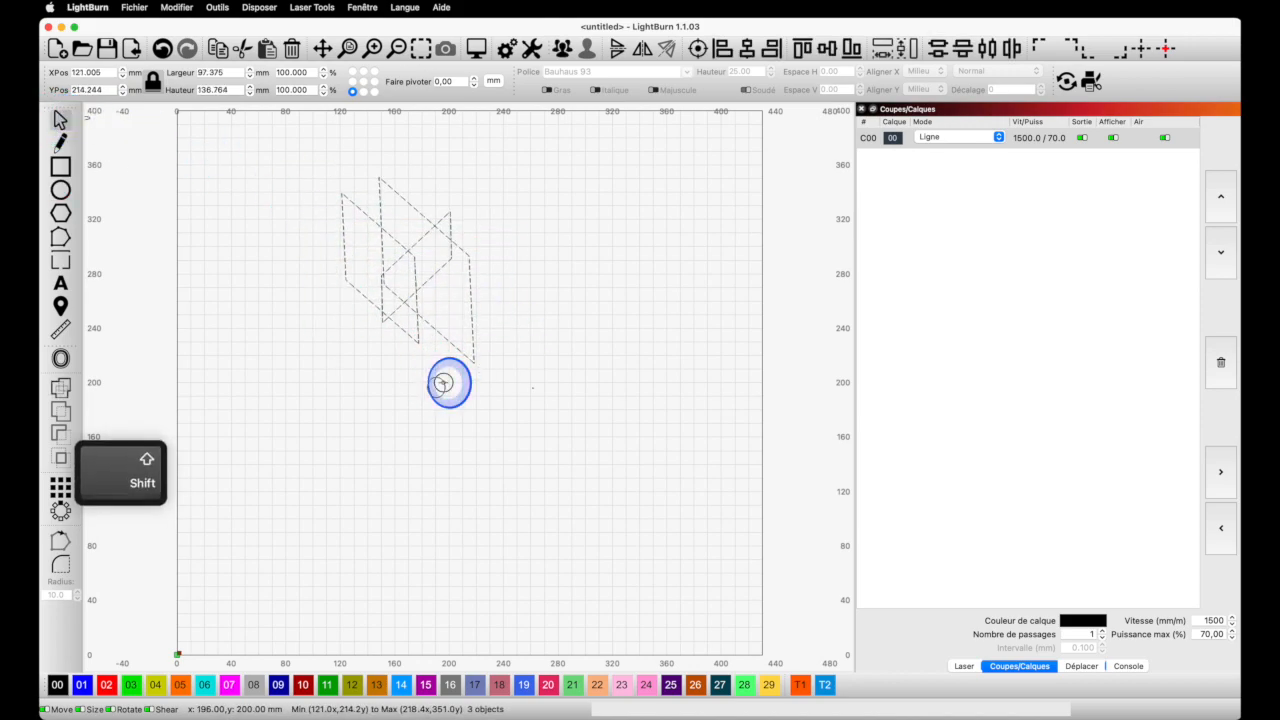
click(61, 510)
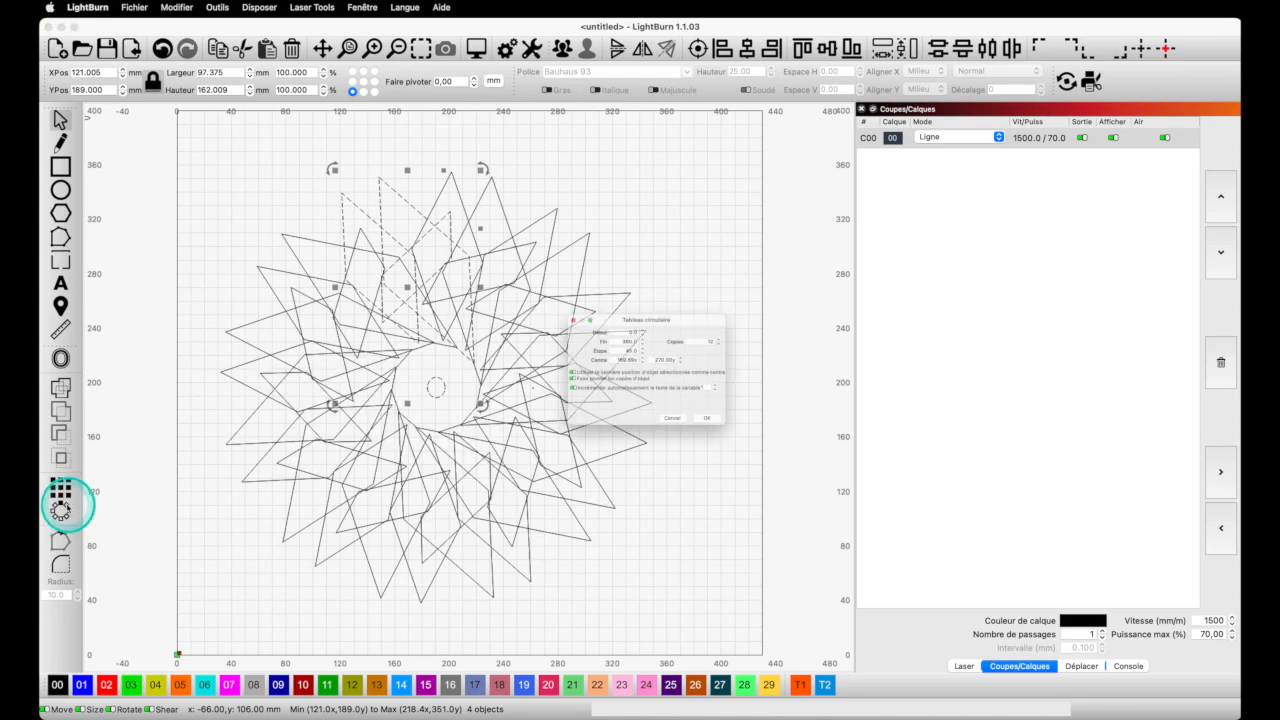
click(741, 452)
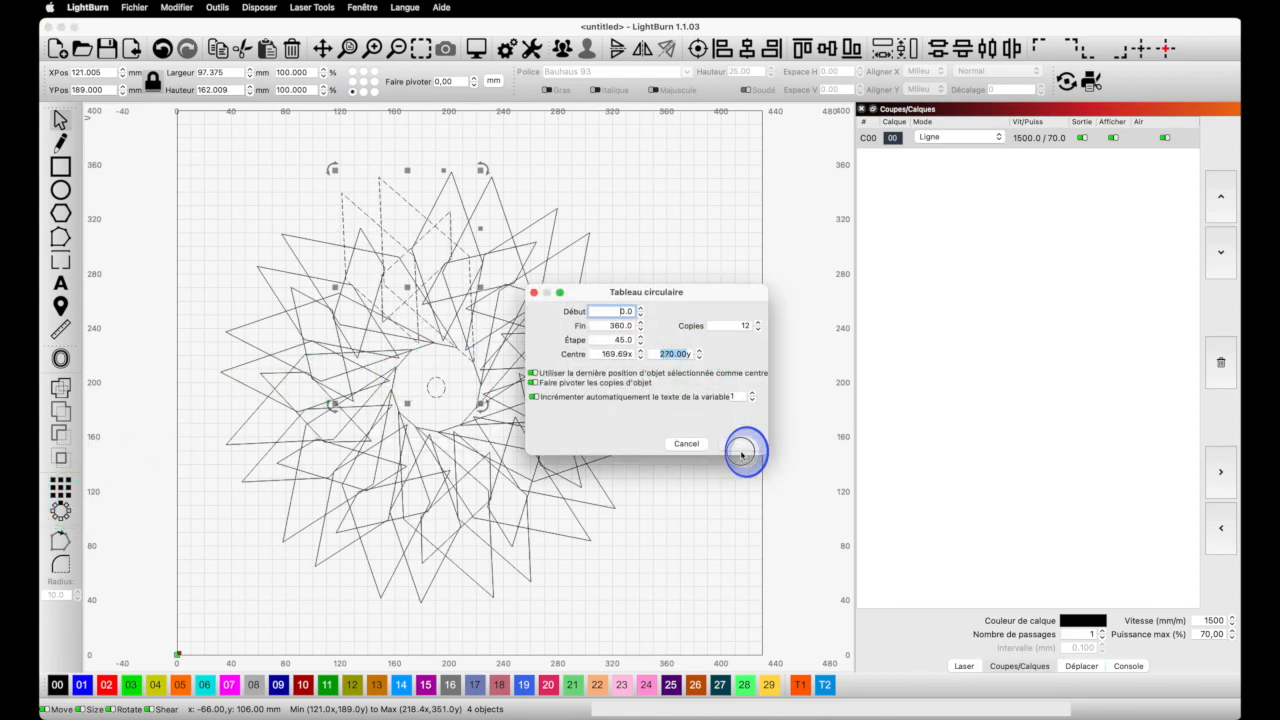
Set layer C00's mode to Remplissage+Ligne and clear the selection
click(955, 138)
click(950, 158)
click(853, 273)
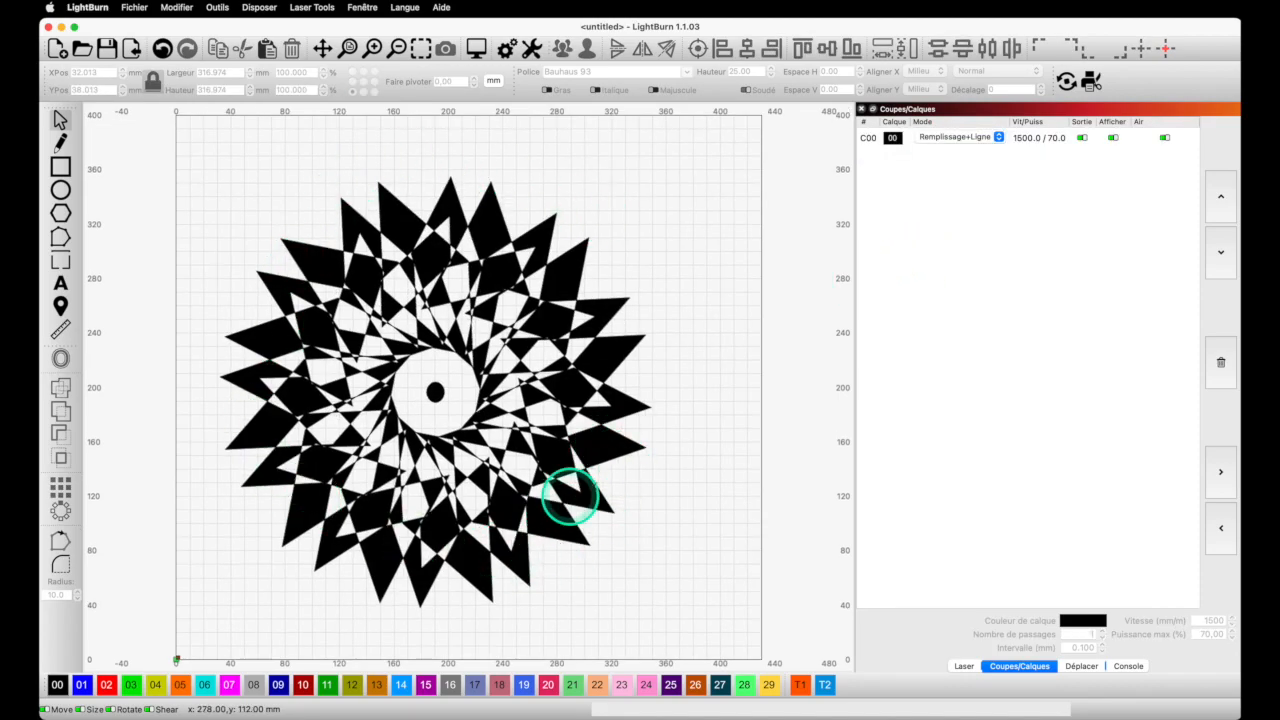
Delete the entire filled circular pattern, including the ellipse at its centre
key(super+a)
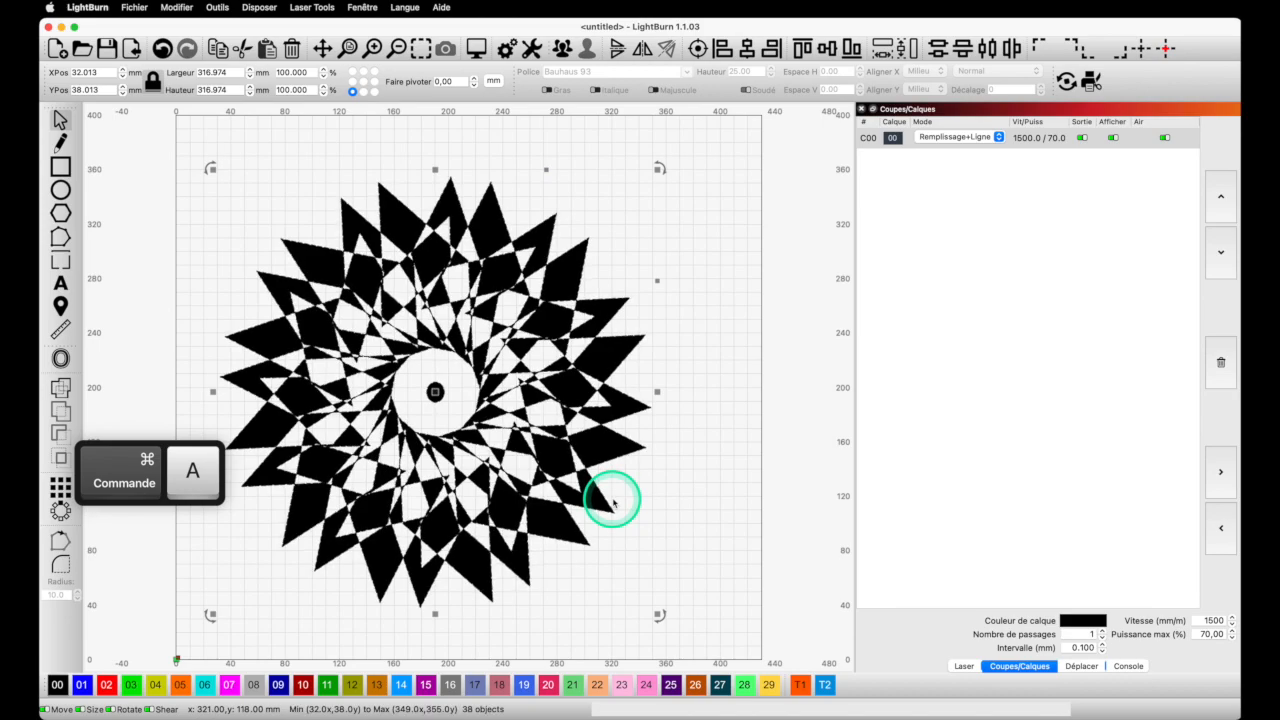
key(Delete)
Draw a square of about 86 mm just above the middle of the workspace and set layer C00's mode to Ligne
click(60, 167)
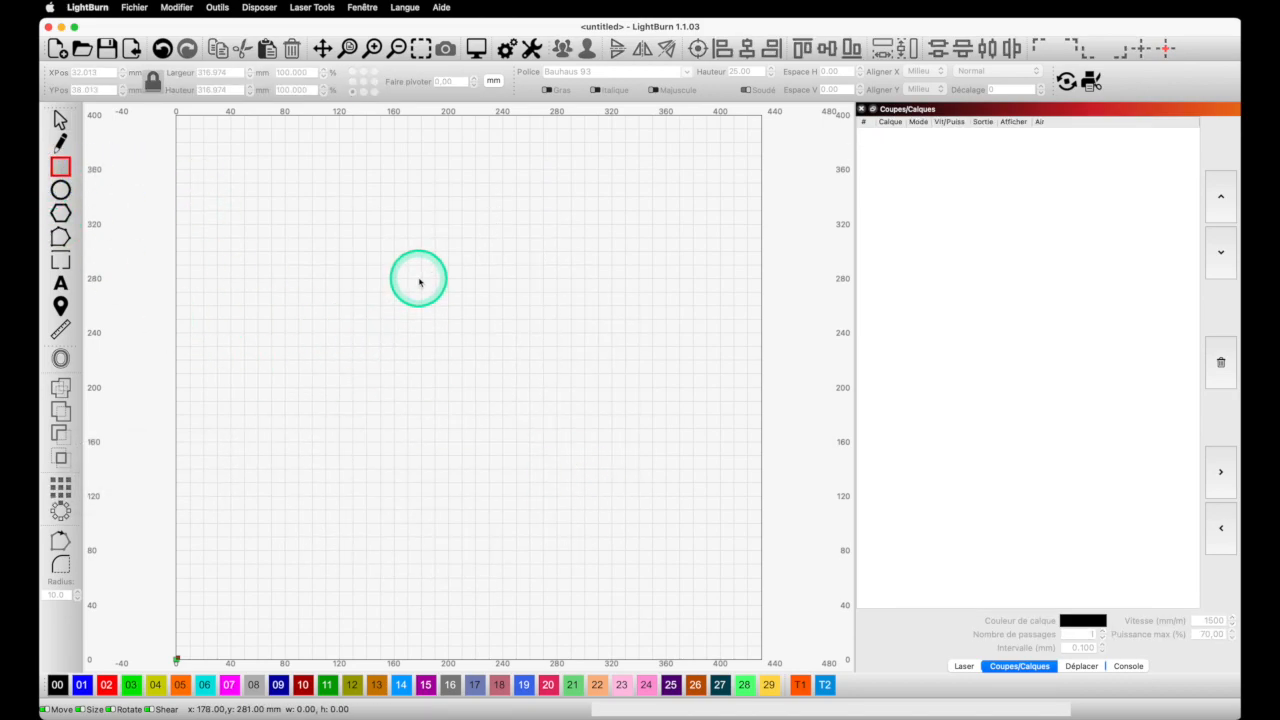
key(shift)
drag(417, 280, 516, 394)
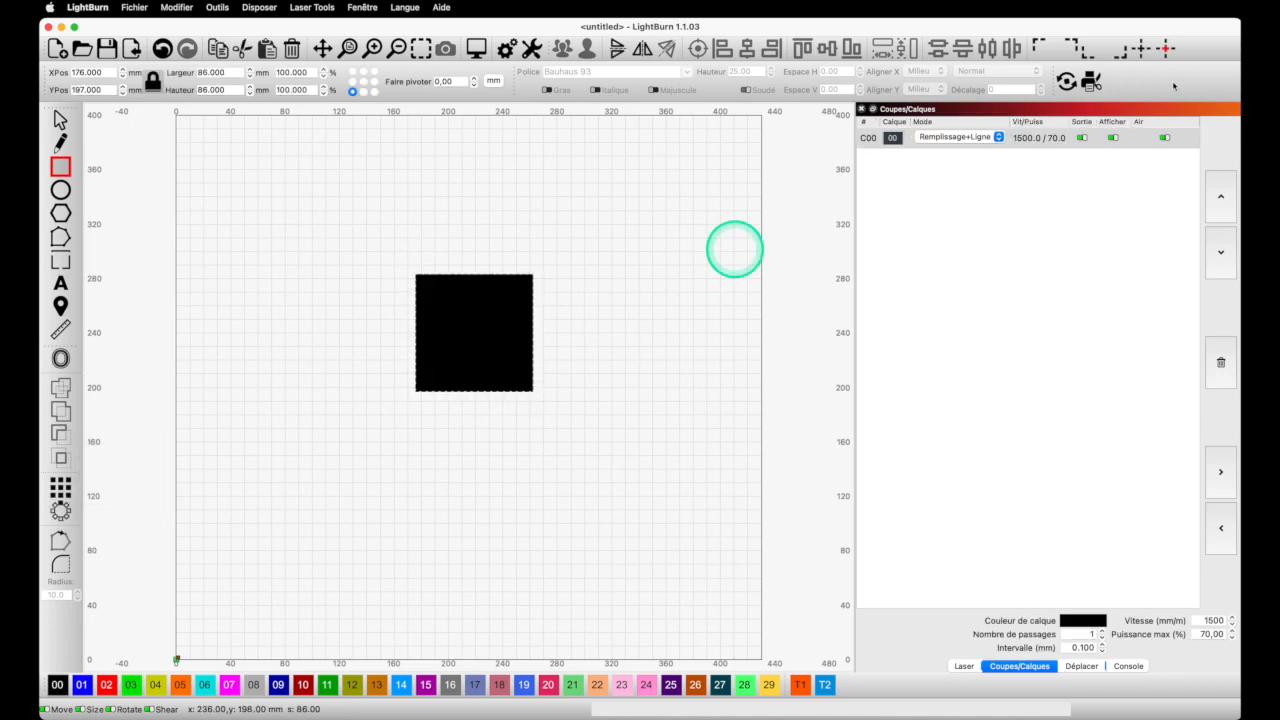
click(962, 138)
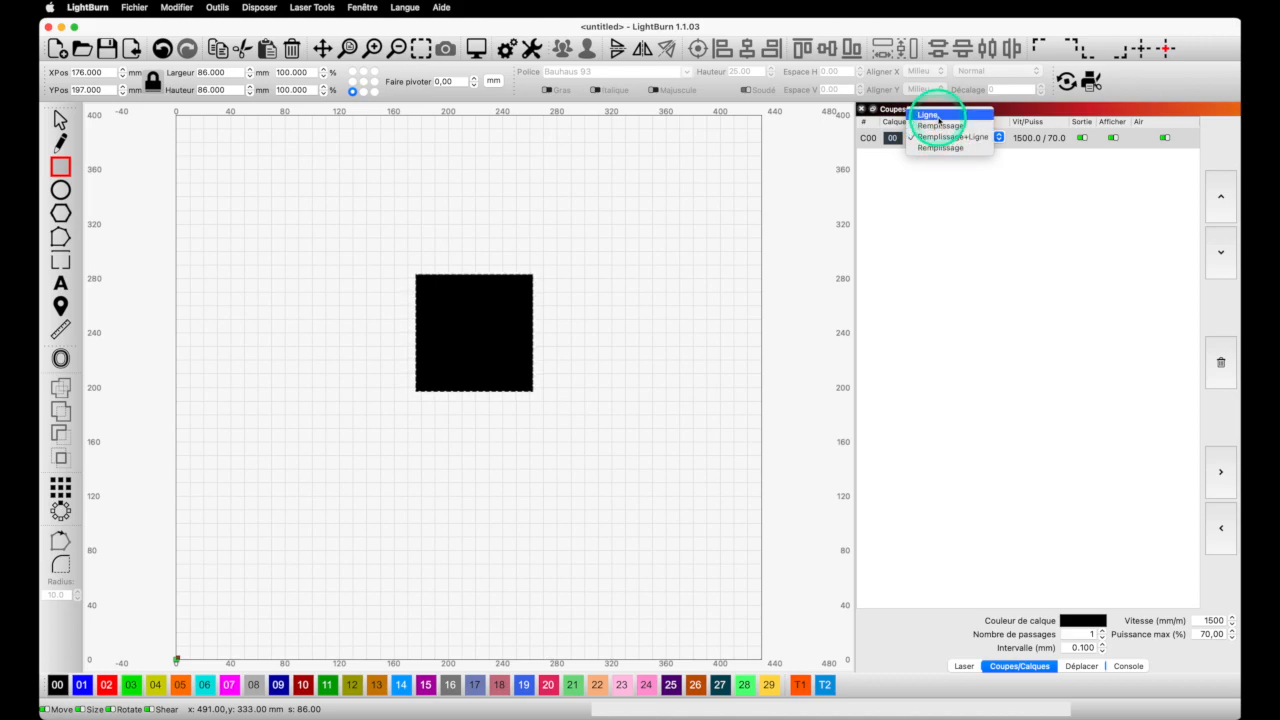
click(932, 116)
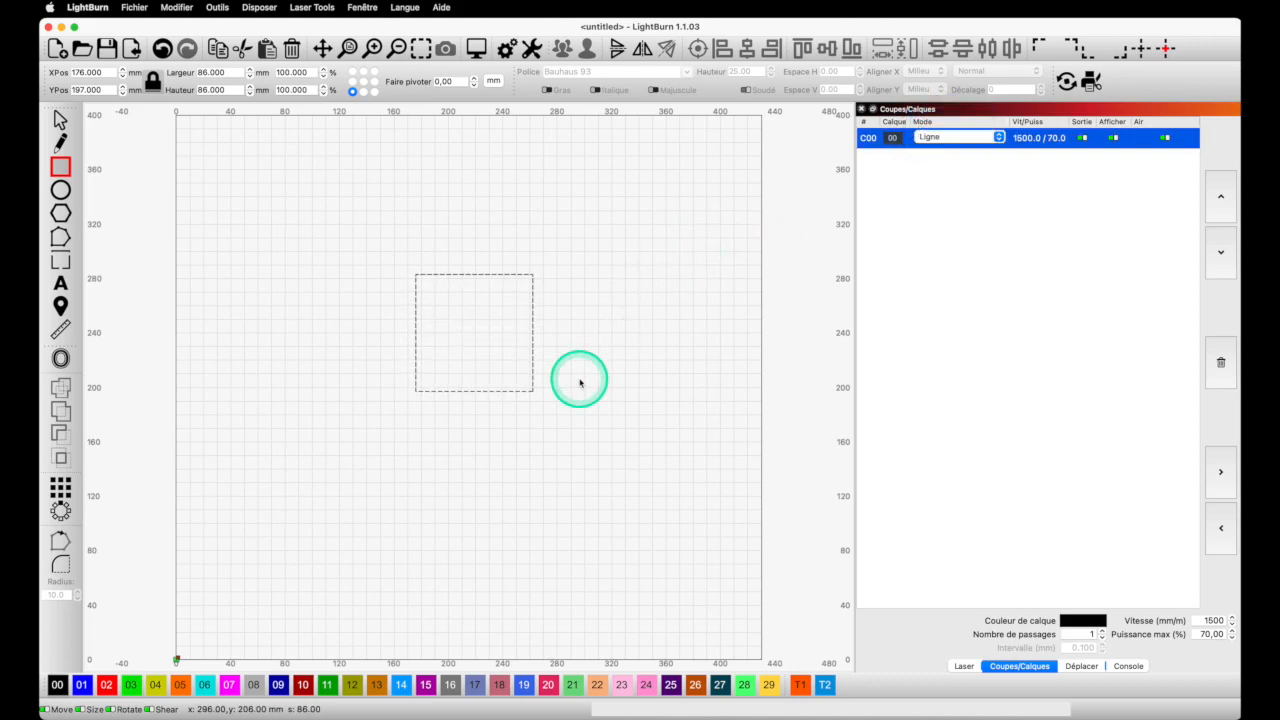
Duplicate the square against its own right edge and shear the copy downward to about 86 × 150 mm
click(58, 118)
click(541, 338)
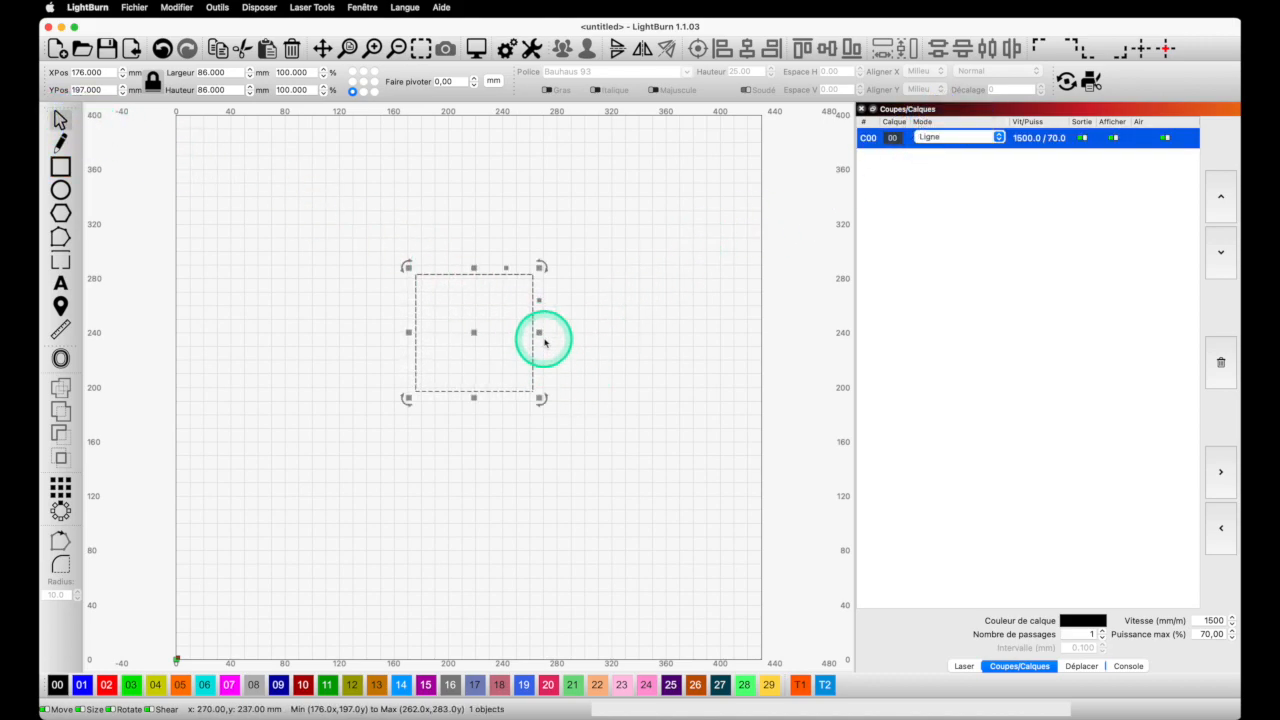
key(super+v)
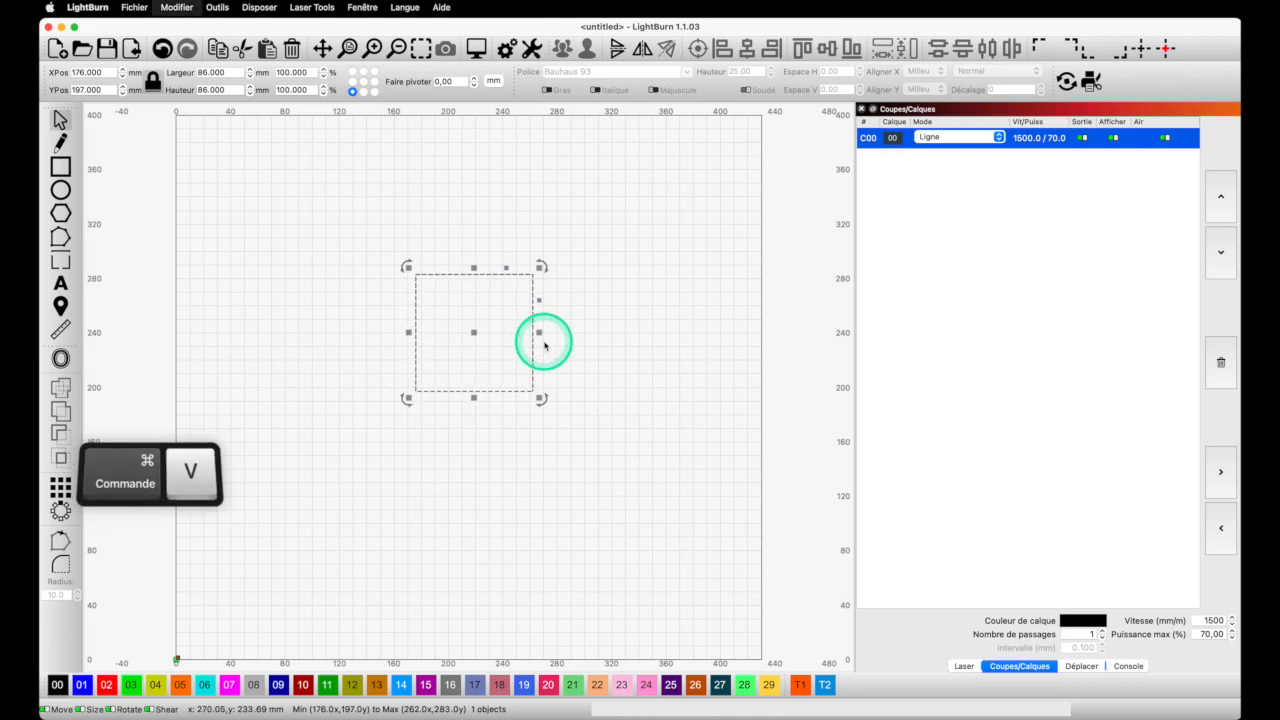
drag(549, 343, 597, 335)
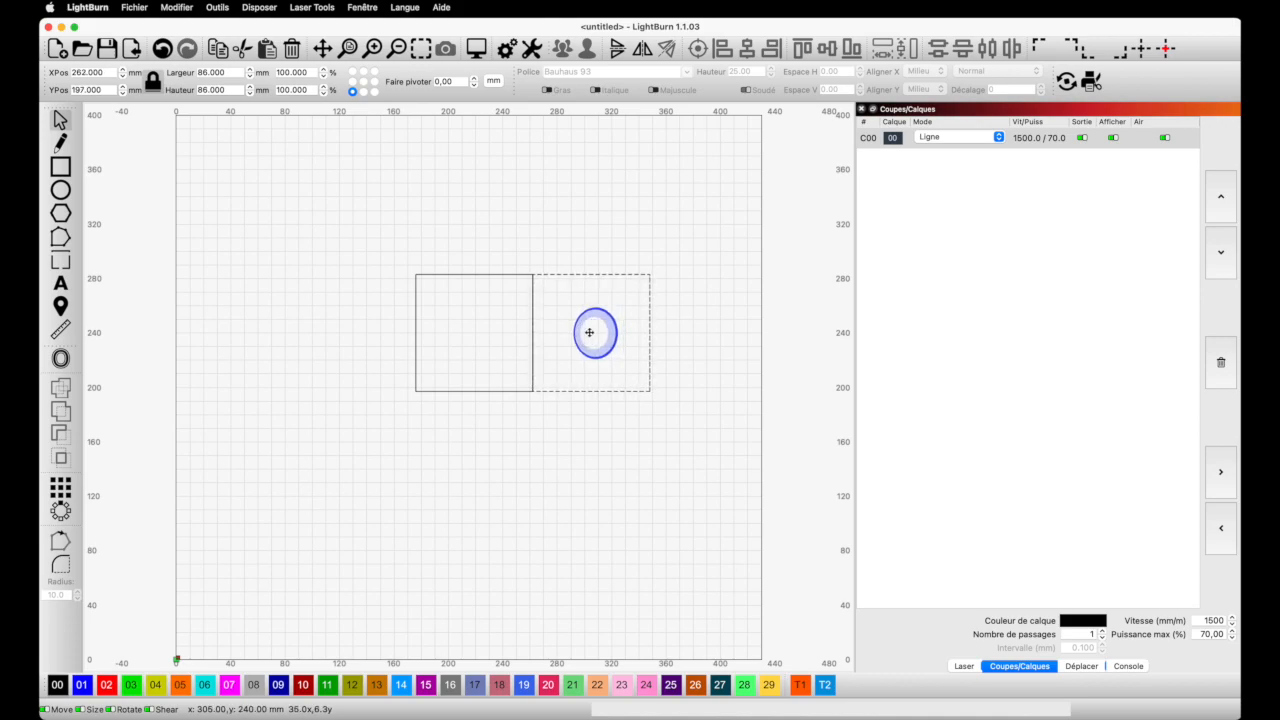
drag(657, 301, 659, 311)
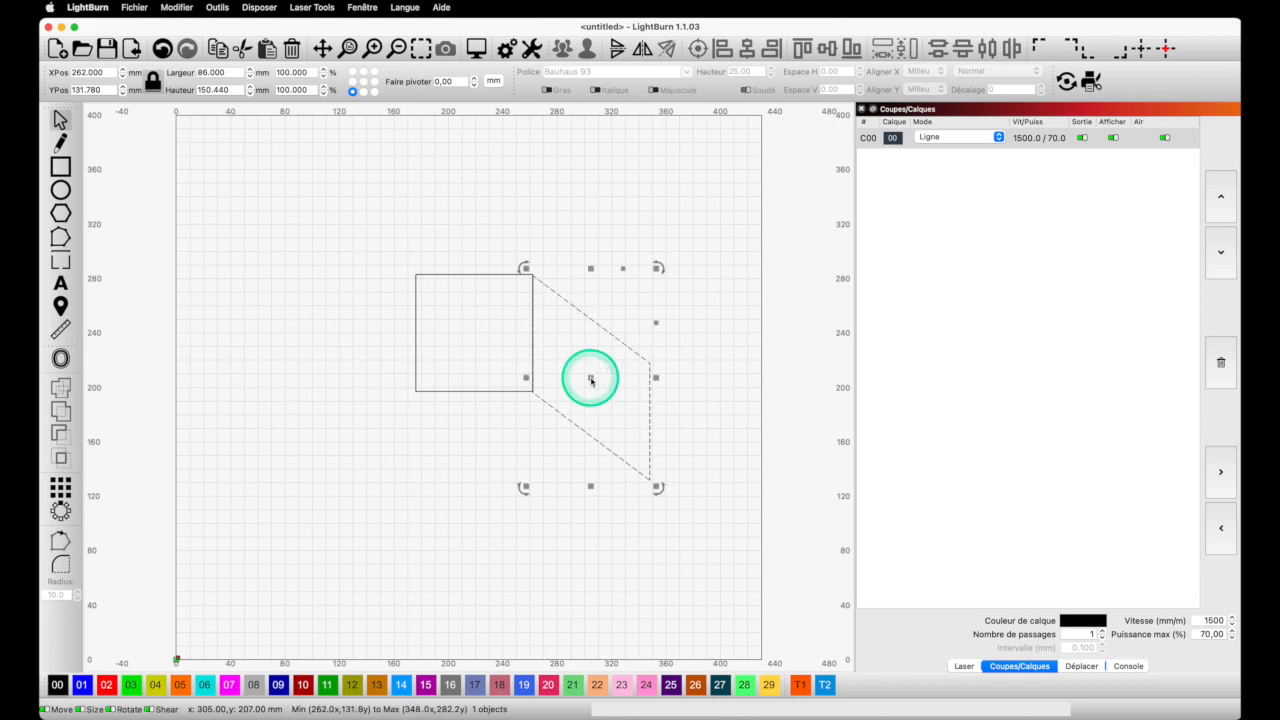
Duplicate the sheared parallelogram and place the copy over the square, aligned with the square's left and right edges
key(super+c)
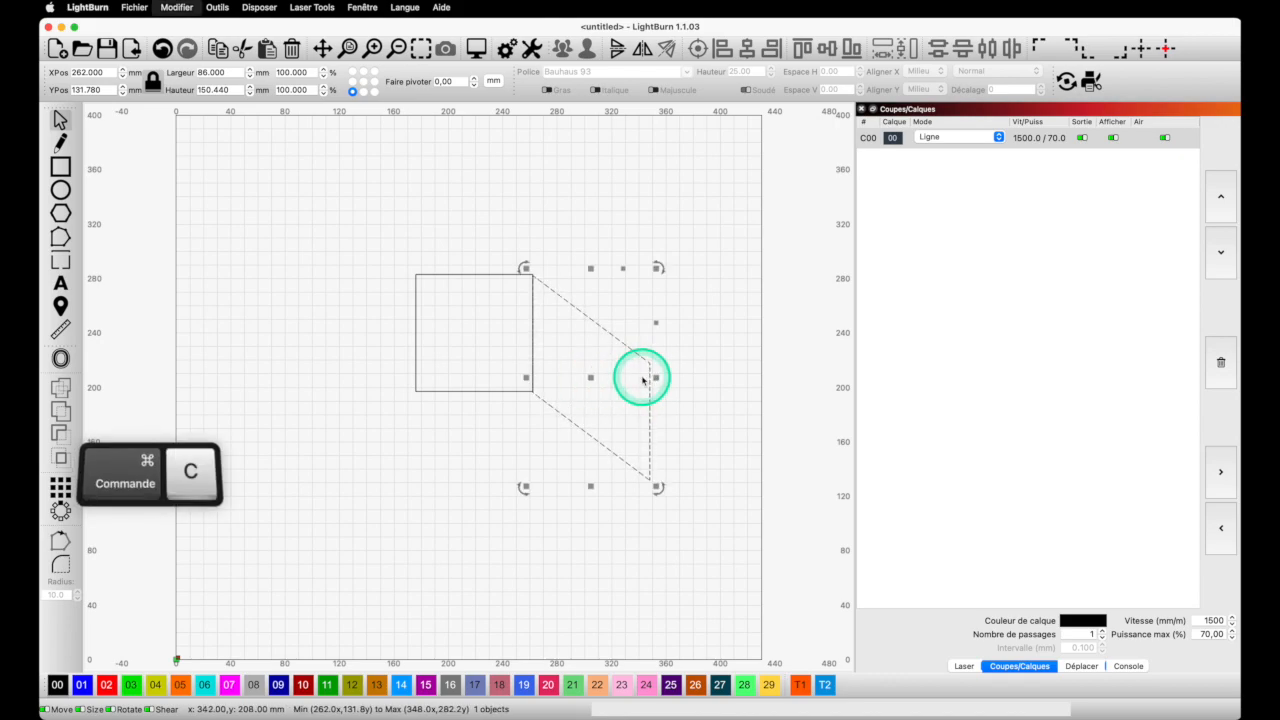
key(super+v)
mouse_move(636, 383)
mouse_down()
mouse_move(634, 372)
mouse_move(437, 383)
mouse_move(491, 386)
mouse_move(470, 388)
mouse_up()
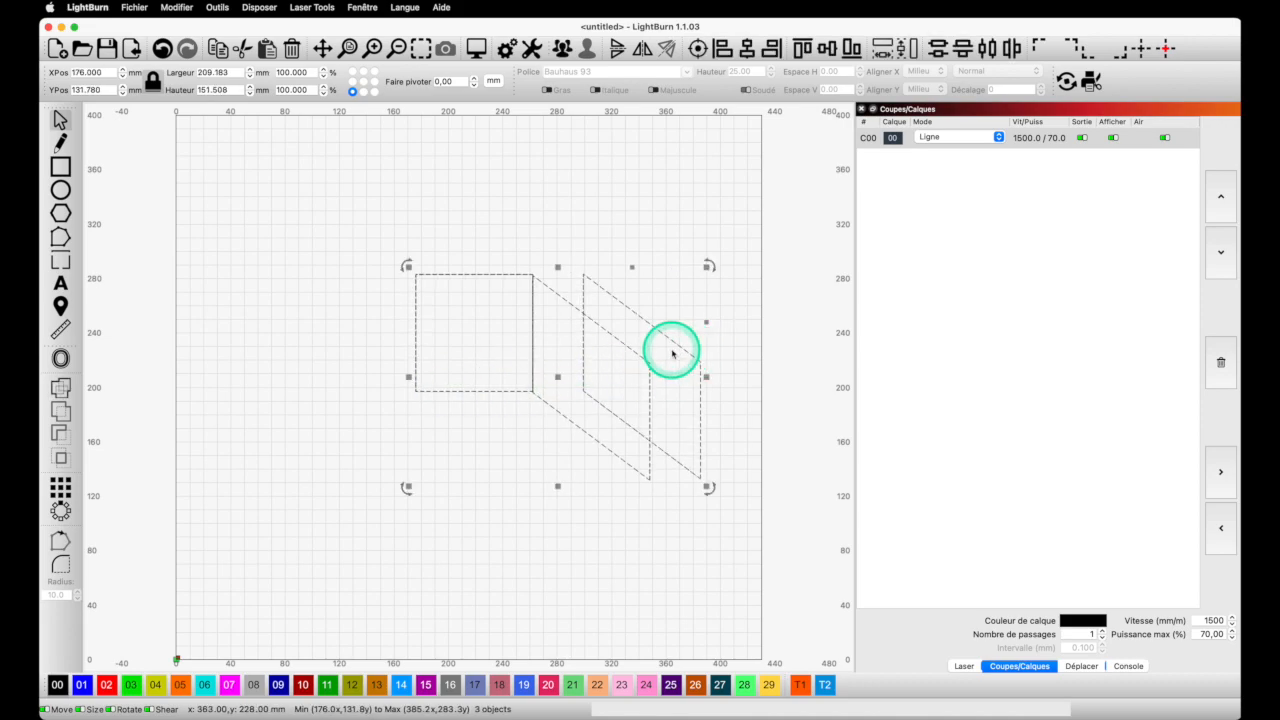
click(740, 264)
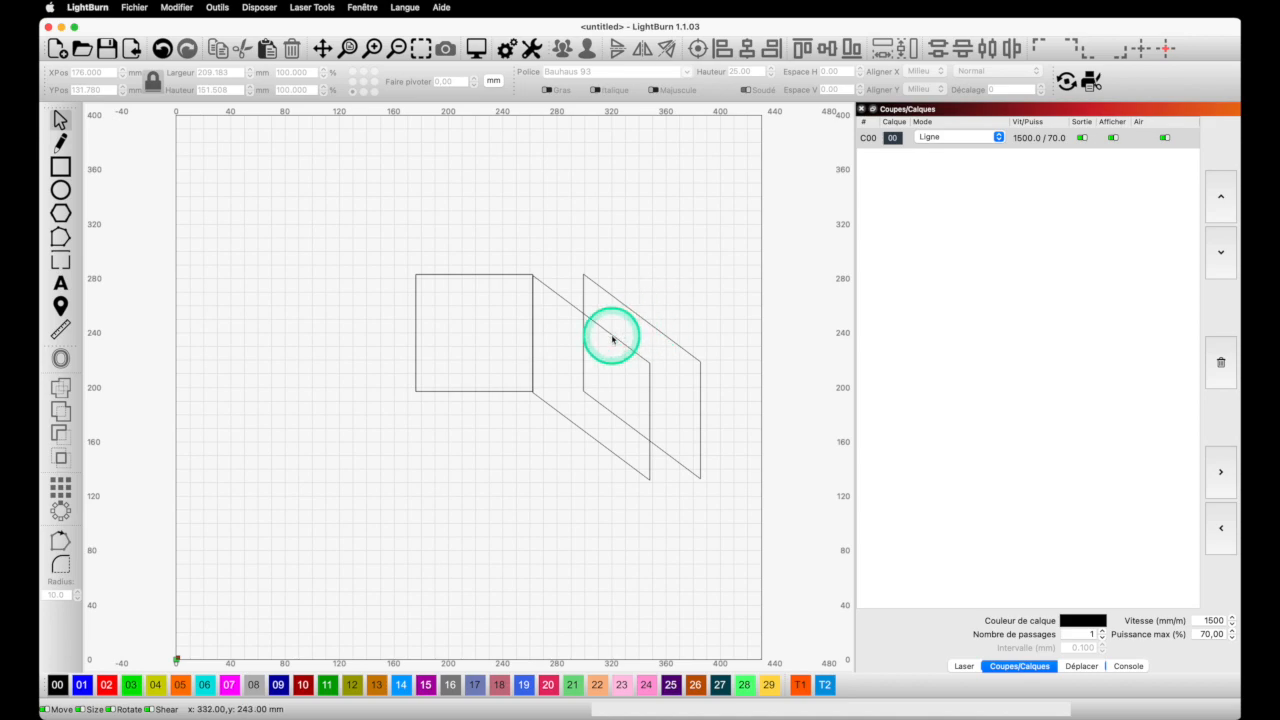
click(637, 318)
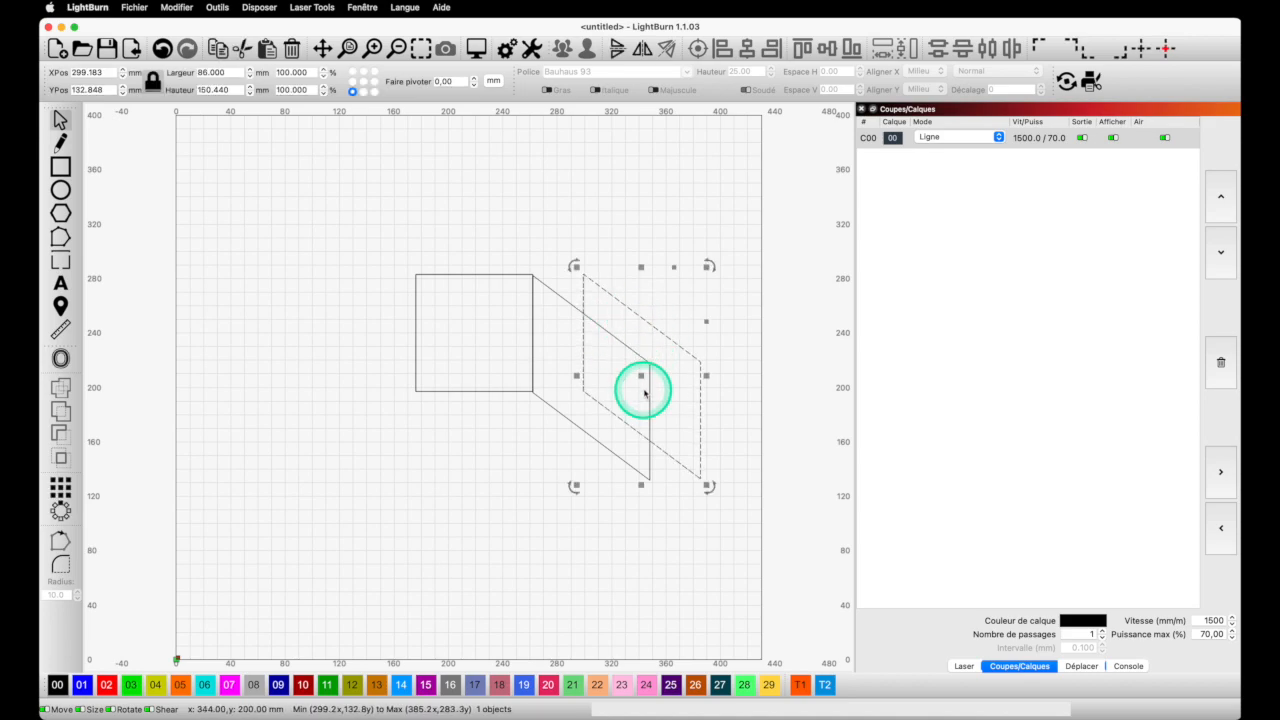
drag(638, 378, 477, 378)
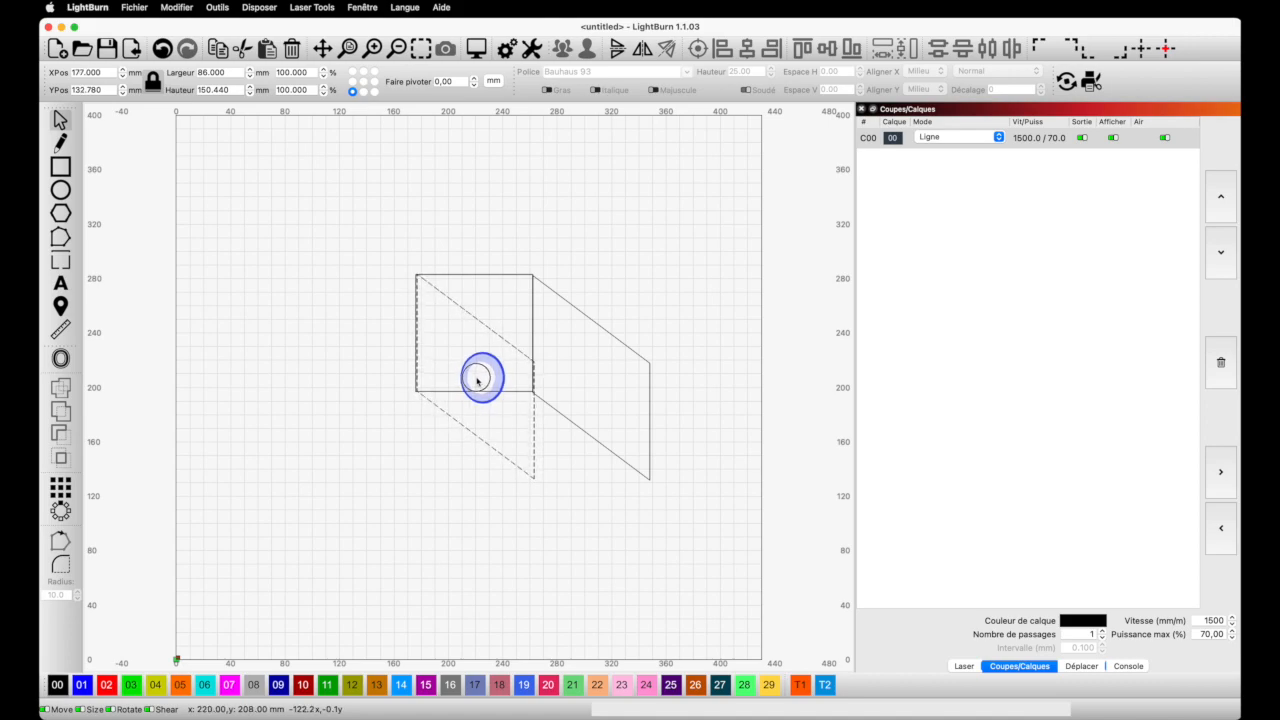
drag(476, 378, 475, 376)
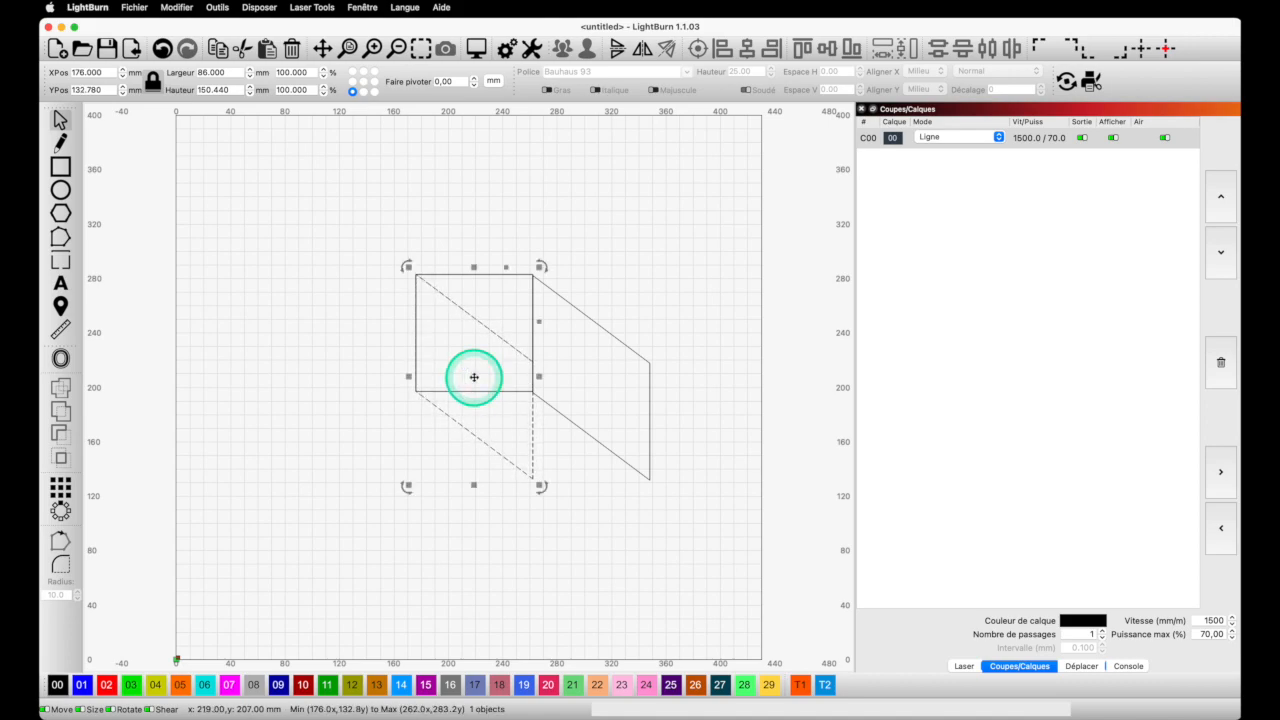
Duplicate the square and fit the copy between the lower corners of the two parallelograms to complete the cube outline
click(486, 275)
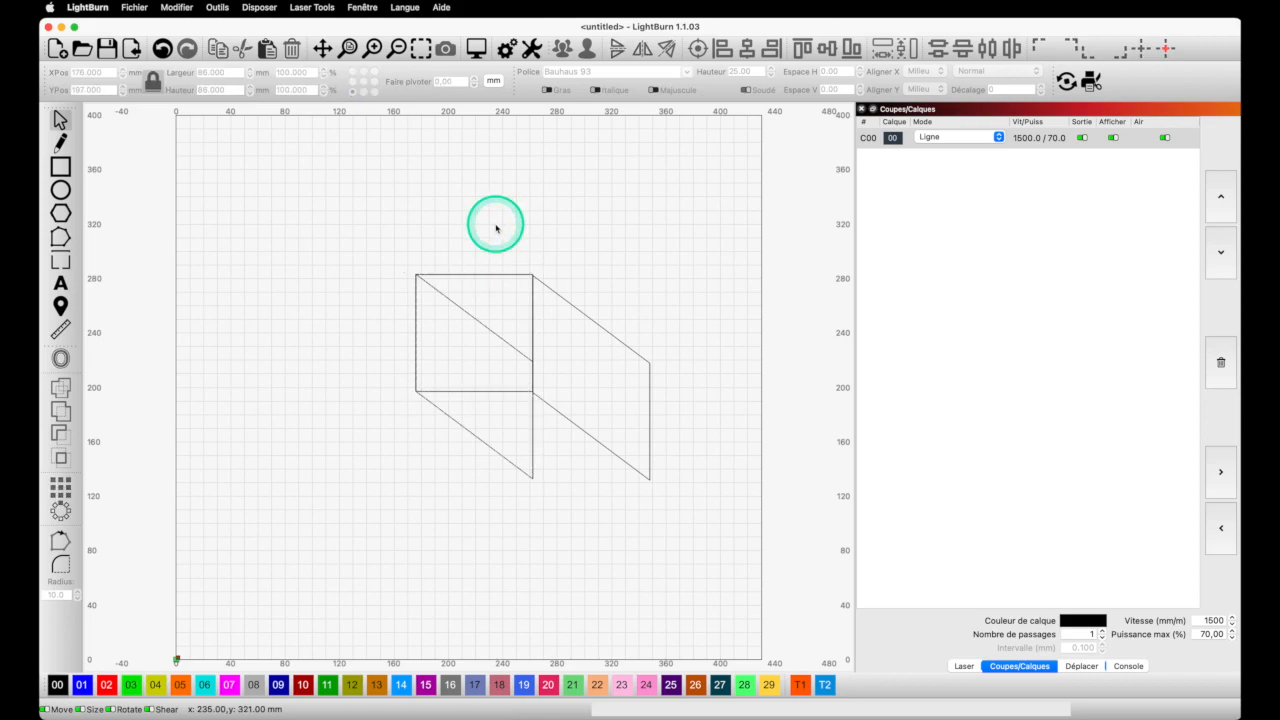
click(492, 276)
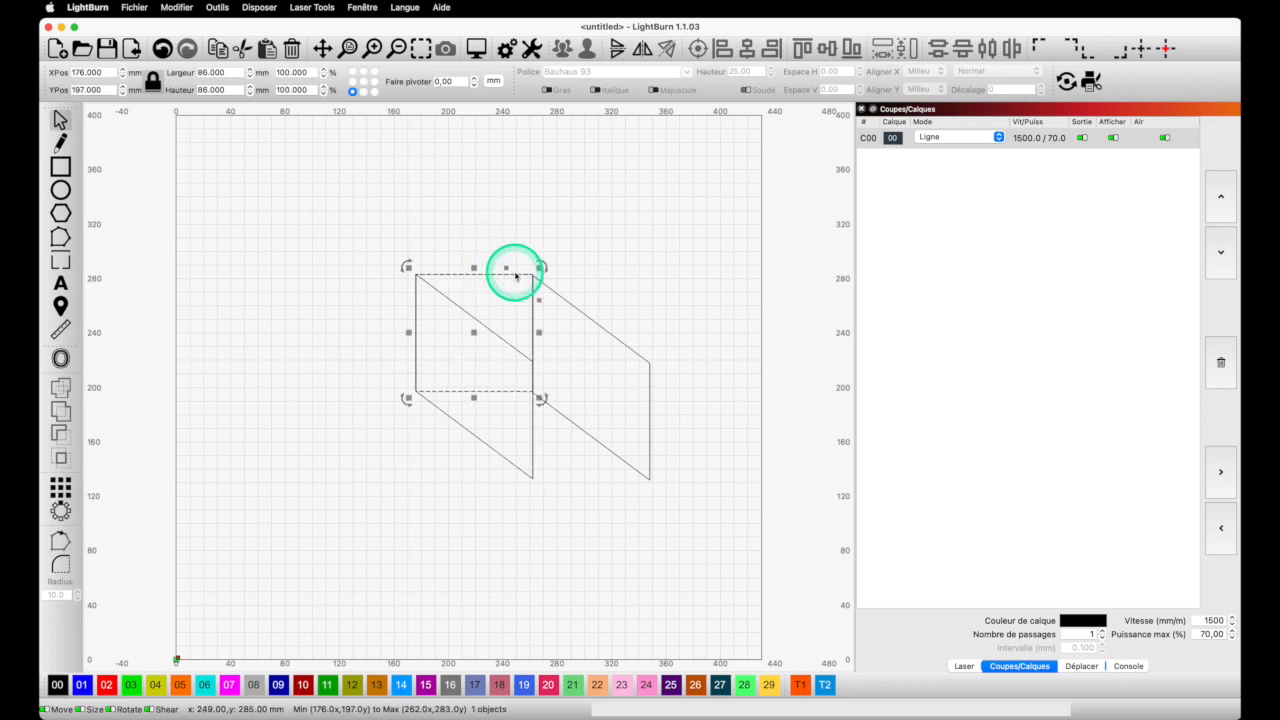
key(super+v)
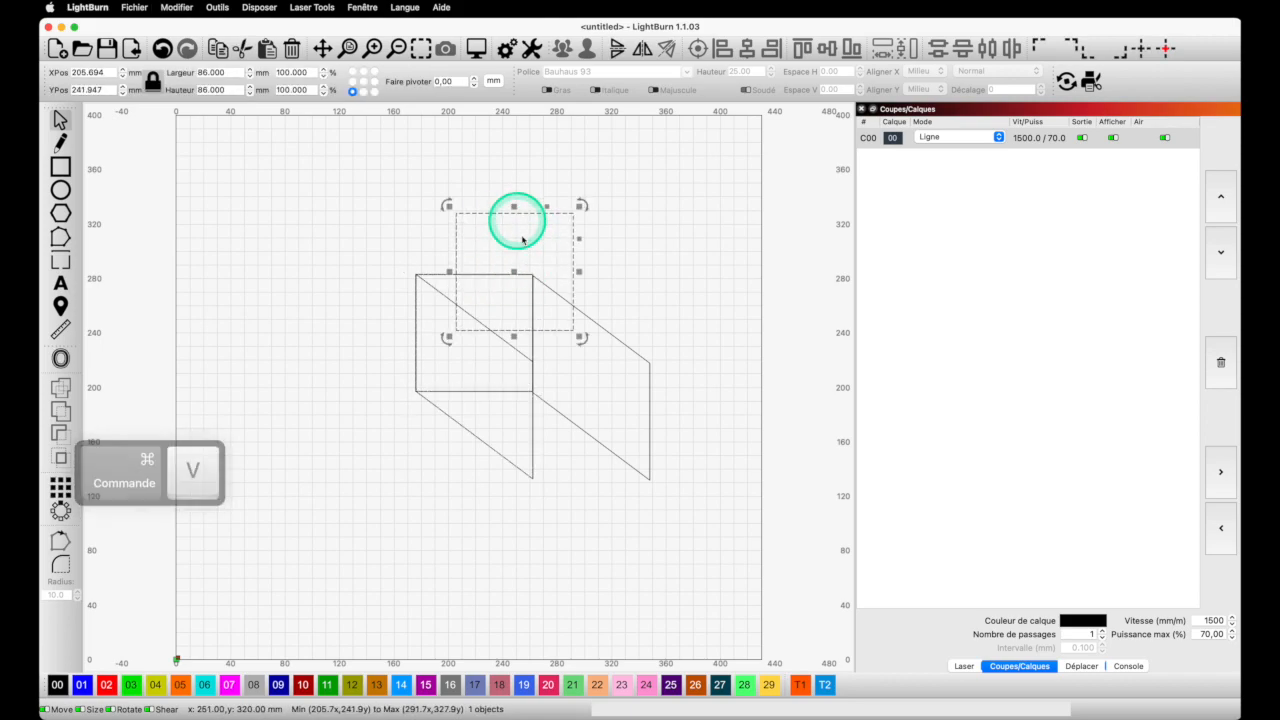
drag(515, 264, 591, 424)
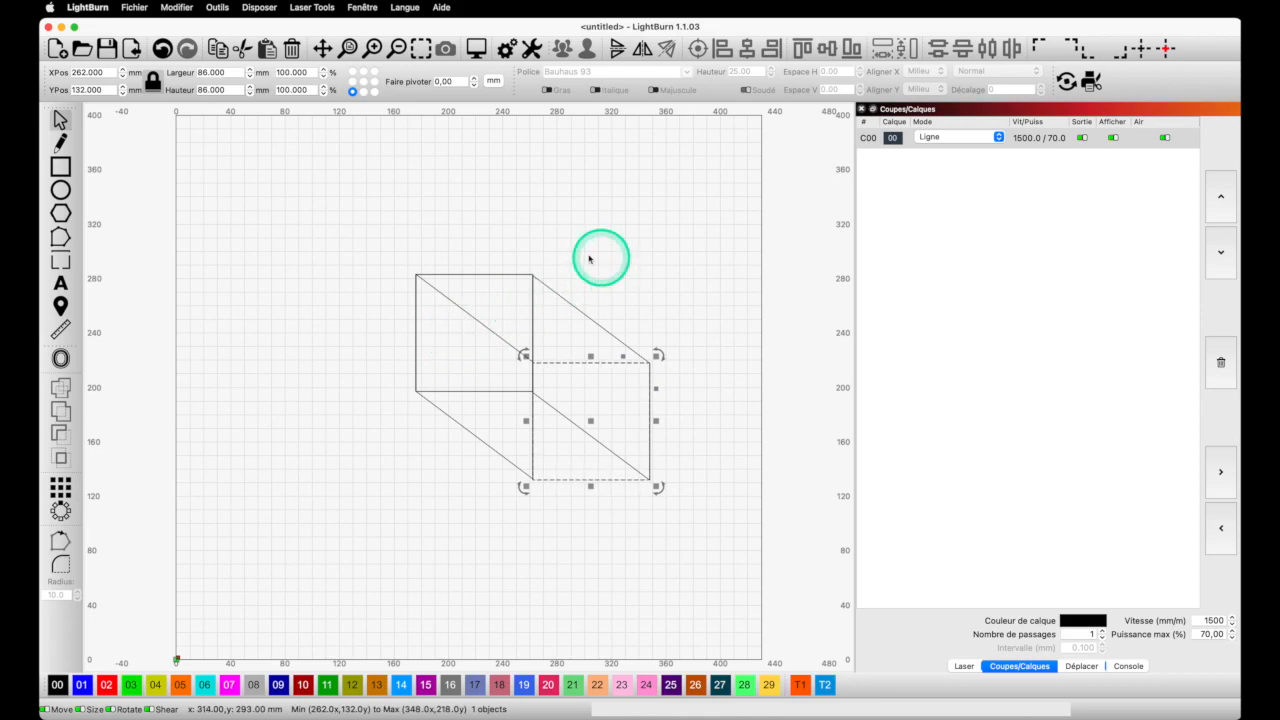
Shear all four shapes together vertically and slightly horizontally into a near-symmetrical cube of about 172 × 151 mm, then deselect them
key(super+a)
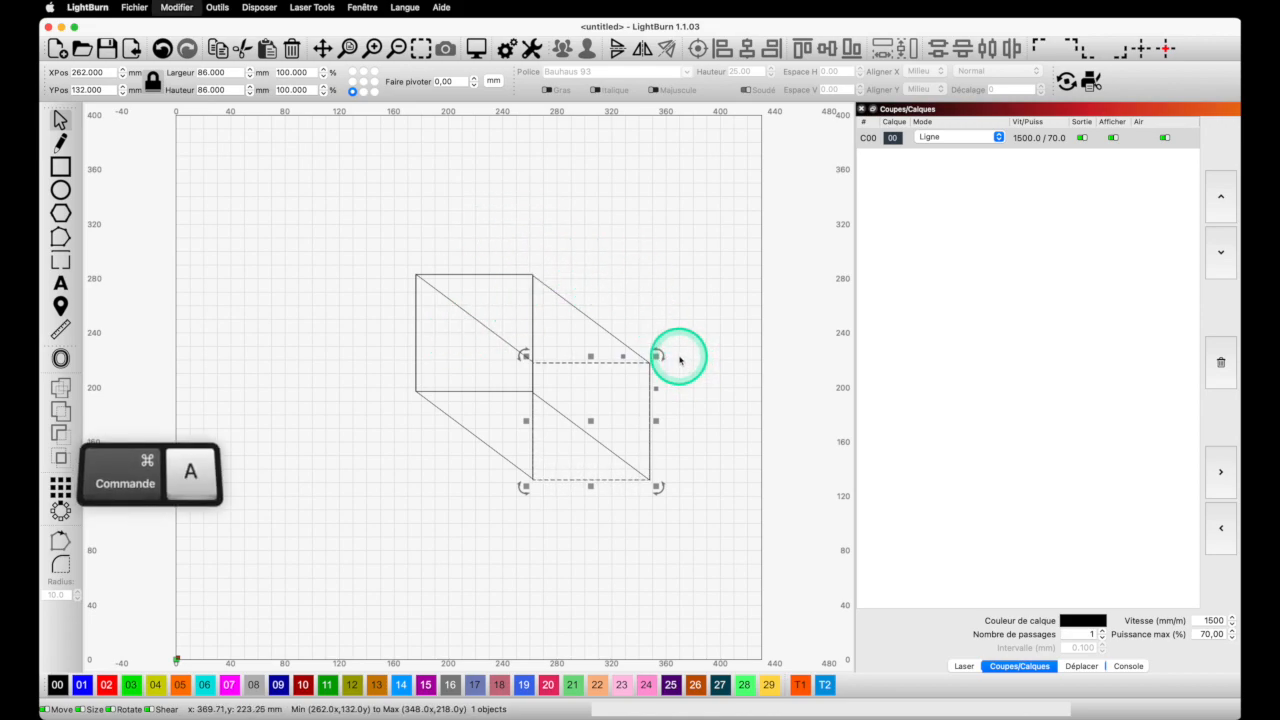
drag(659, 300, 656, 258)
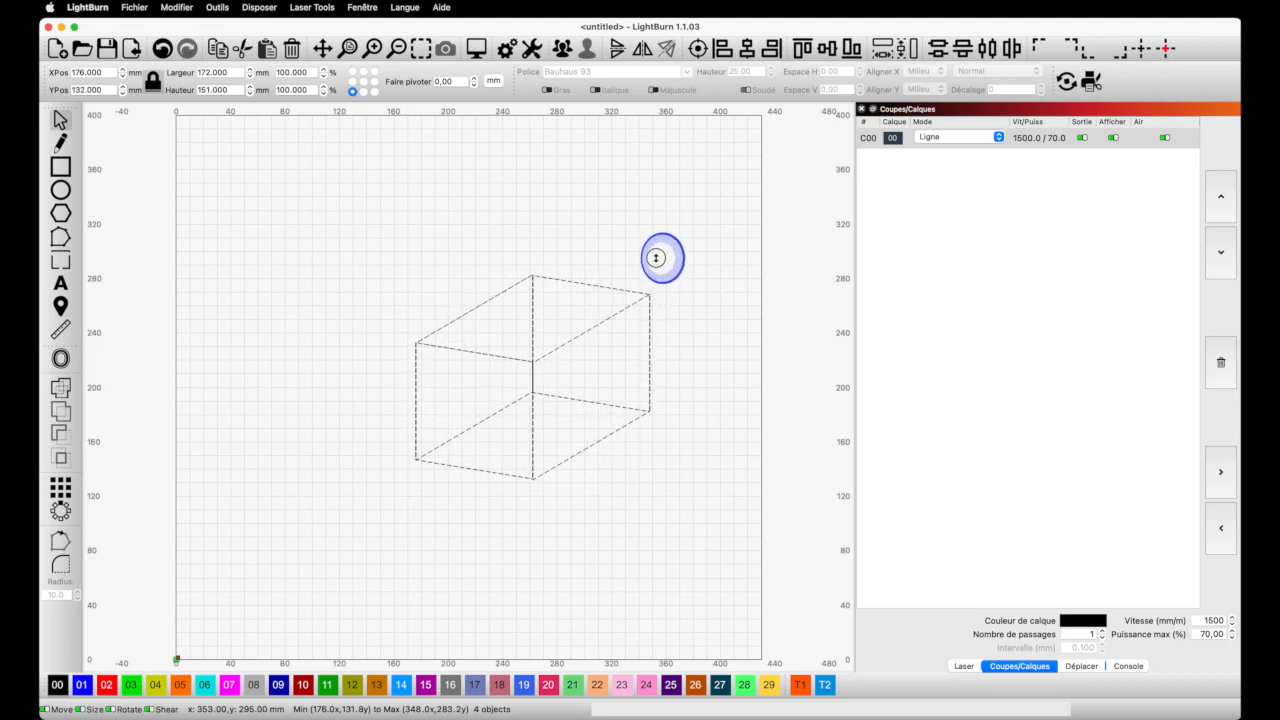
drag(682, 317, 664, 276)
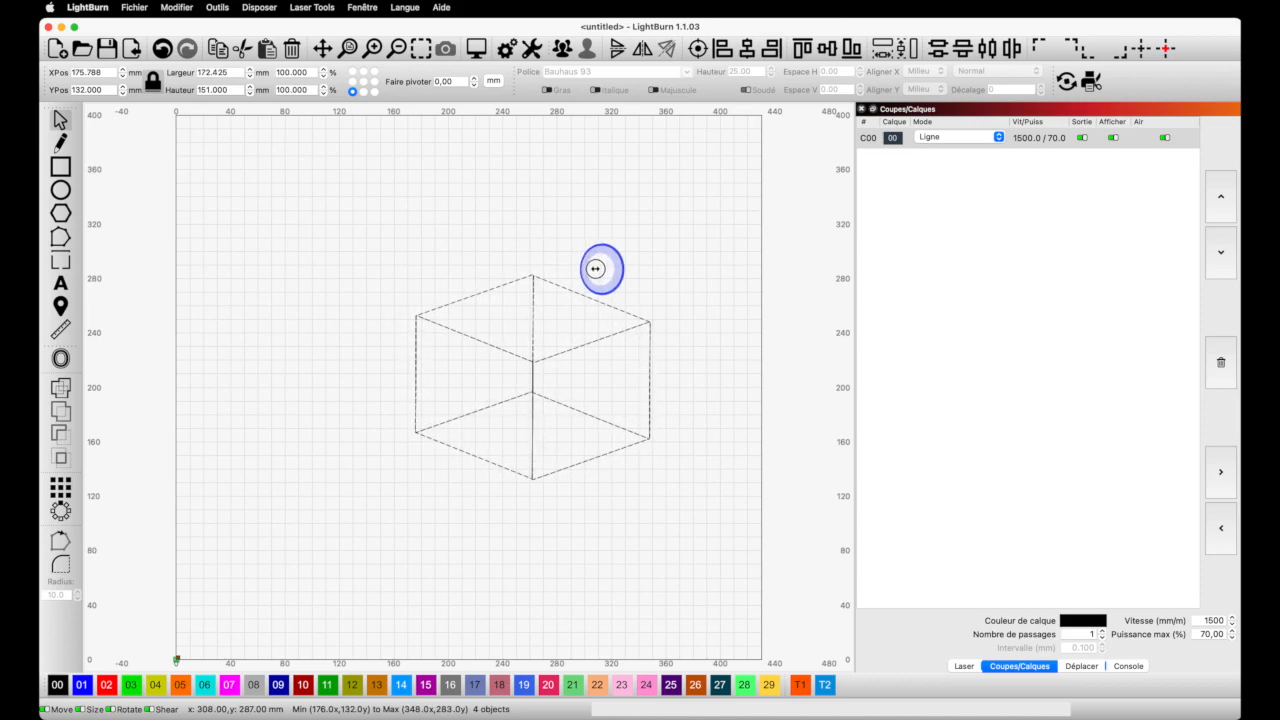
click(684, 390)
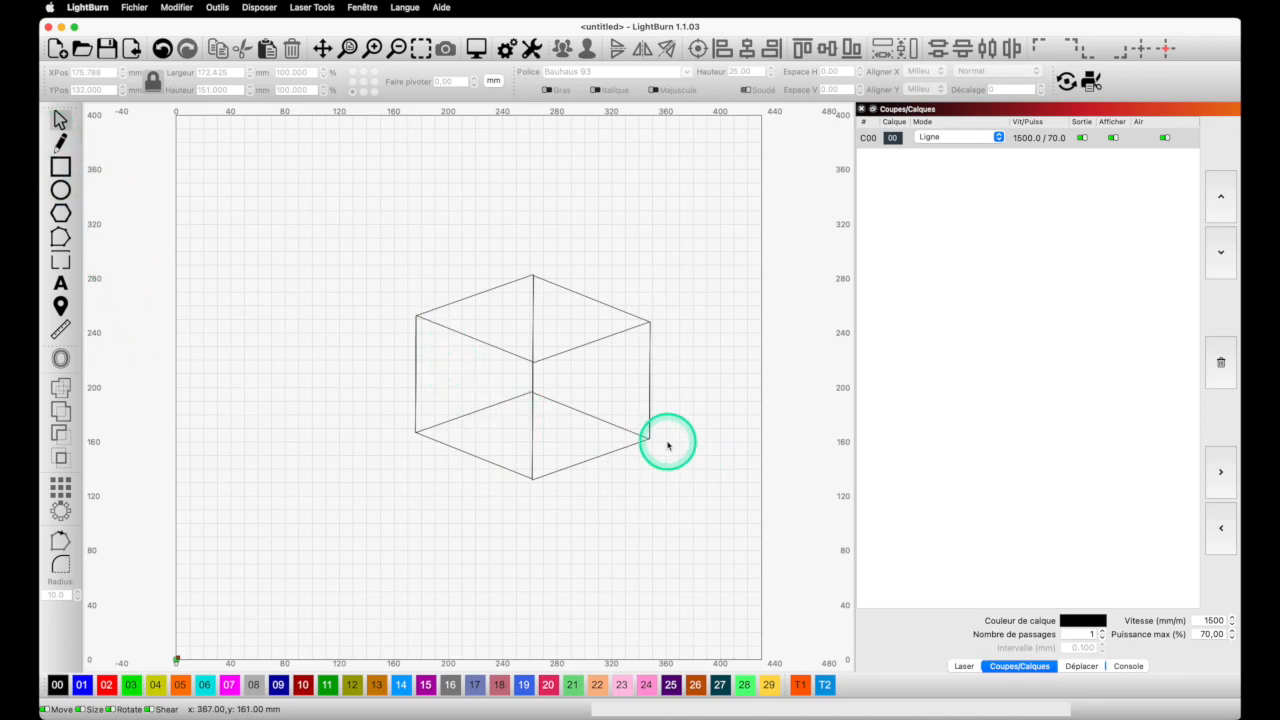
Set layer C00's mode to Remplissage+Ligne and create a circular array of the cube with 12 rotated copies over 360°
key(super+a)
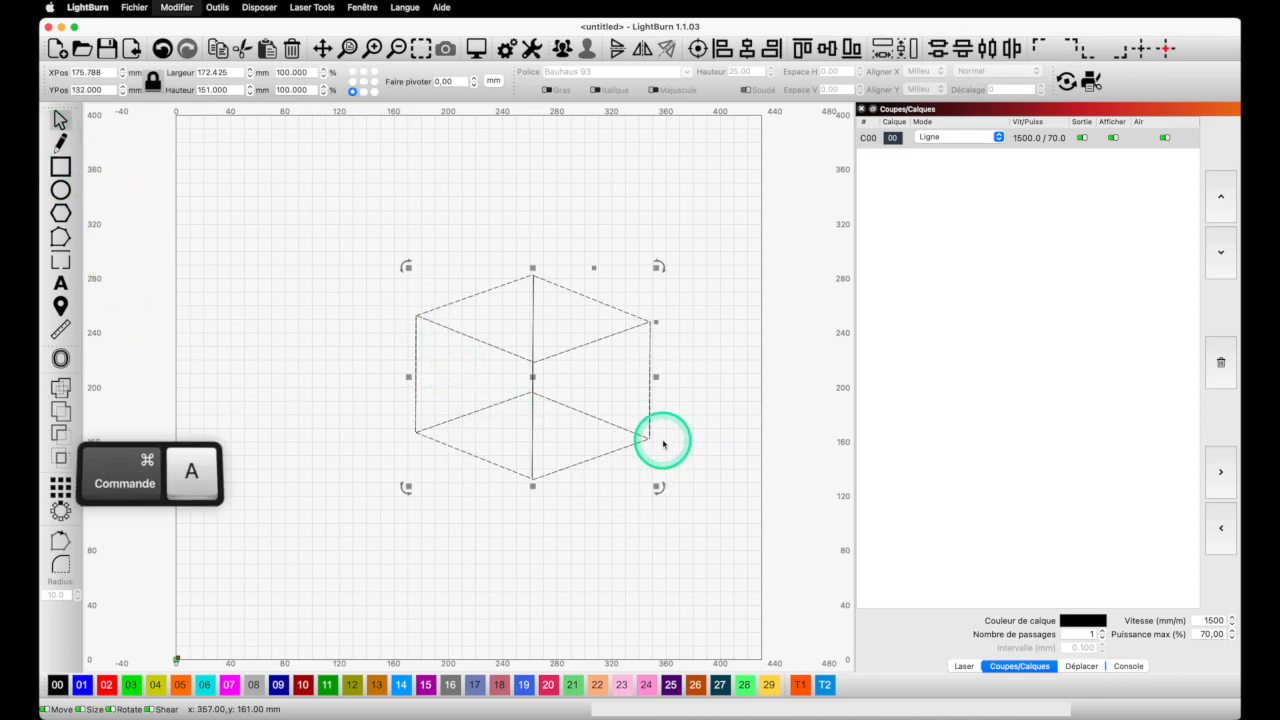
click(930, 137)
click(930, 162)
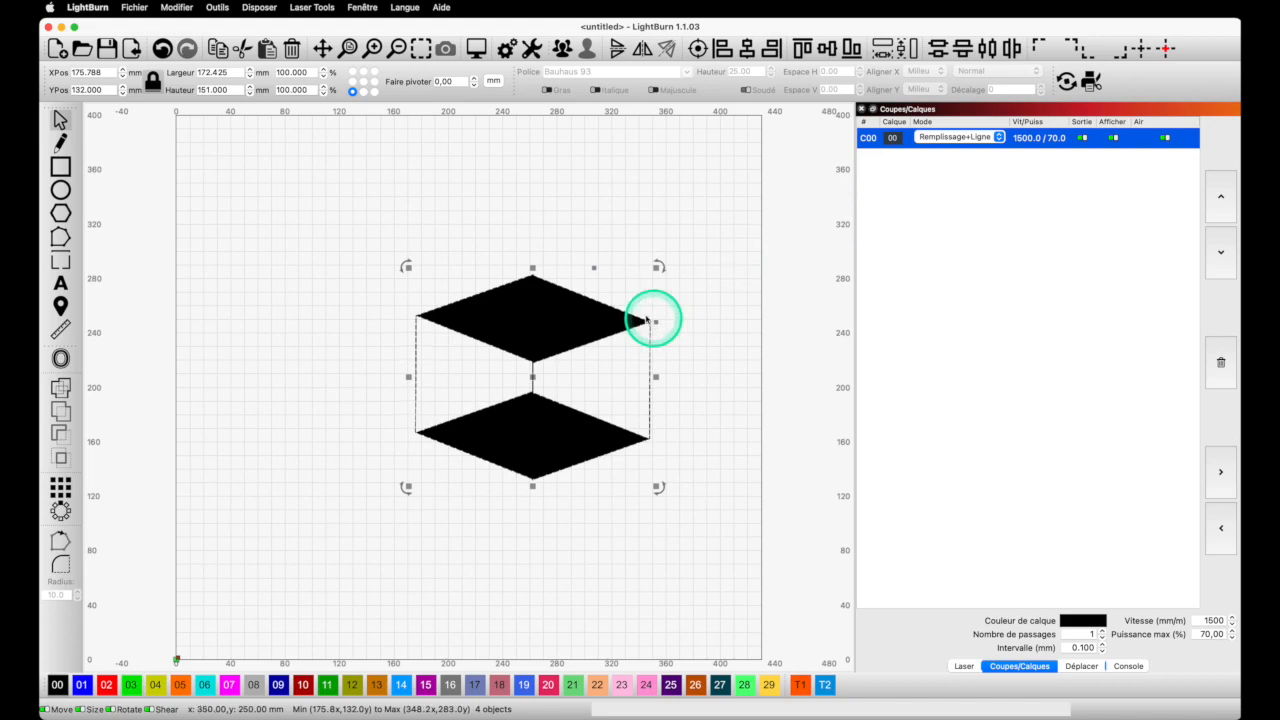
click(60, 508)
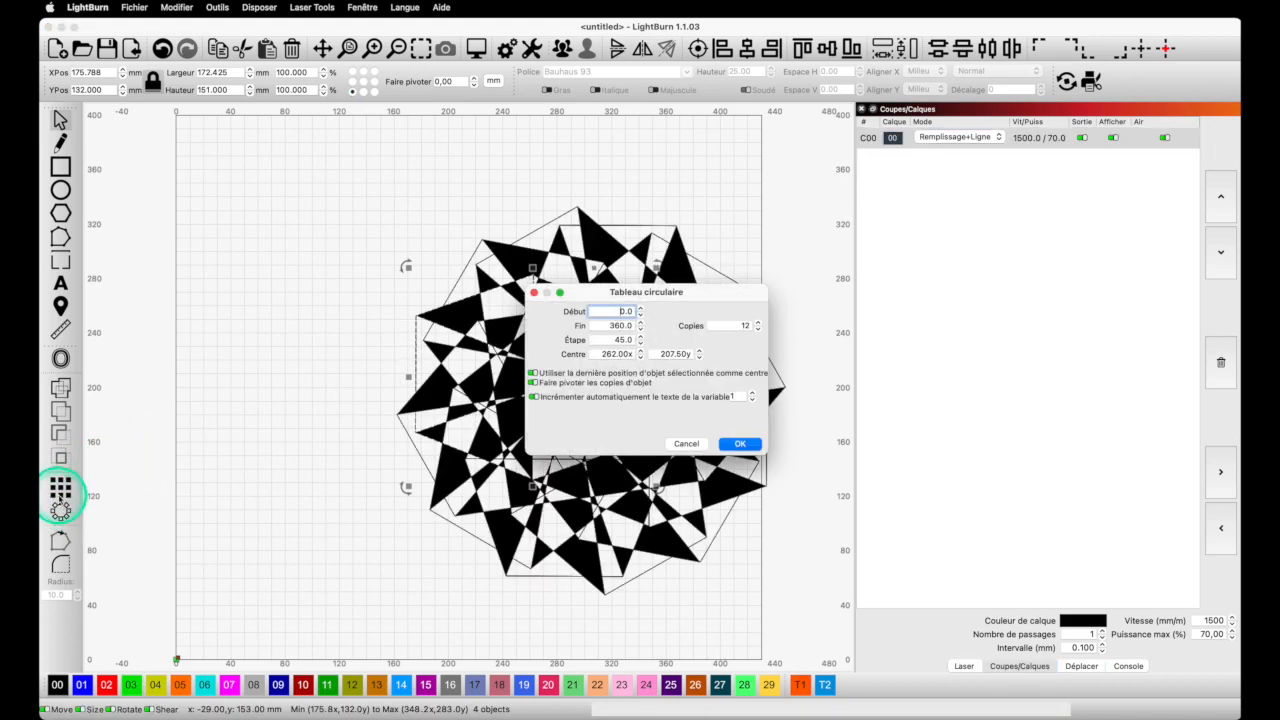
click(740, 443)
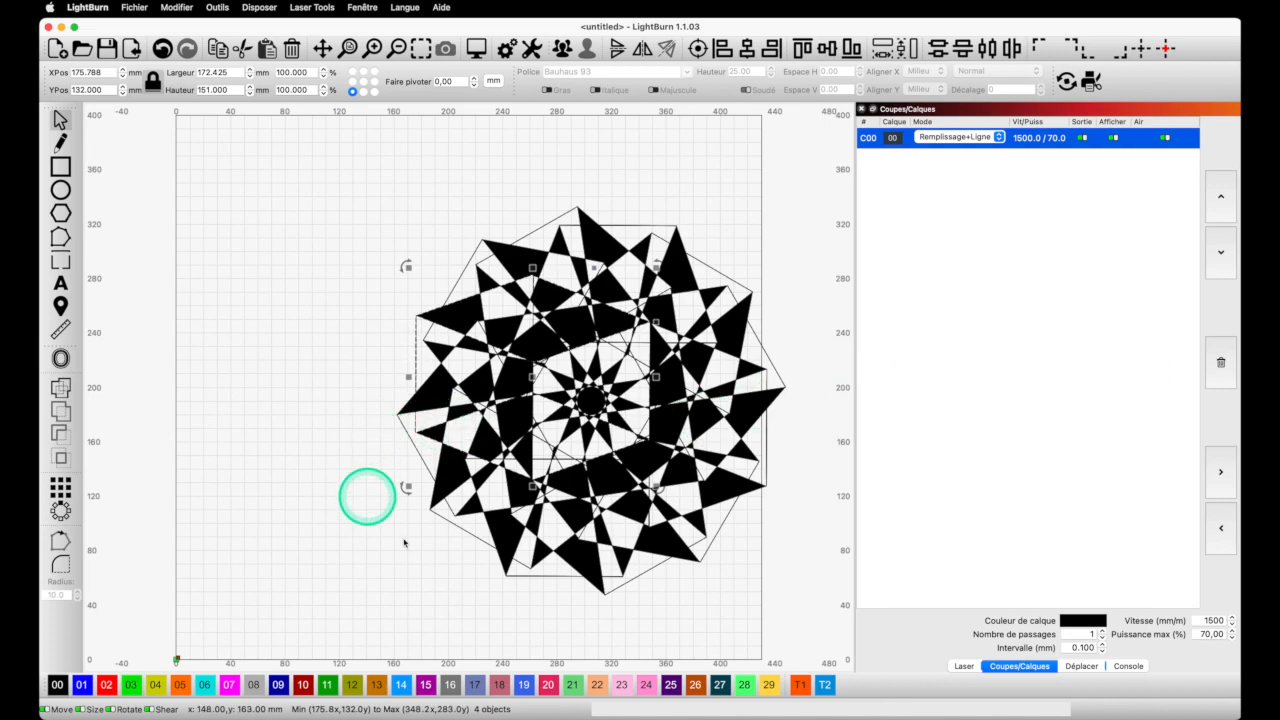
Shrink the whole array to about 145 × 145 mm, move it to the workspace's upper-left area and clear the selection
key(super+a)
drag(588, 392, 456, 391)
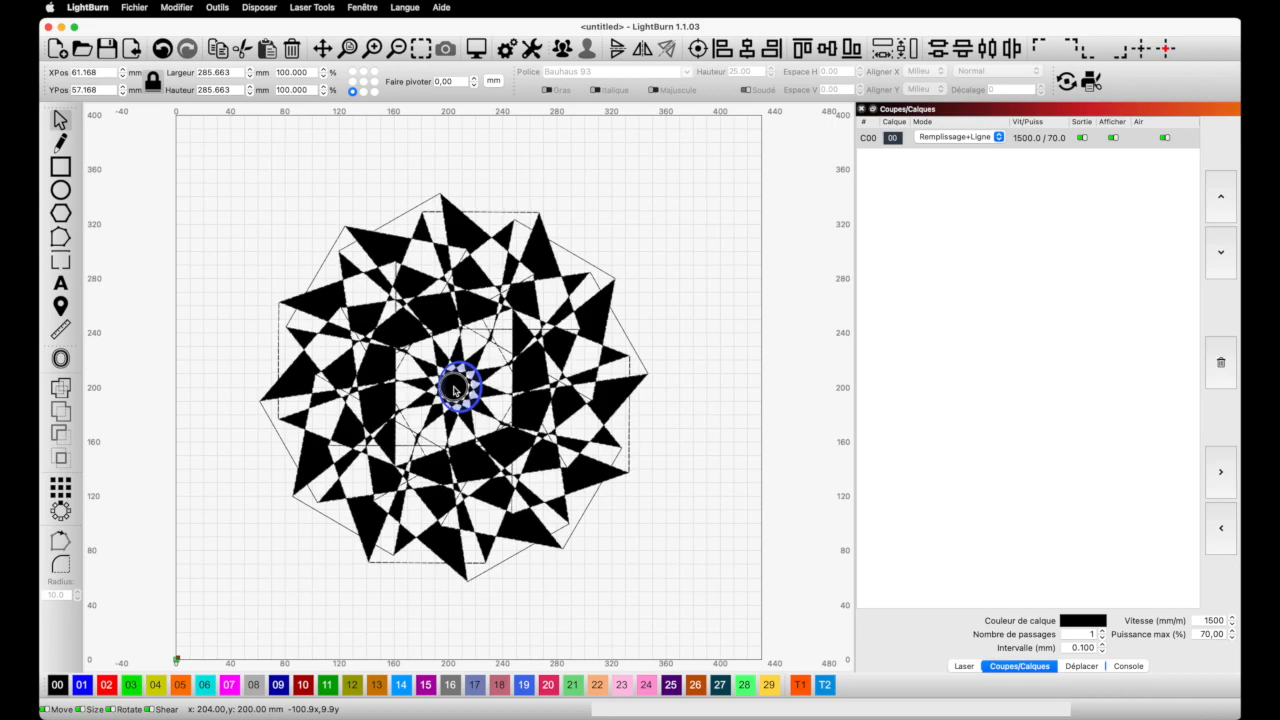
drag(654, 187, 456, 384)
drag(356, 485, 306, 250)
click(611, 338)
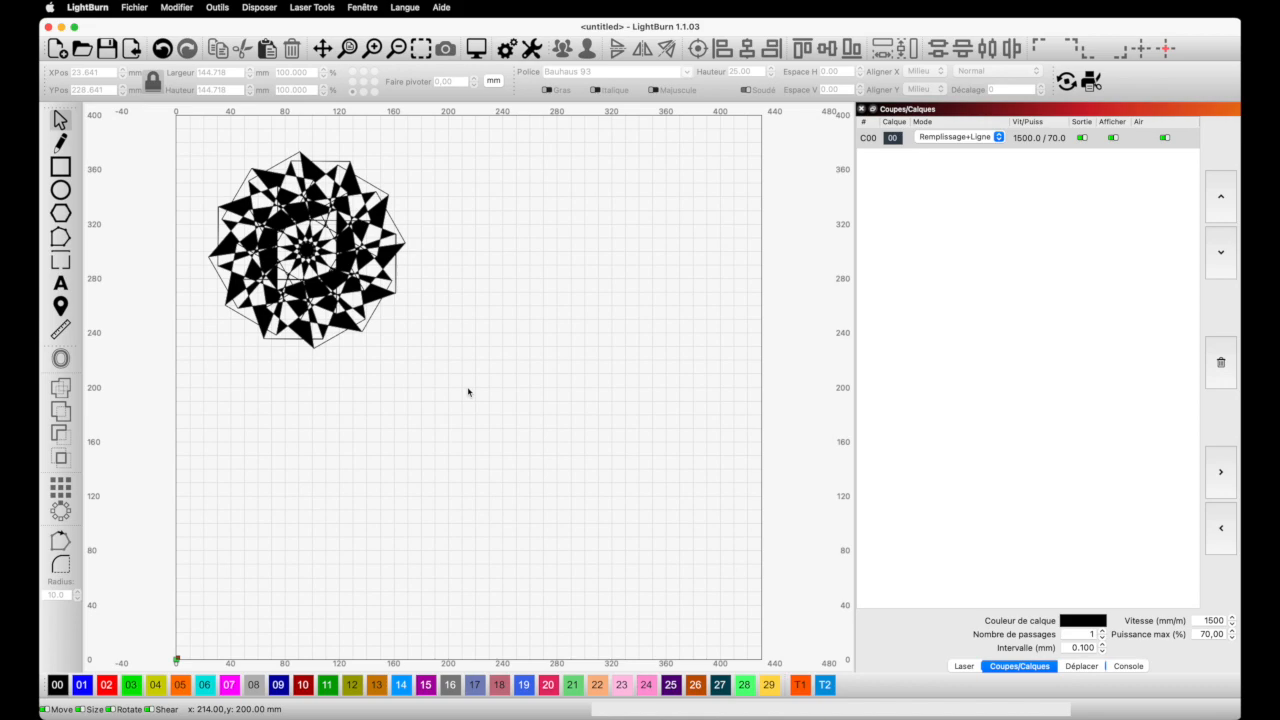
click(595, 332)
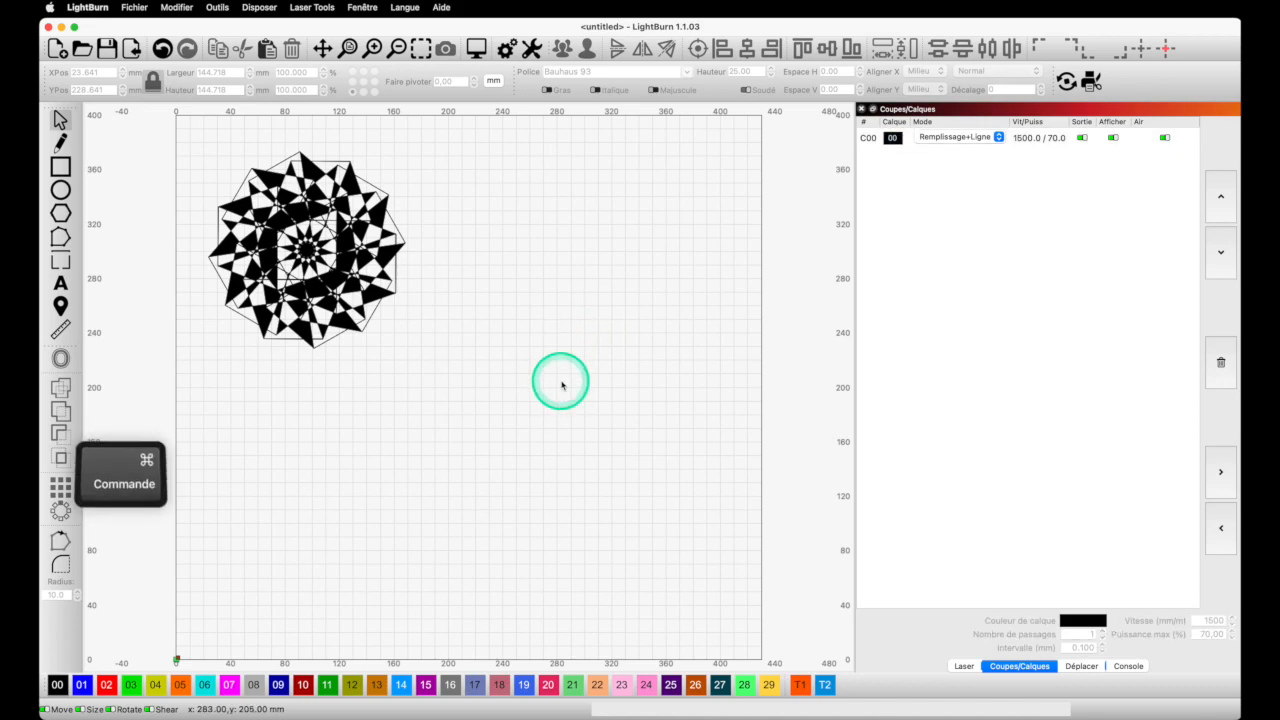
Delete the whole circular array of cubes from the workspace
key(super+a)
key(Delete)
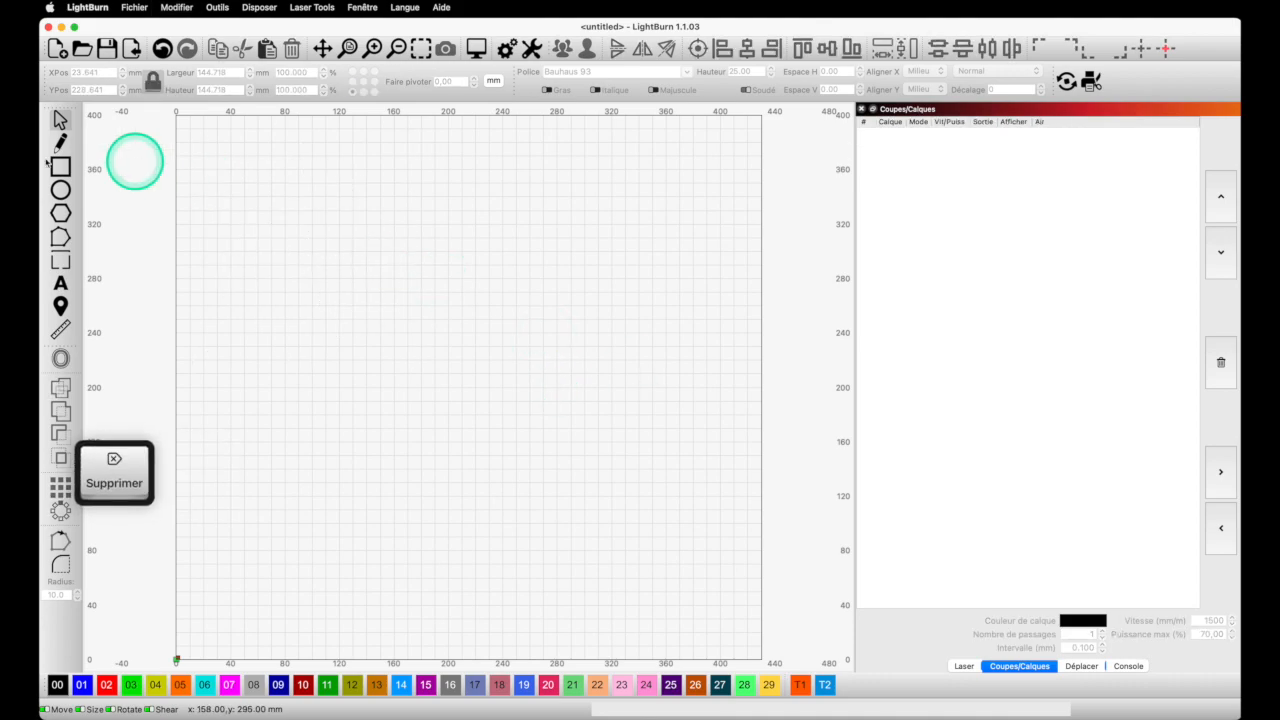
Draw a rectangle of about 81 × 90 mm in the workspace's upper-left area and set layer C00's mode to Ligne
click(60, 166)
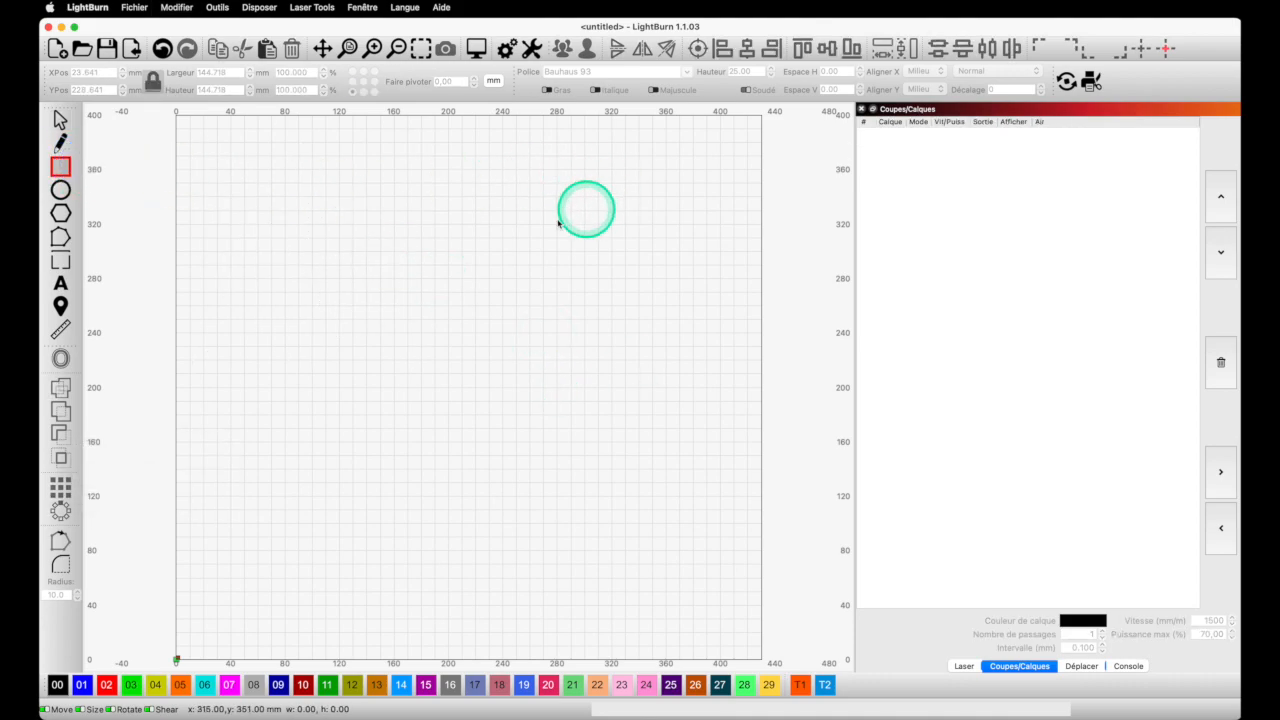
drag(282, 184, 394, 309)
click(948, 137)
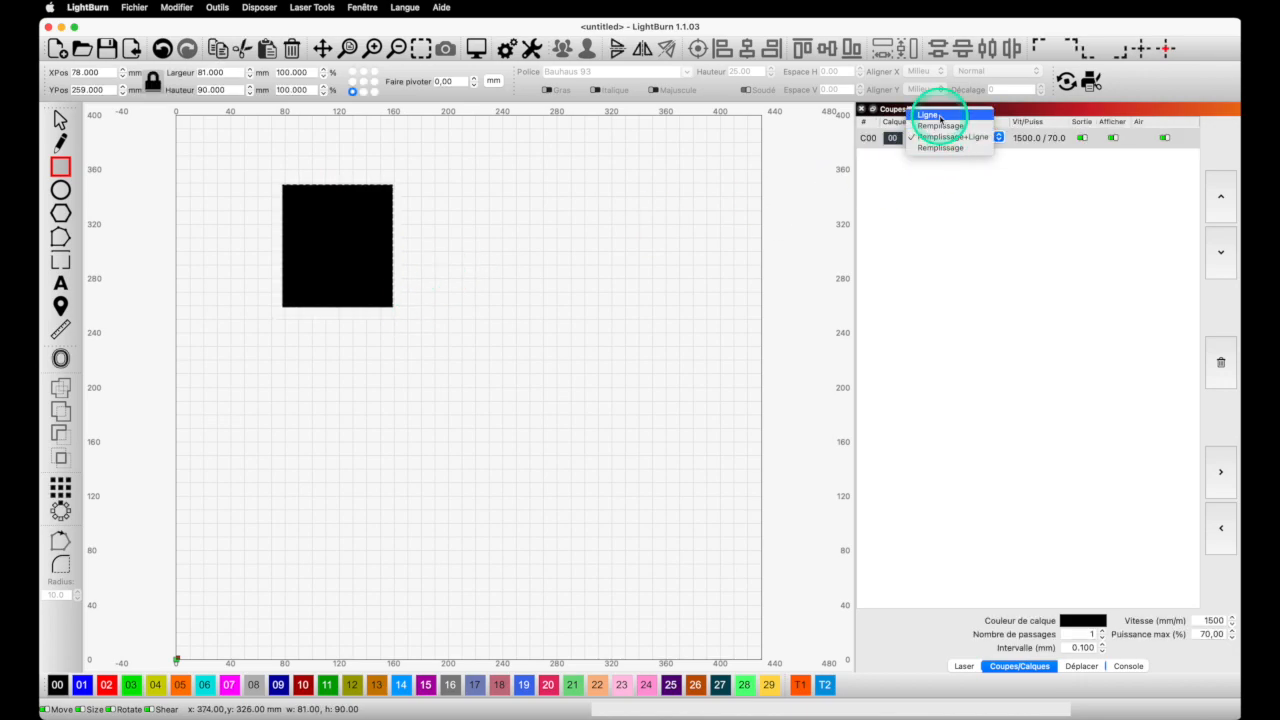
click(940, 116)
click(718, 184)
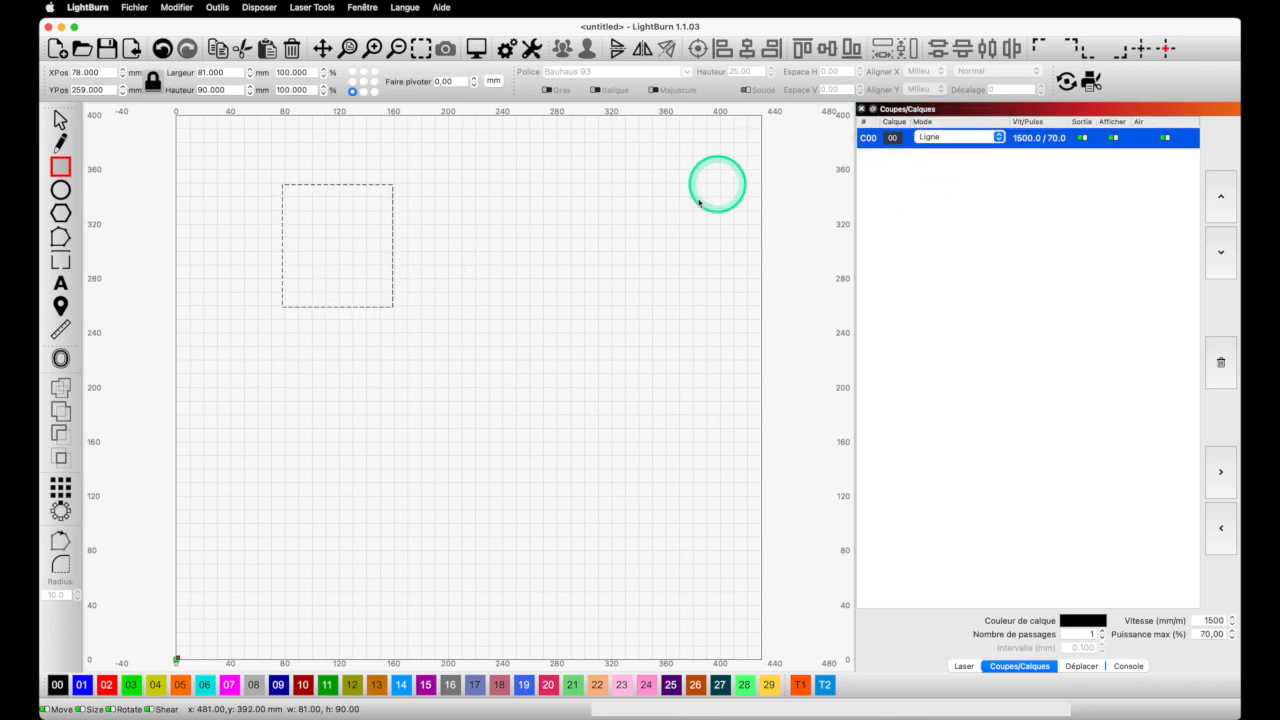
Draw a second rectangle of about 88 × 94 mm to the lower right of the first one
click(391, 262)
click(60, 167)
drag(513, 250, 633, 378)
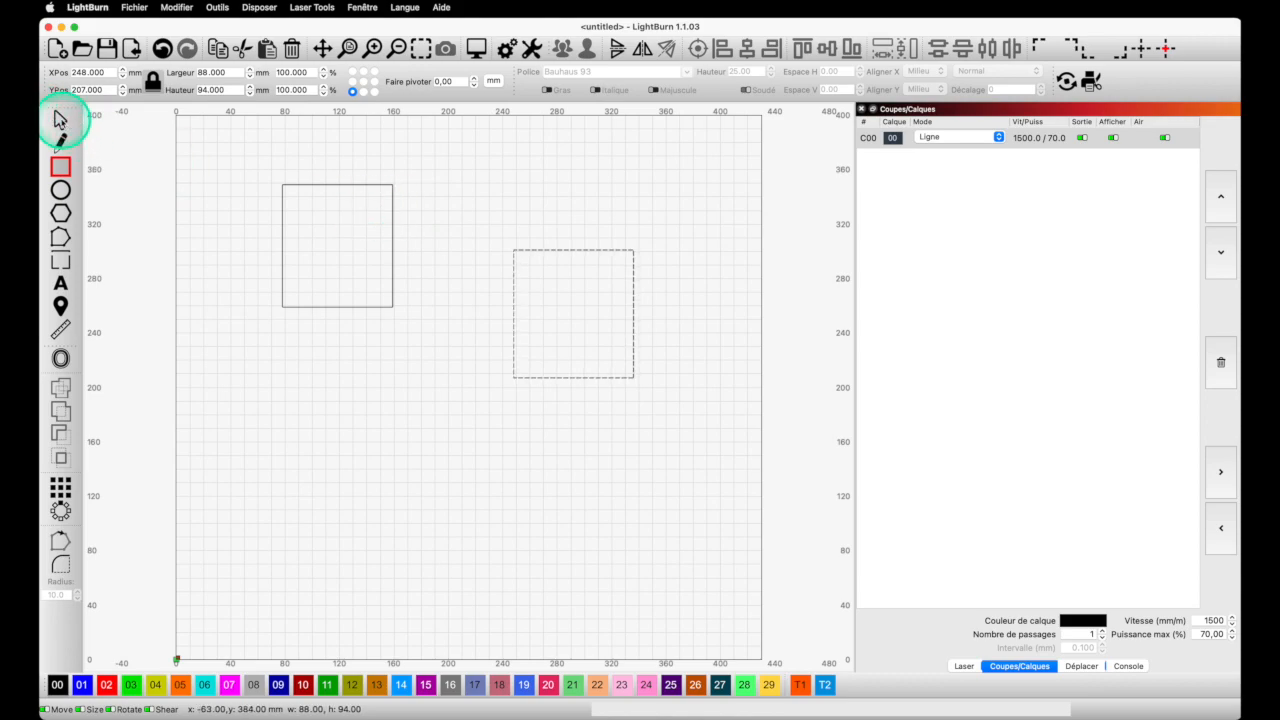
Lock the 81 × 90 mm rectangle in the workspace's upper-left area, and unlock it again
click(60, 119)
click(304, 185)
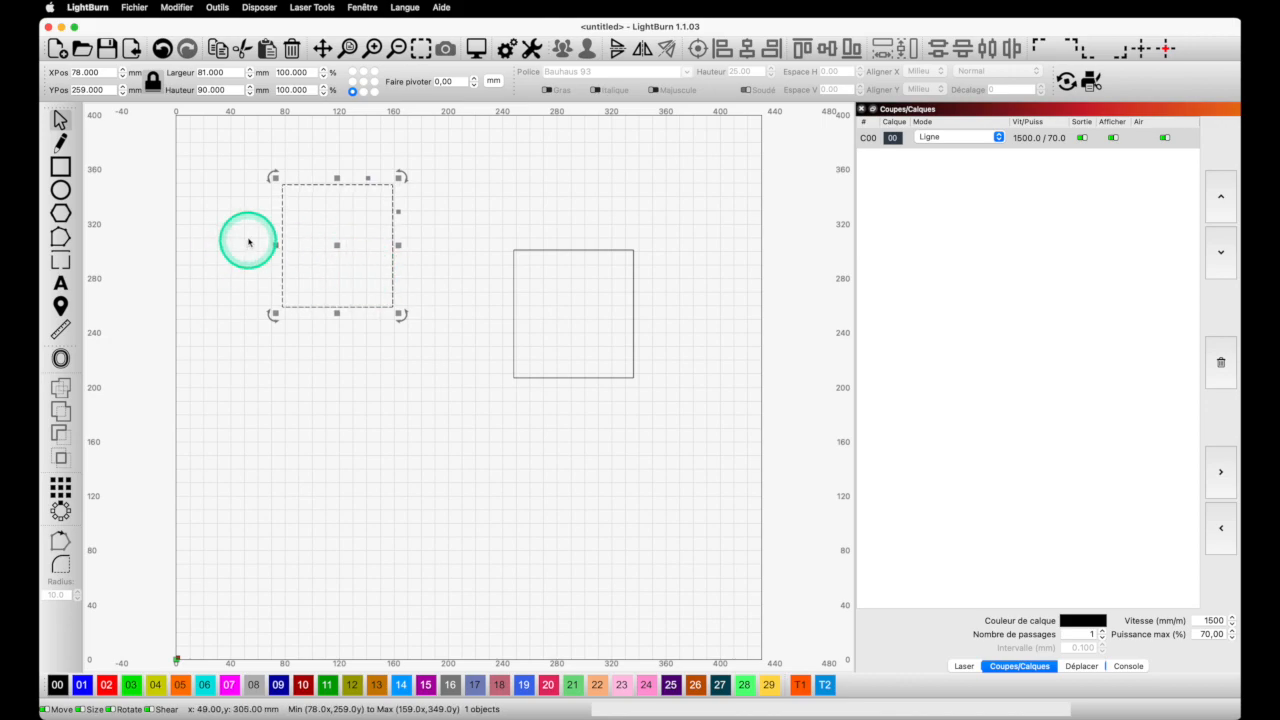
right_click(392, 278)
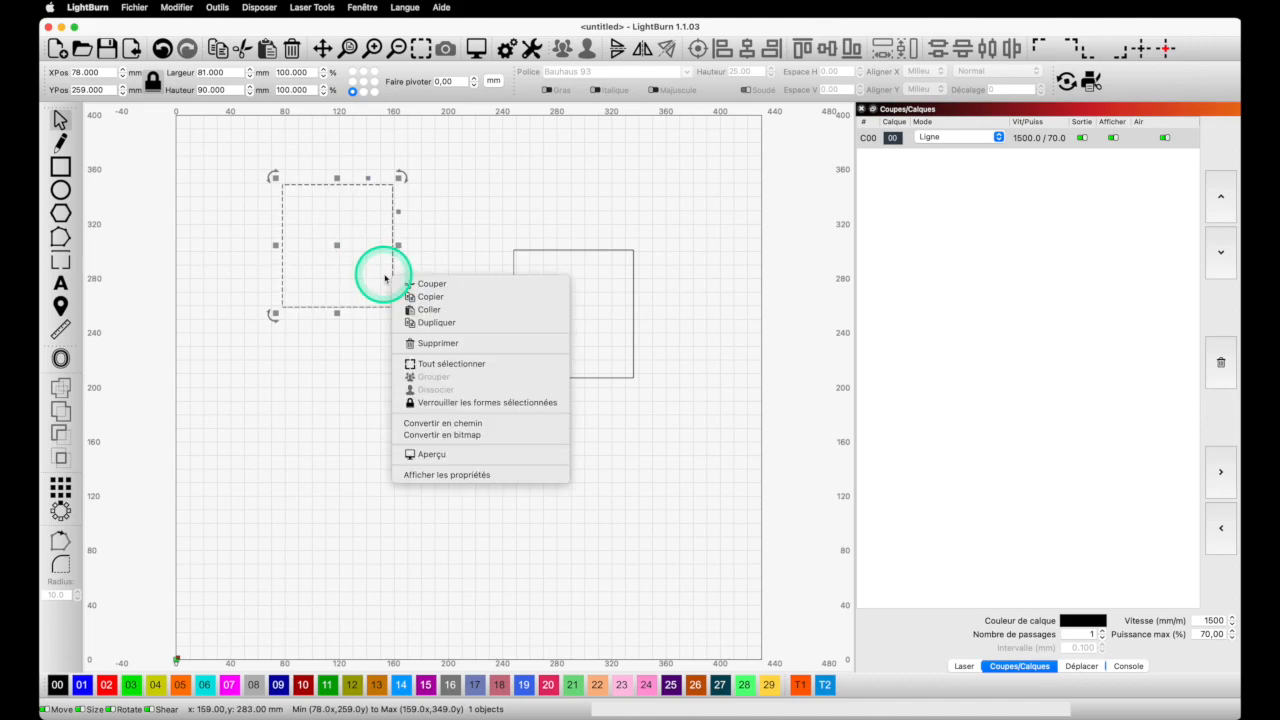
click(451, 402)
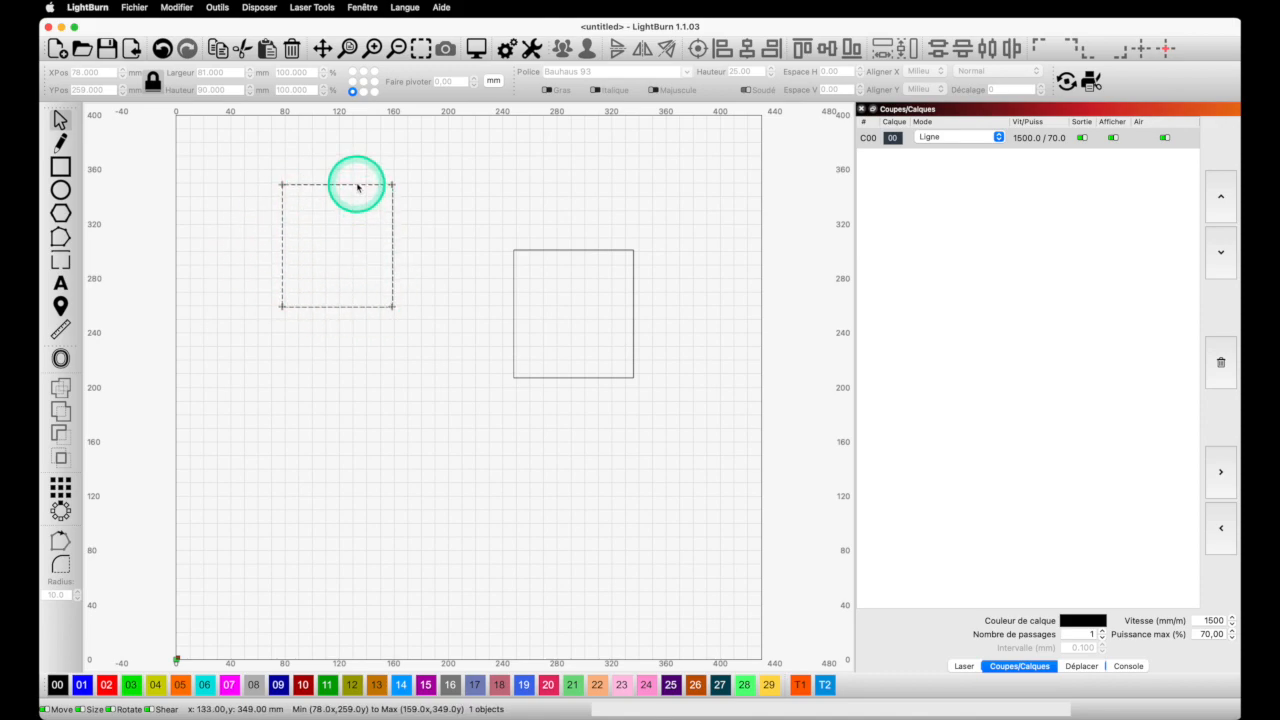
right_click(394, 231)
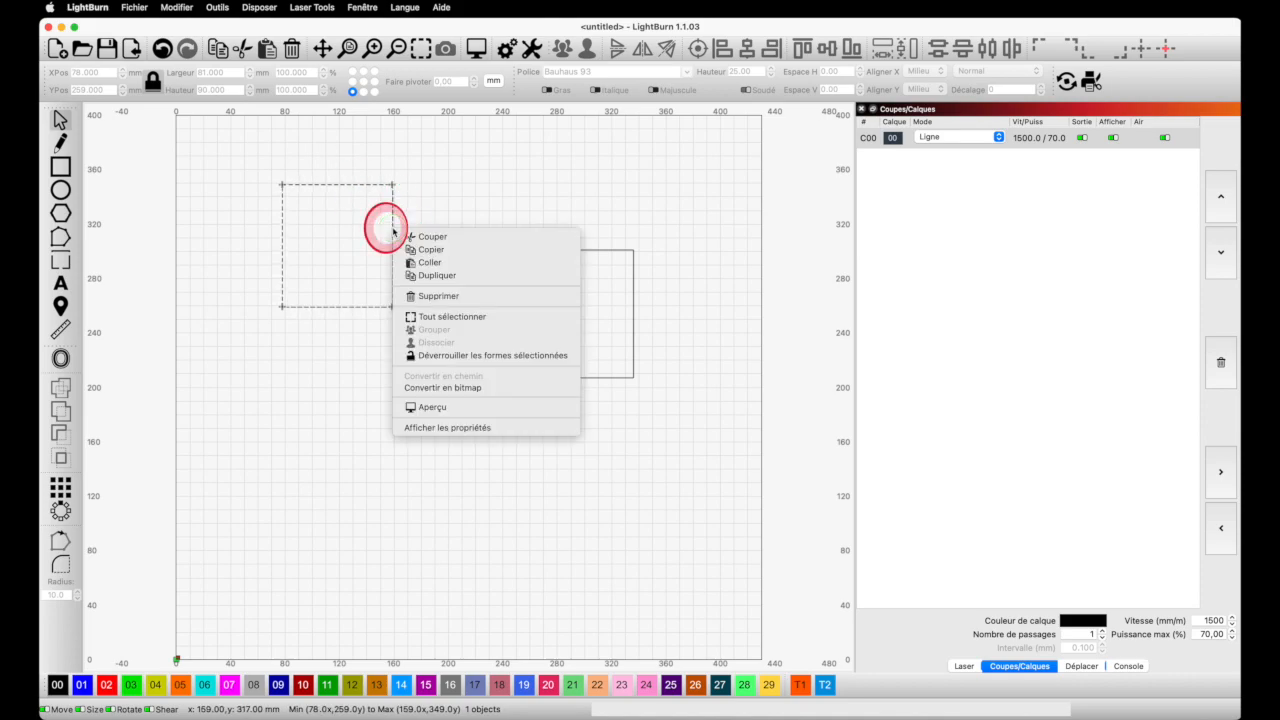
click(445, 355)
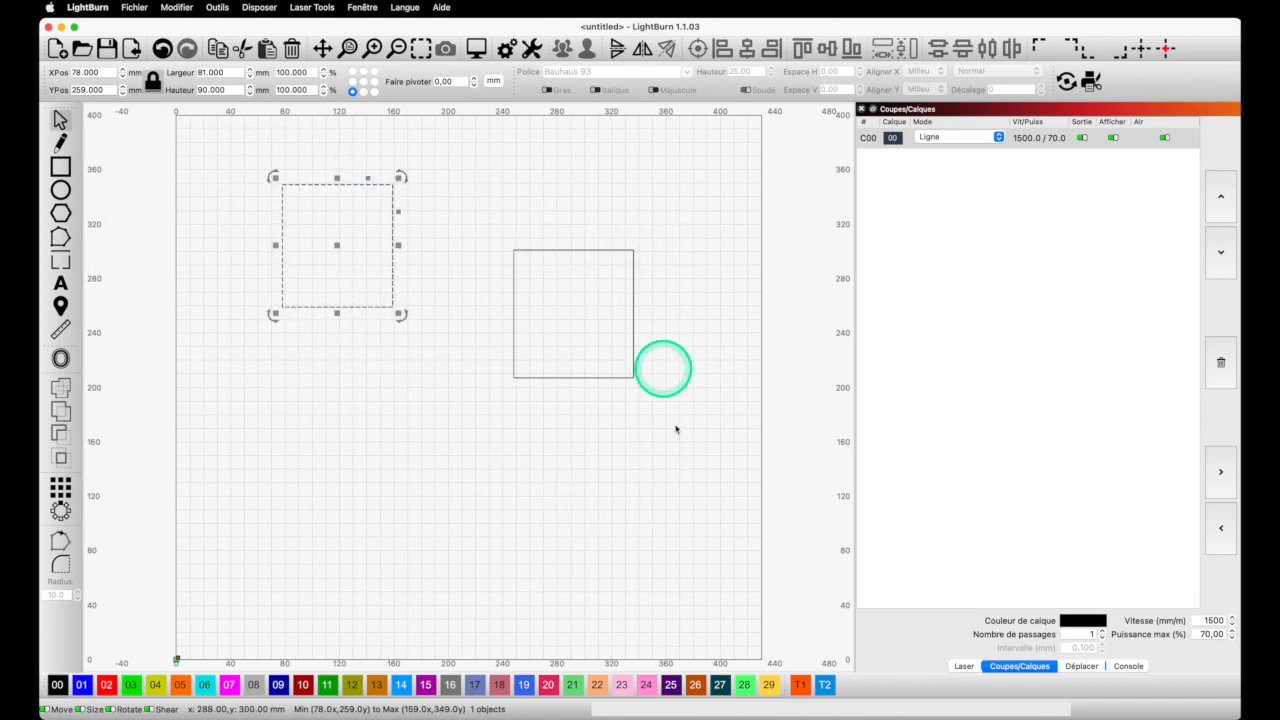
Disable the Move, Size, Rotate and Shear handles for selected shapes
click(57, 709)
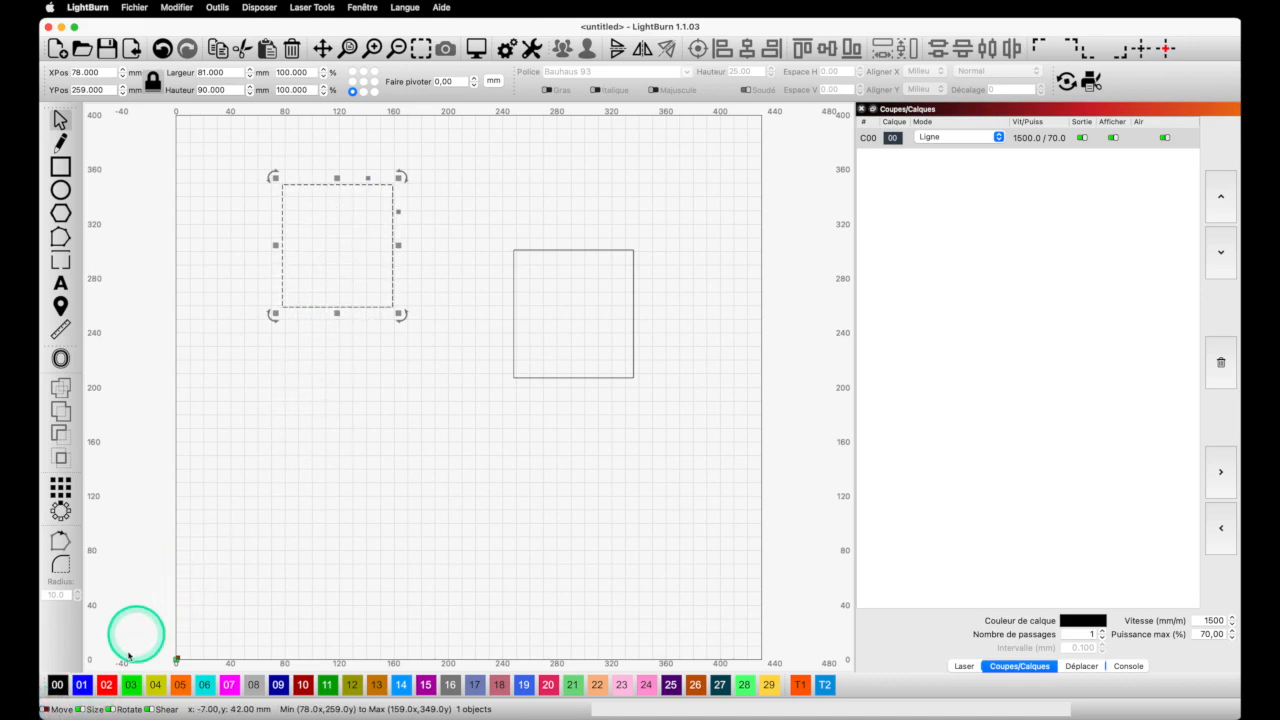
click(91, 711)
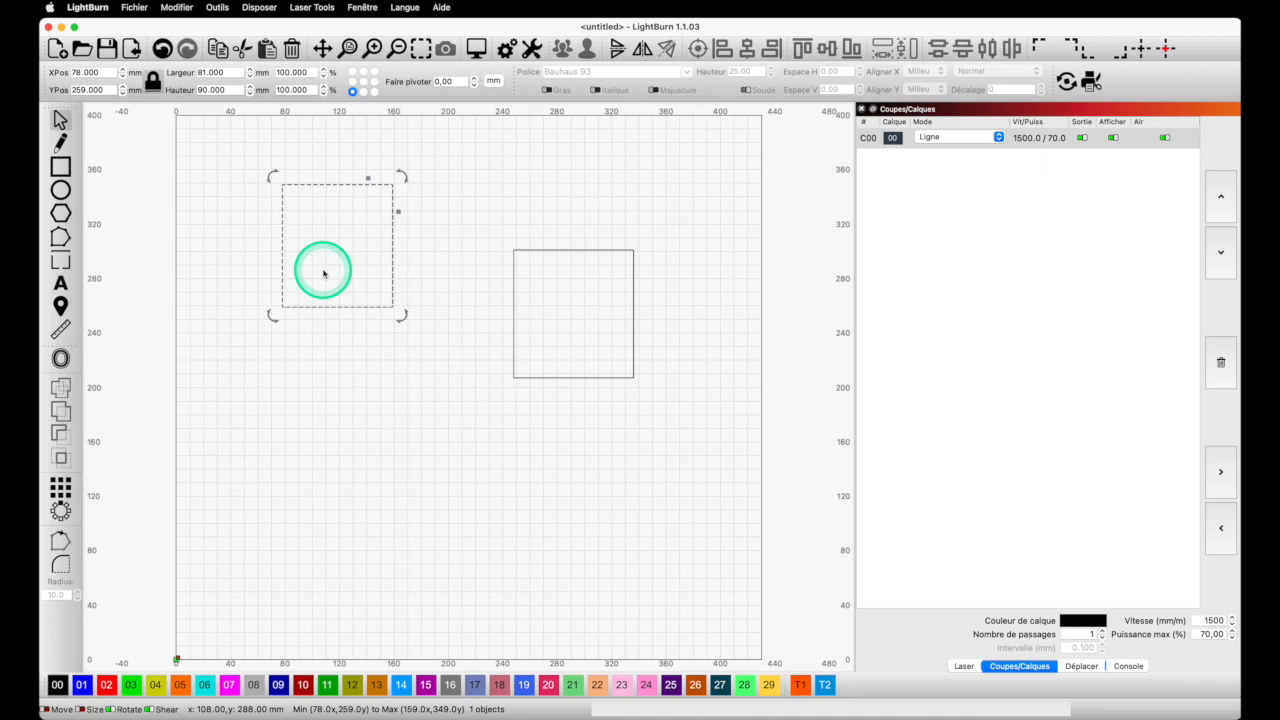
click(124, 709)
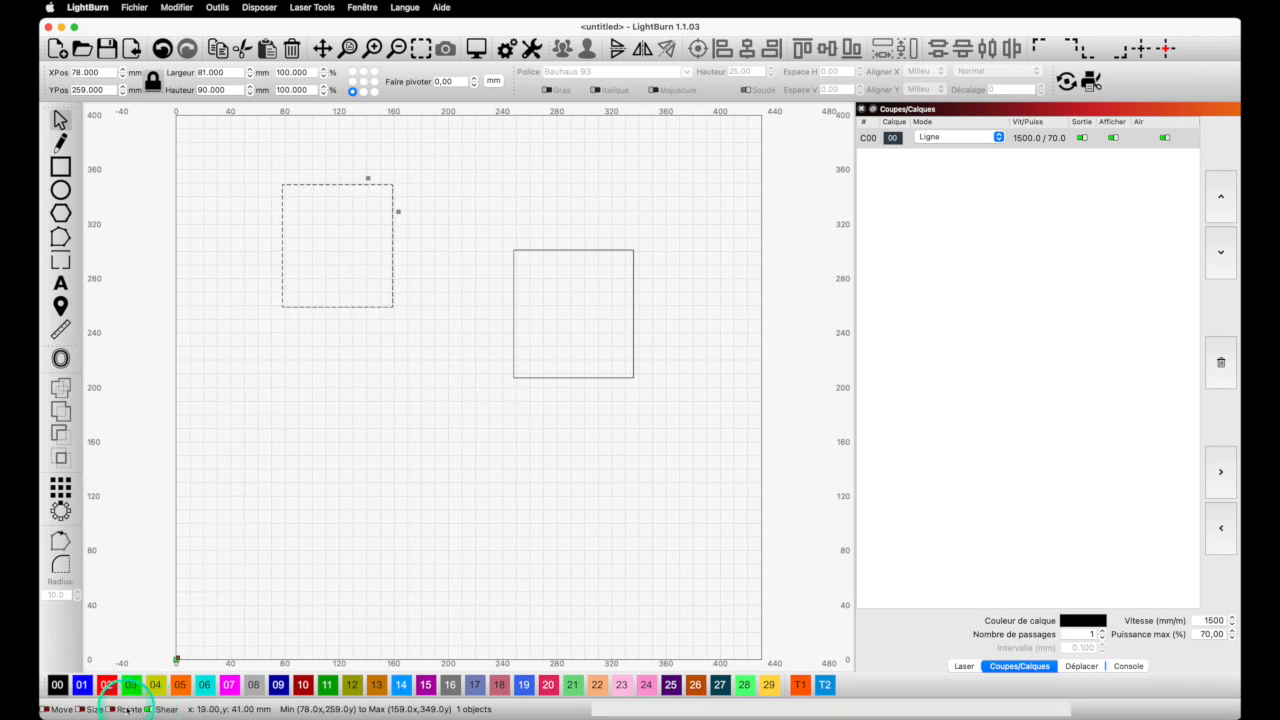
click(171, 709)
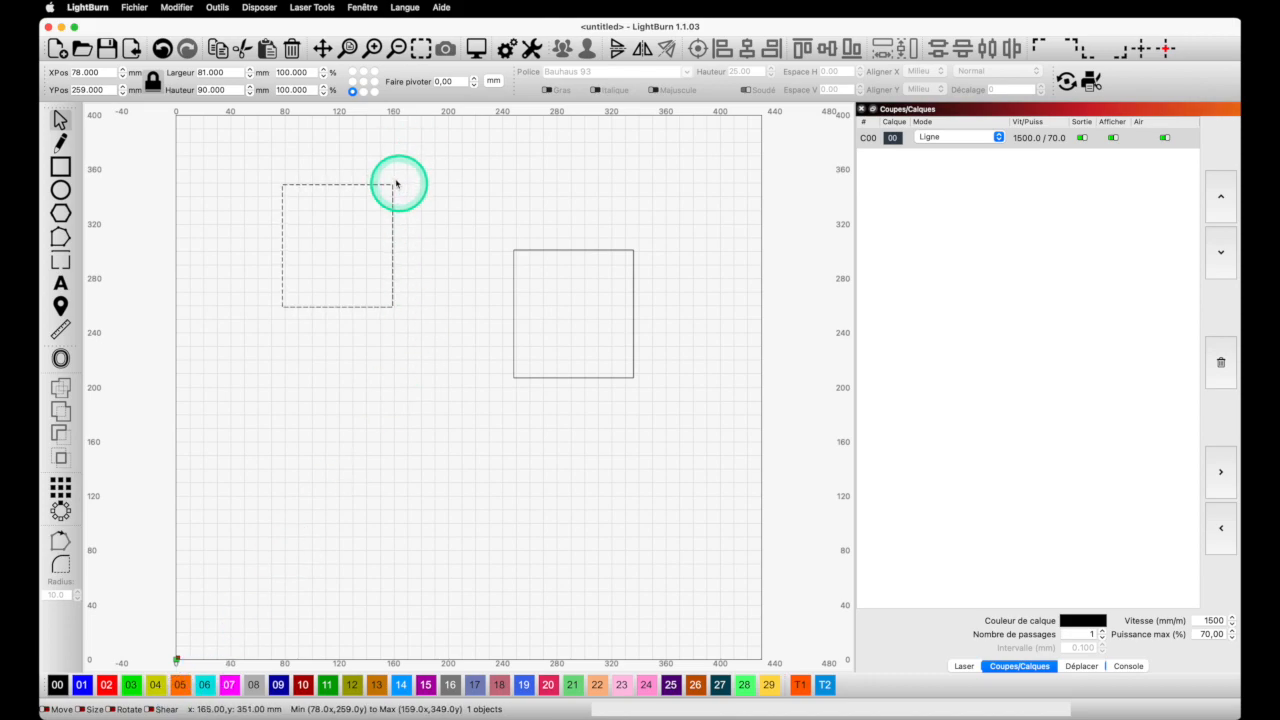
click(182, 686)
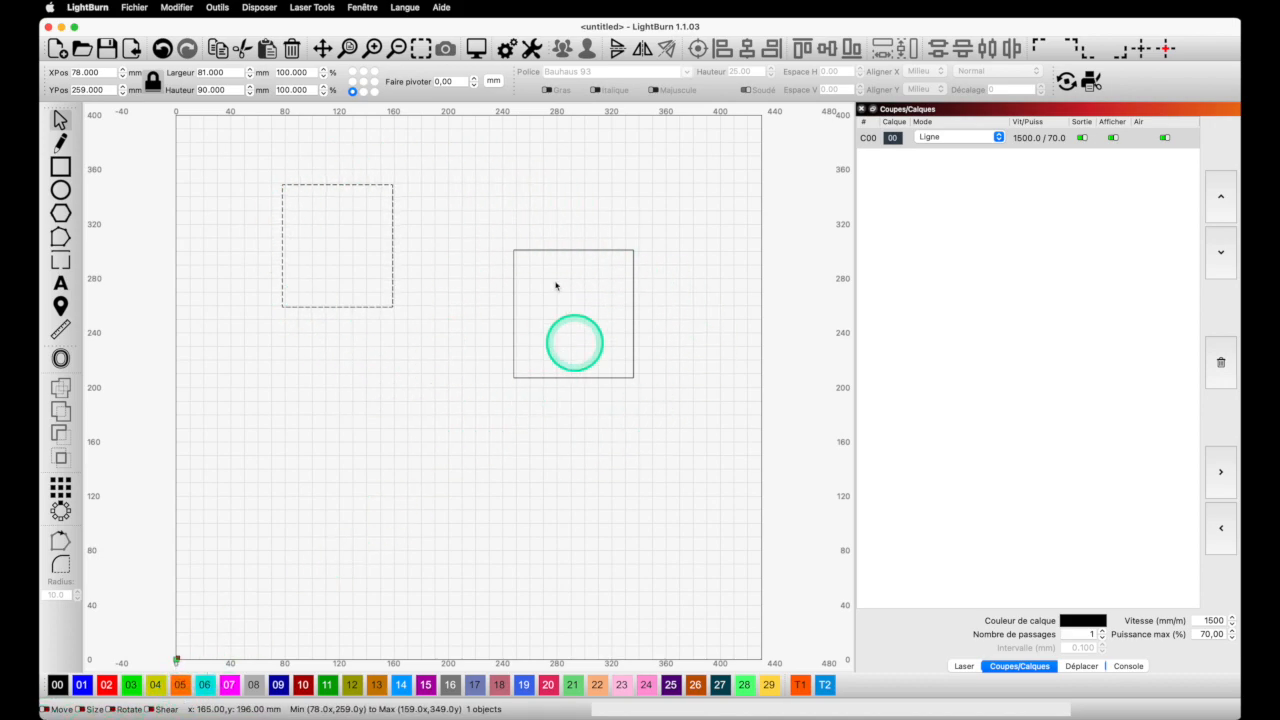
Select the 88 × 94 mm rectangle and re-enable its Move, Size, Rotate and Shear handles
click(61, 118)
click(545, 251)
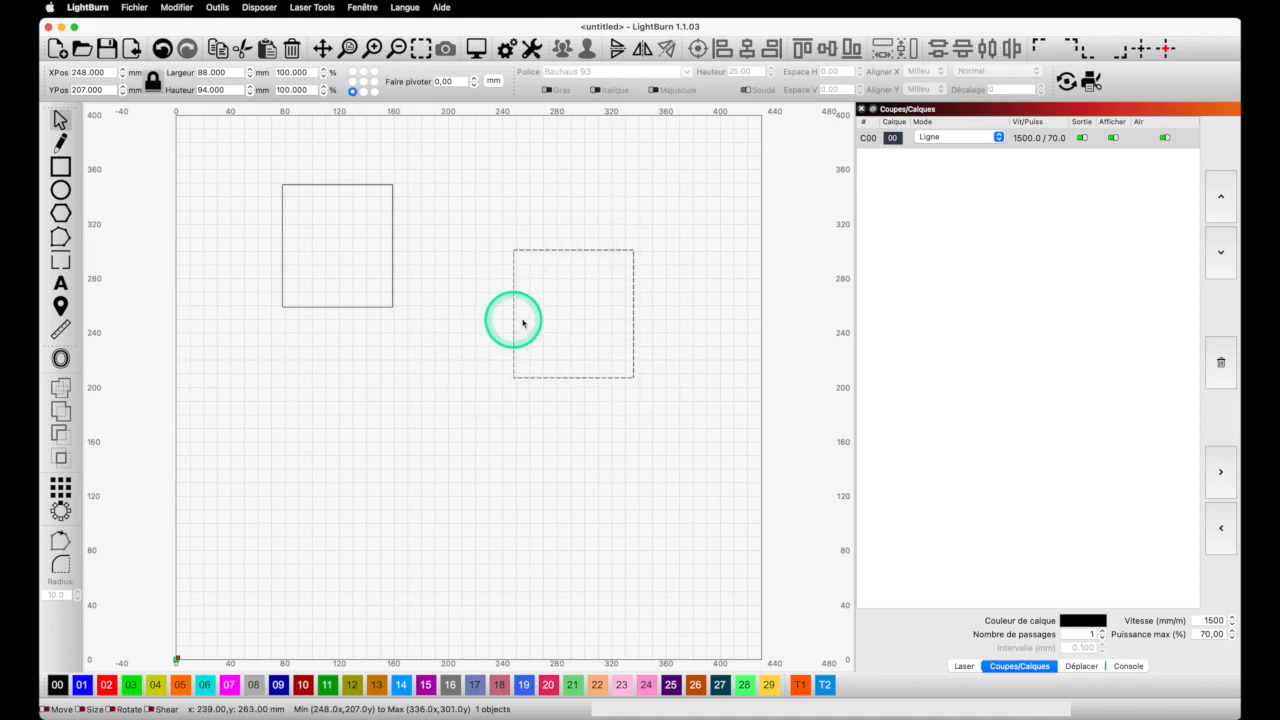
scroll(522, 323, down, 1)
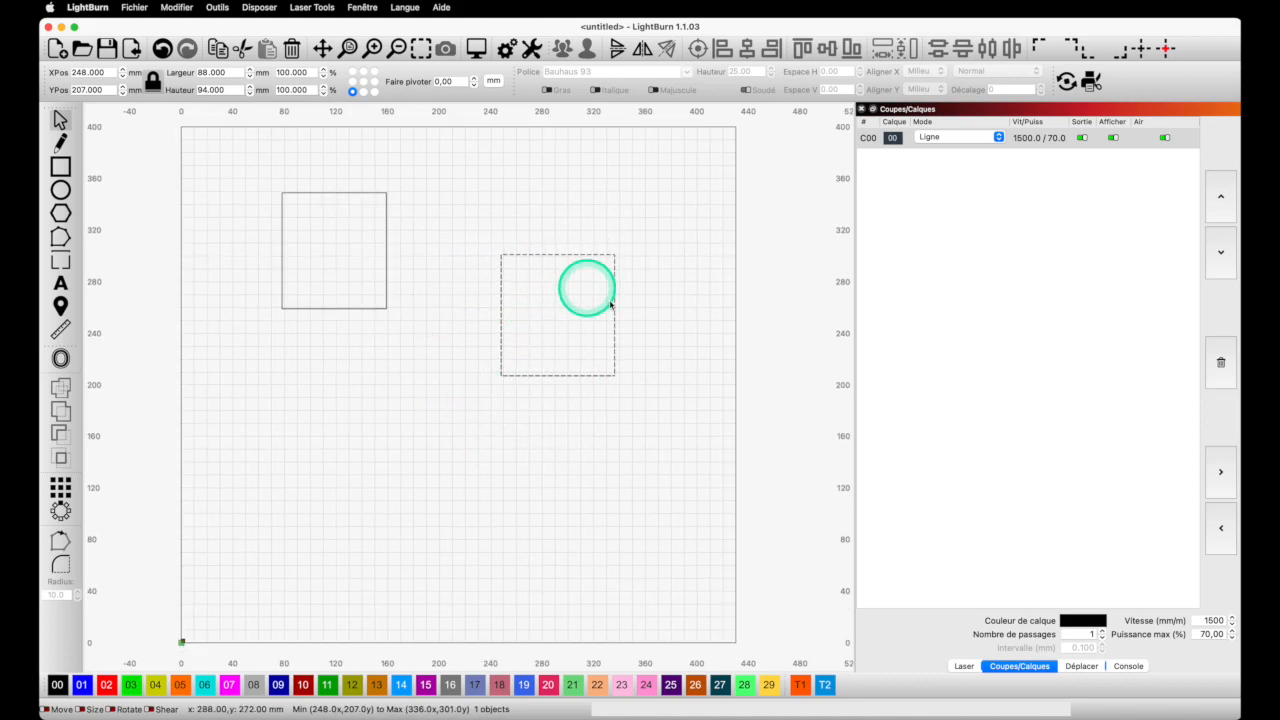
click(58, 711)
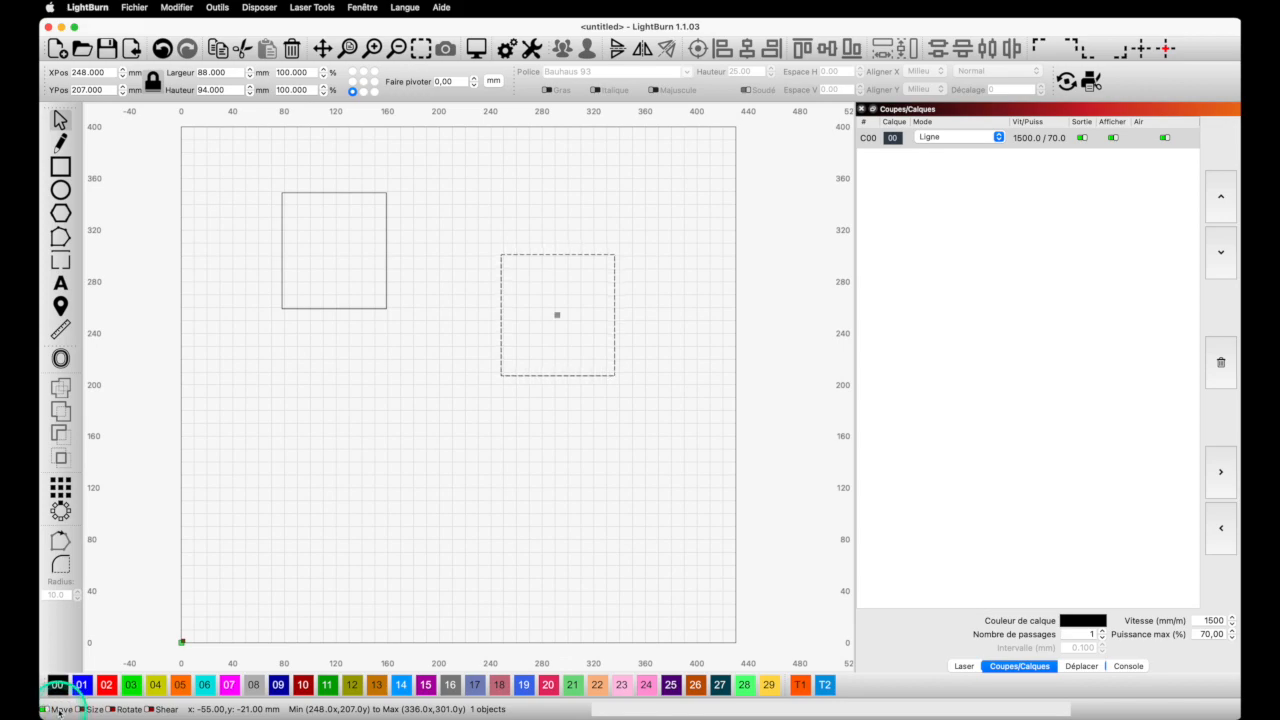
click(83, 711)
click(113, 711)
click(149, 710)
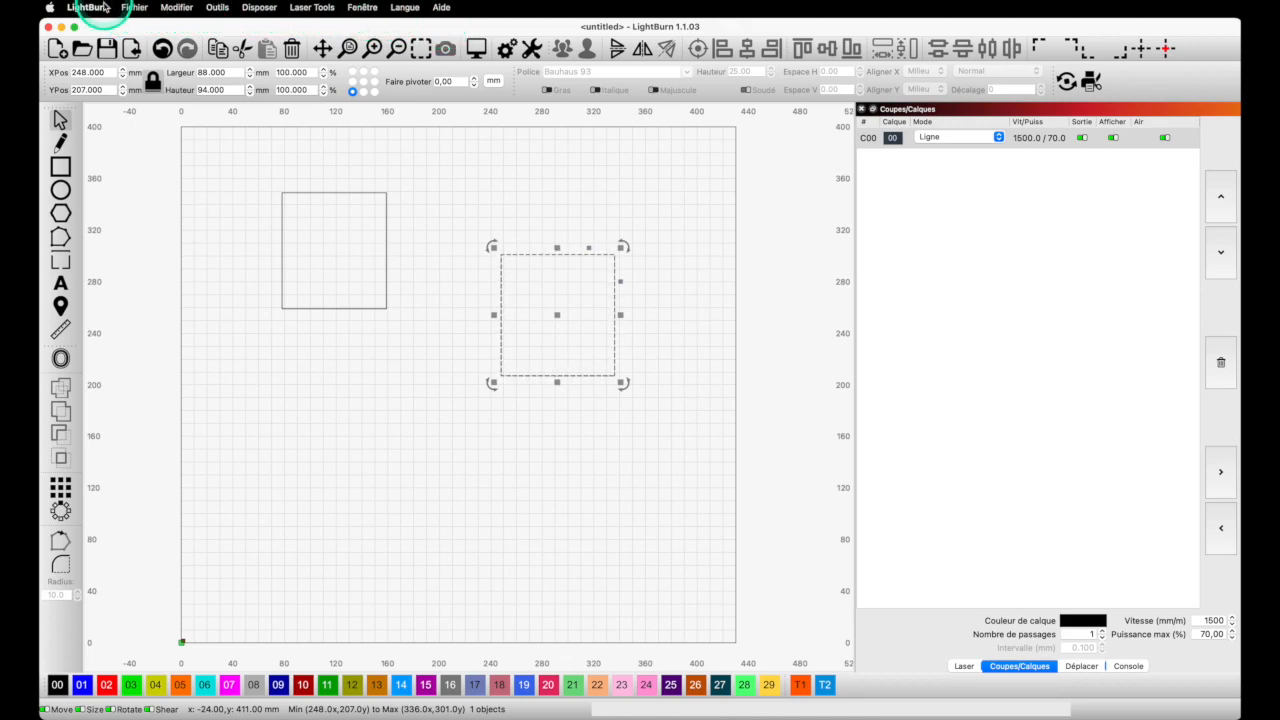
Start a new project, discarding the unsaved changes to the current one
click(138, 8)
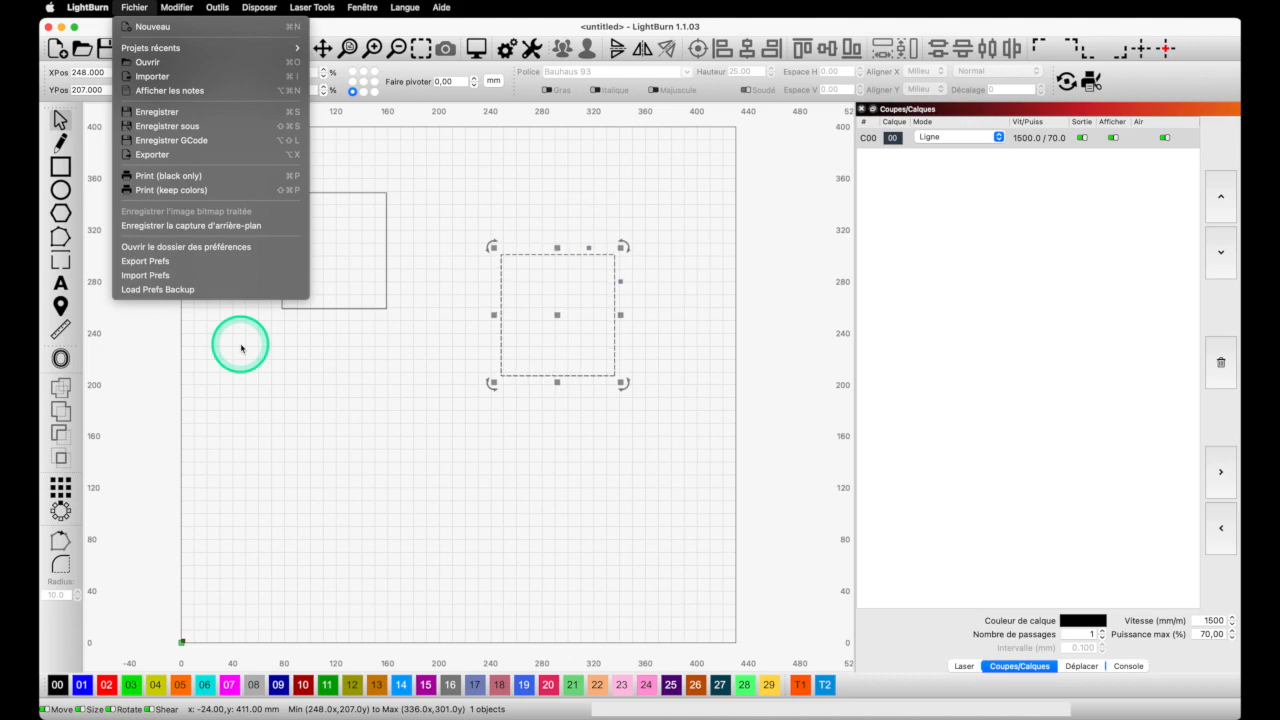
click(268, 365)
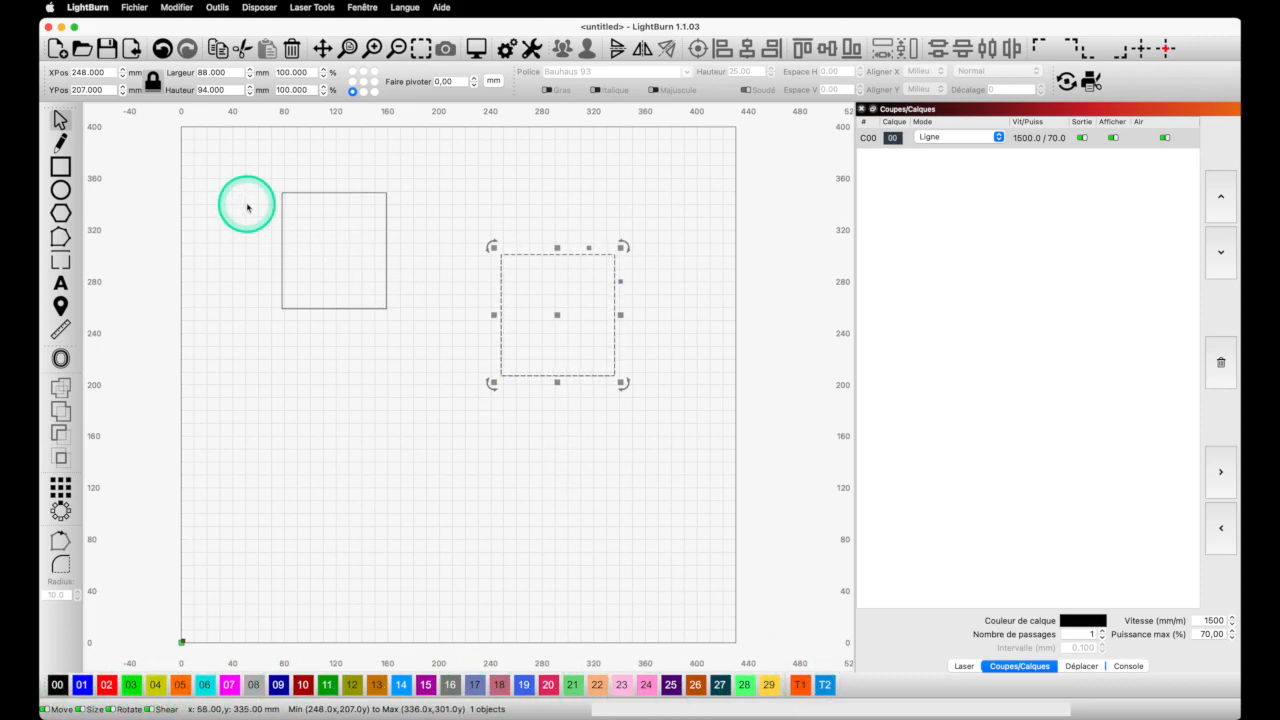
click(138, 9)
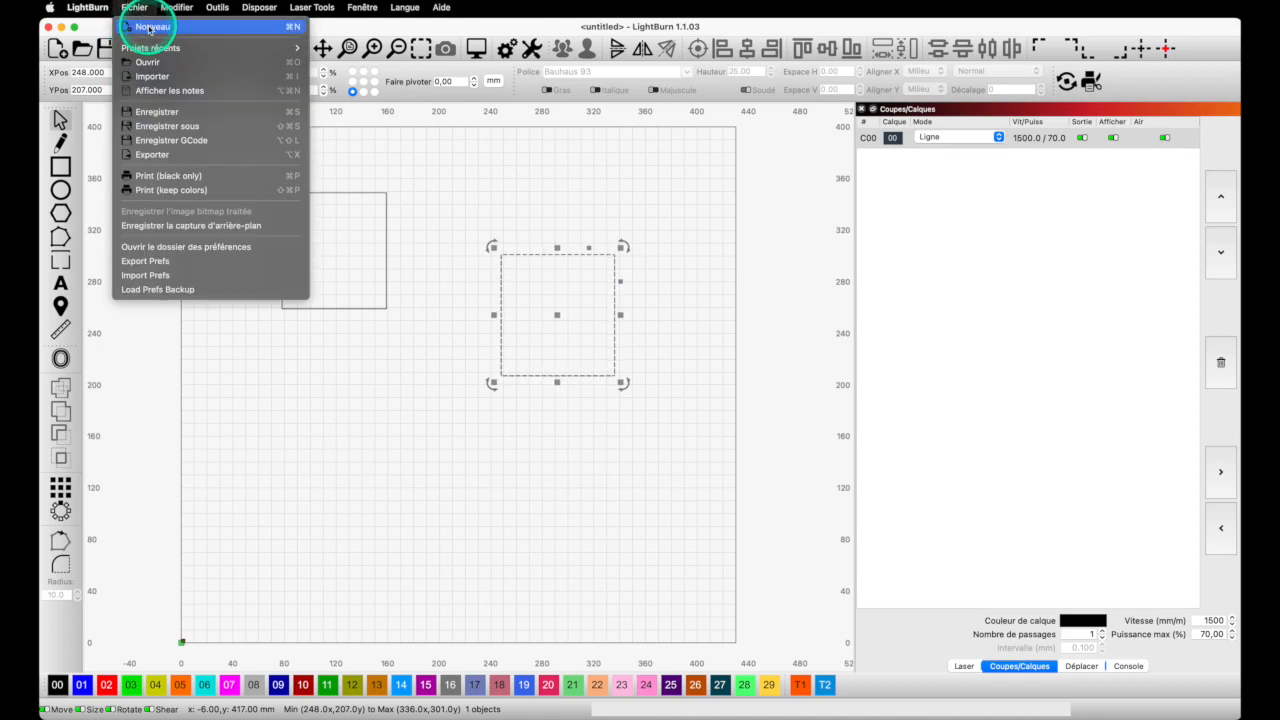
click(145, 26)
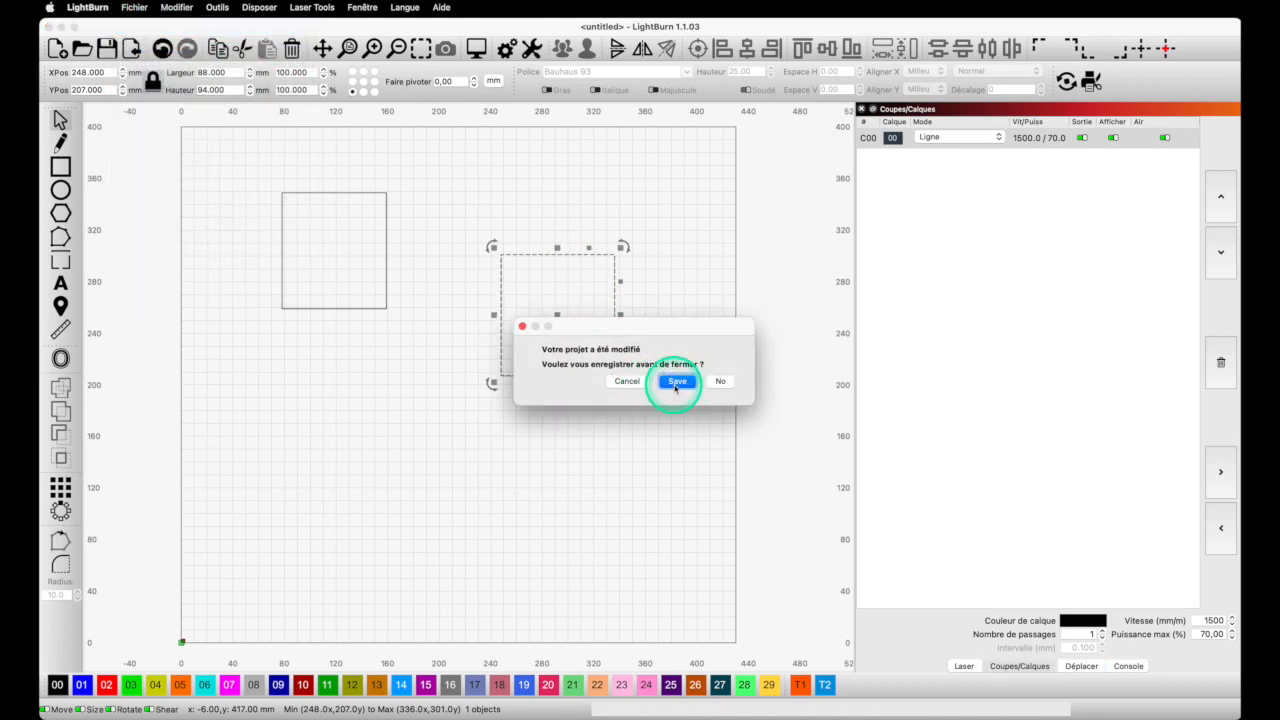
click(722, 383)
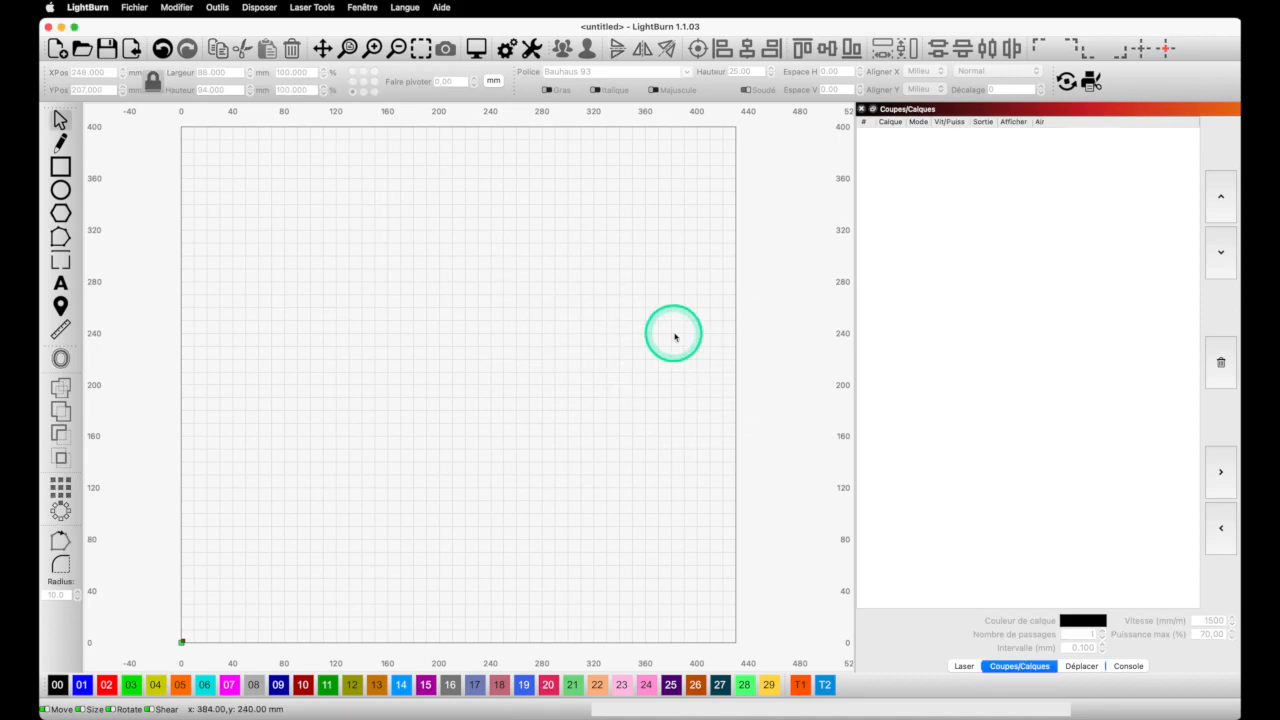
Load the preferences backup dated 19 Mar 2022 13:57:04
click(134, 8)
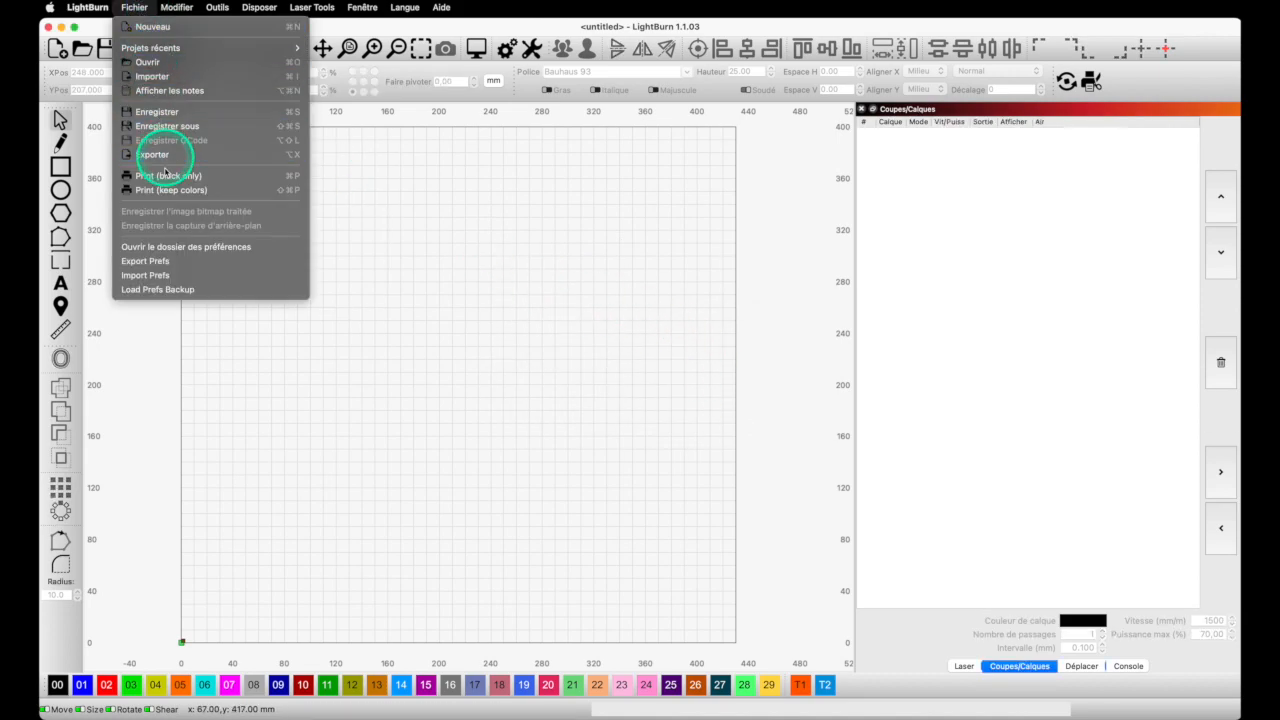
click(153, 291)
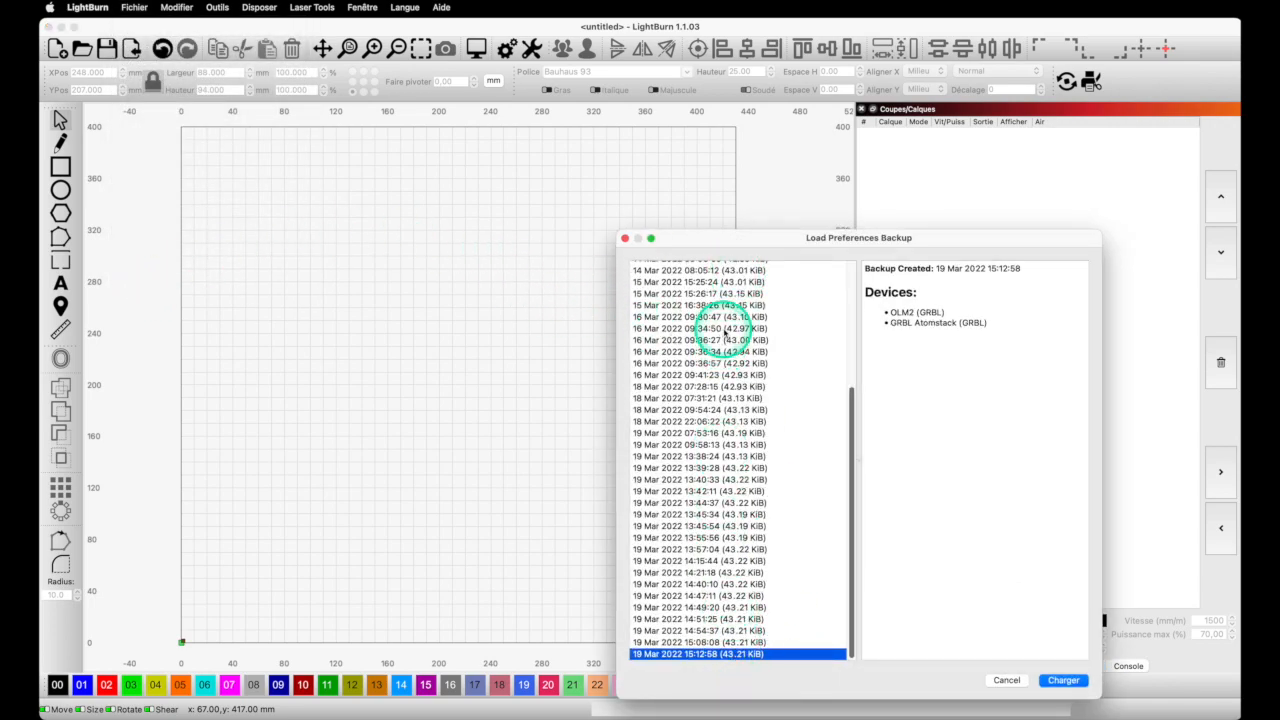
scroll(725, 333, up, 5)
scroll(725, 333, down, 5)
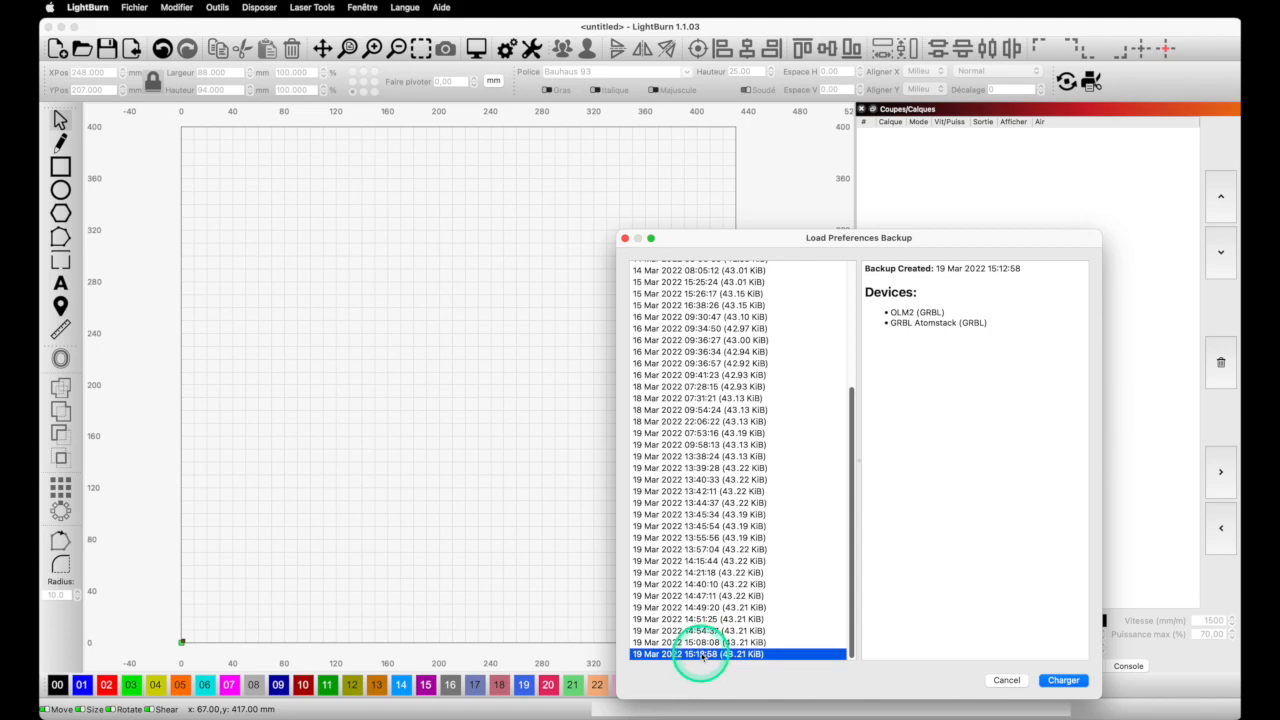
click(677, 550)
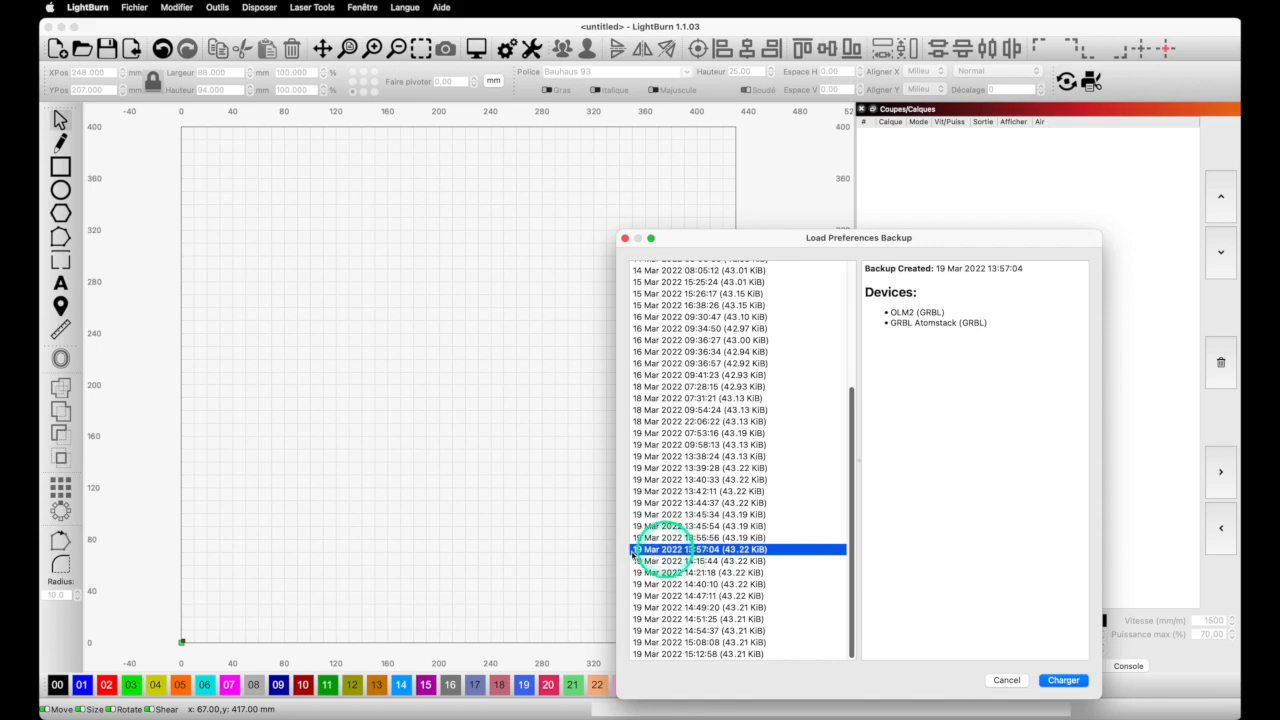
scroll(737, 520, up, 4)
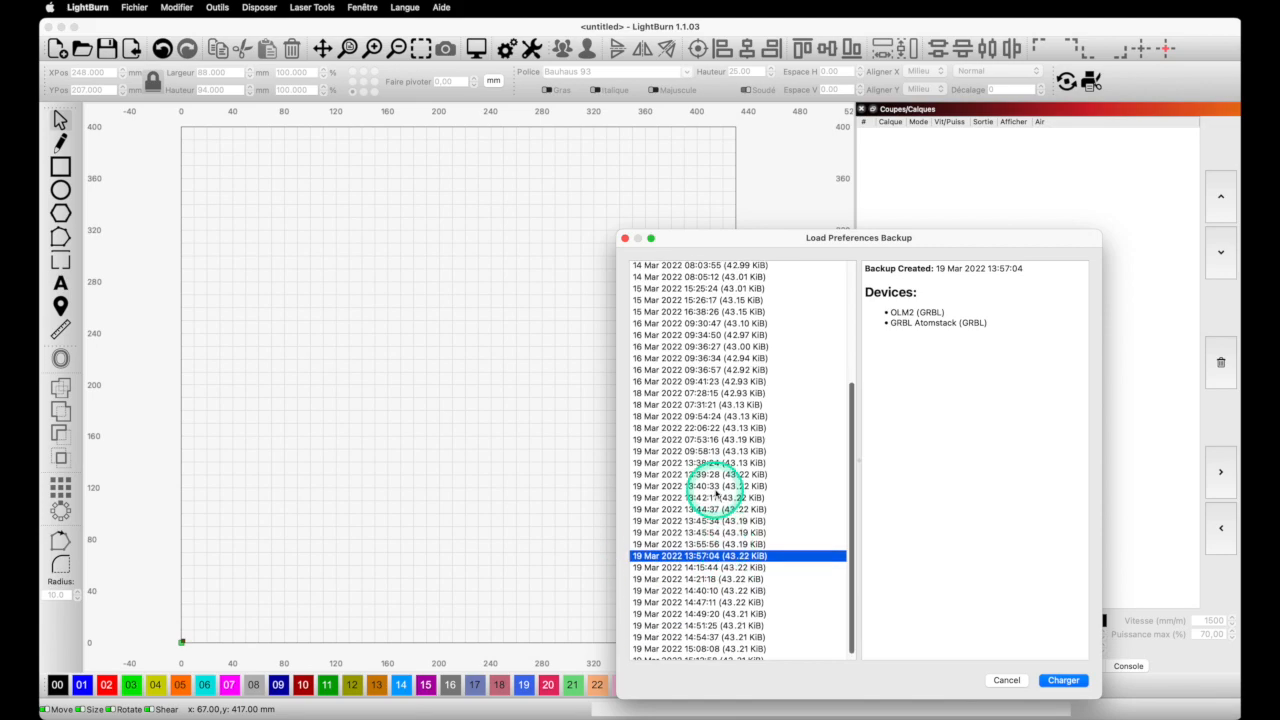
scroll(737, 475, down, 4)
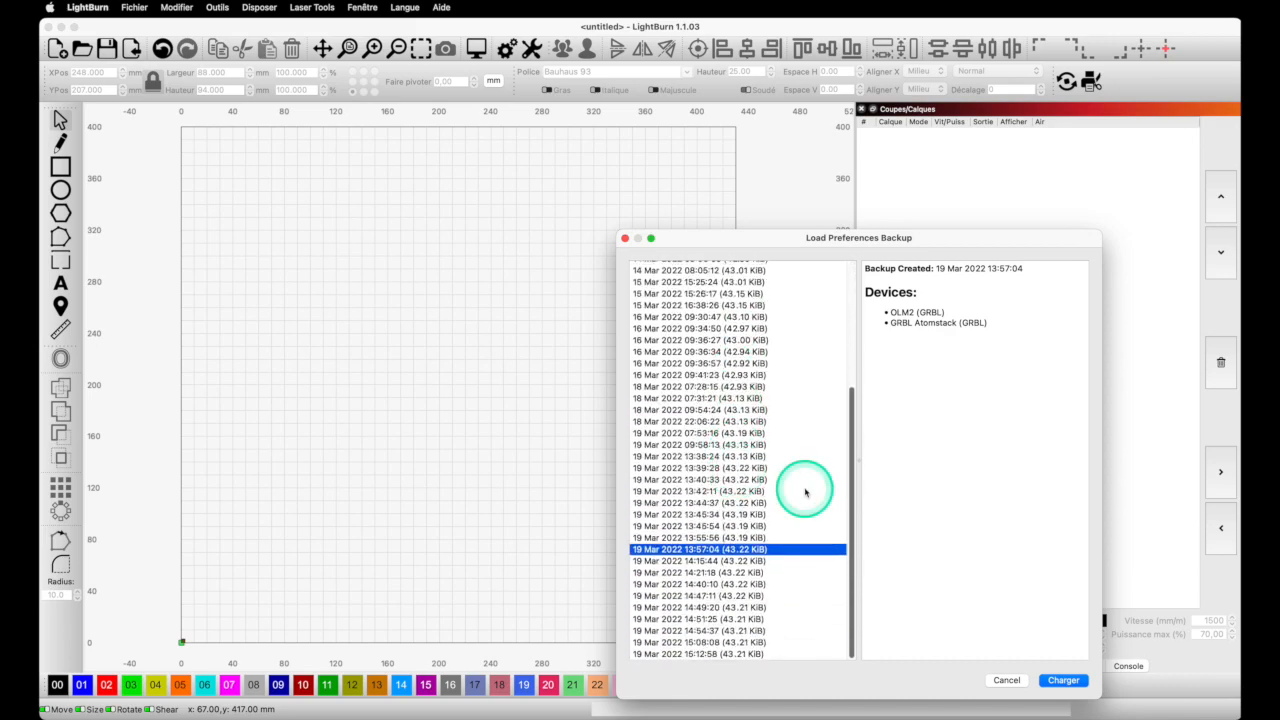
click(1072, 683)
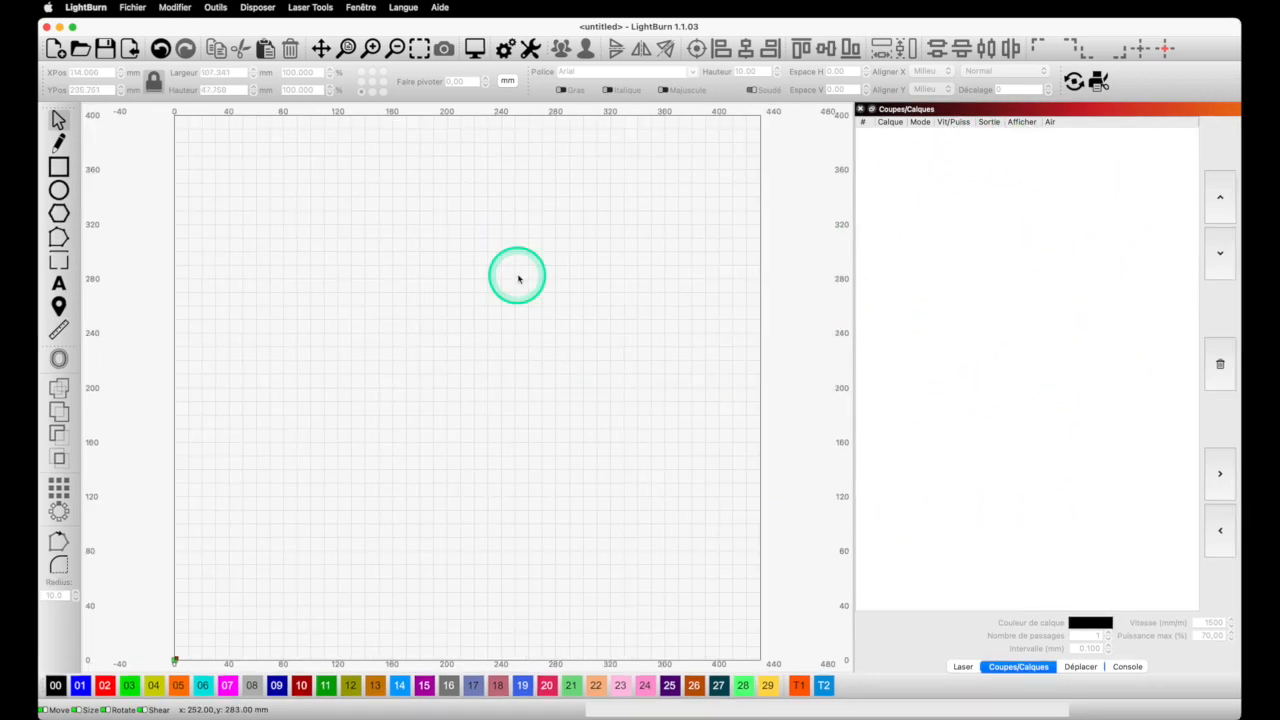
Enable the 'Laser on when framing' option in the OLM2 device settings and apply the change
click(131, 7)
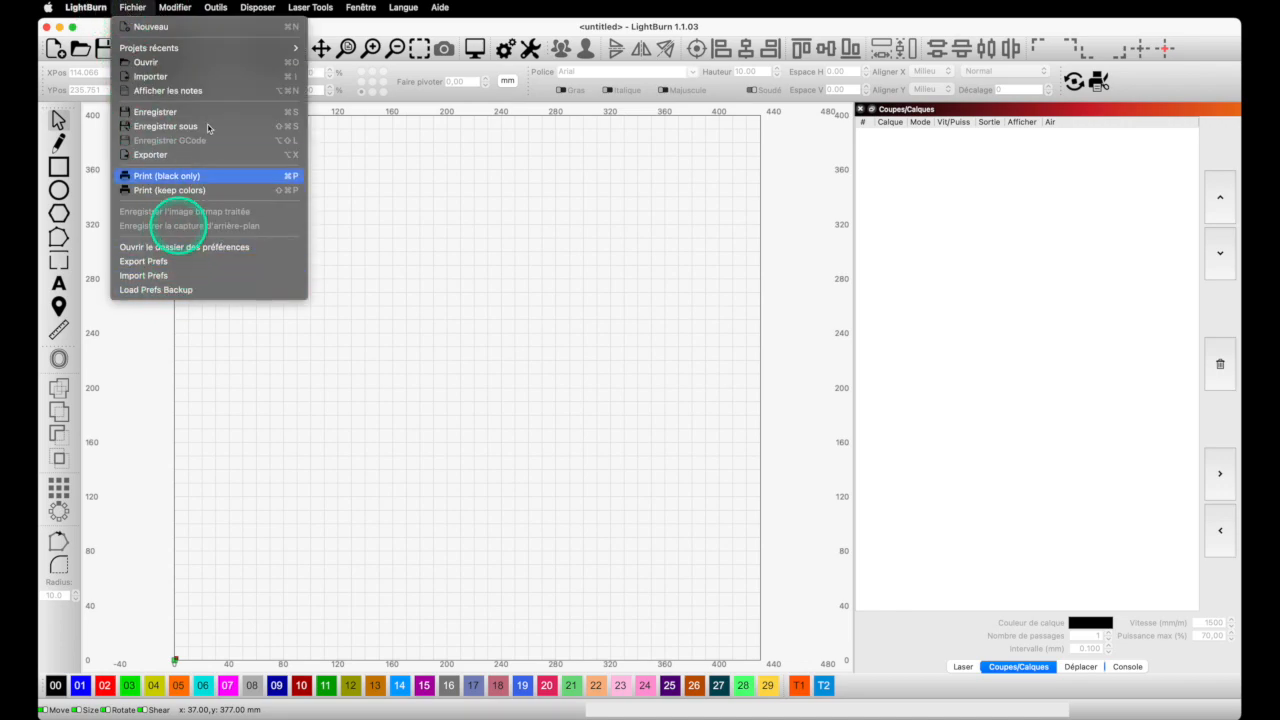
mouse_move(177, 12)
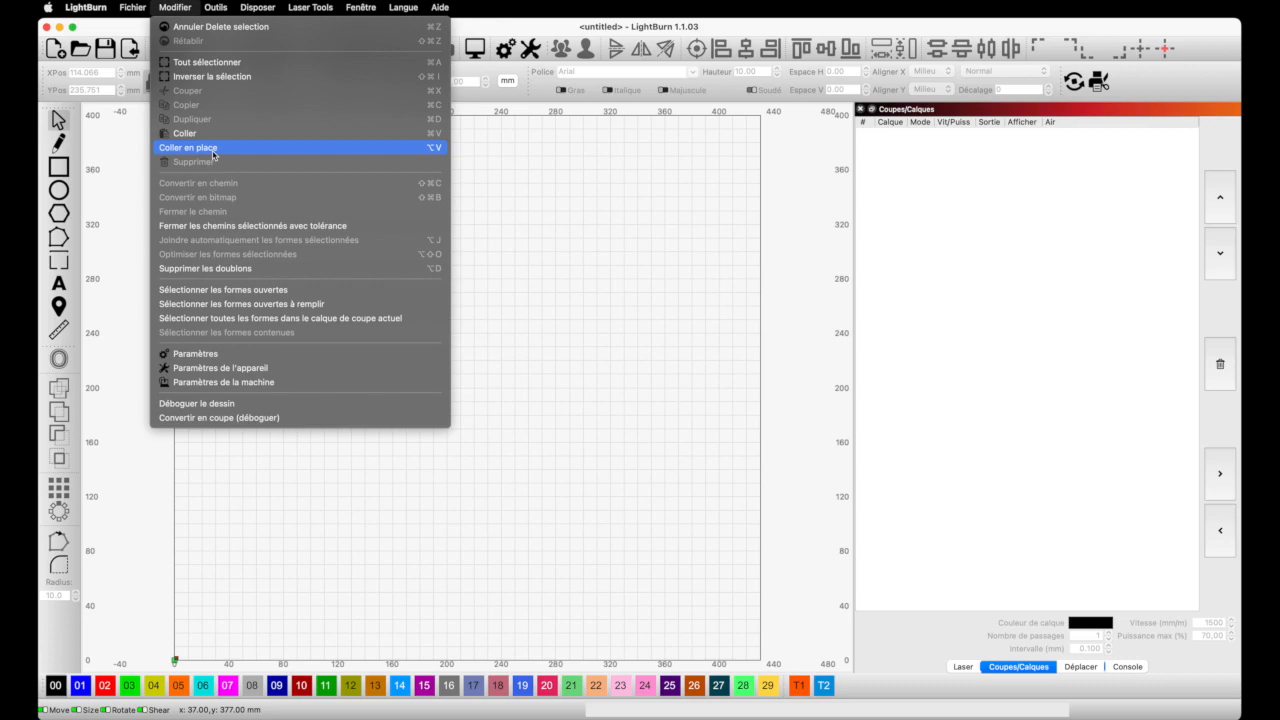
click(237, 368)
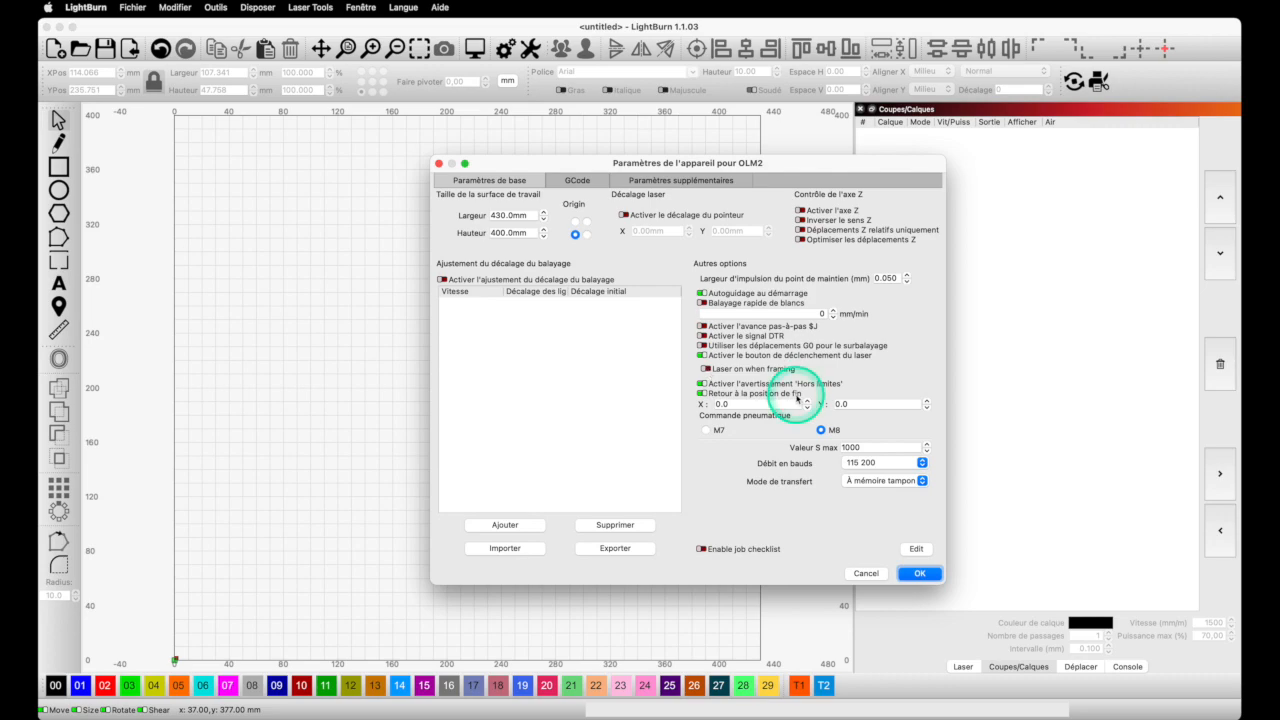
click(705, 369)
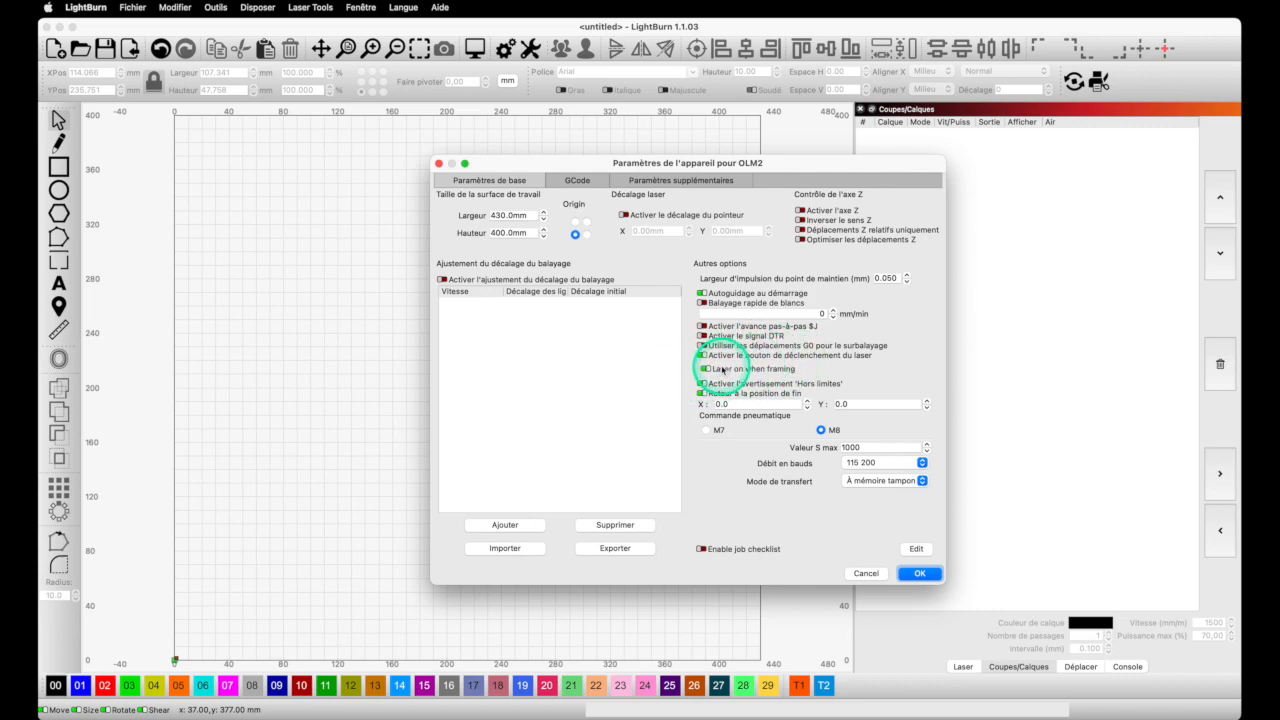
click(706, 369)
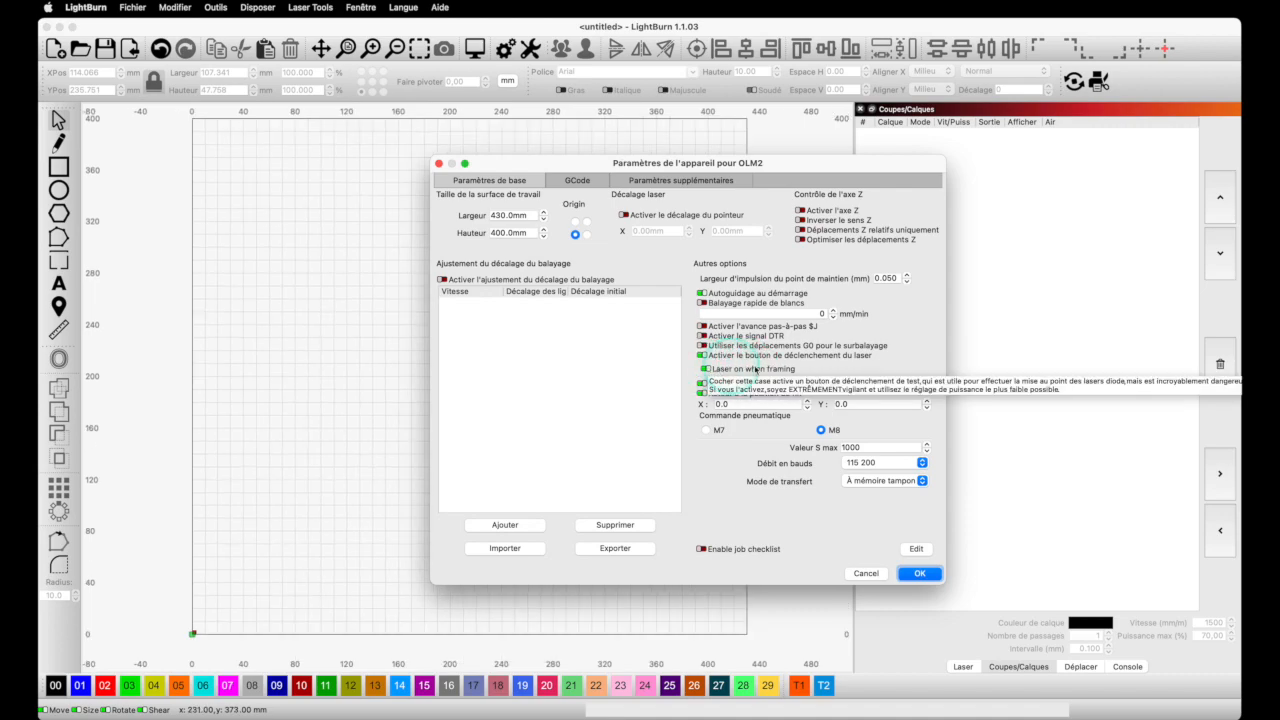
click(919, 573)
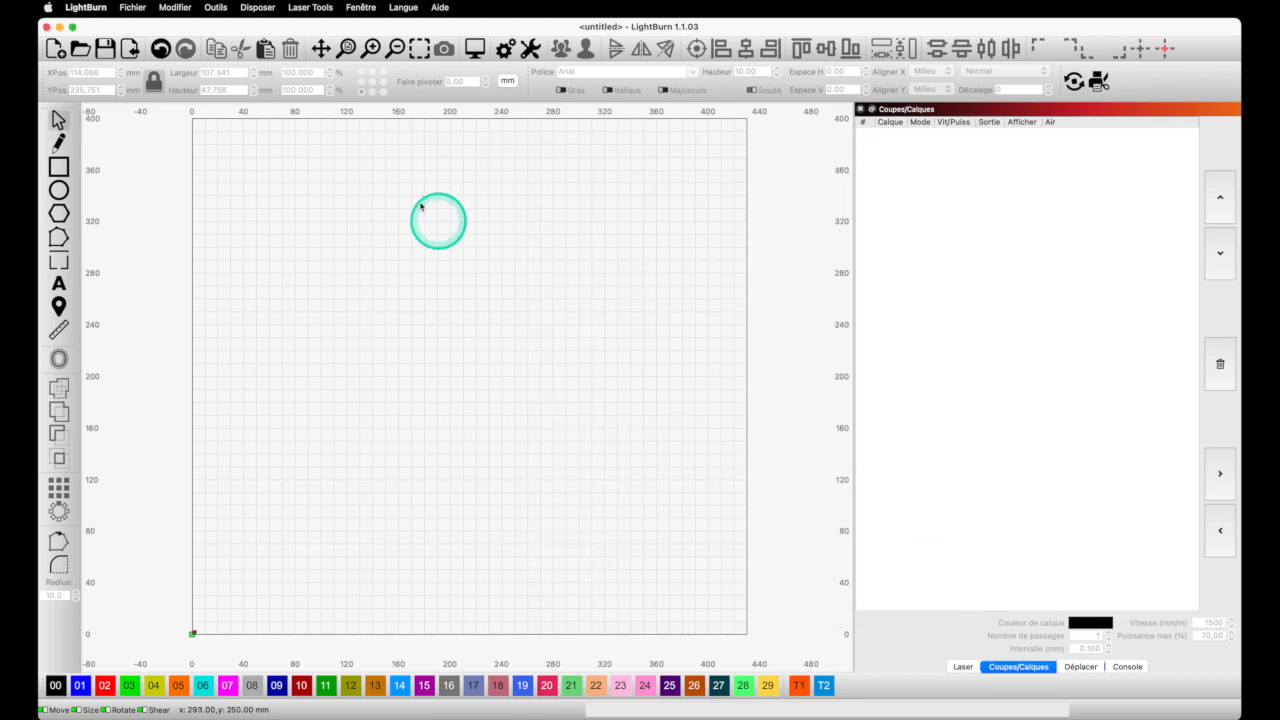
click(215, 8)
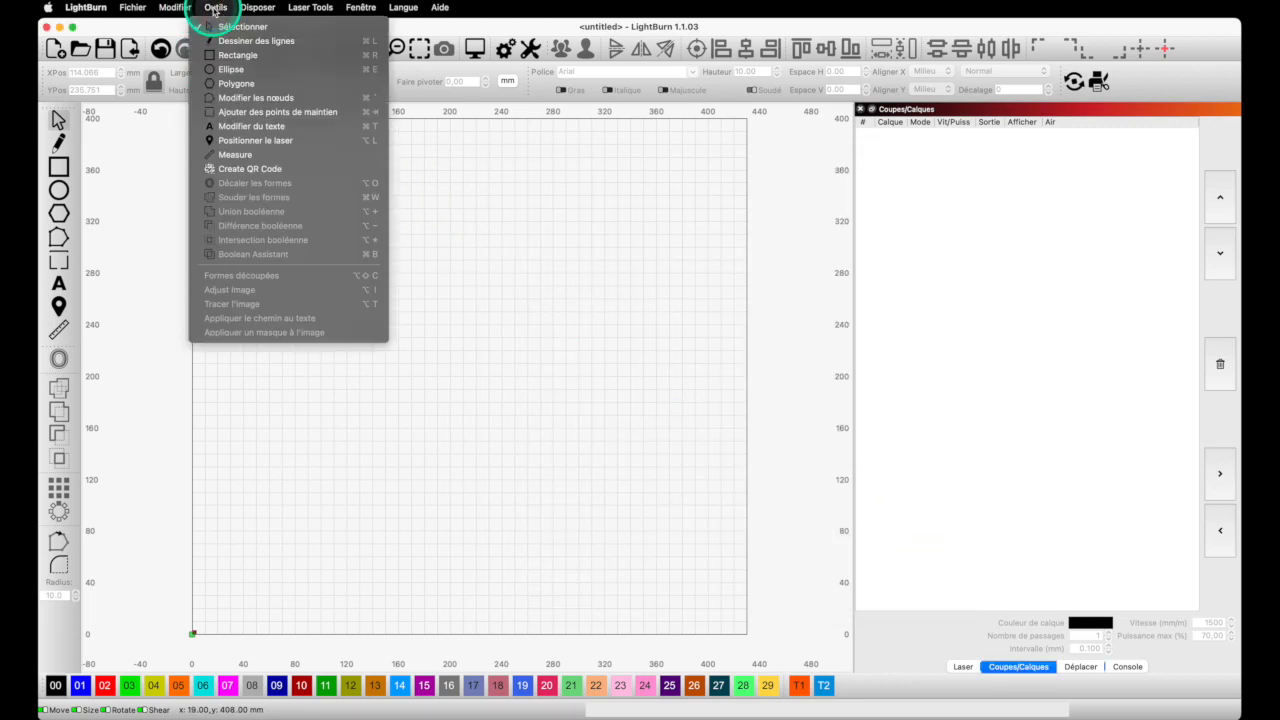
mouse_move(257, 11)
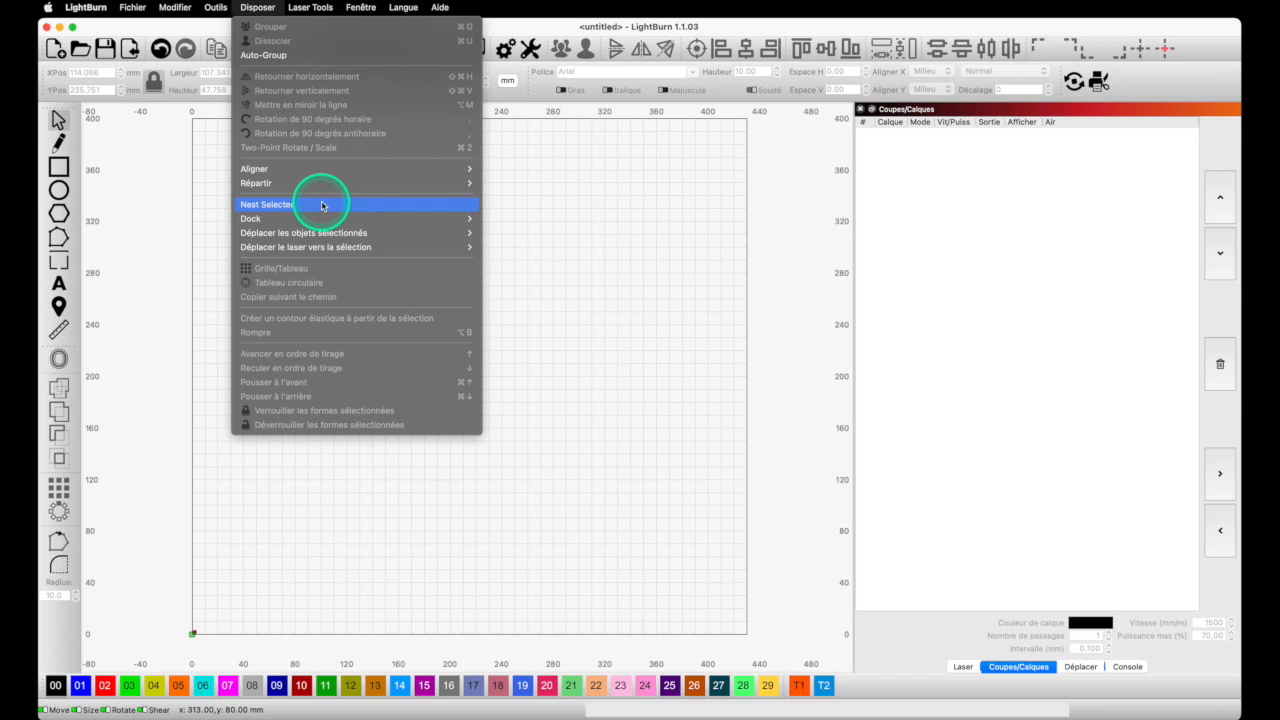
click(554, 230)
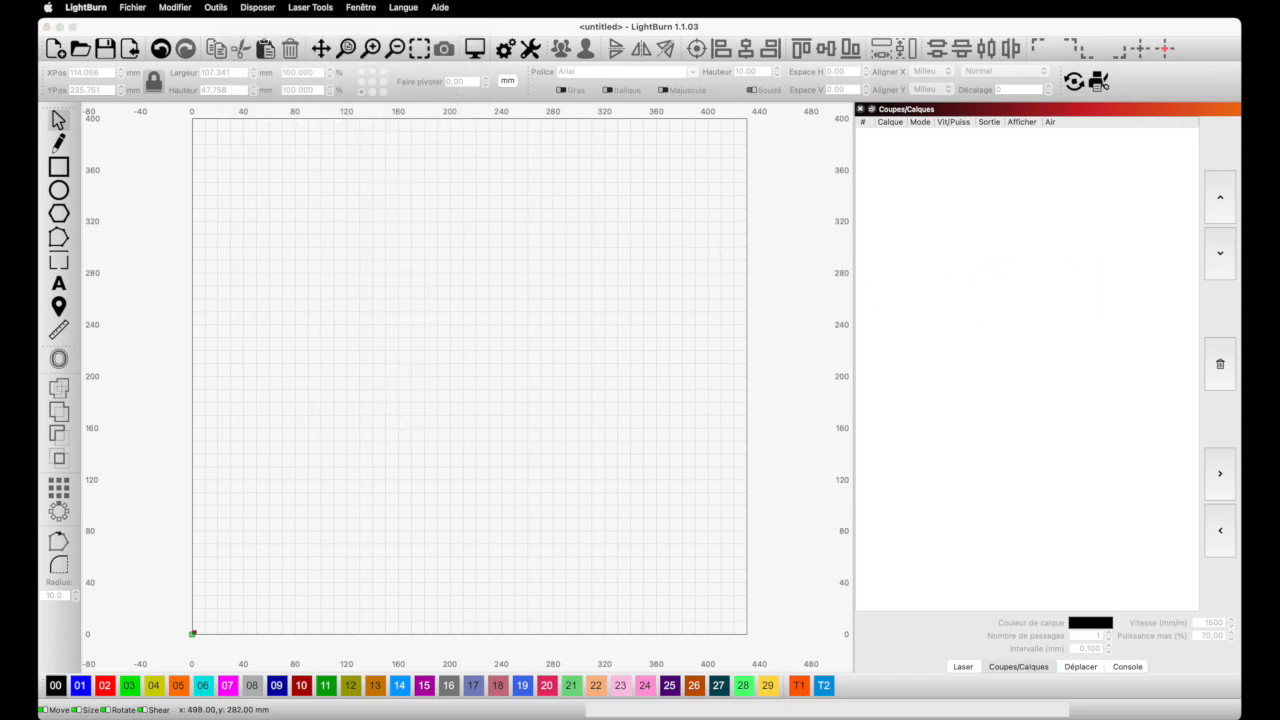
Paste the copied ellipse, triangle, hexagon and square, and move them together to about X 243, Y 174 mm
key(super+v)
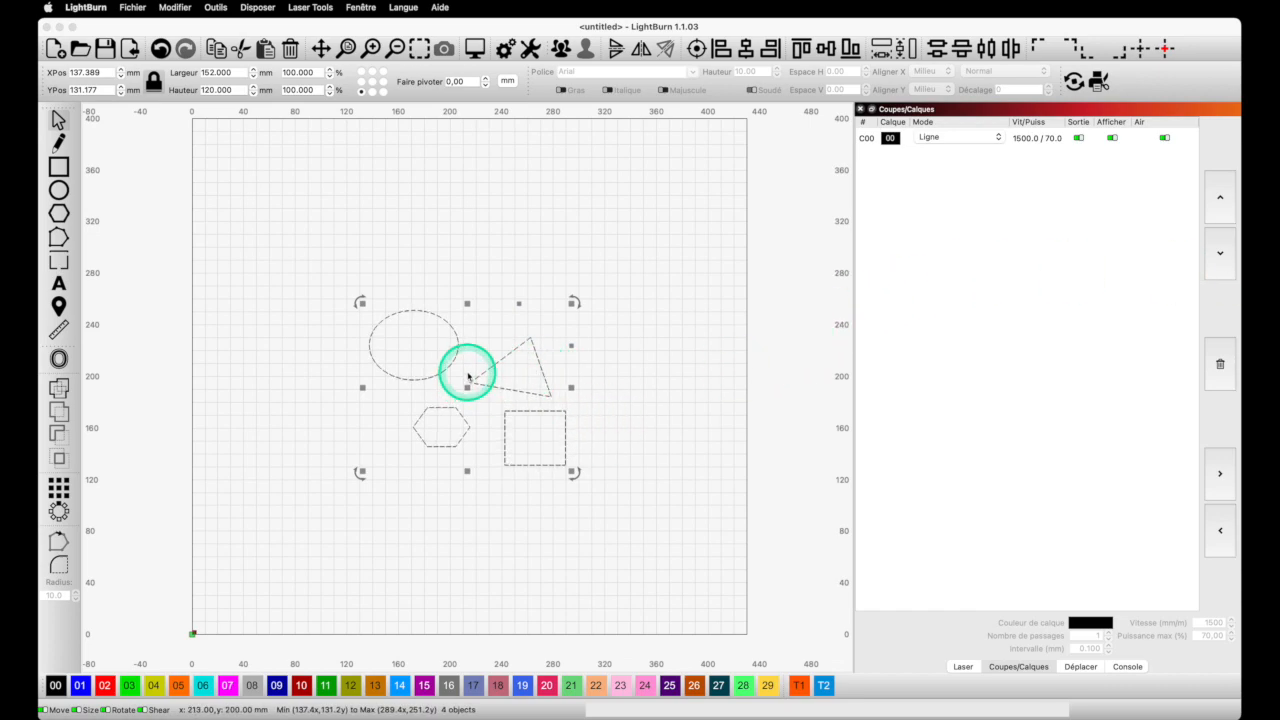
click(291, 262)
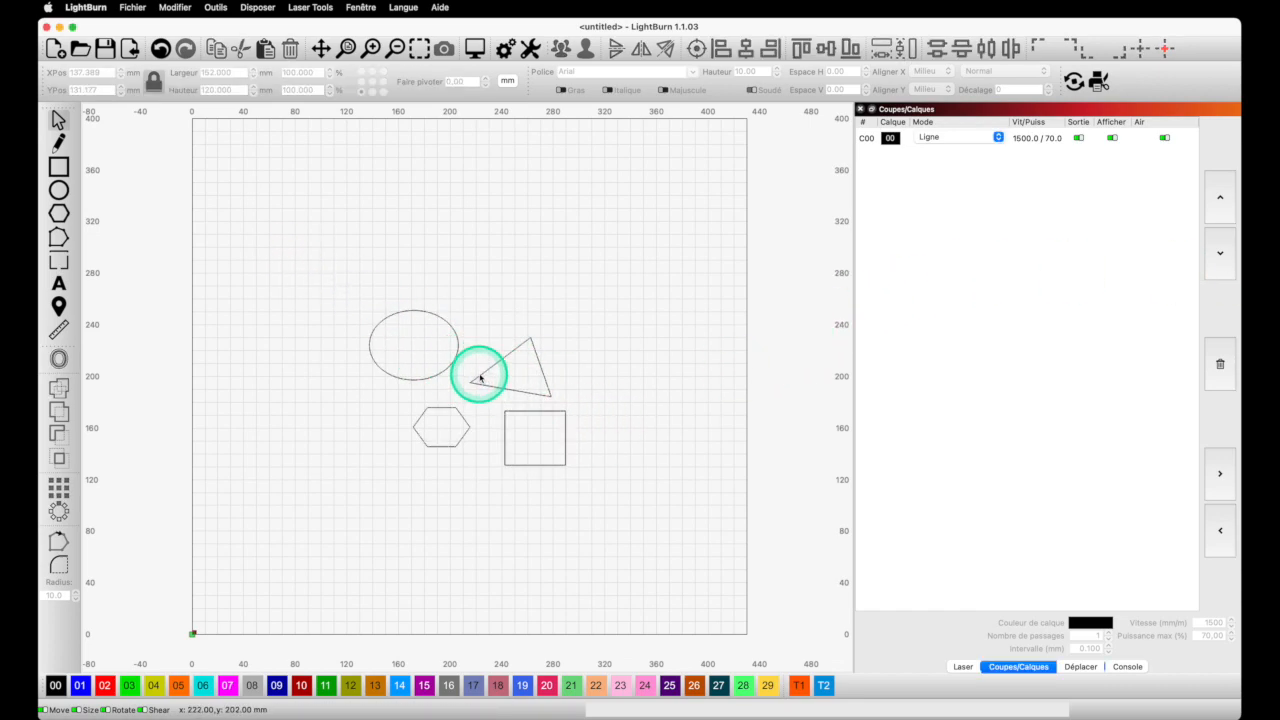
key(super+a)
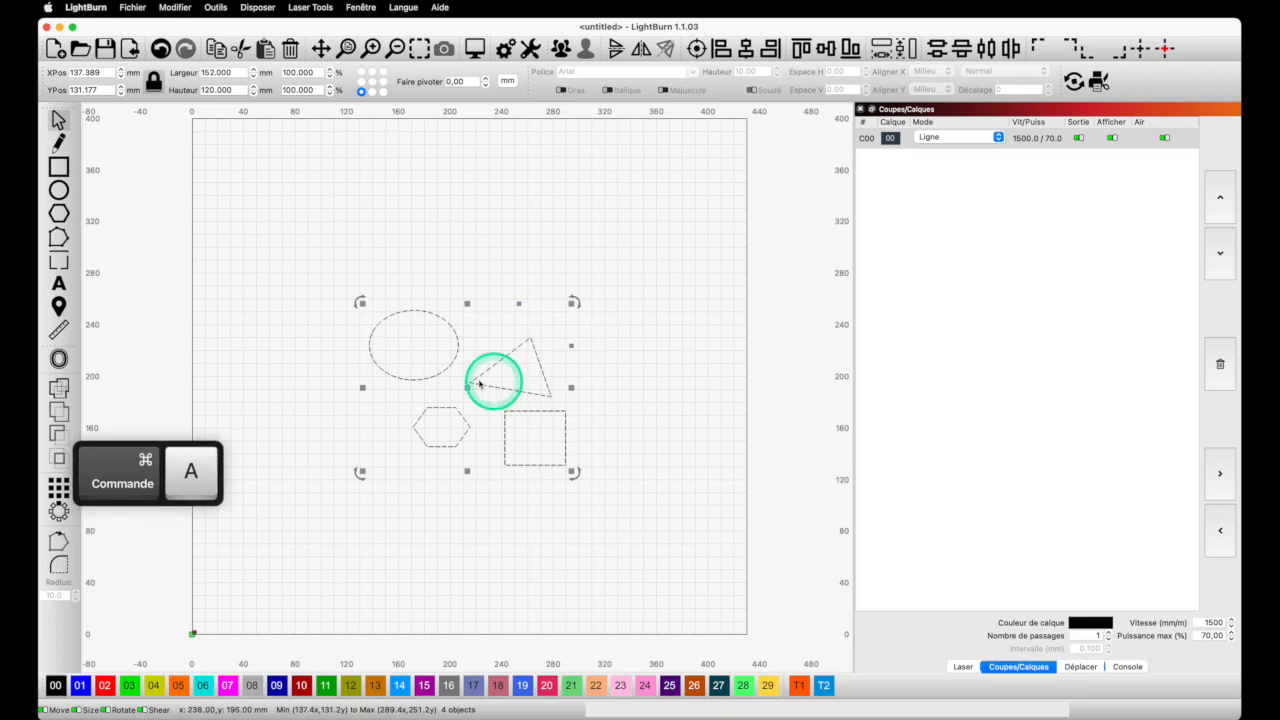
drag(543, 353, 615, 328)
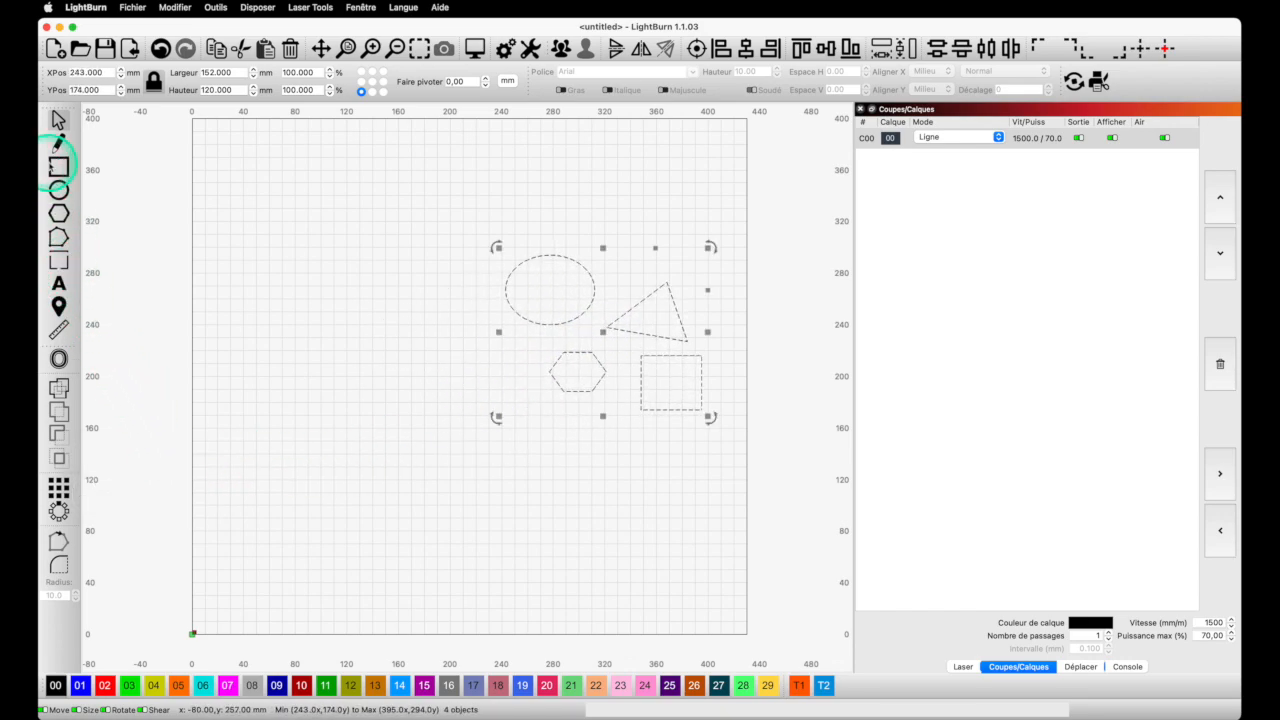
Draw a rectangle about 145 × 150 mm near the workspace origin to serve as the nesting sheet
click(58, 167)
scroll(205, 442, up, 1)
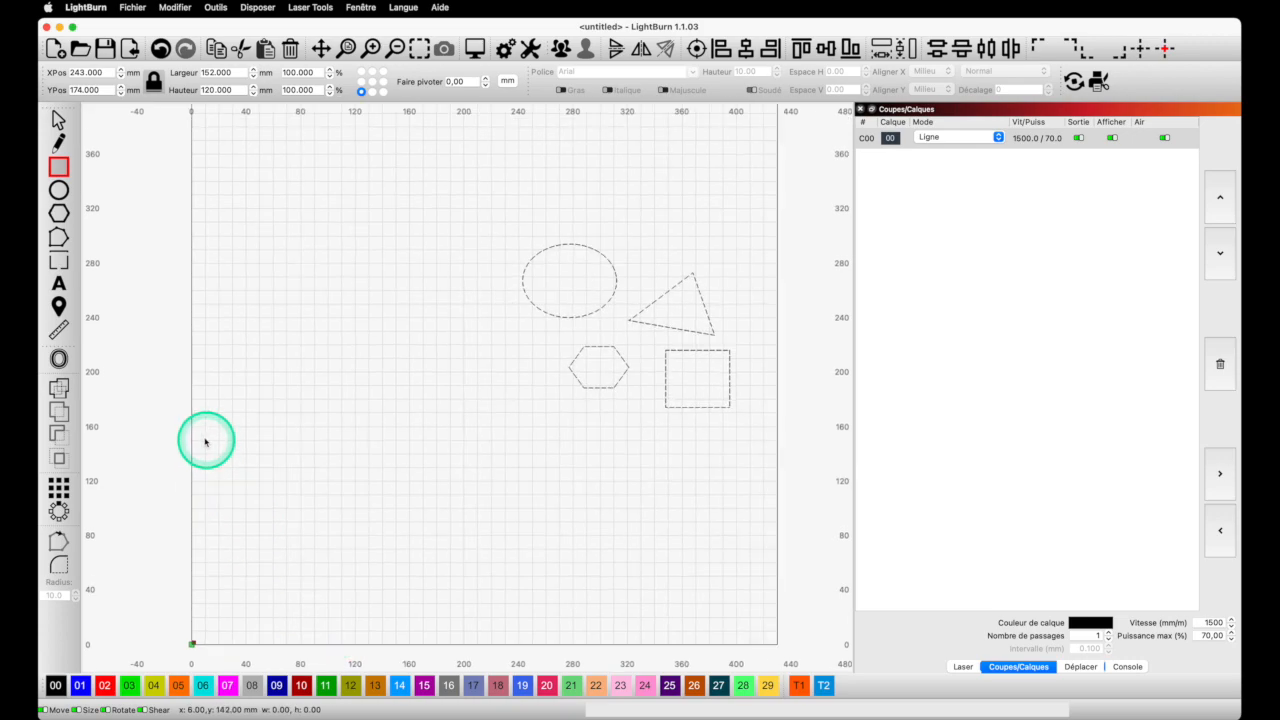
mouse_move(205, 440)
mouse_down()
mouse_move(374, 506)
mouse_move(402, 642)
mouse_up()
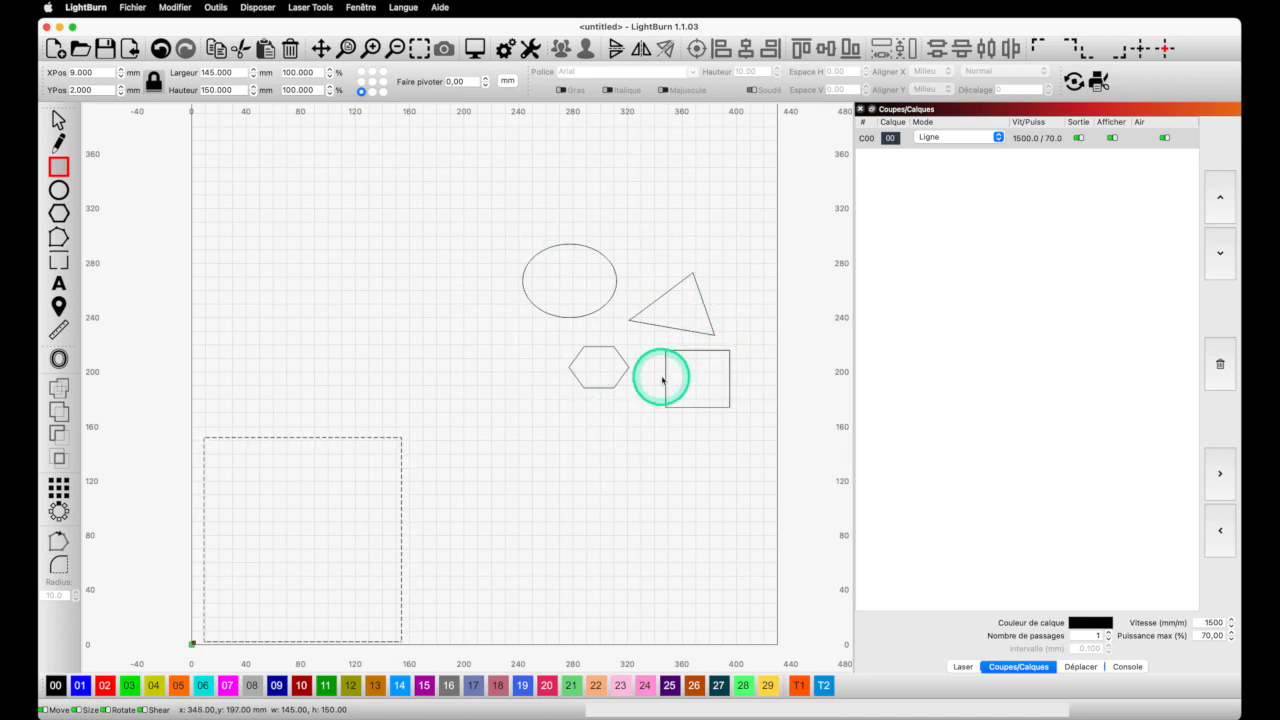
click(538, 472)
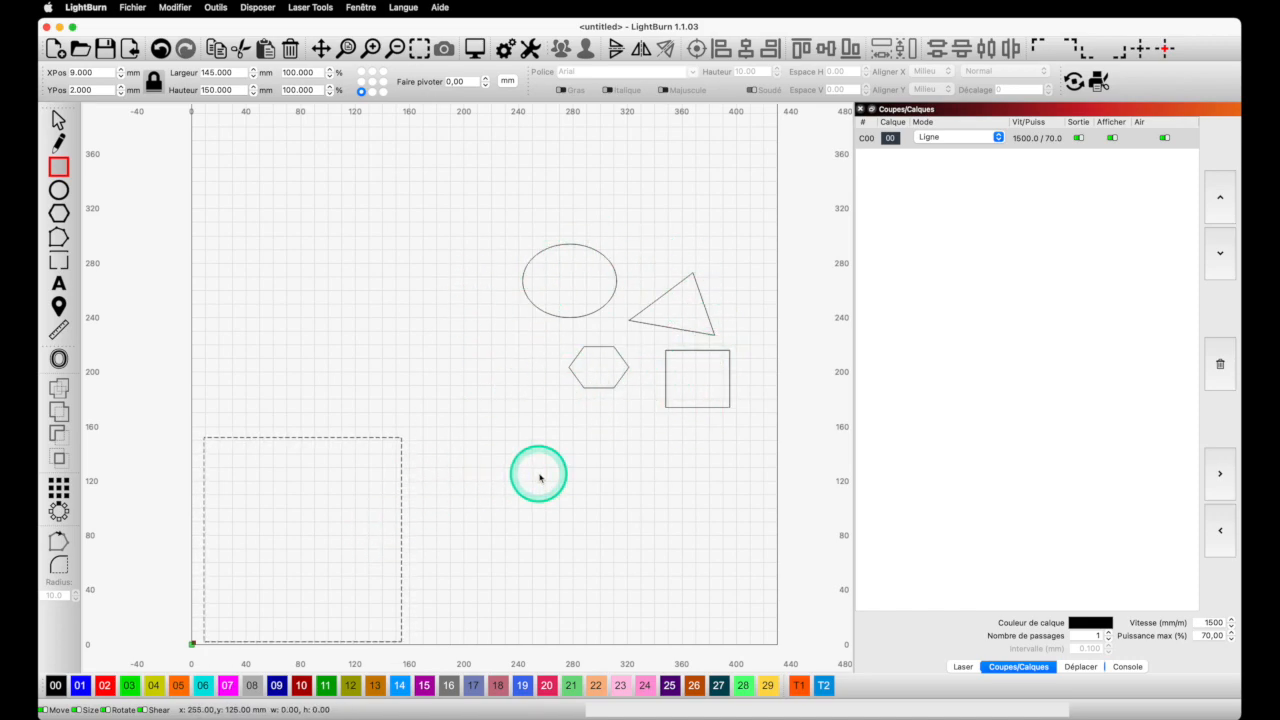
Send all shapes and the large rectangle to nesting with Nest Selected, and proceed to choosing the file to import
key(super+a)
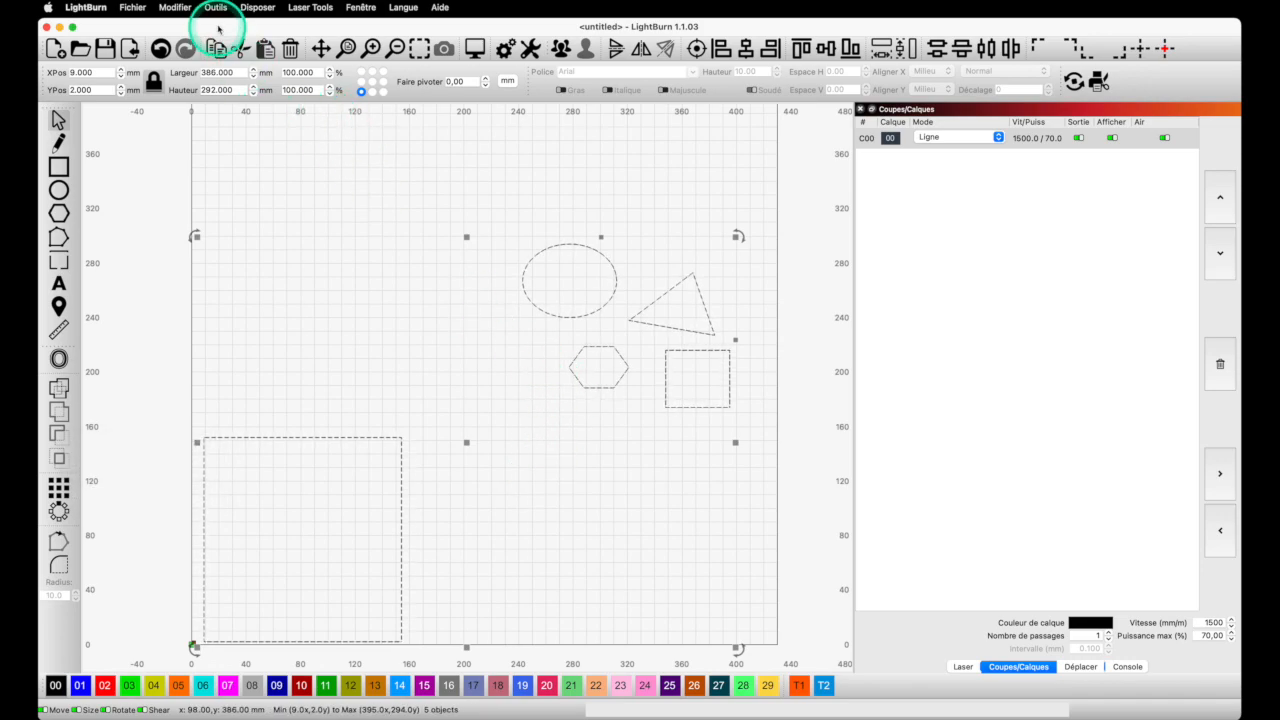
click(258, 8)
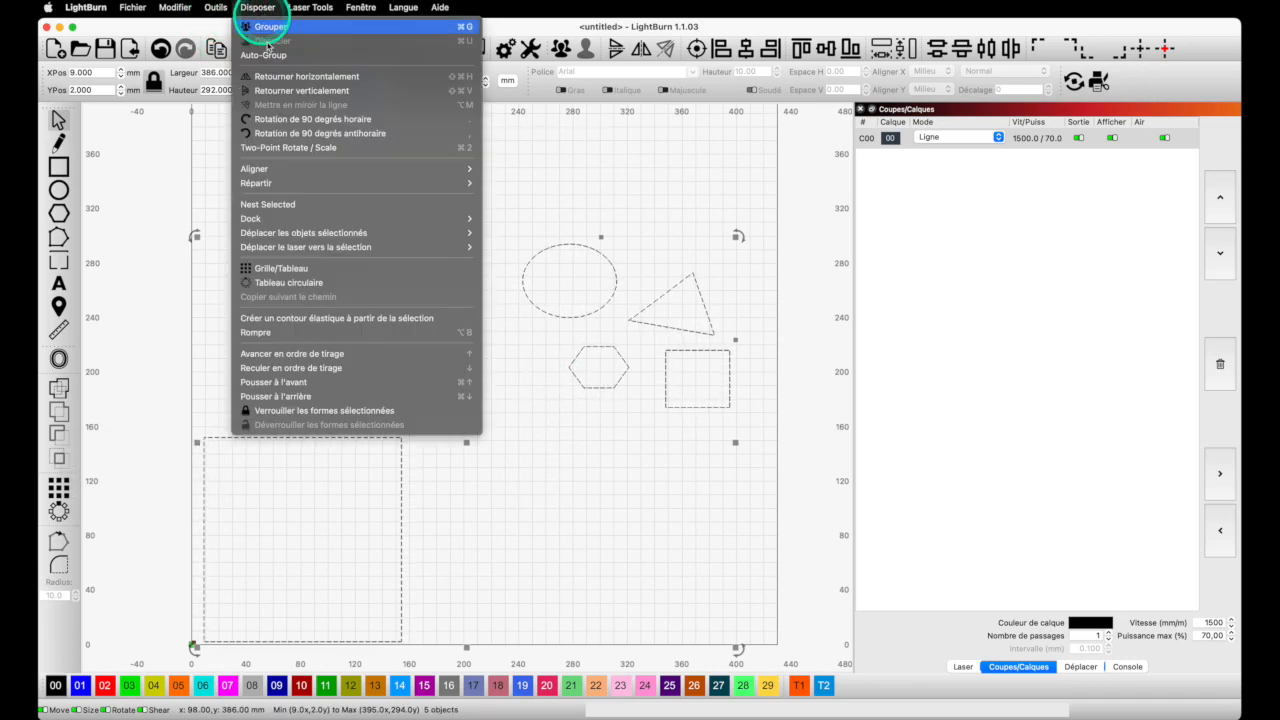
click(268, 206)
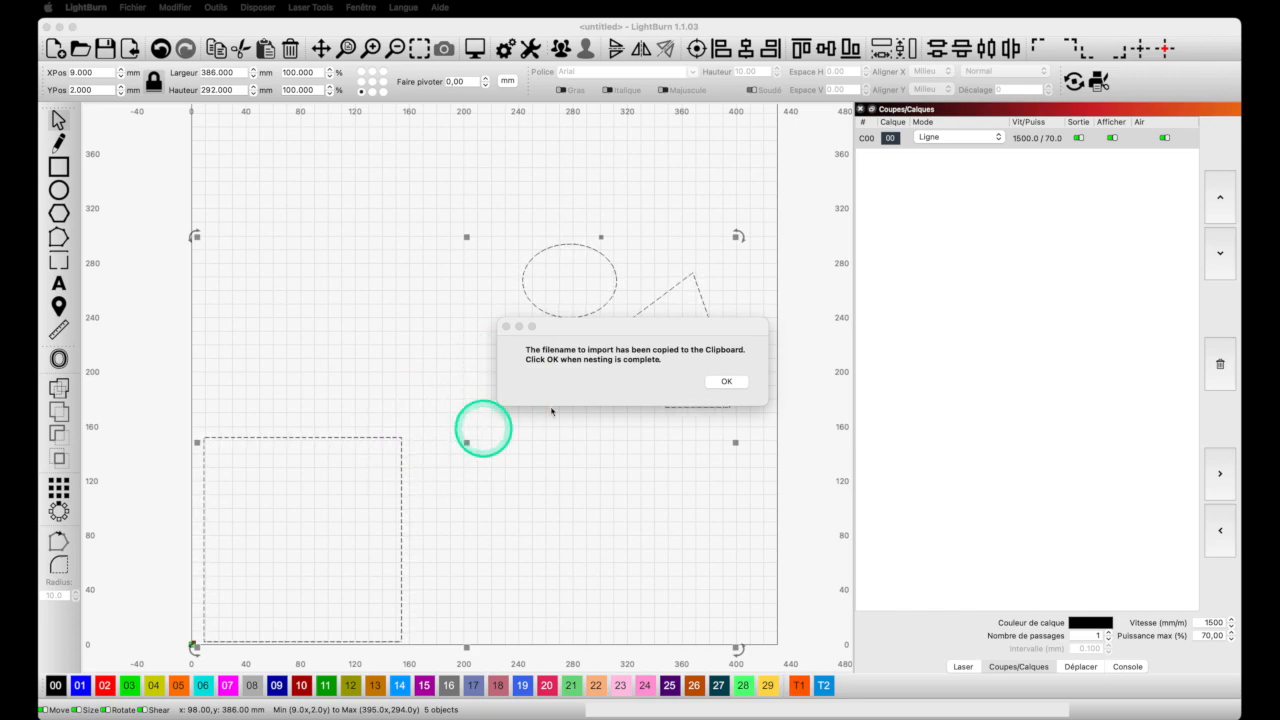
click(724, 382)
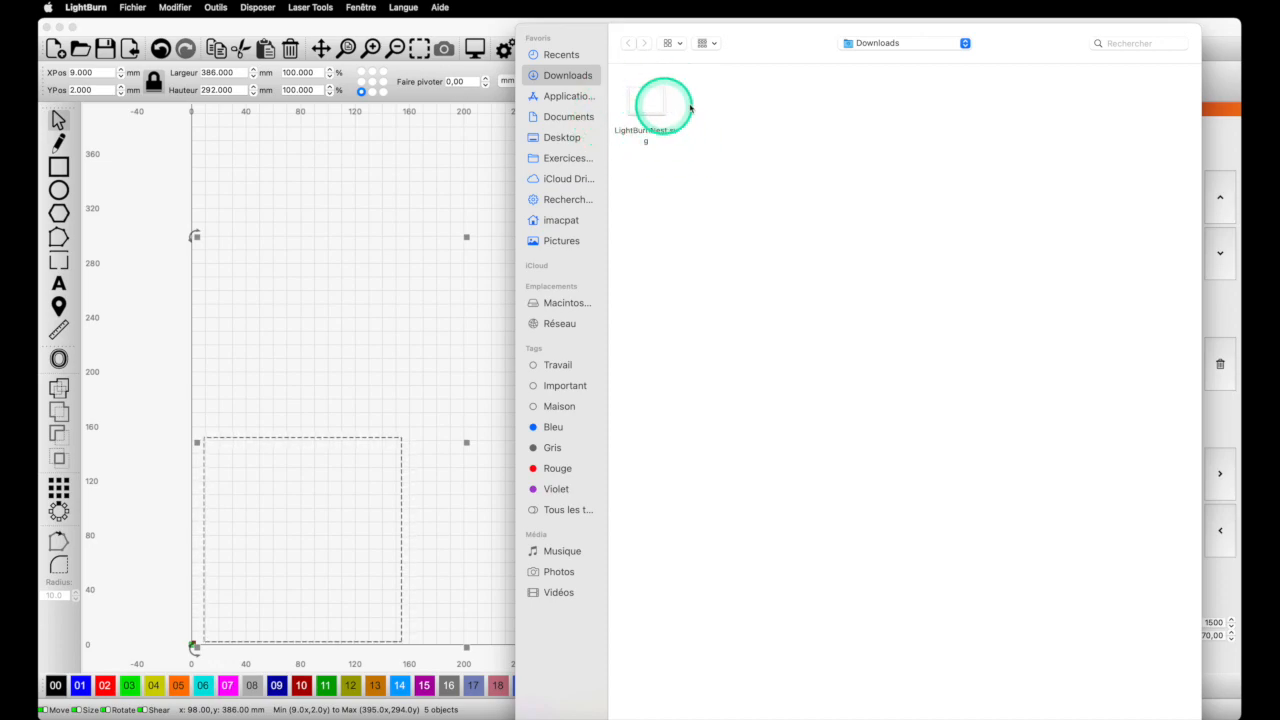
Switch to the SVGnest site in Safari and upload LightBurnNest.svg from the Downloads folder
key(ctrl+Right)
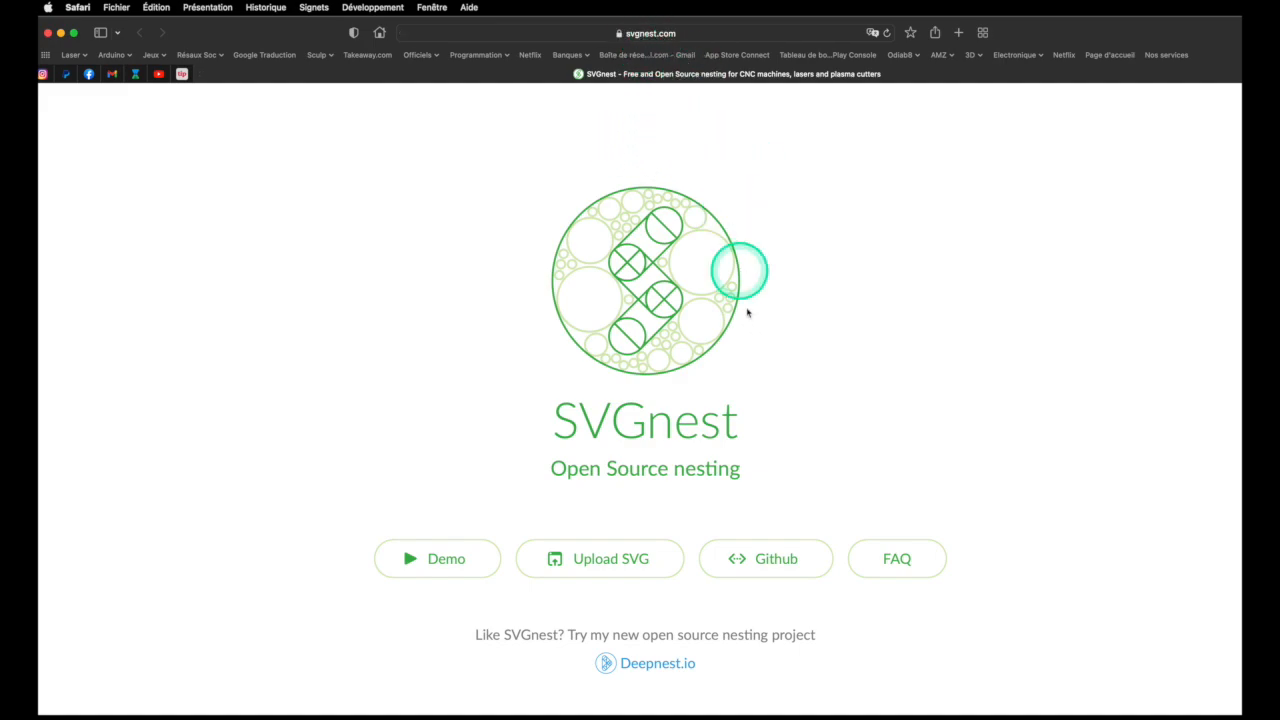
click(615, 571)
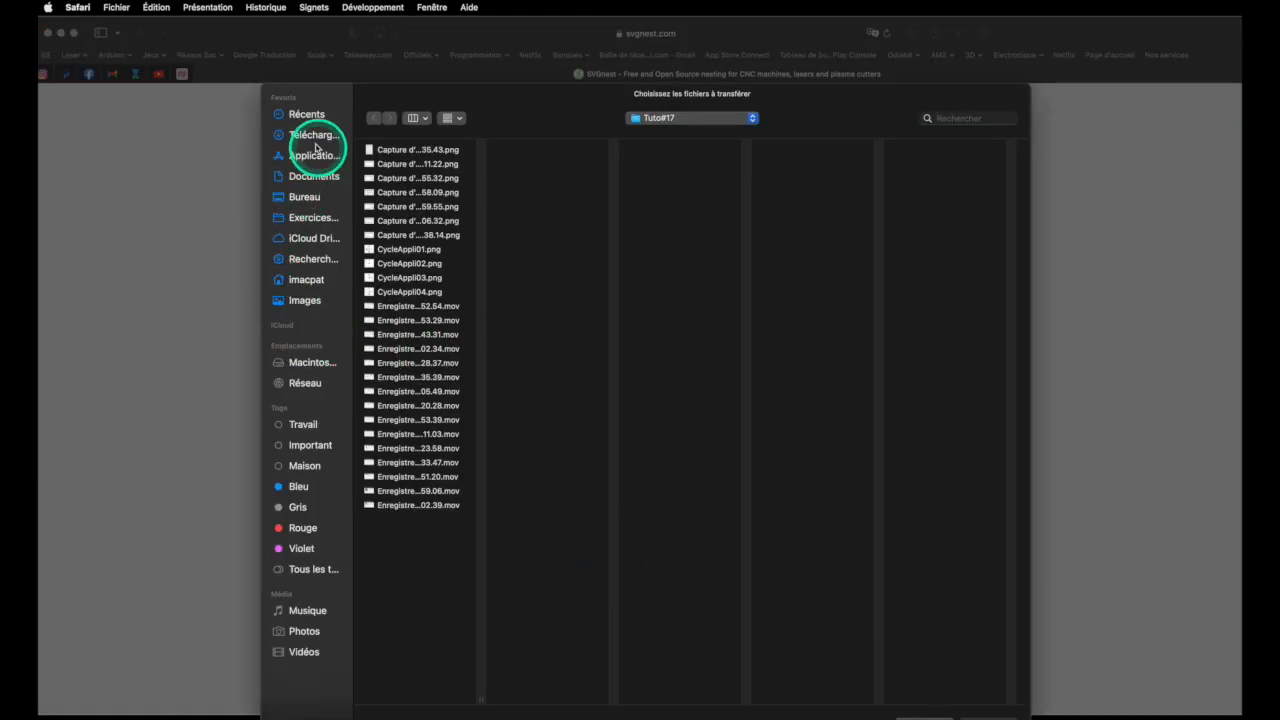
click(310, 135)
click(402, 156)
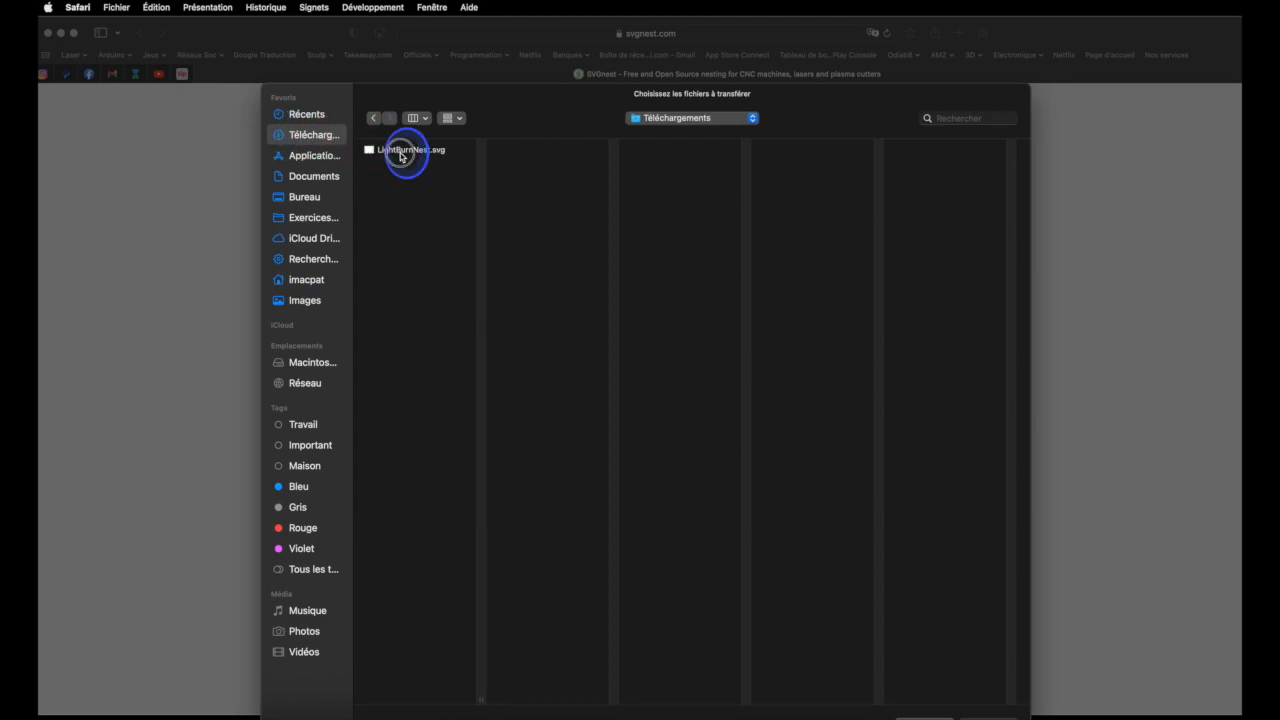
click(993, 714)
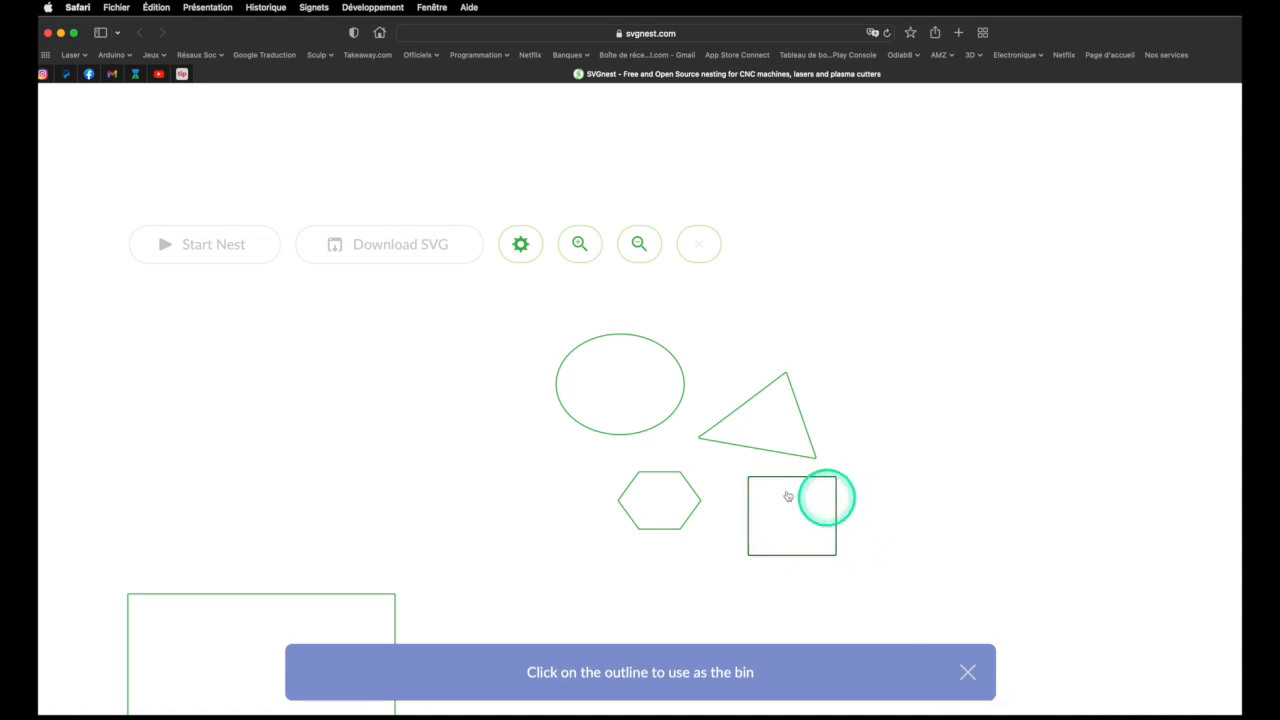
Choose the large rectangle's outline as the bin and start the nesting
scroll(796, 497, down, 3)
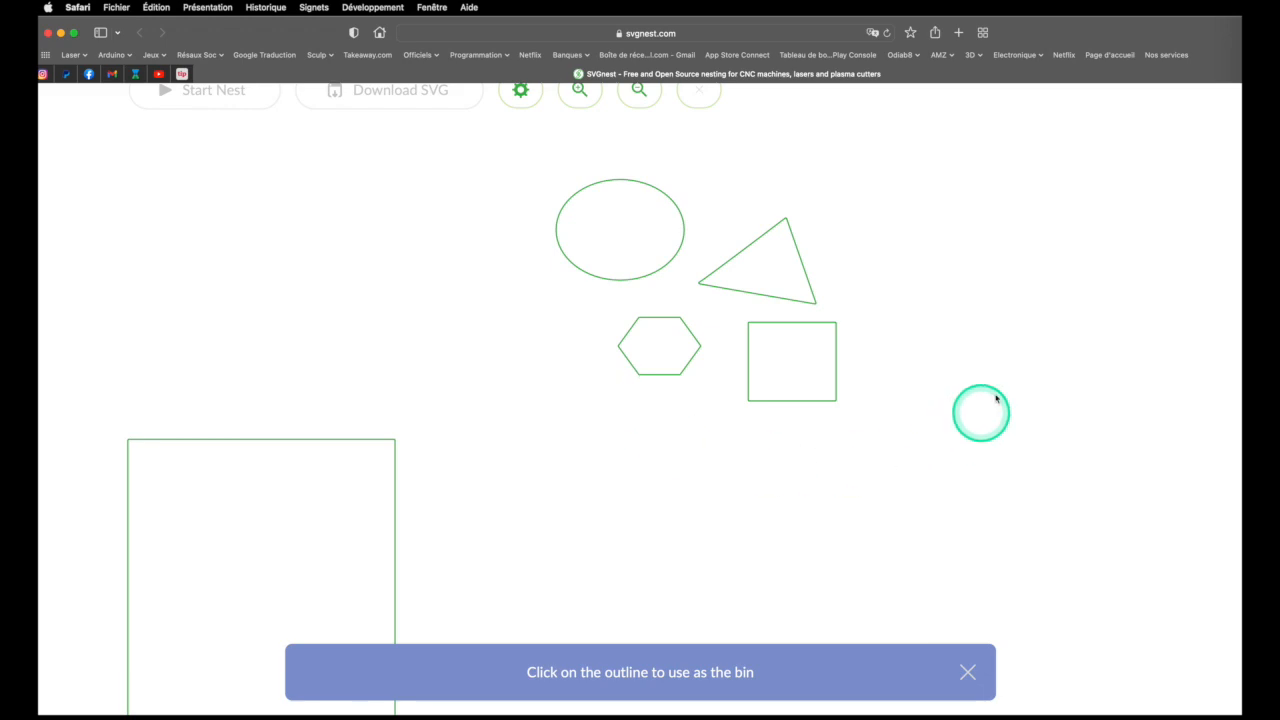
click(395, 456)
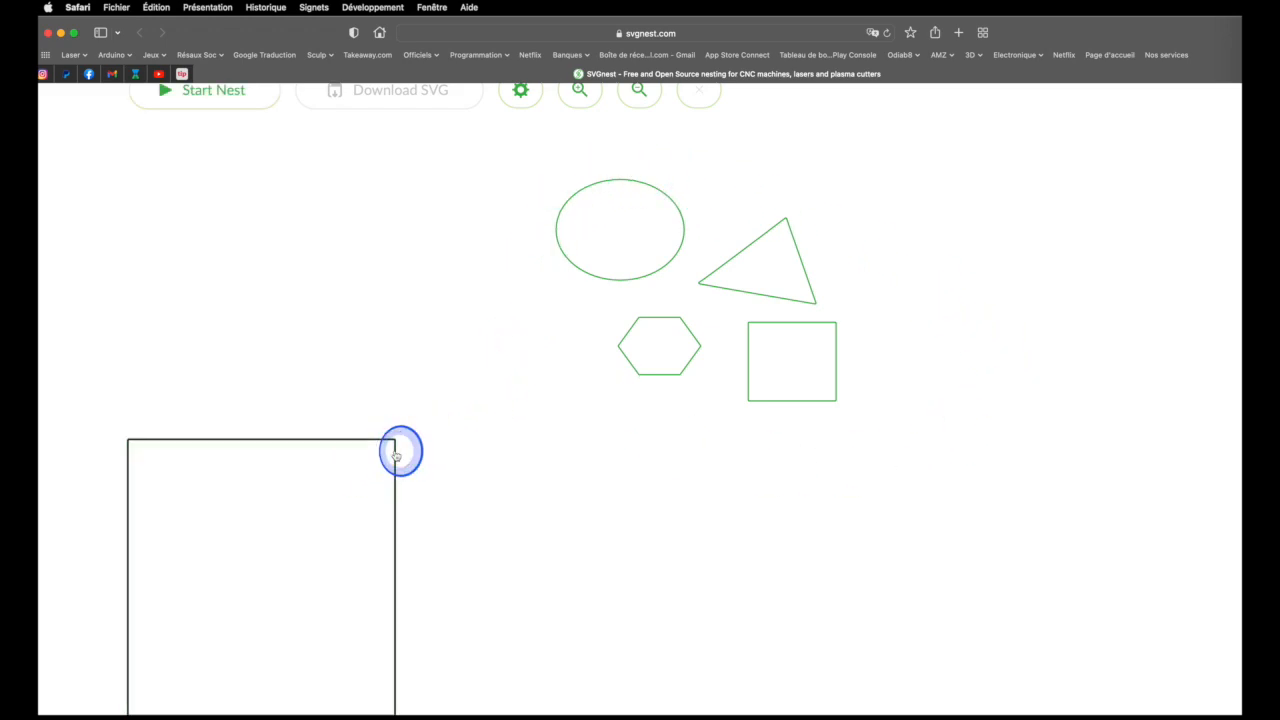
scroll(422, 453, up, 5)
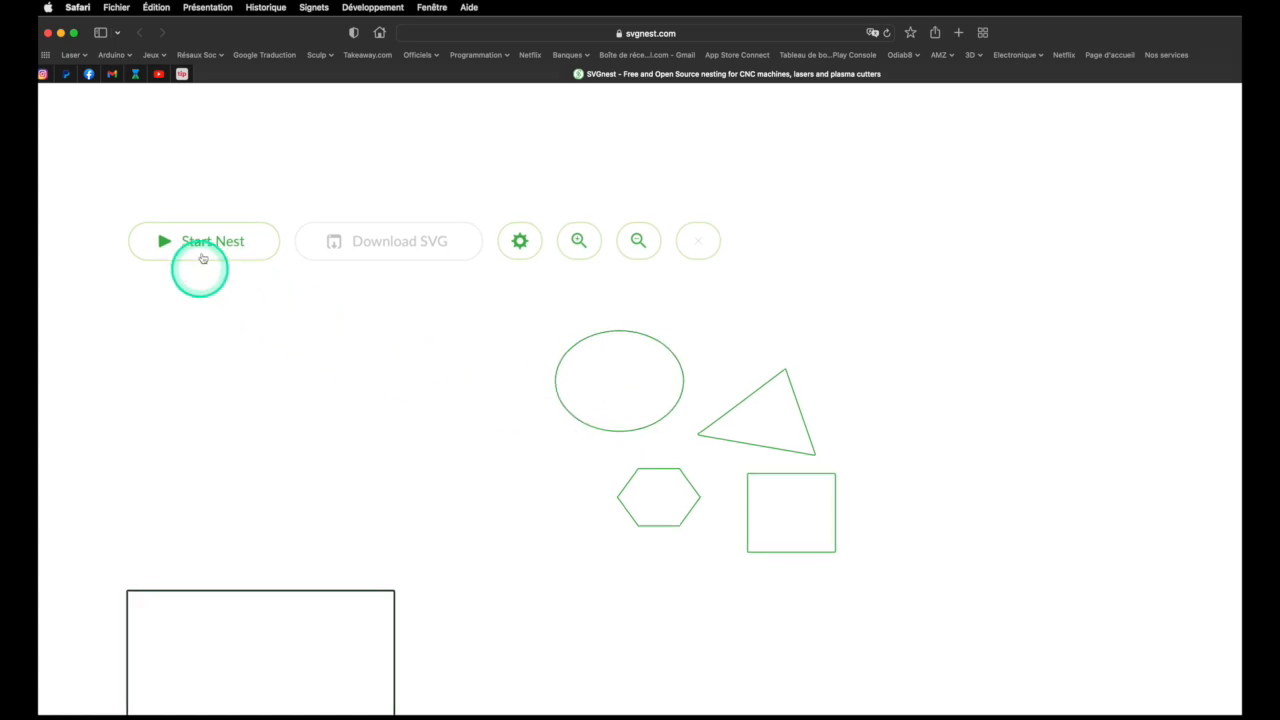
click(203, 249)
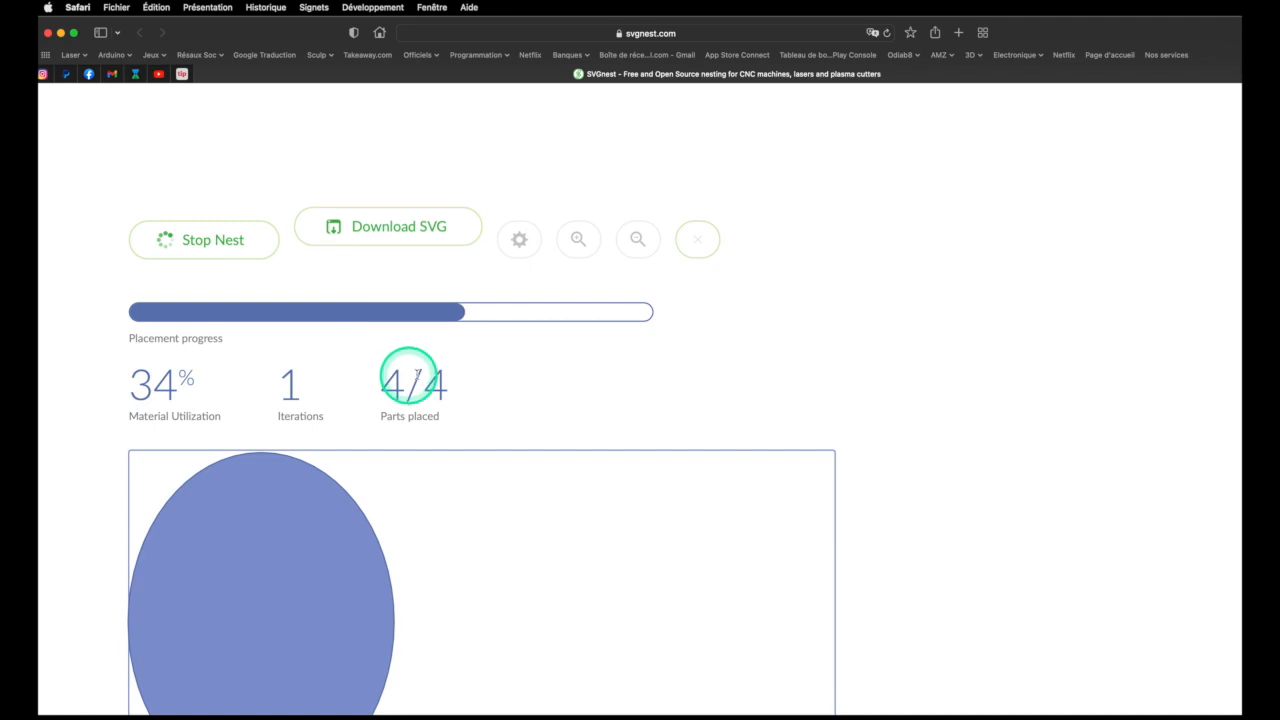
Examine the nested layout inside the bin, along with placement progress, material utilization, iterations and parts placed
scroll(603, 343, down, 5)
scroll(604, 344, down, 2)
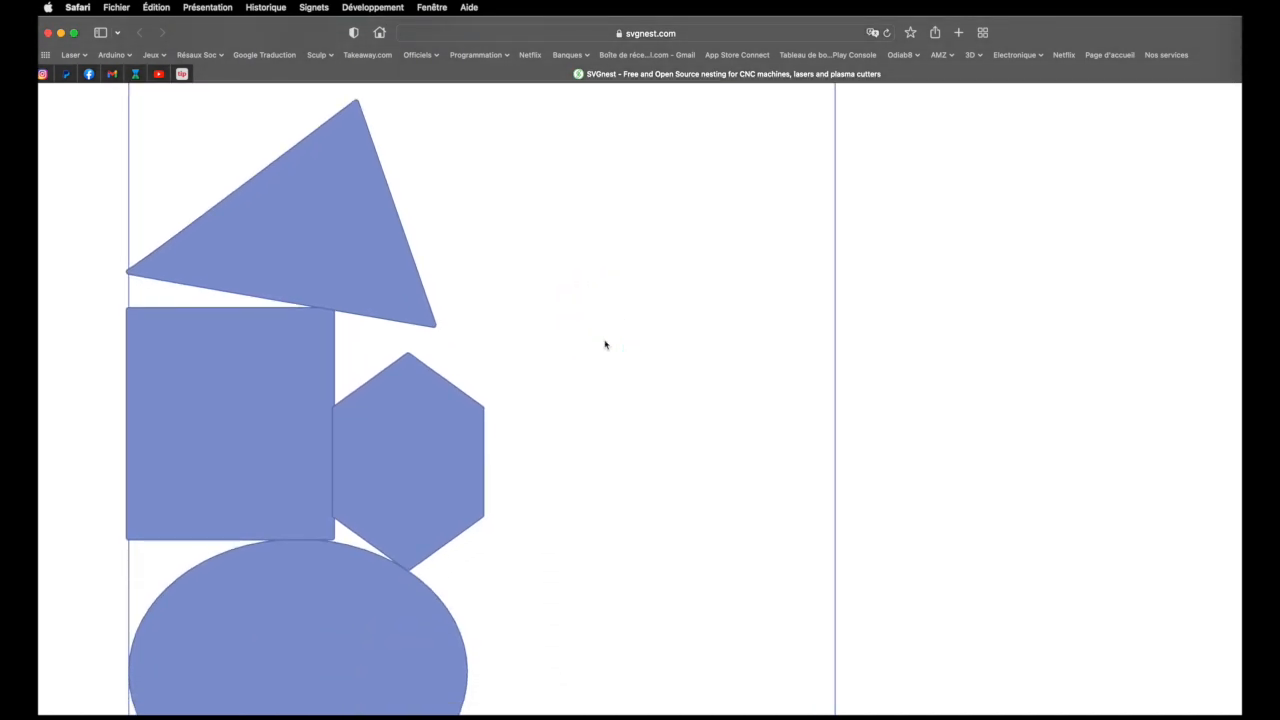
scroll(517, 394, up, 5)
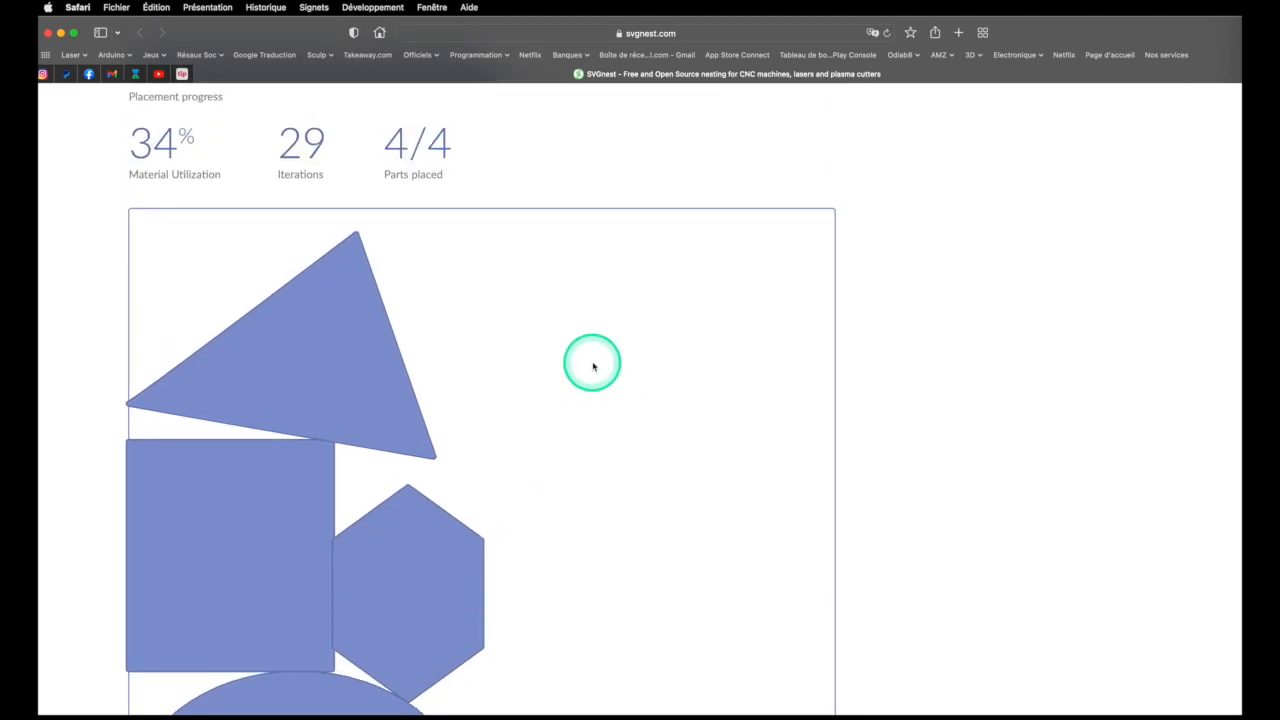
scroll(612, 408, down, 4)
scroll(613, 414, up, 1)
scroll(612, 412, down, 4)
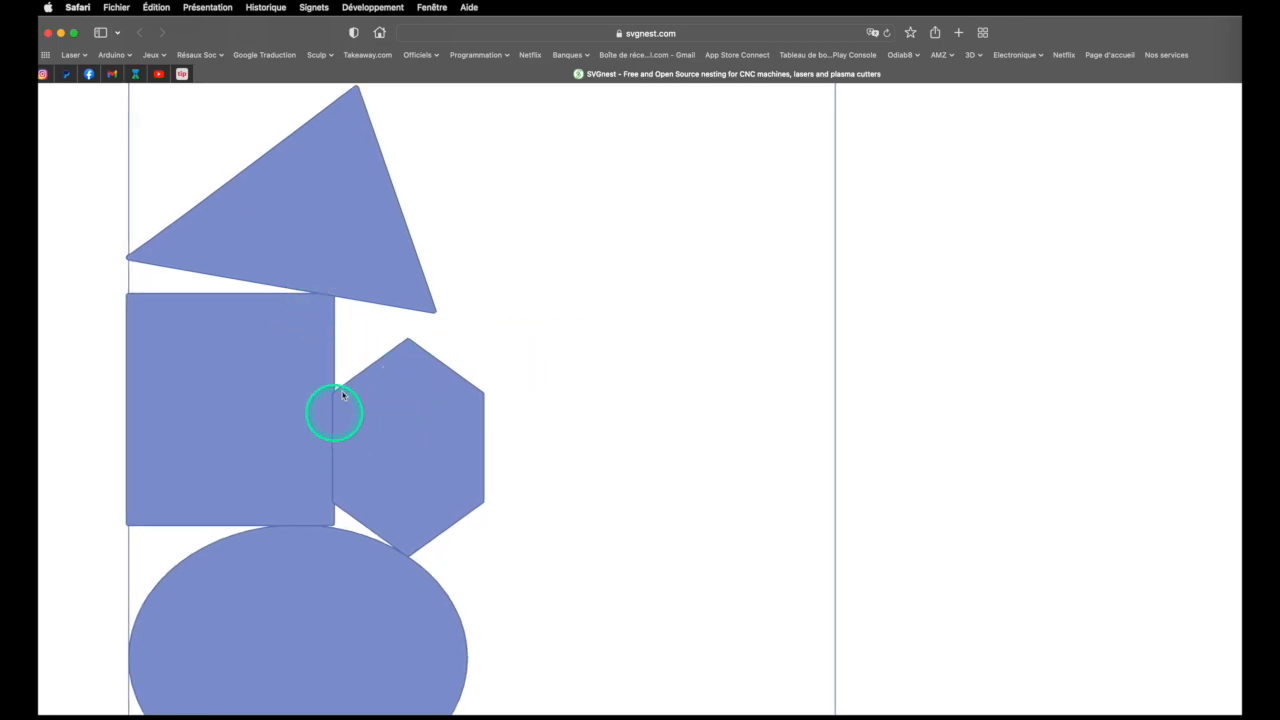
scroll(570, 491, down, 1)
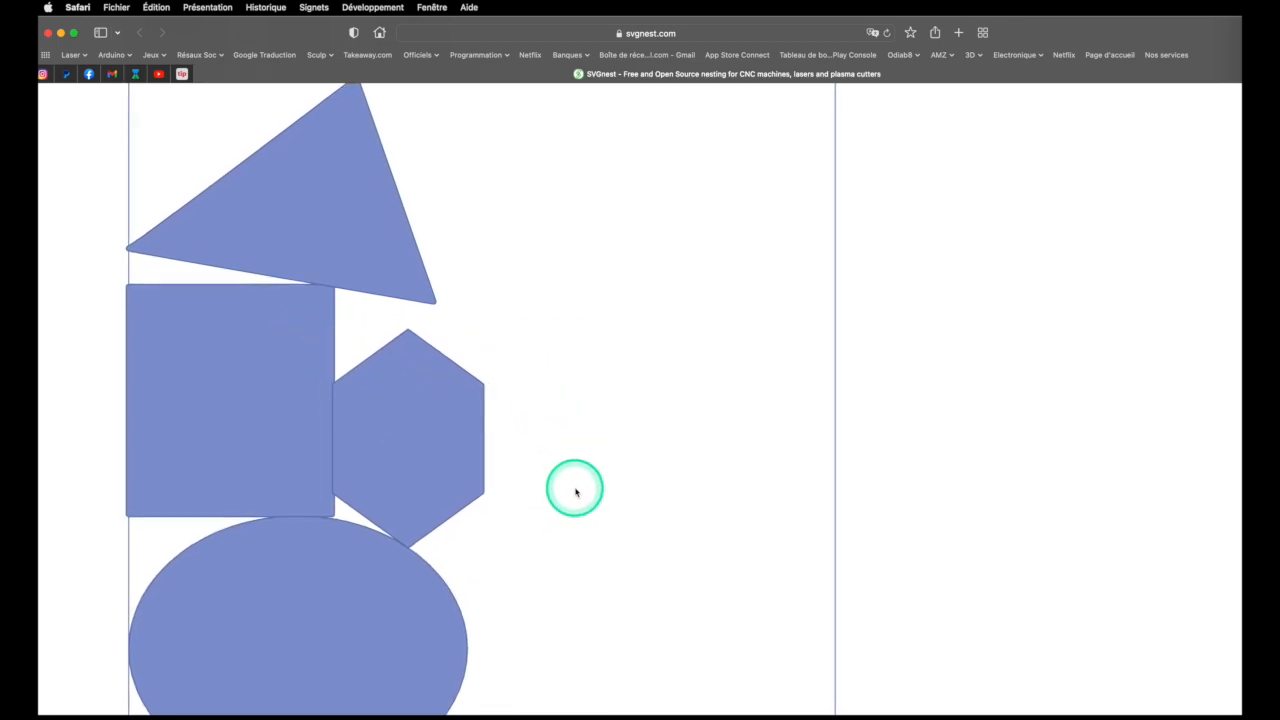
scroll(575, 491, down, 2)
scroll(575, 491, up, 2)
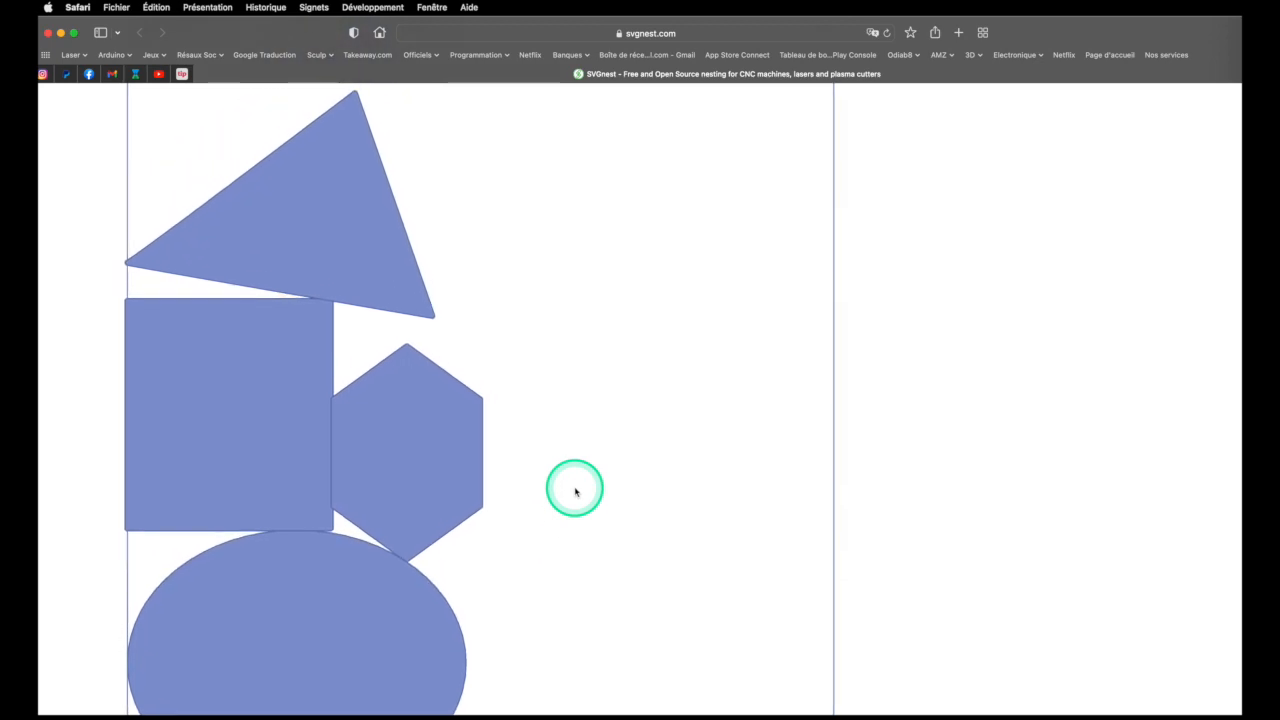
scroll(314, 300, down, 1)
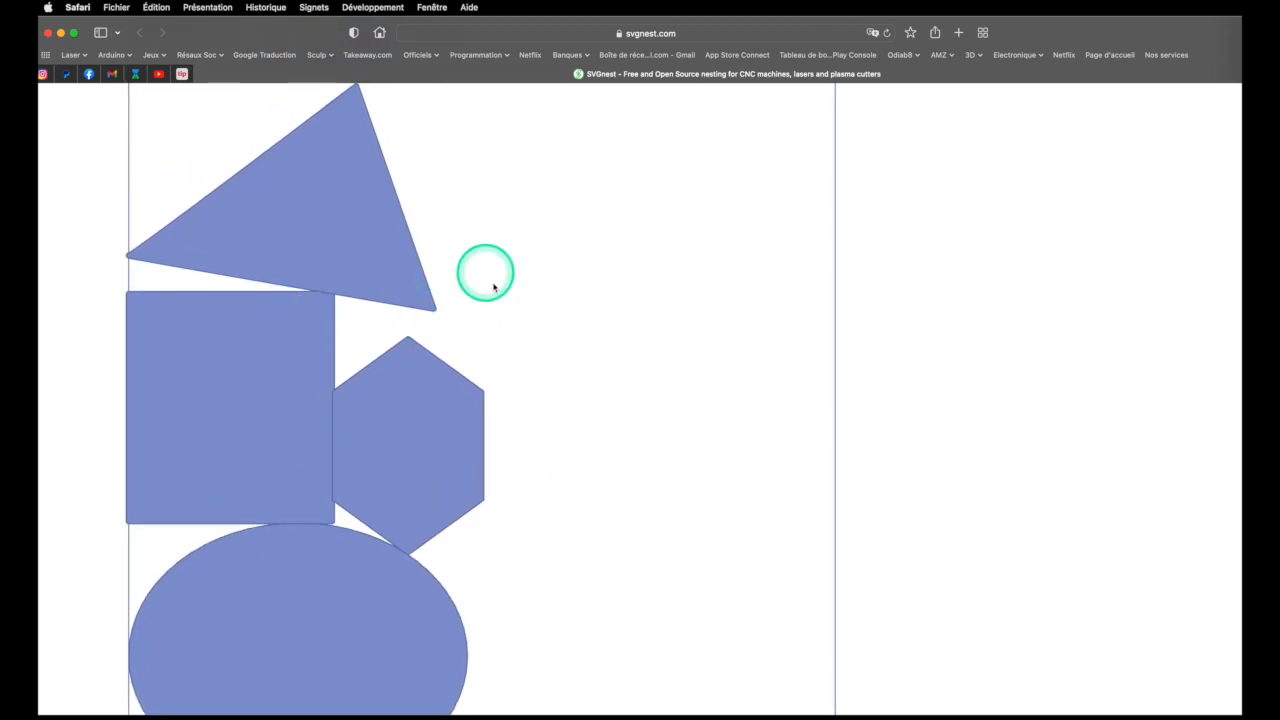
scroll(493, 287, up, 10)
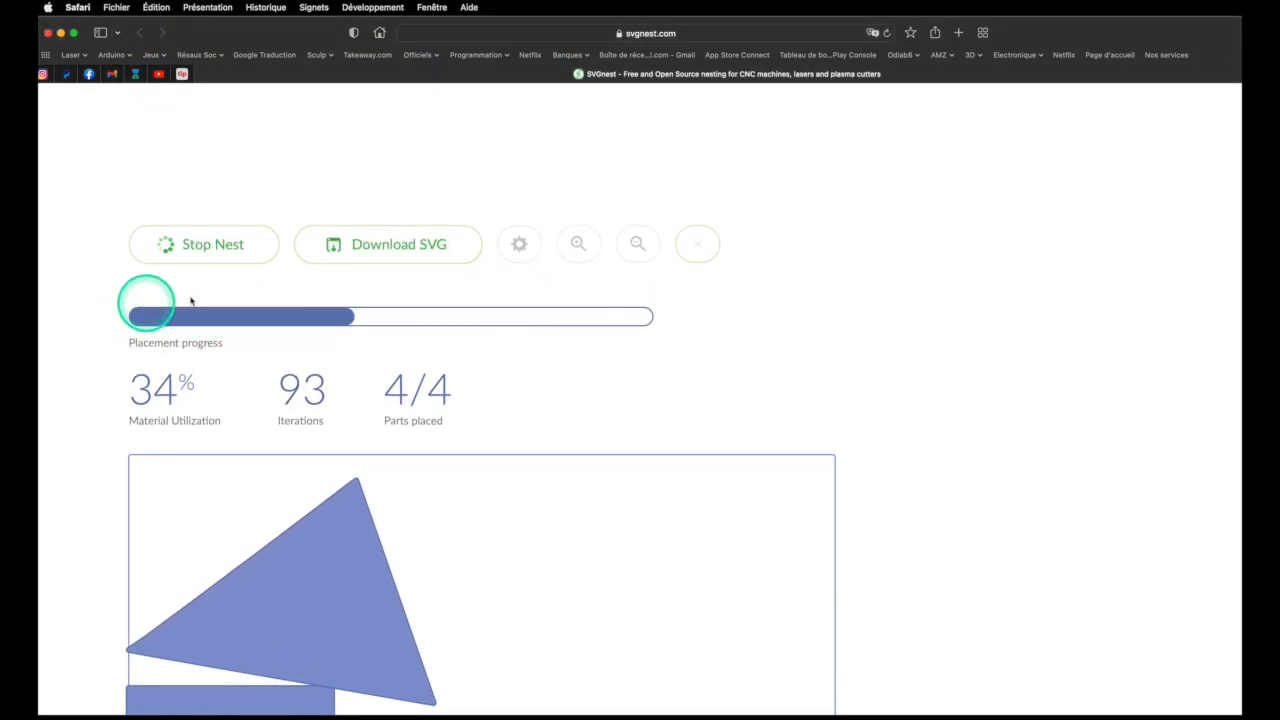
scroll(561, 315, down, 1)
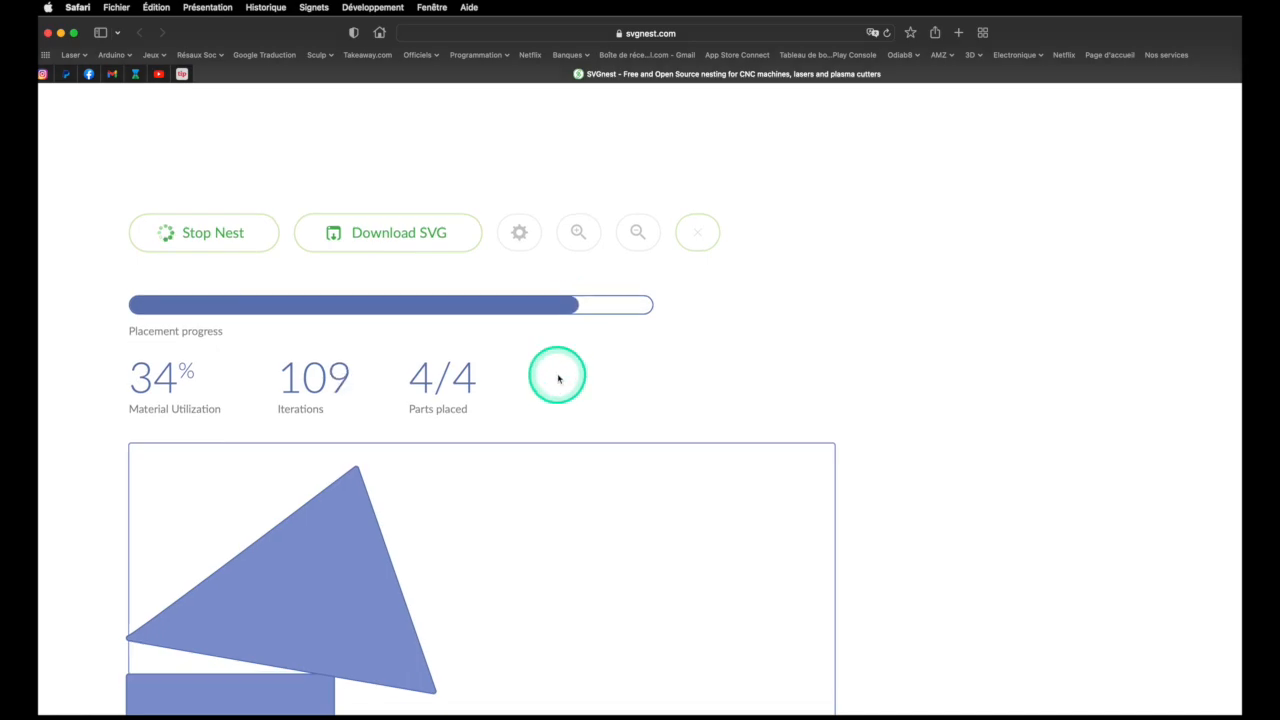
scroll(558, 375, down, 5)
scroll(558, 378, down, 7)
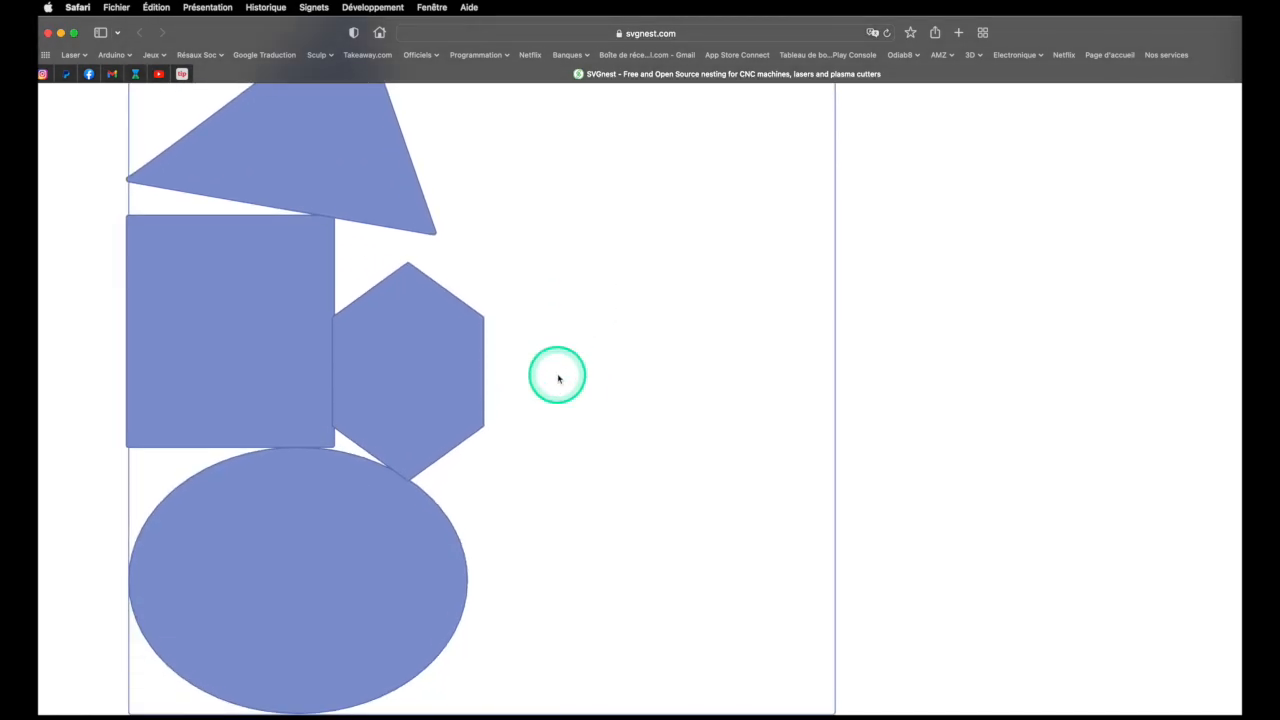
scroll(558, 378, up, 9)
click(540, 397)
click(174, 429)
click(325, 398)
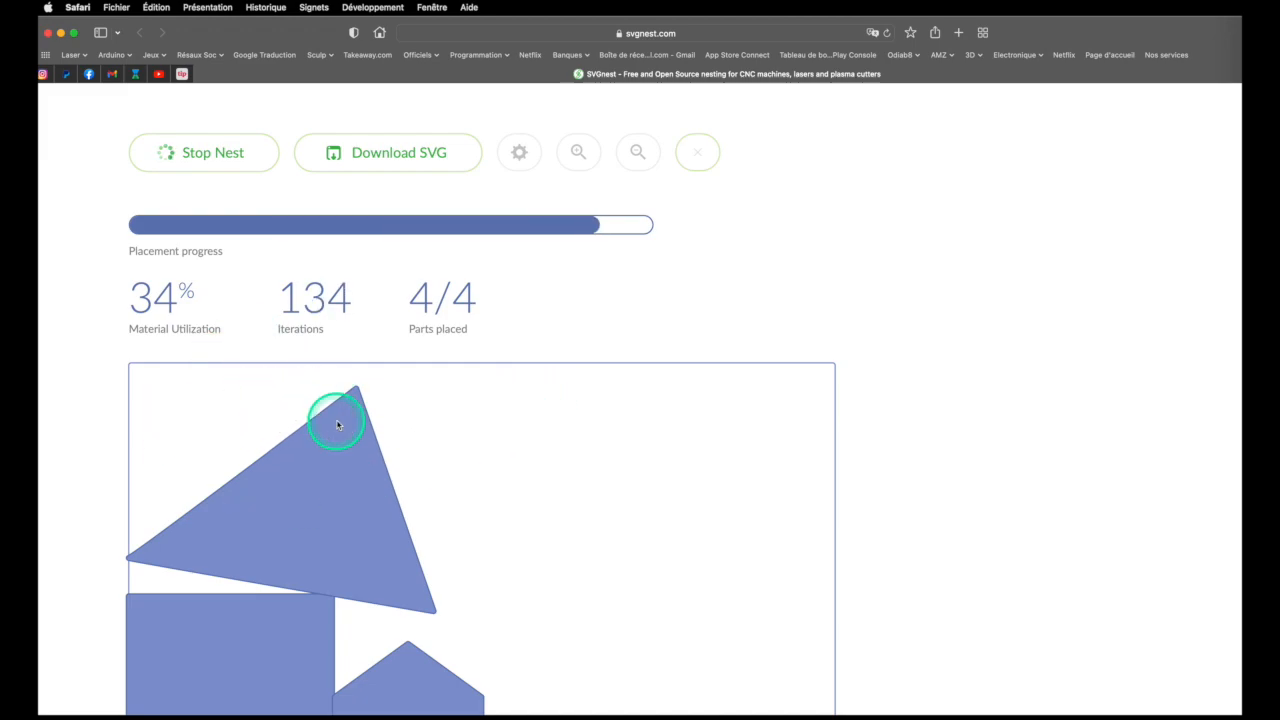
scroll(616, 474, down, 9)
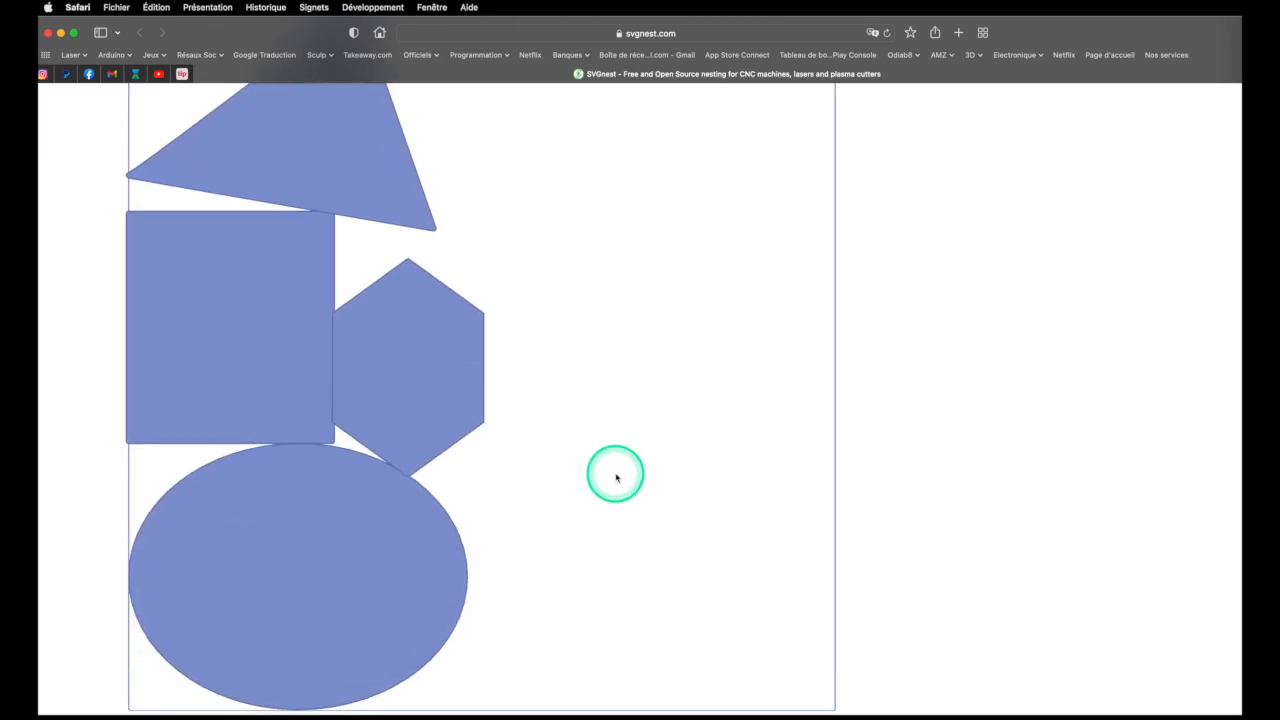
Stop the nesting and download the nested layout as an SVG
scroll(616, 476, up, 6)
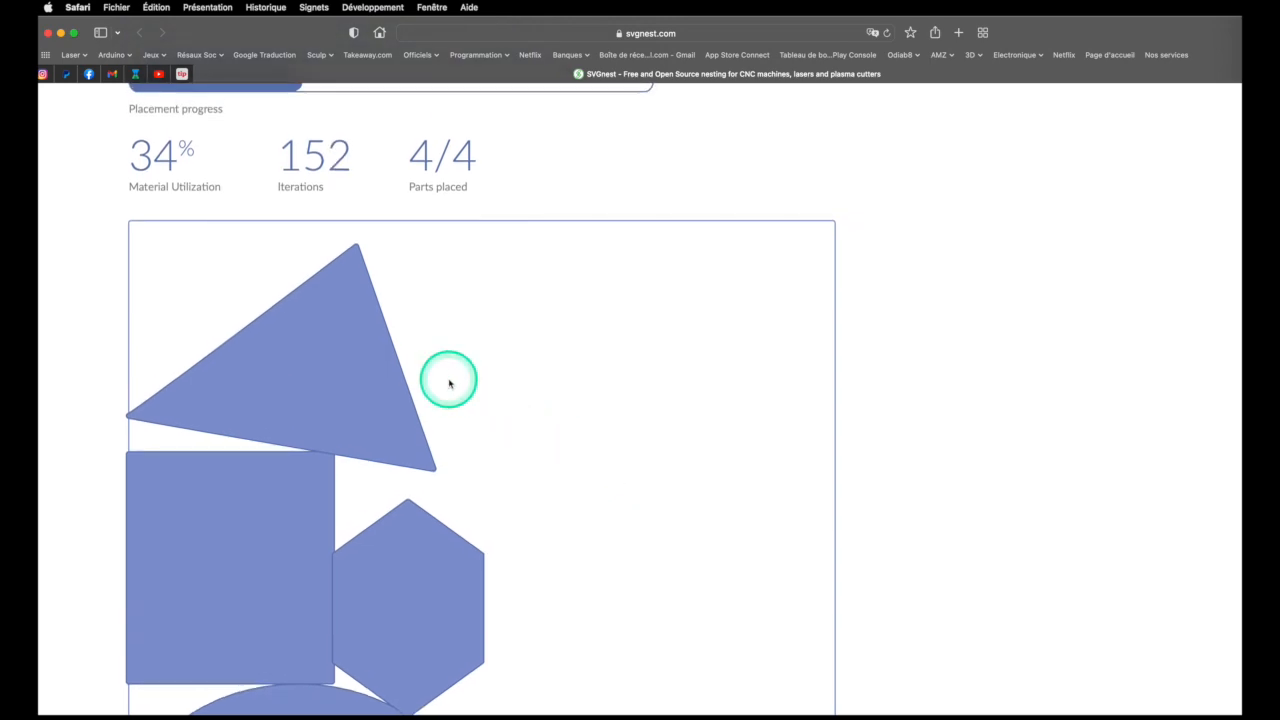
scroll(449, 383, up, 5)
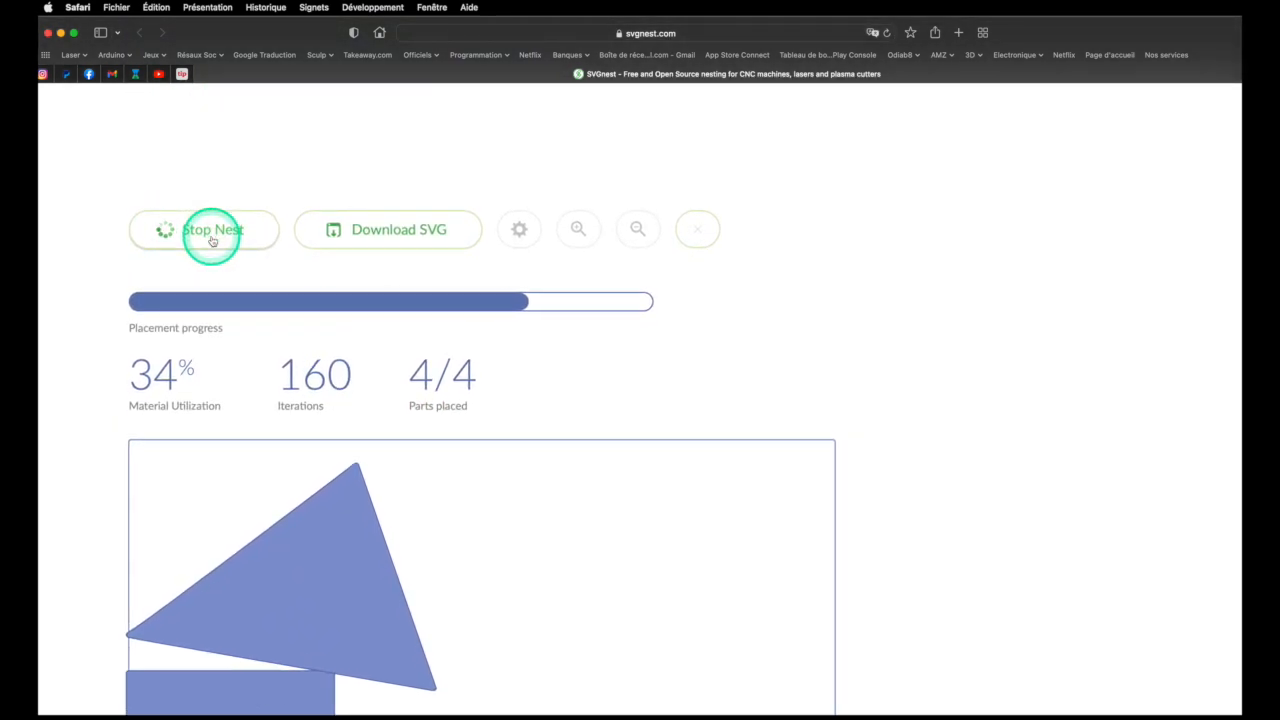
scroll(212, 241, down, 1)
click(212, 188)
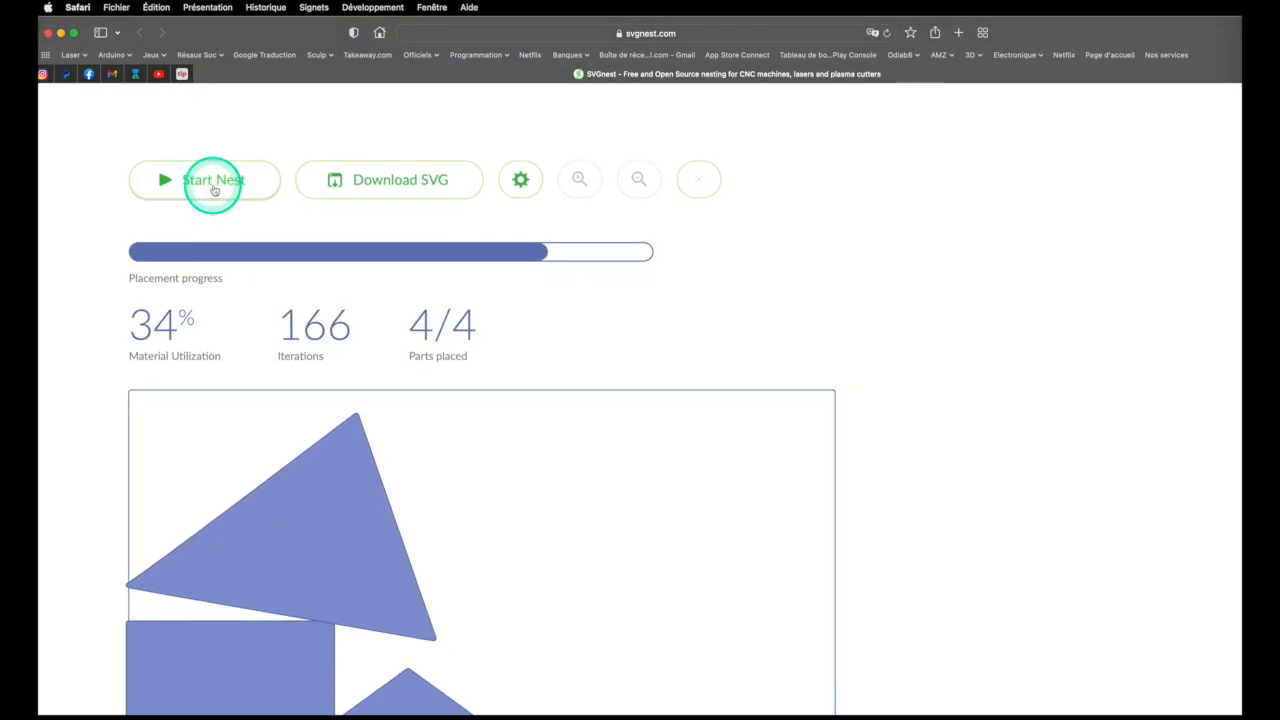
click(390, 189)
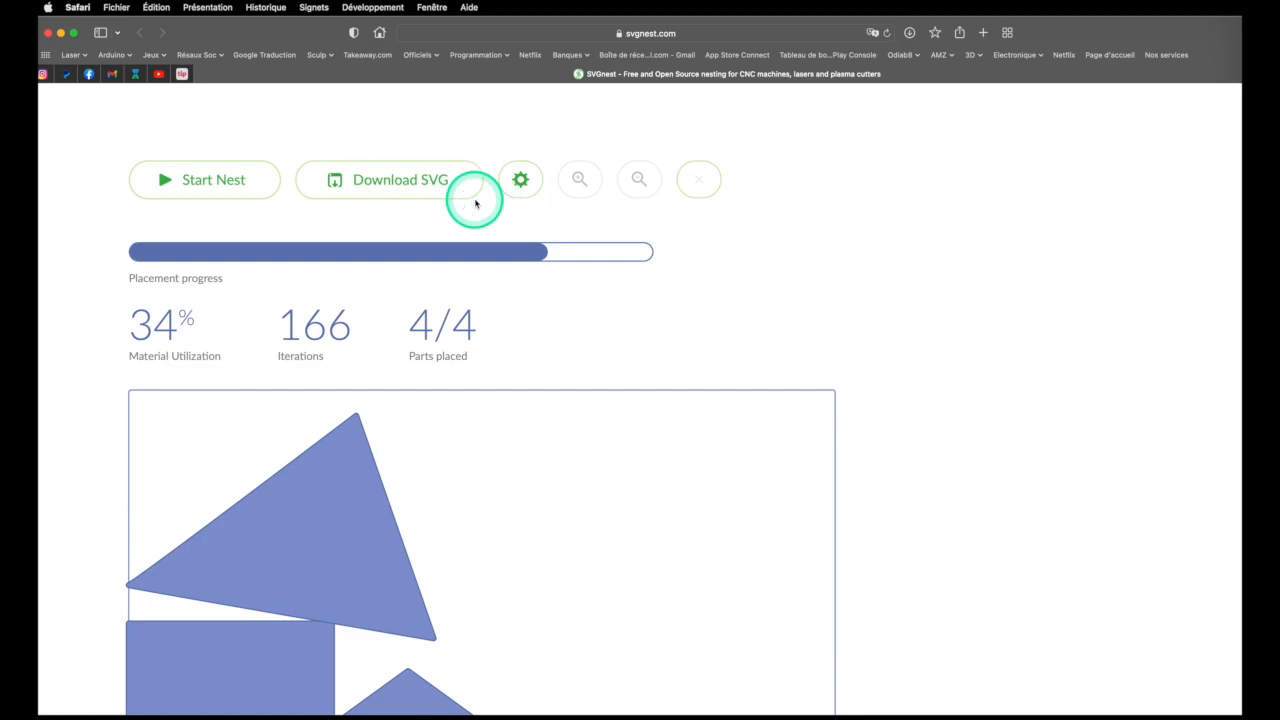
Switch back to LightBurn and import the downloaded SVGnest output SVG from the Downloads folder
key(ctrl+Left)
key(ctrl+Right)
key(ctrl+Left)
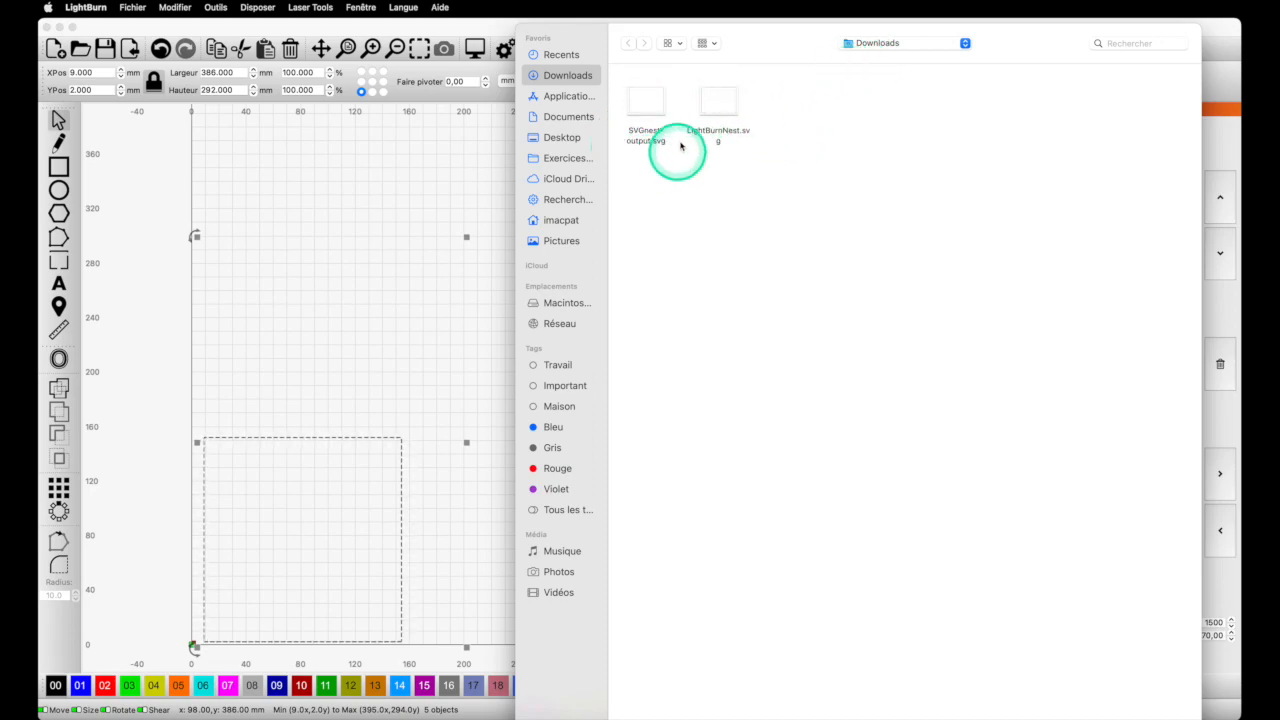
double_click(646, 104)
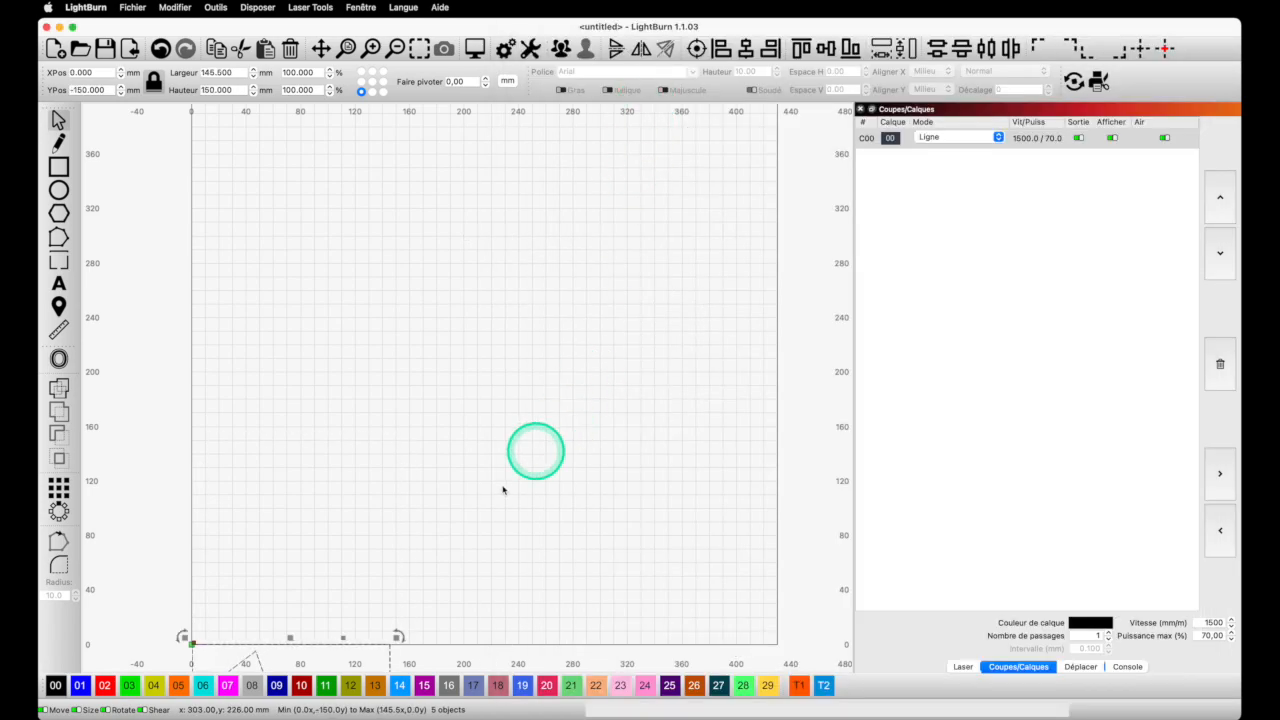
Select the entire imported nested layout and move it onto the work area at about X 66, Y 136 mm
scroll(515, 433, up, 3)
scroll(515, 433, down, 10)
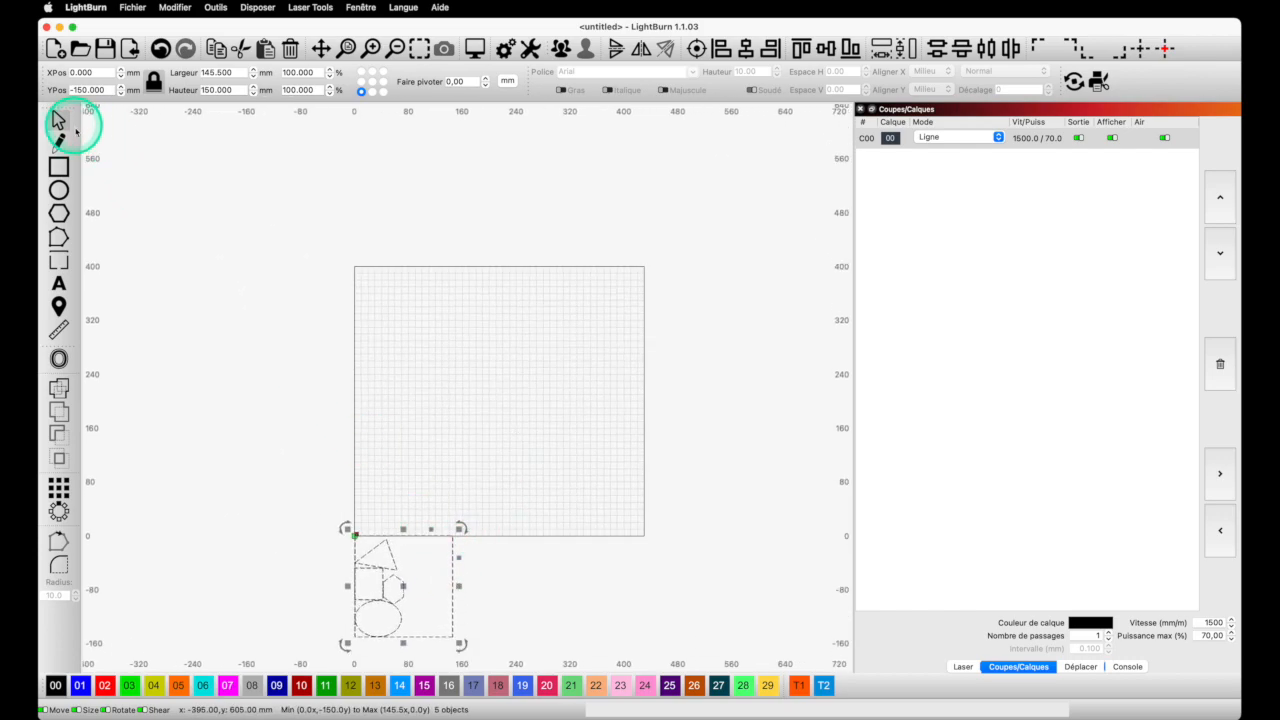
click(449, 572)
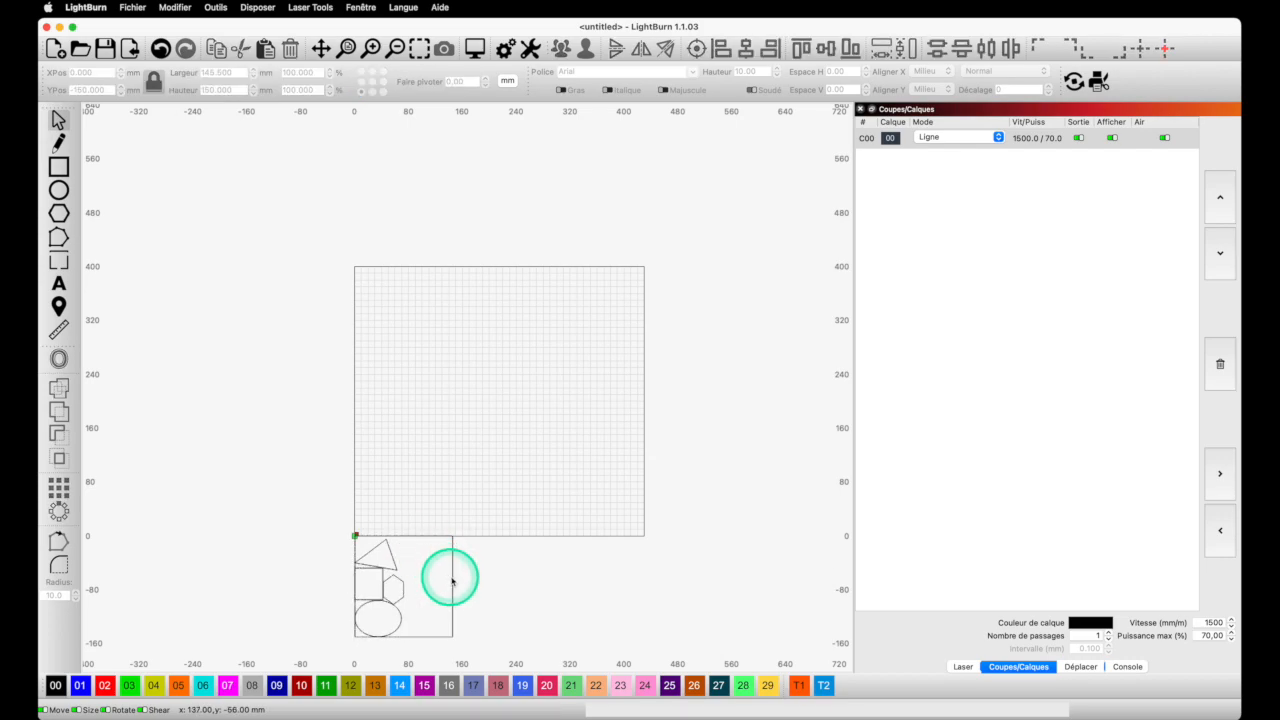
drag(503, 626, 286, 480)
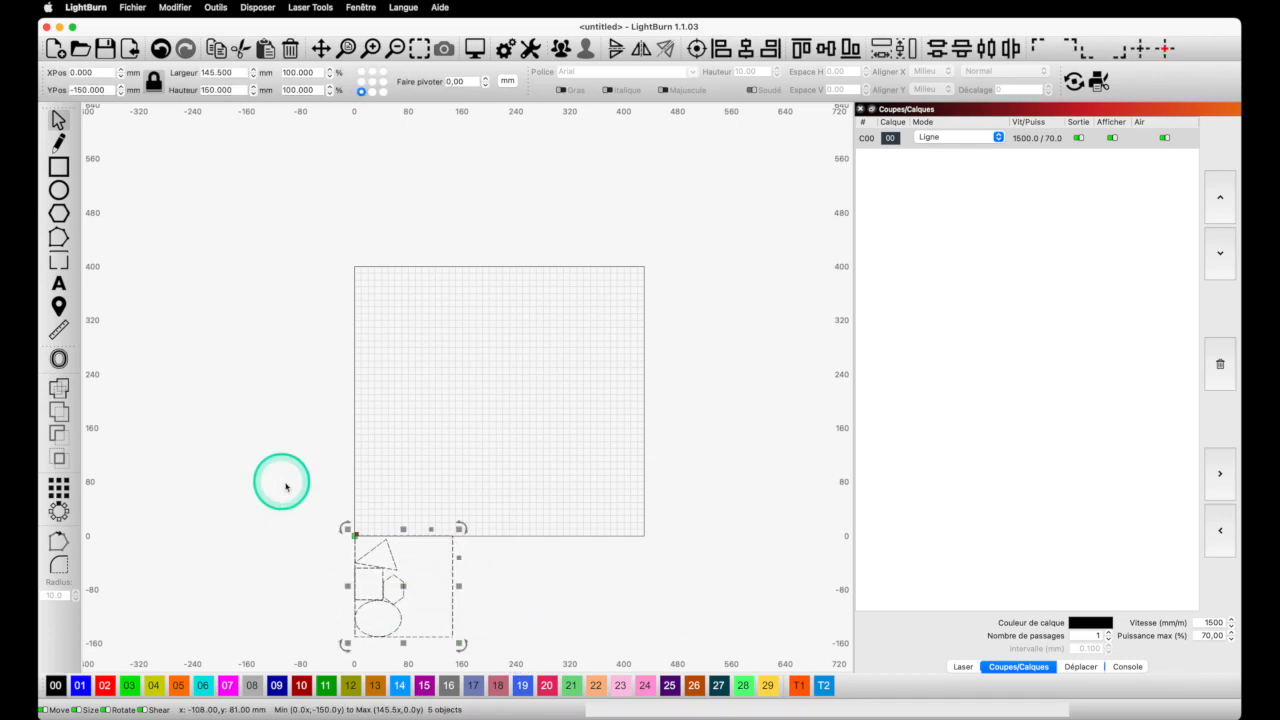
drag(400, 586, 446, 392)
click(481, 458)
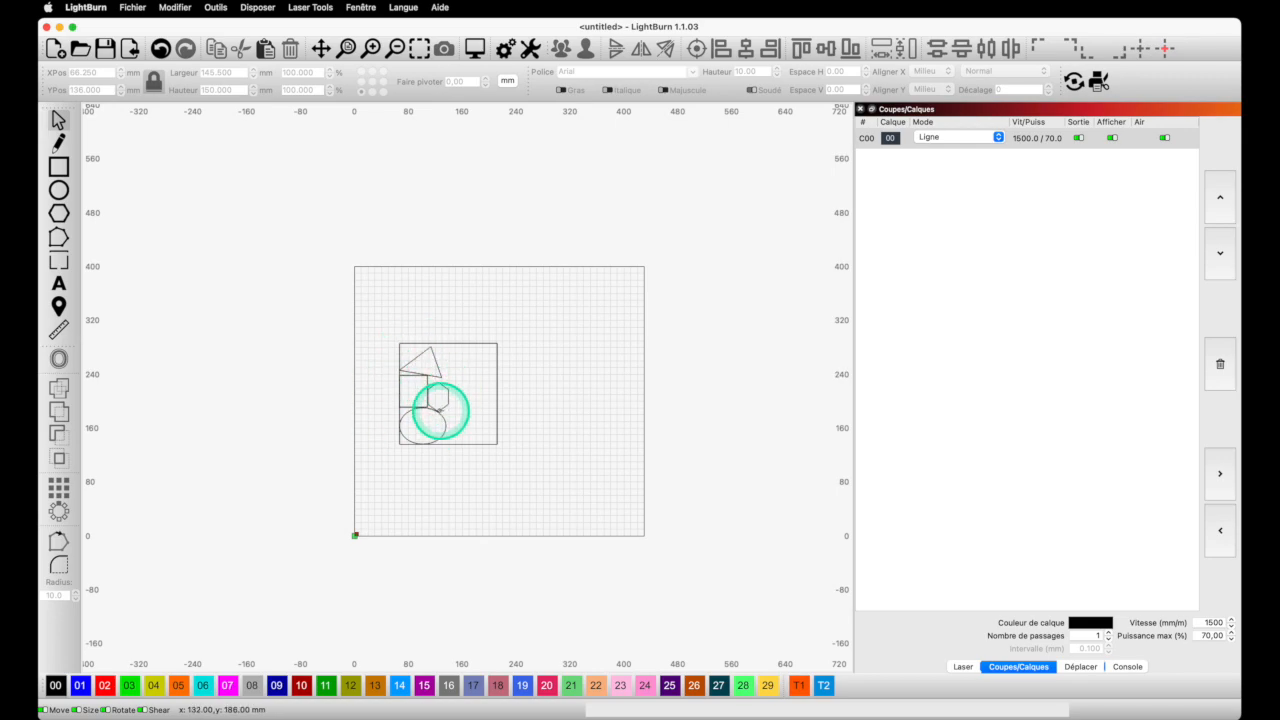
Shift the small square inside the bin outline to X 67, Y 191.5 mm, and the hexagon beside it to about X 109.8, Y 185 mm
scroll(434, 415, up, 6)
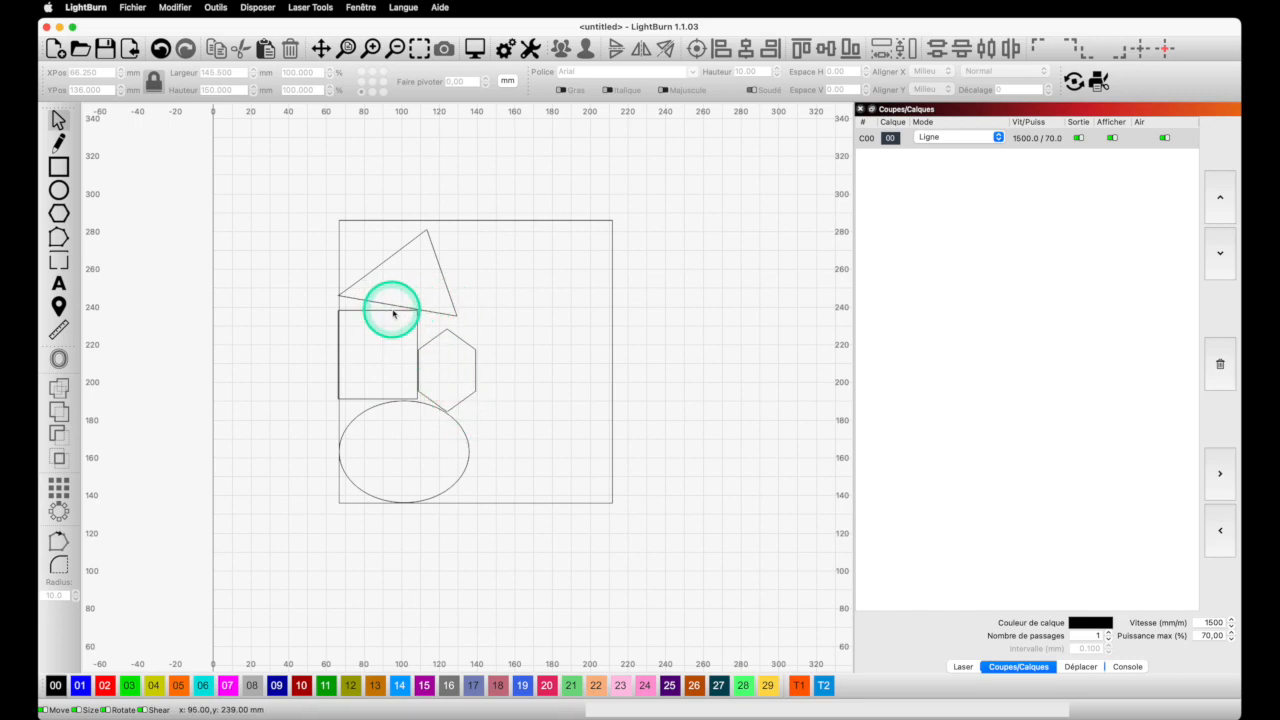
scroll(390, 312, up, 1)
scroll(350, 337, up, 2)
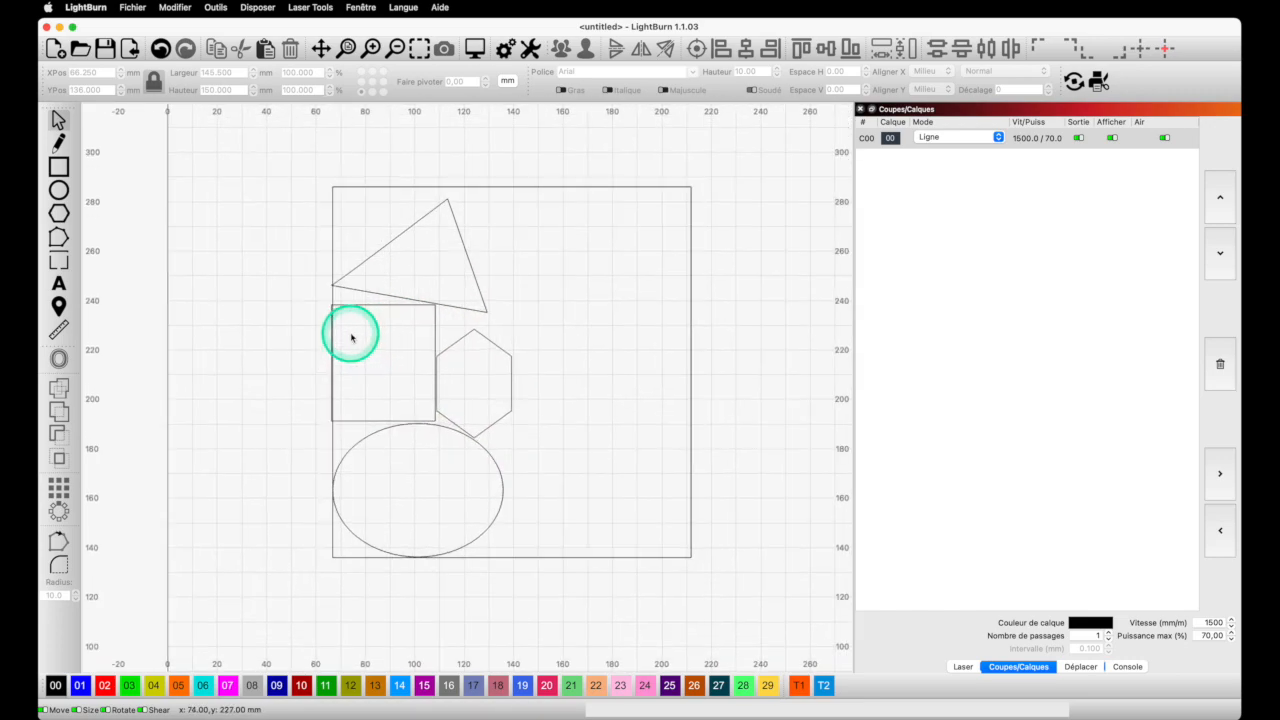
scroll(351, 338, up, 3)
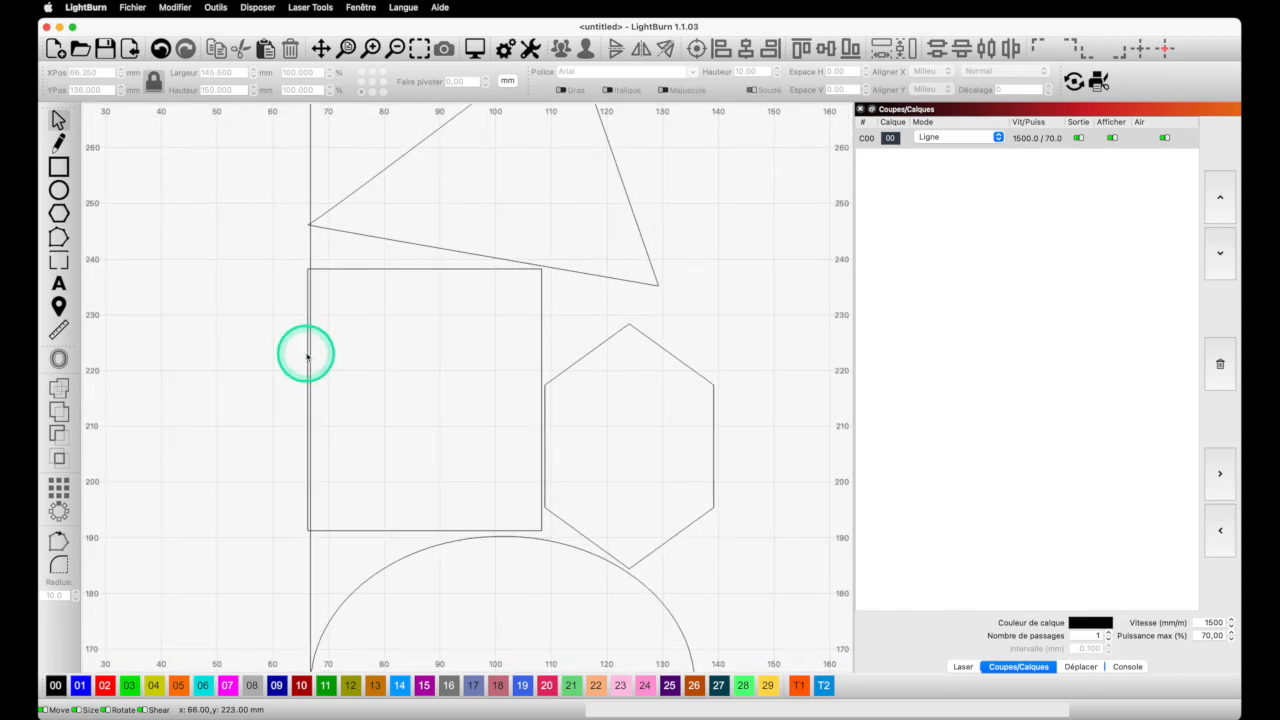
click(307, 352)
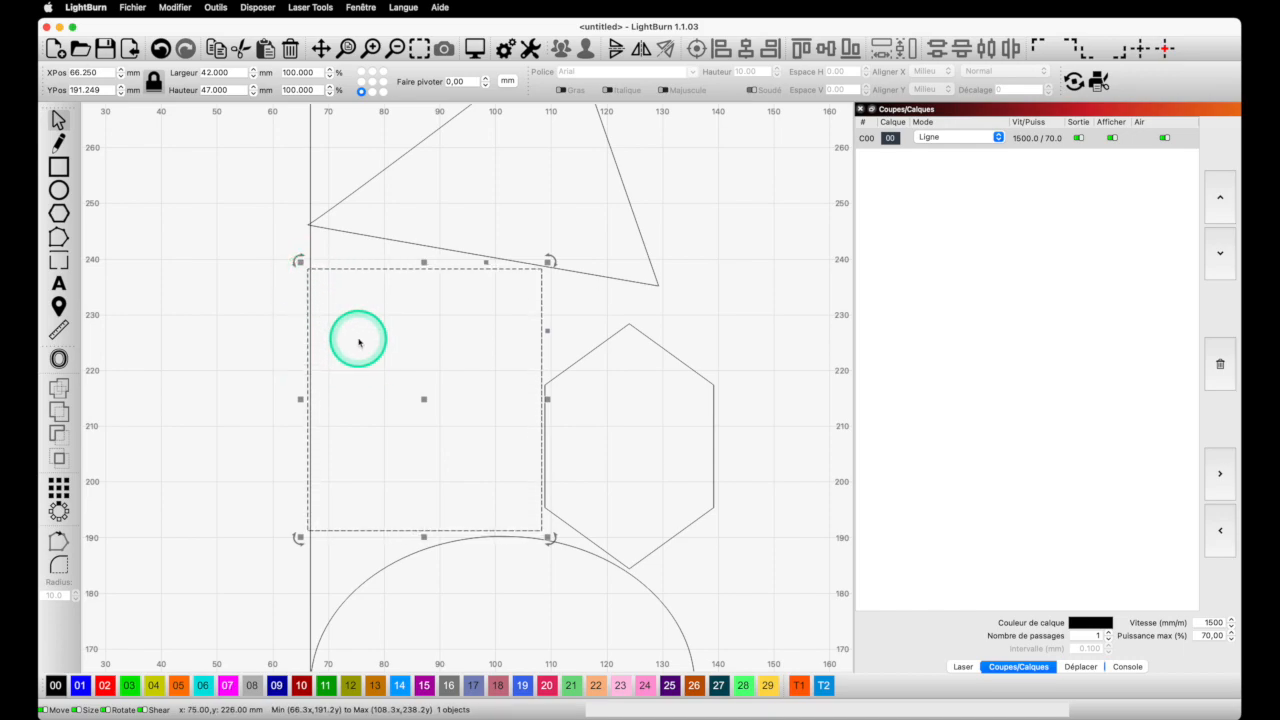
scroll(355, 343, up, 2)
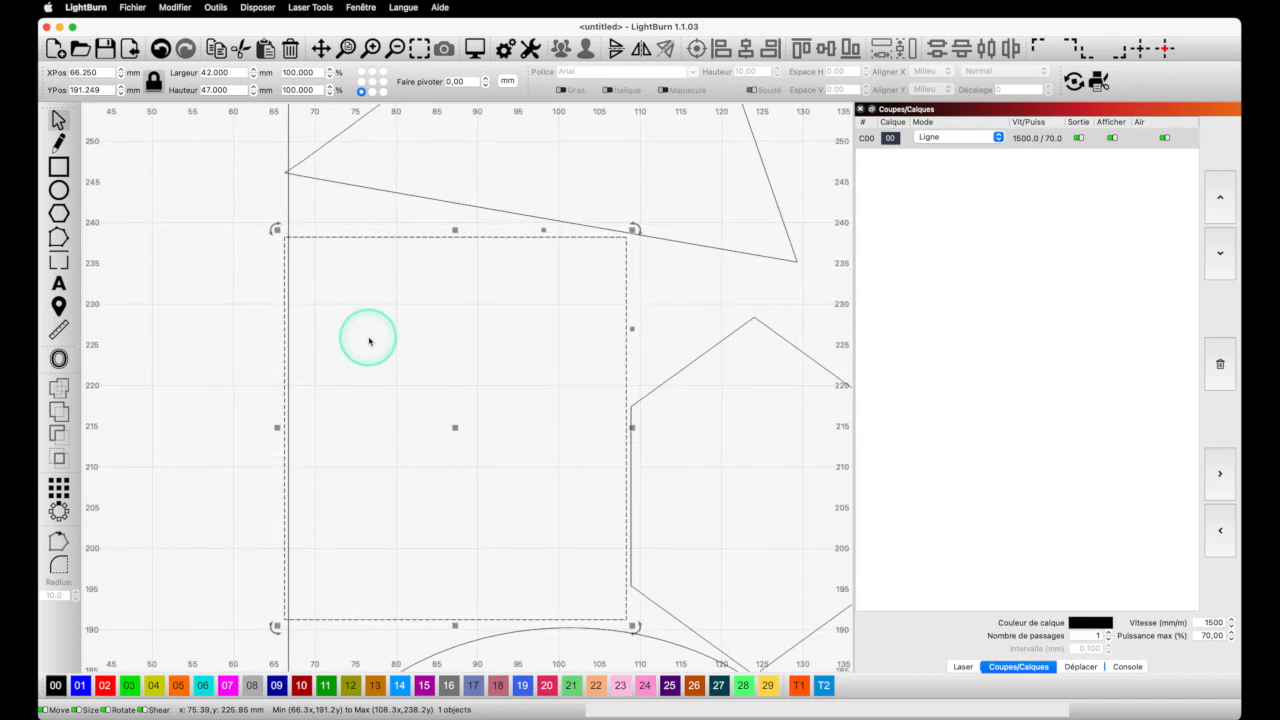
drag(451, 427, 468, 425)
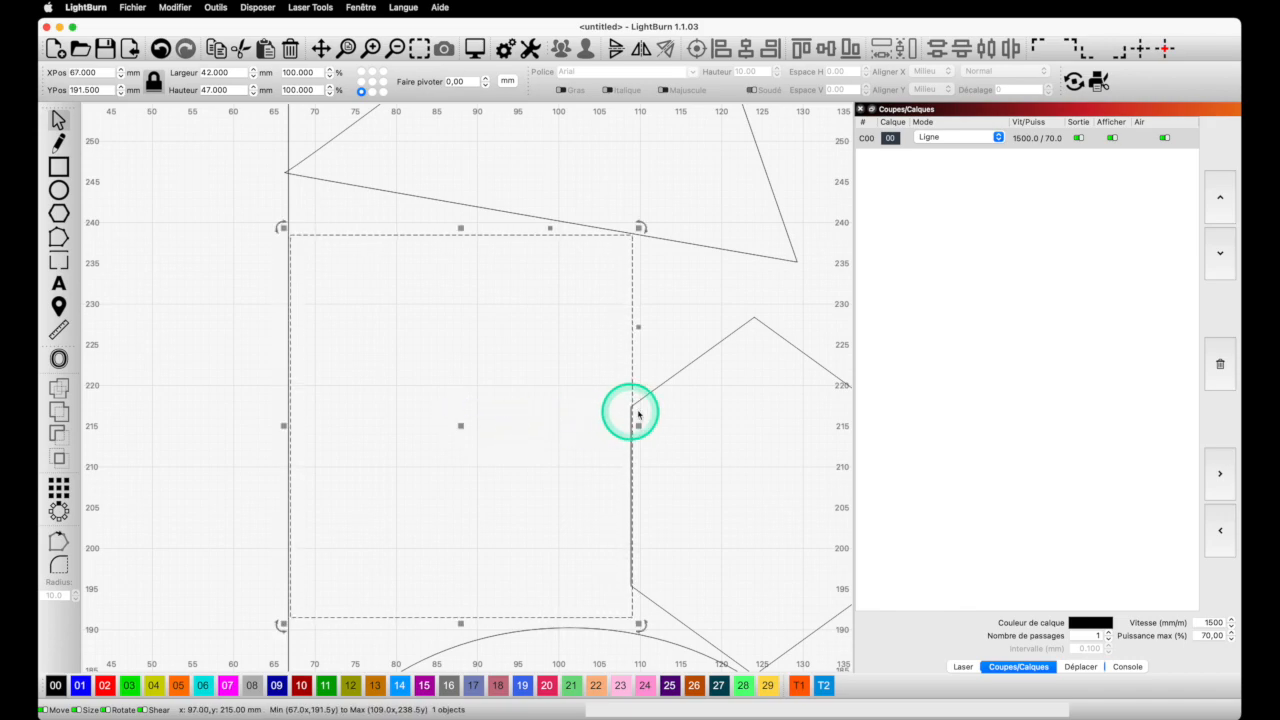
click(692, 365)
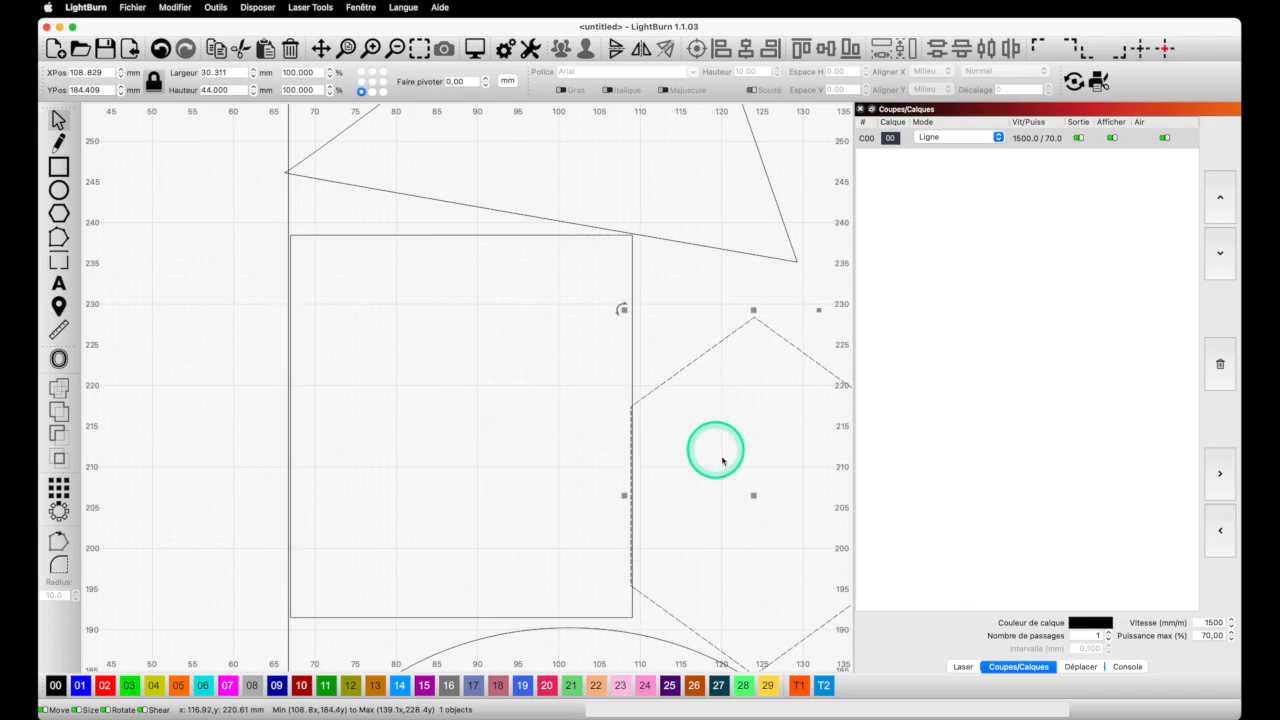
drag(753, 497, 740, 420)
Delete all the nested shapes and the bin outline from the workspace
scroll(740, 420, down, 5)
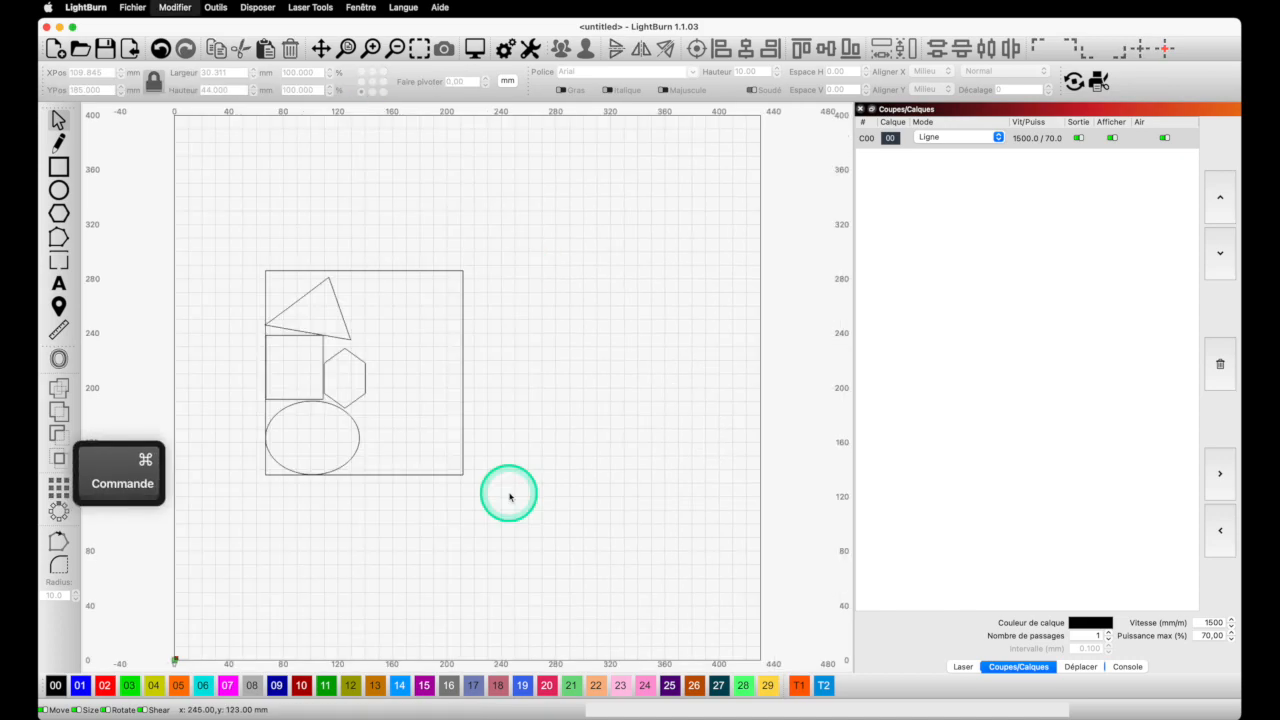
key(super+a)
key(Delete)
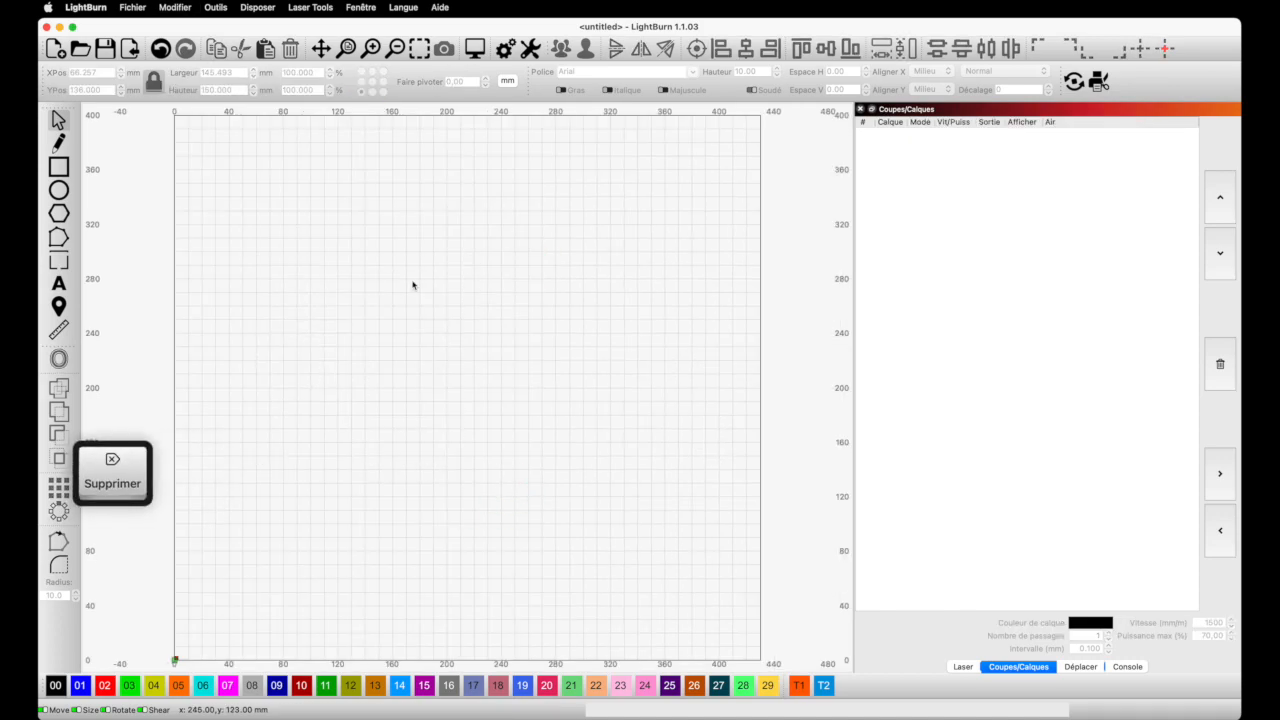
click(257, 8)
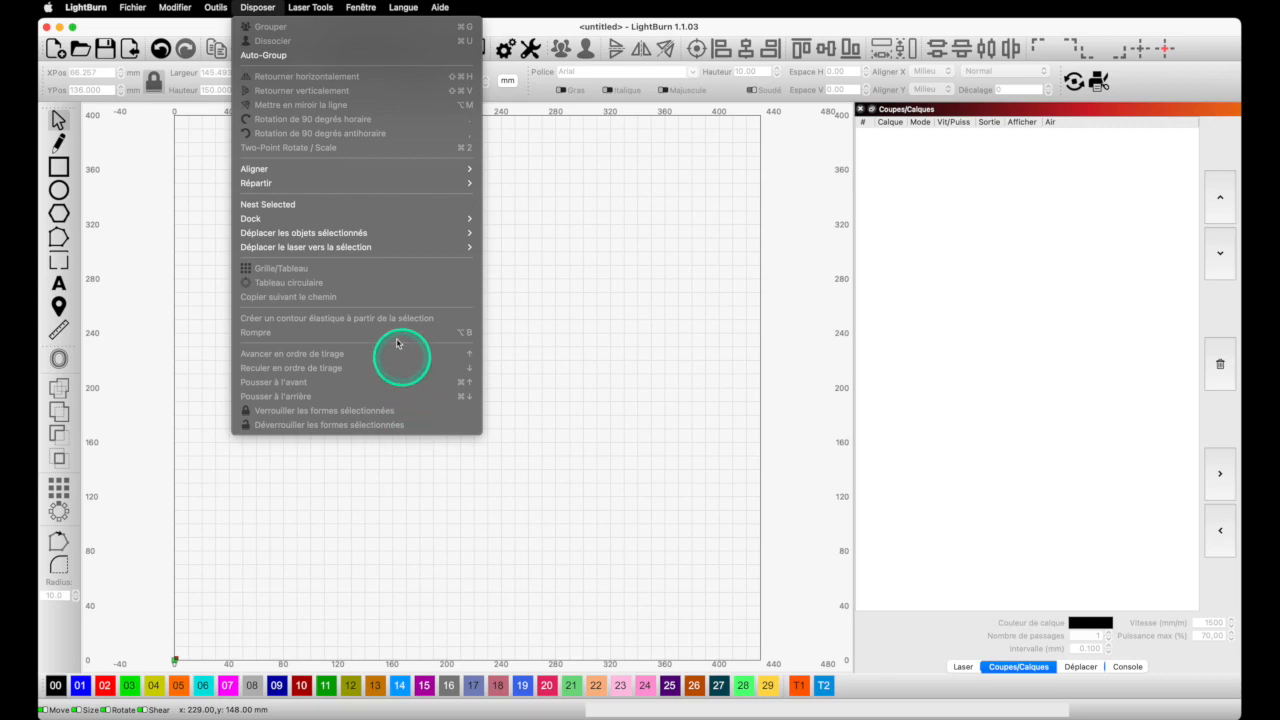
click(316, 8)
click(316, 8)
click(312, 7)
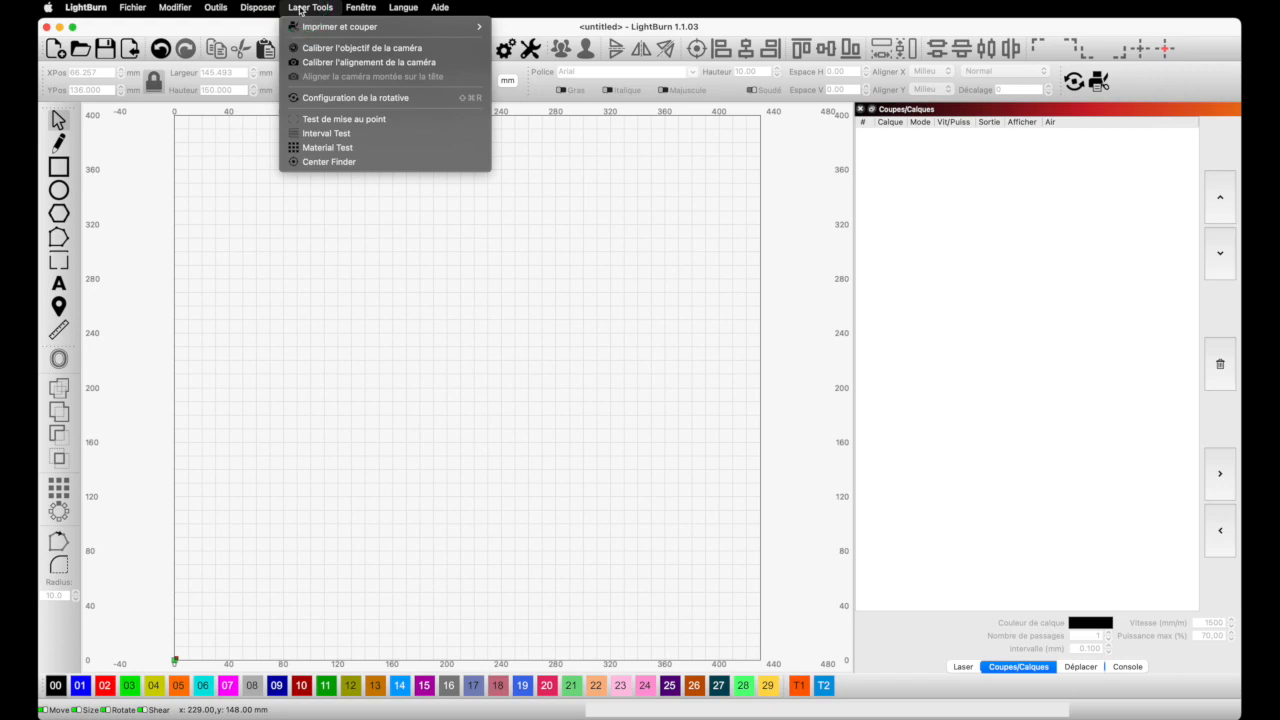
click(336, 28)
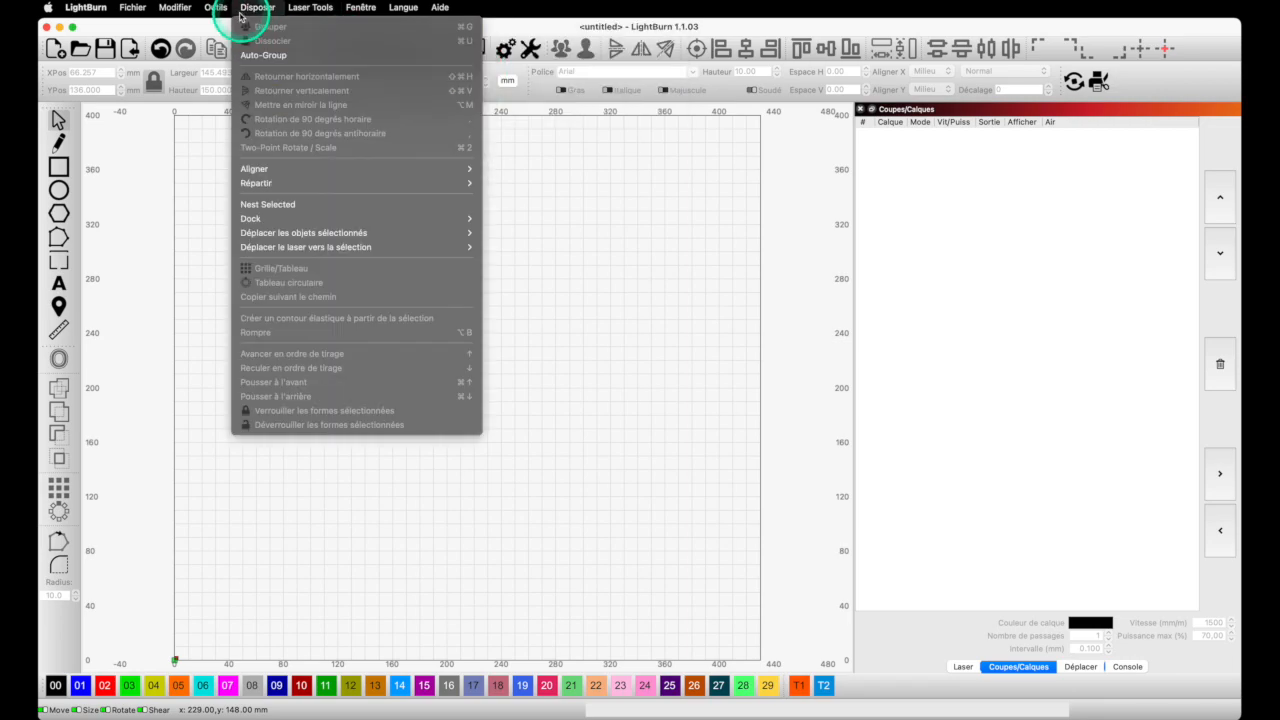
mouse_move(217, 9)
mouse_move(317, 9)
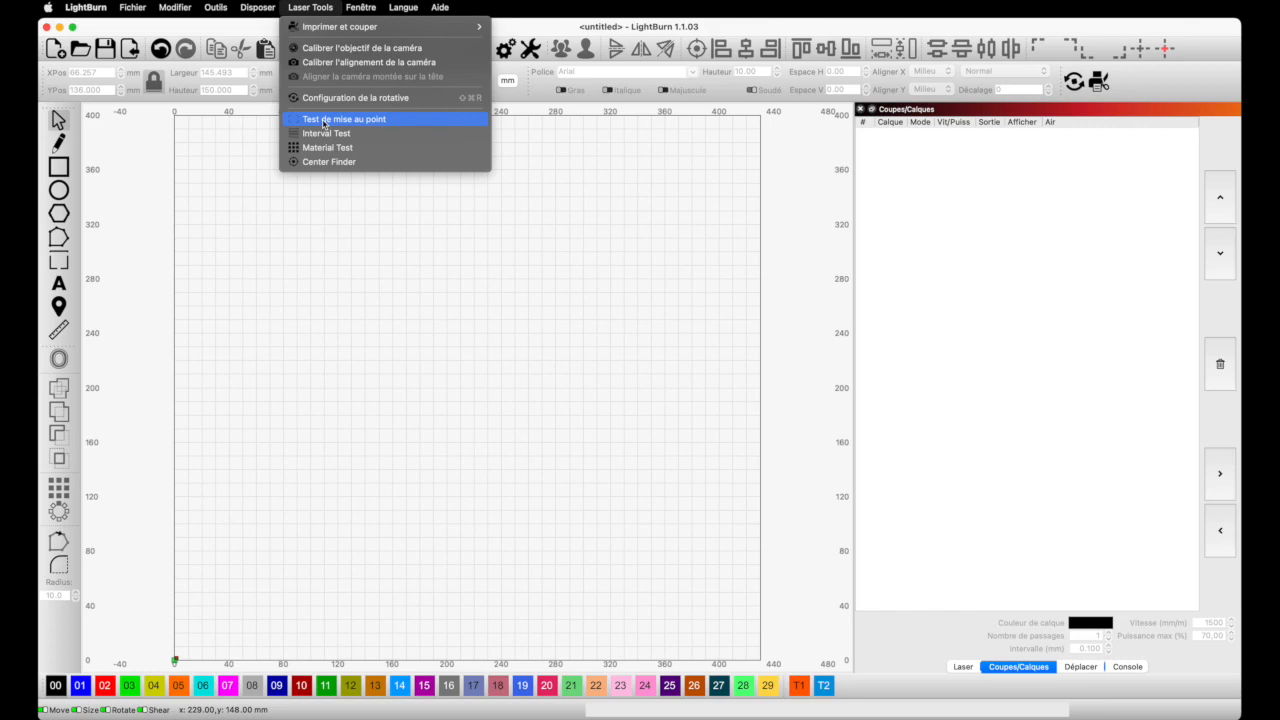
Open the Interval Test and set its speed to 3000 mm/min, power to 65% and size to 7 mm
click(318, 136)
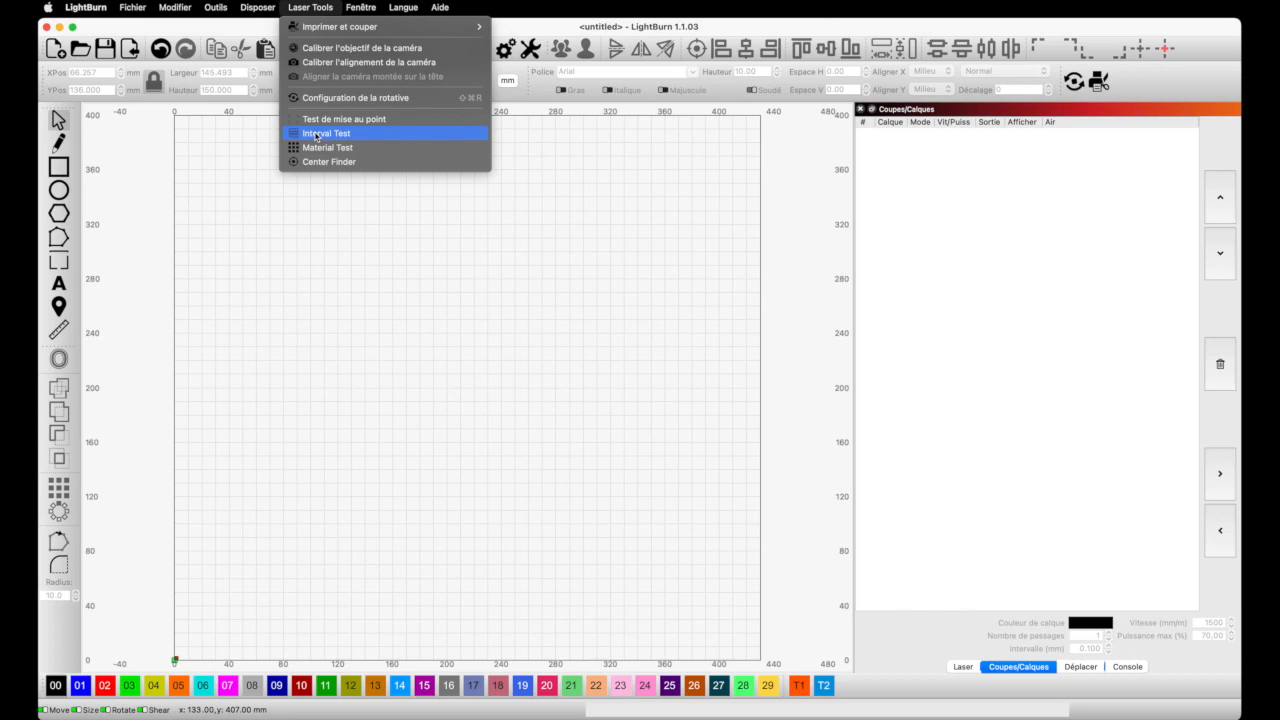
click(341, 136)
click(341, 136)
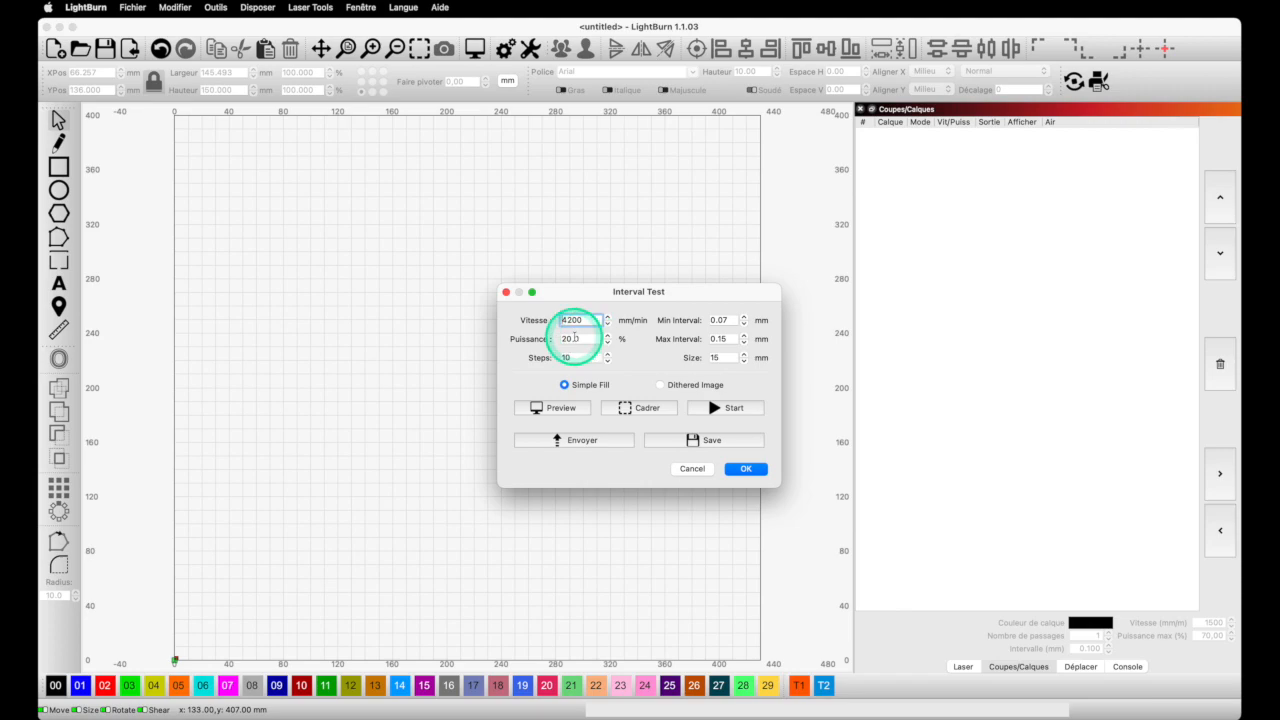
double_click(580, 320)
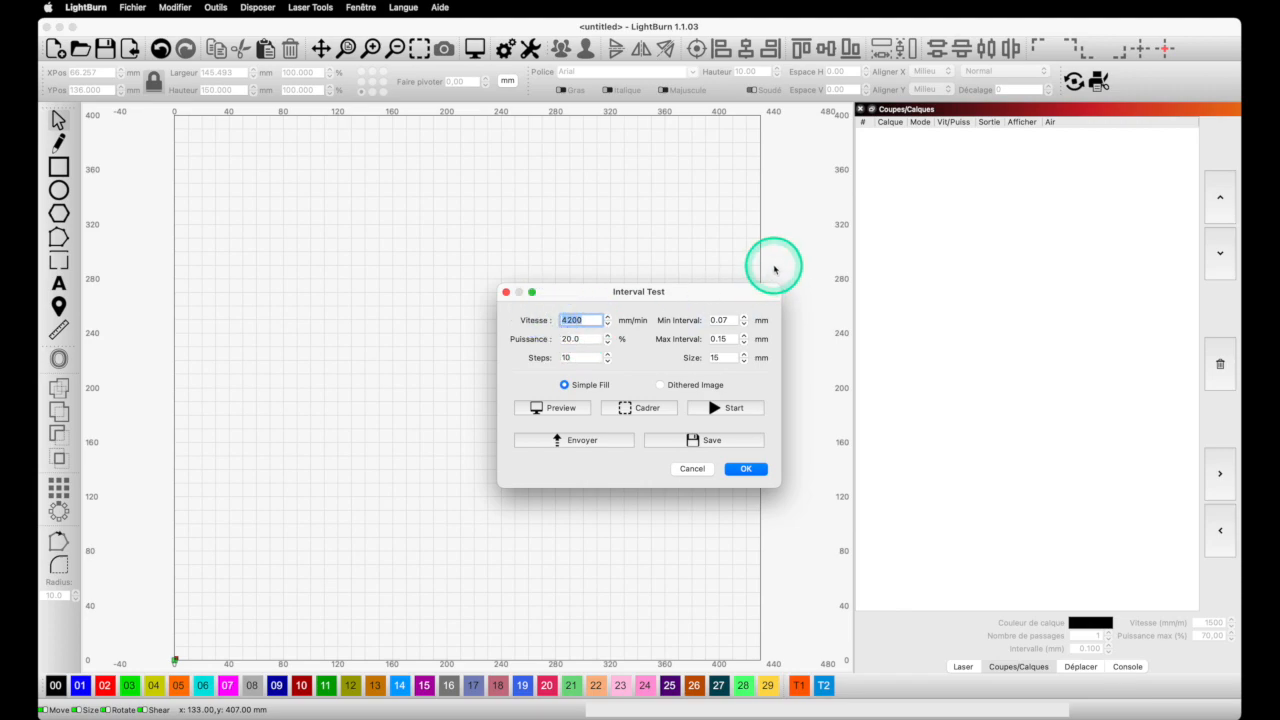
text(3000)
double_click(566, 339)
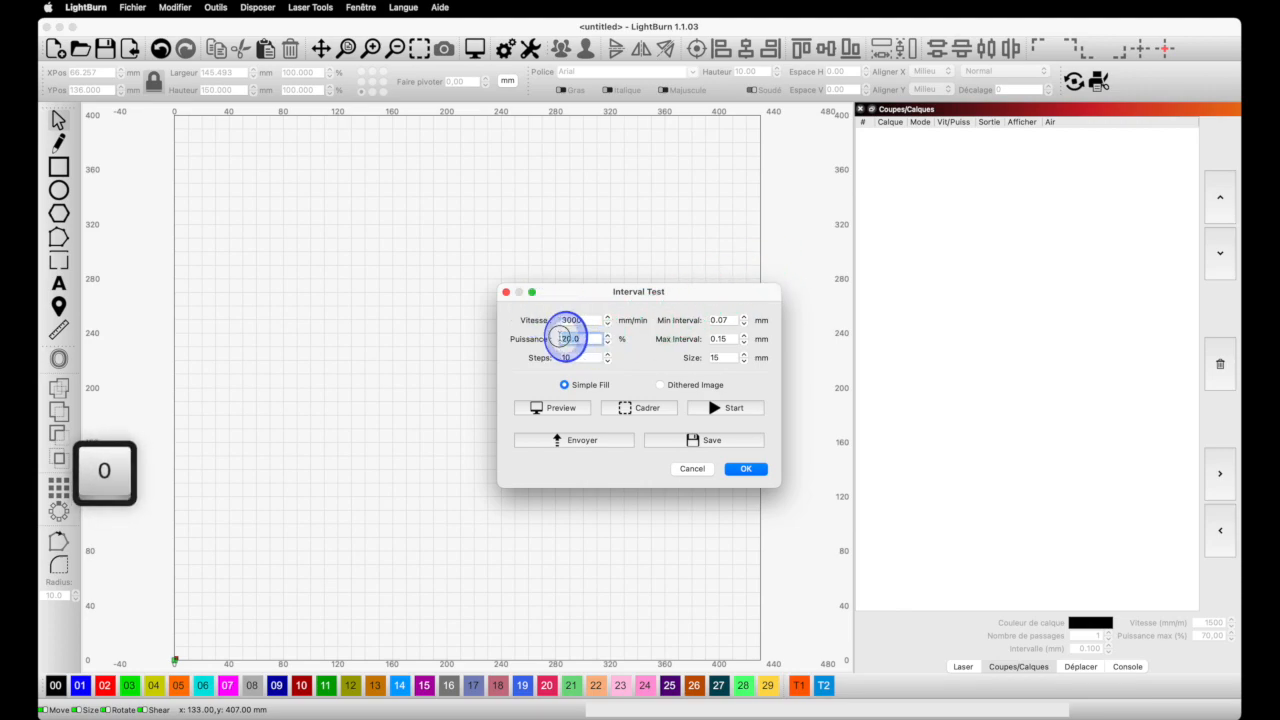
text(65)
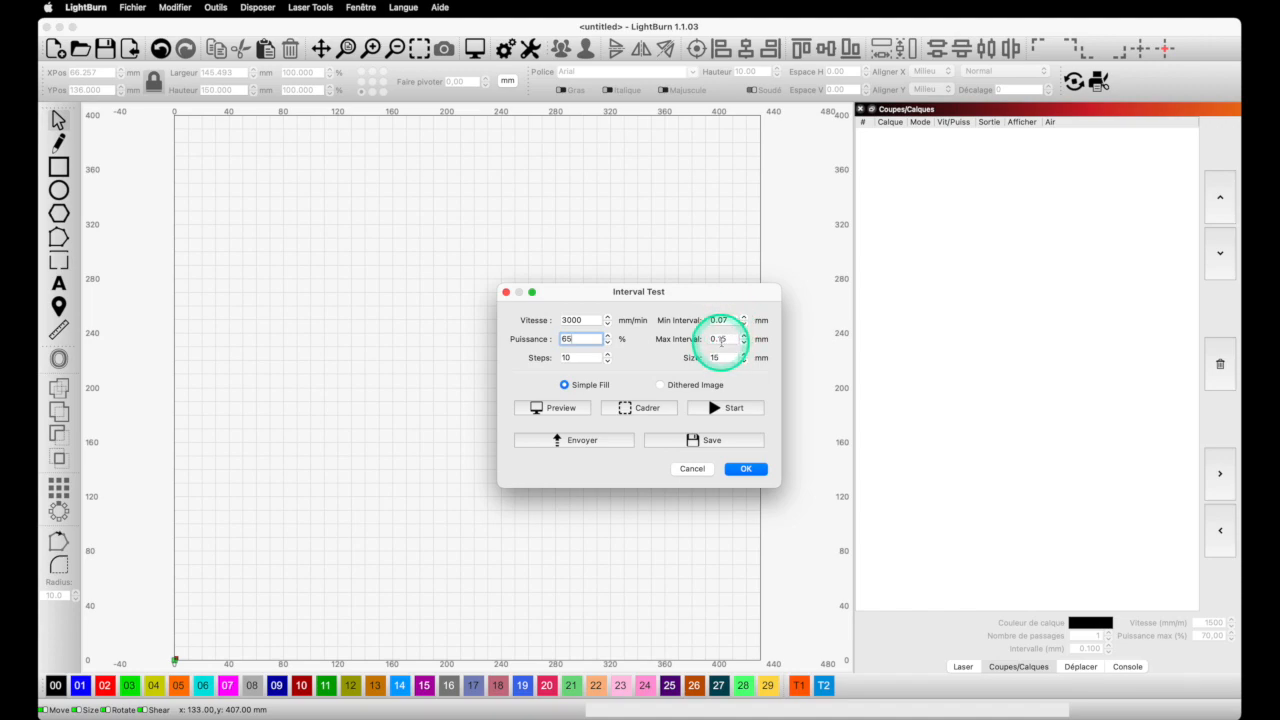
double_click(729, 357)
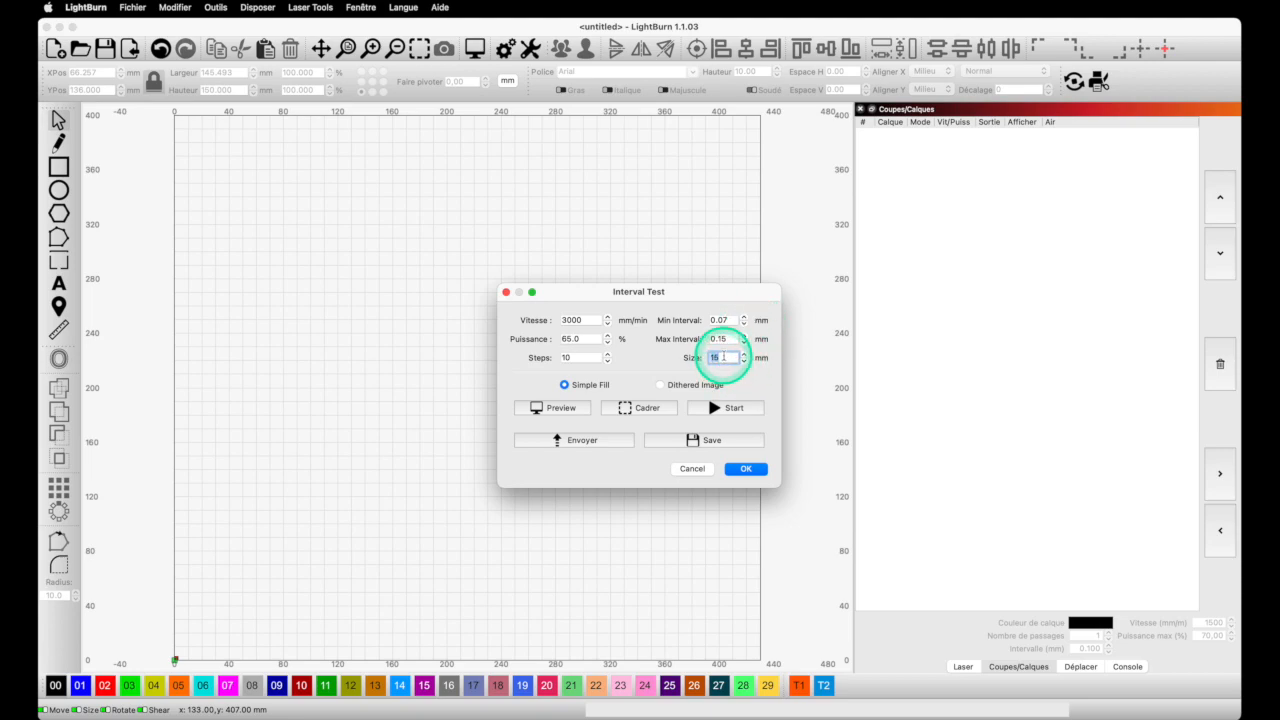
text(7)
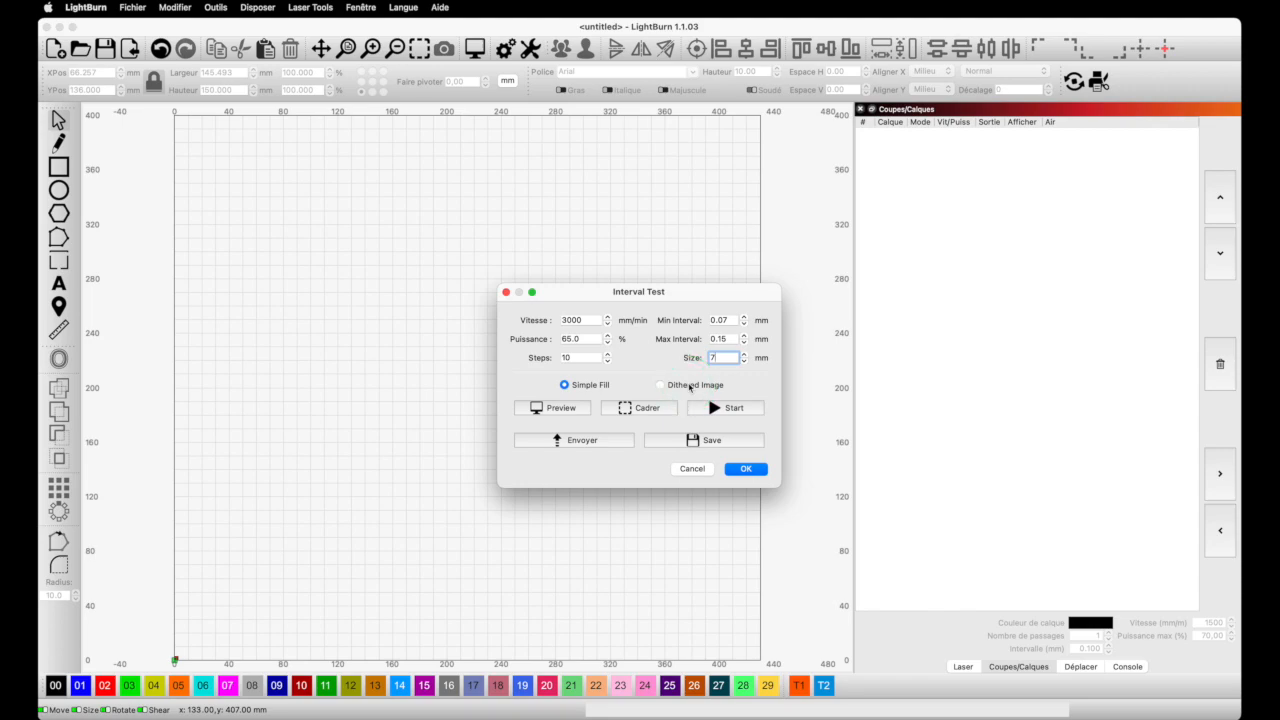
Preview the interval test patterns, then close the preview and accept the test settings
click(546, 410)
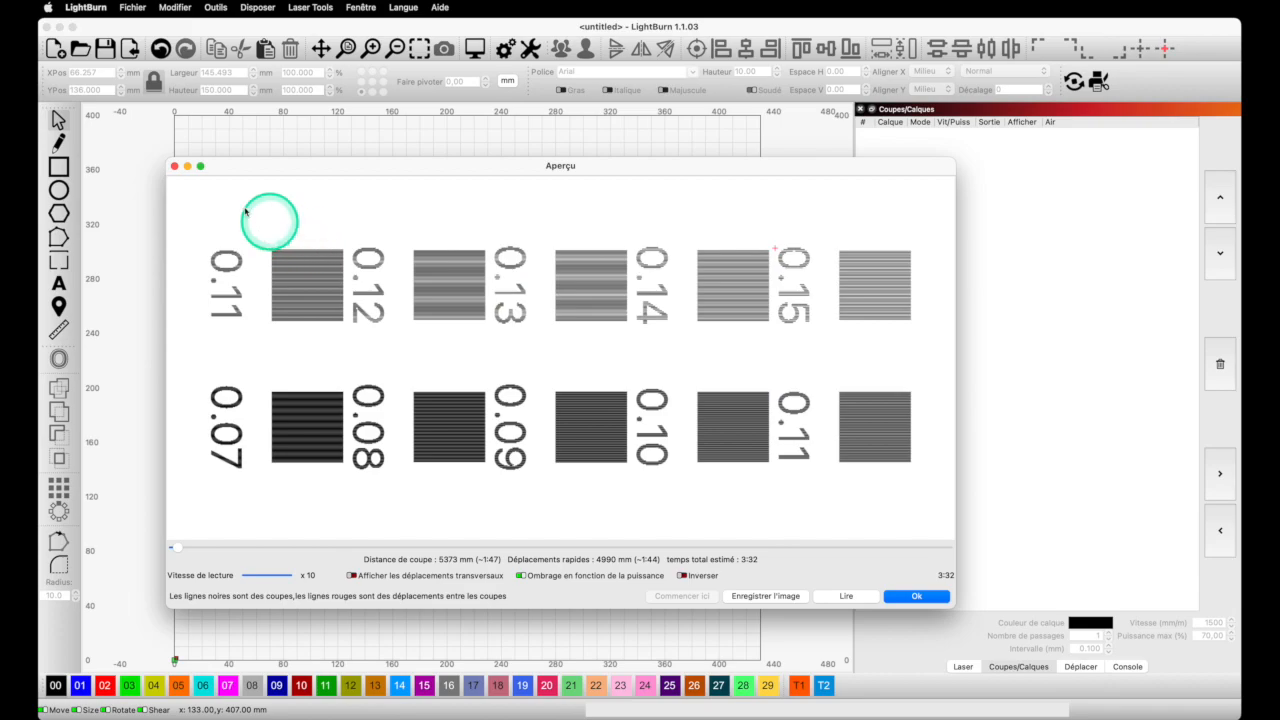
click(174, 166)
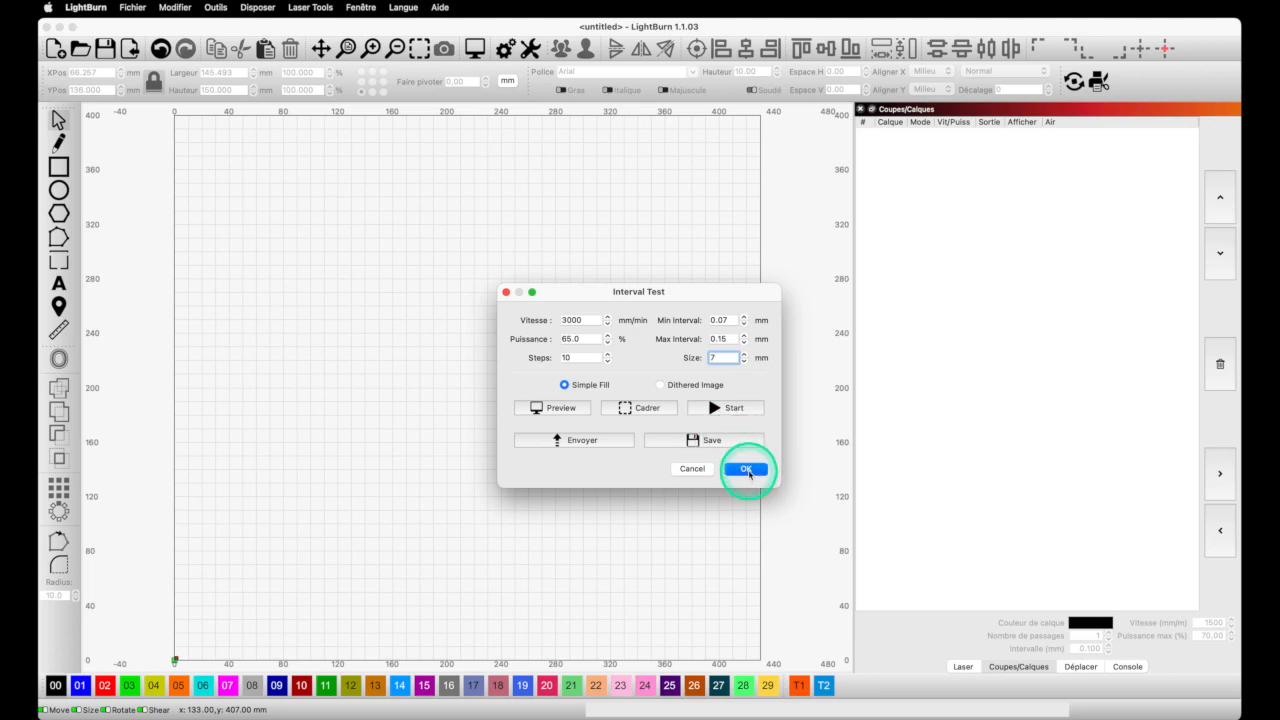
click(747, 469)
Open the Material Test generator and reposition its dialog over the workspace
click(311, 7)
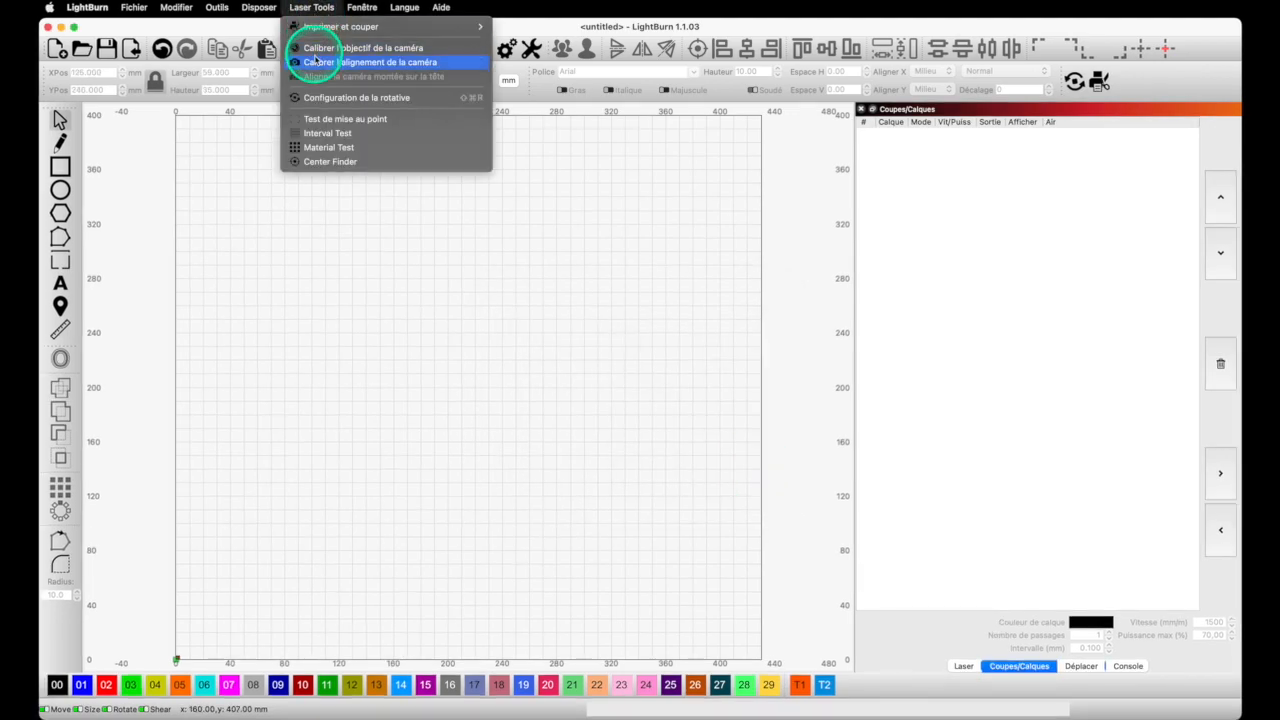
click(329, 149)
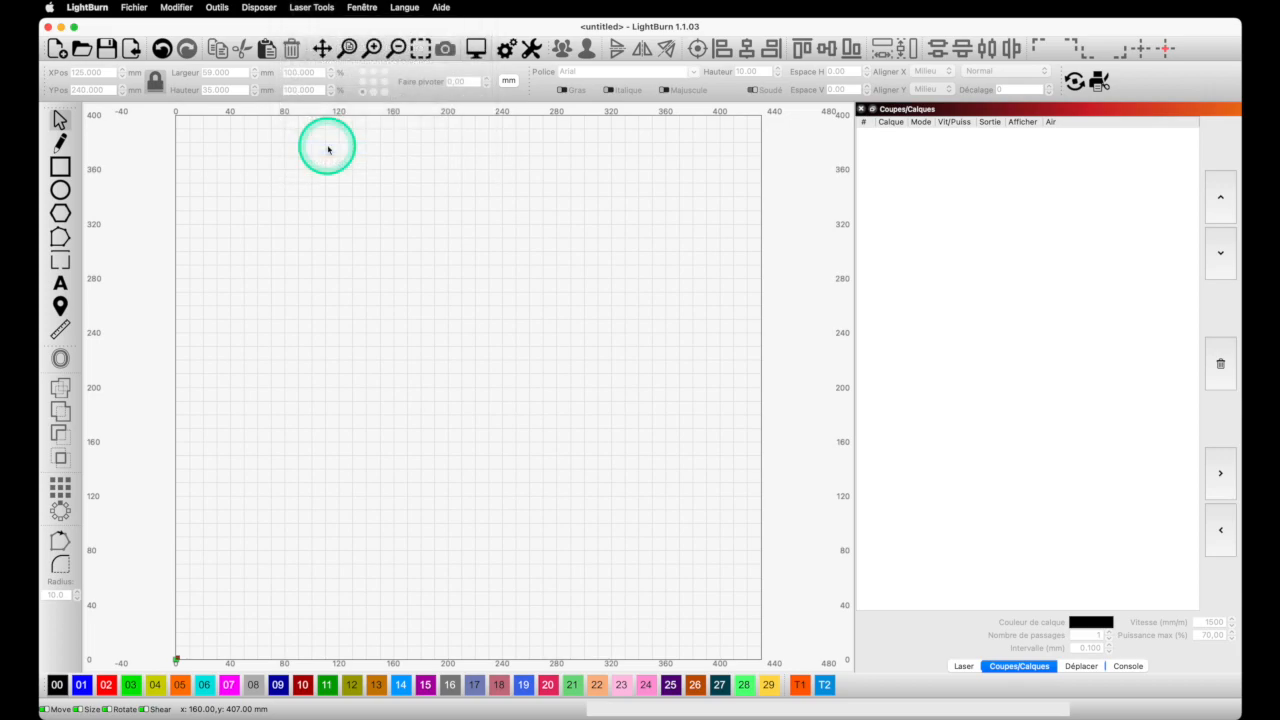
drag(615, 277, 463, 225)
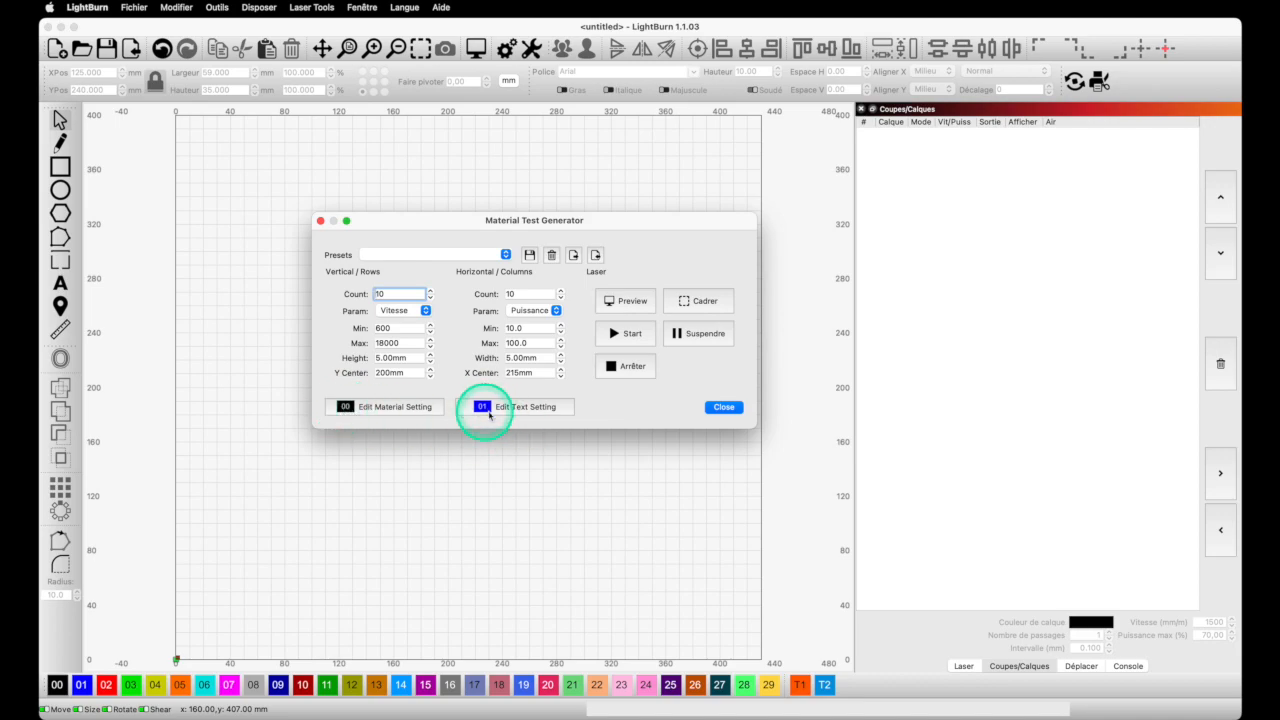
Review the material test's cut settings, checking the fill mode, line interval and lines per inch, and accept them
click(347, 407)
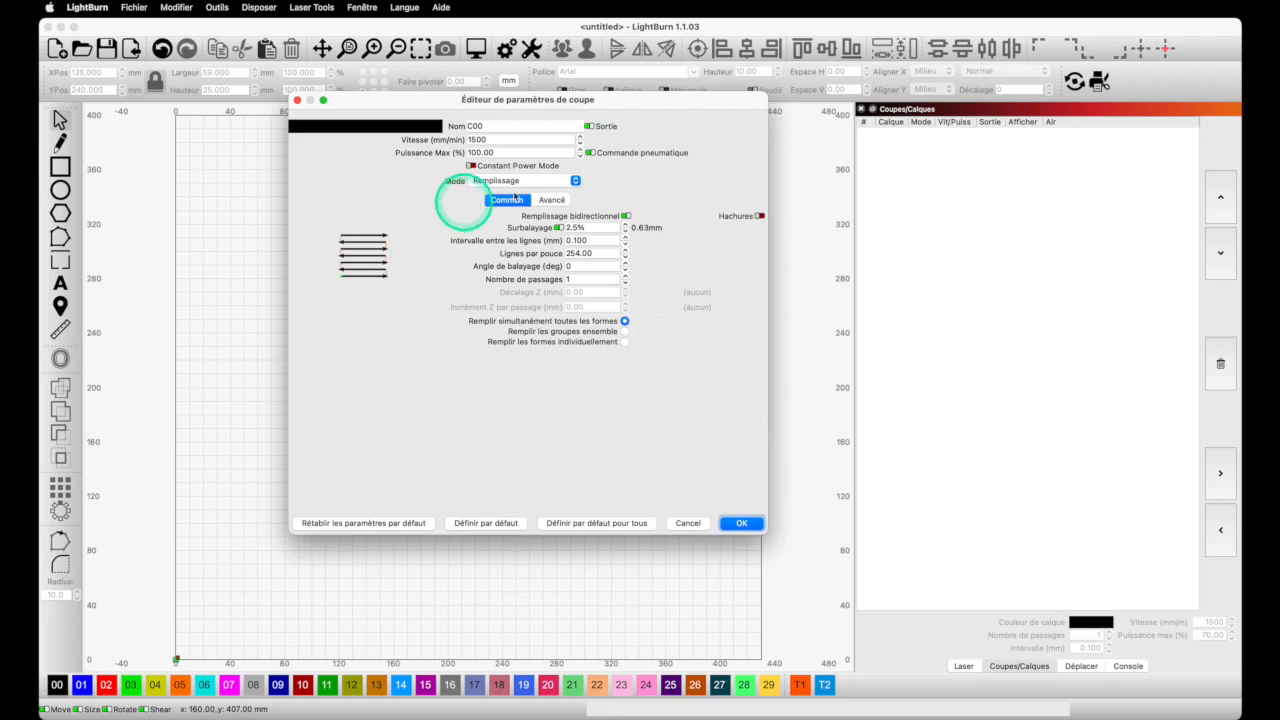
click(538, 180)
click(538, 183)
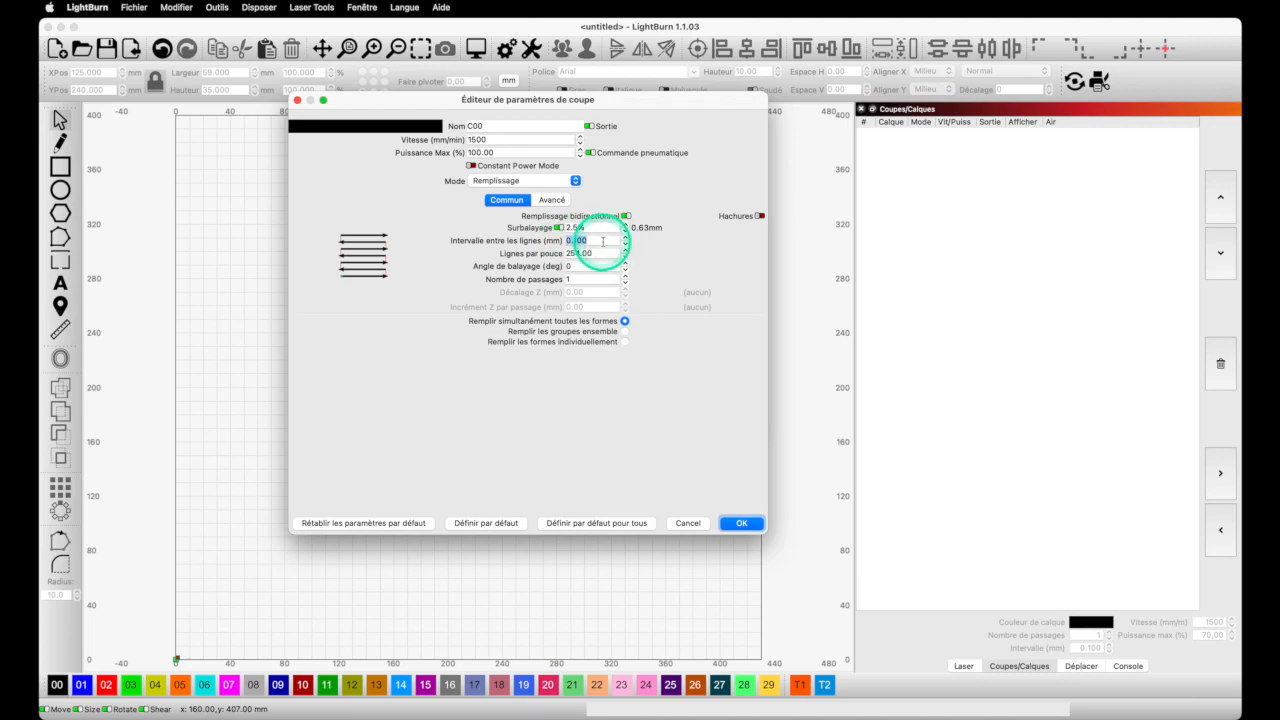
click(602, 252)
click(596, 241)
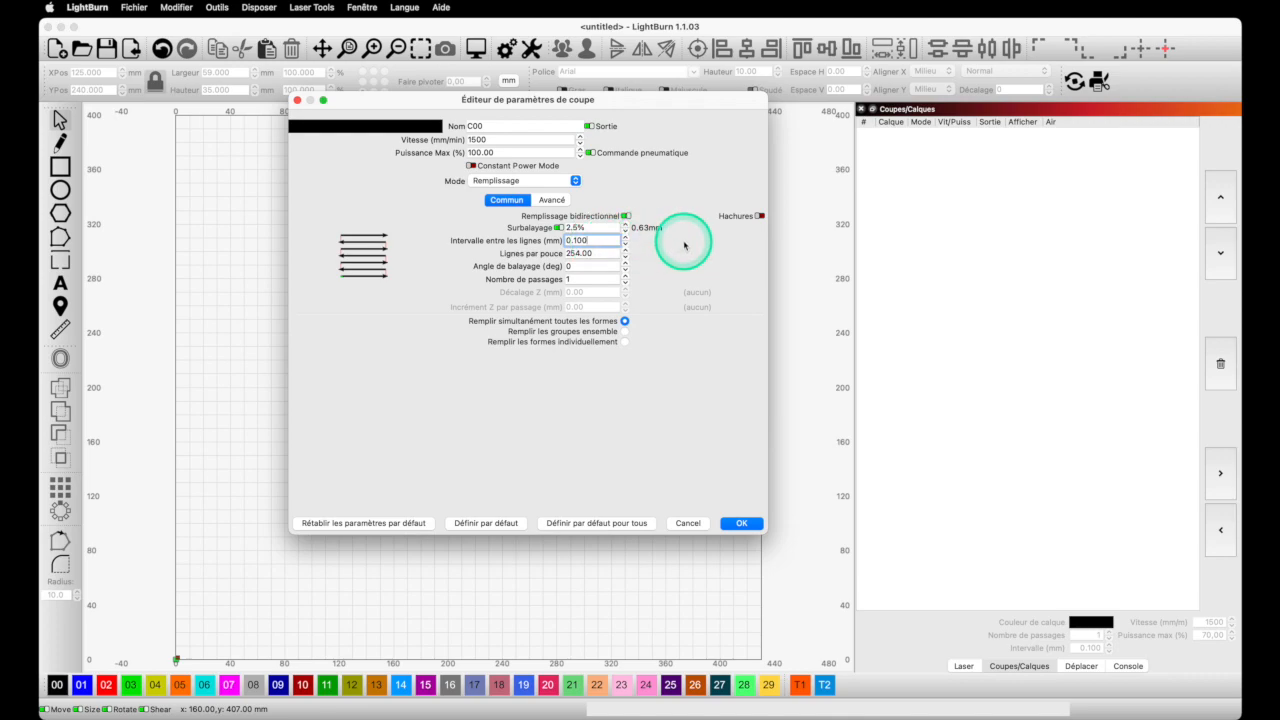
click(745, 520)
In the material test's text settings, set the speed of the line made after the fill to 1200 mm/min and accept
click(488, 412)
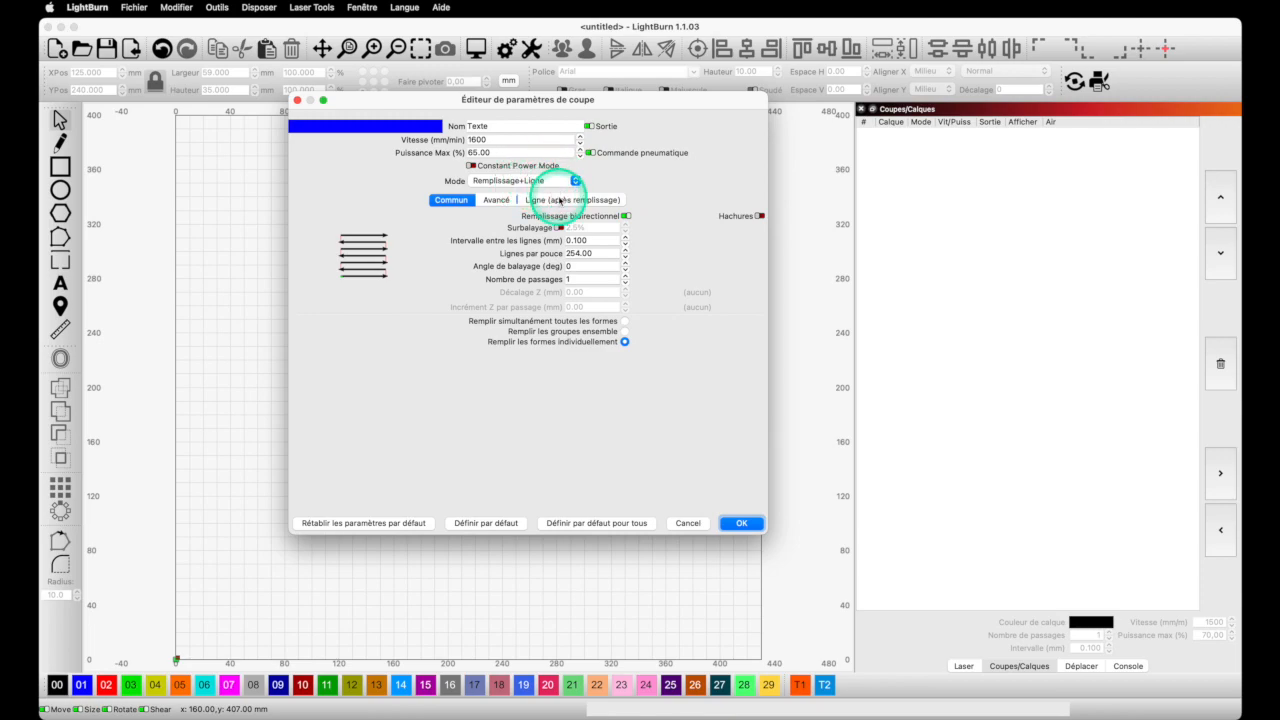
click(560, 200)
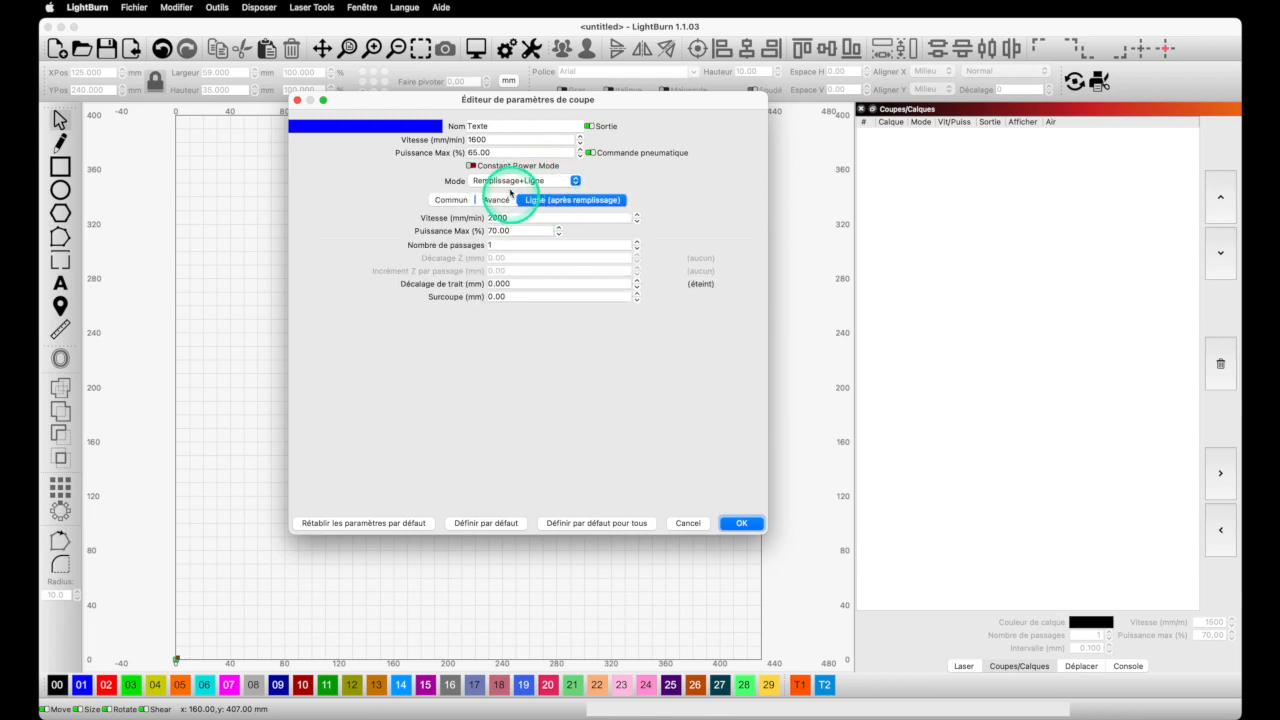
double_click(484, 152)
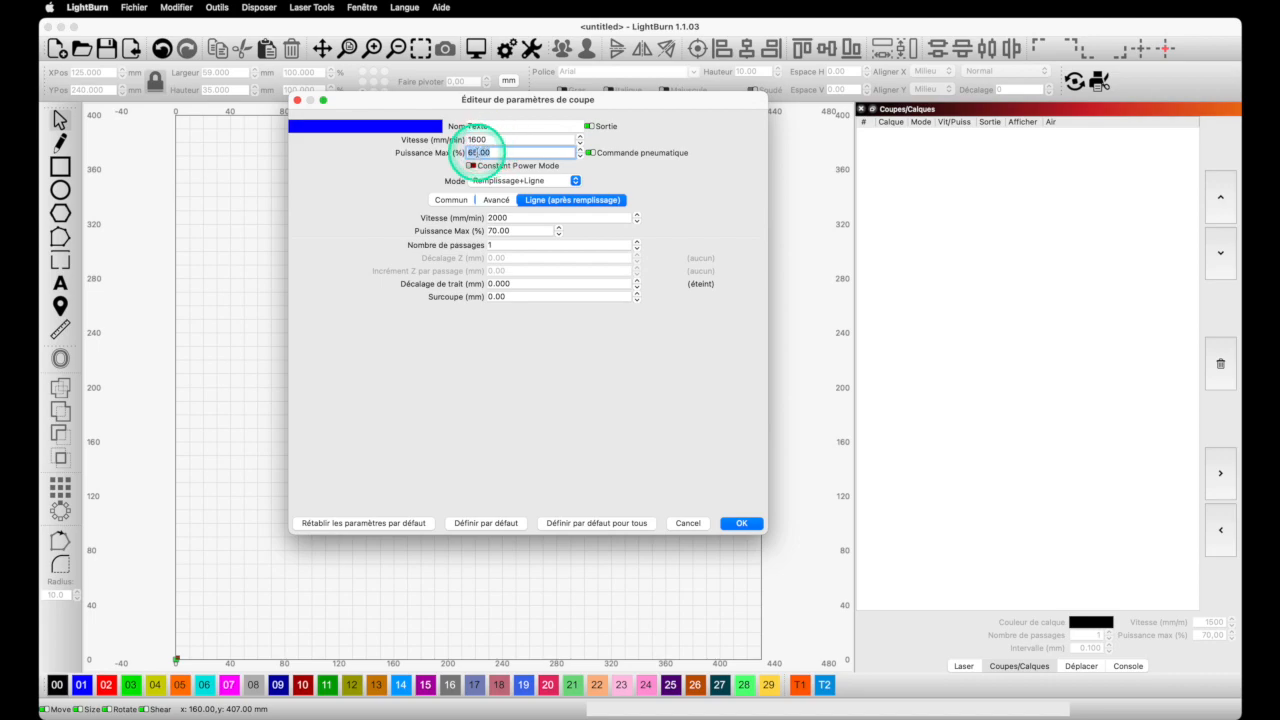
double_click(519, 218)
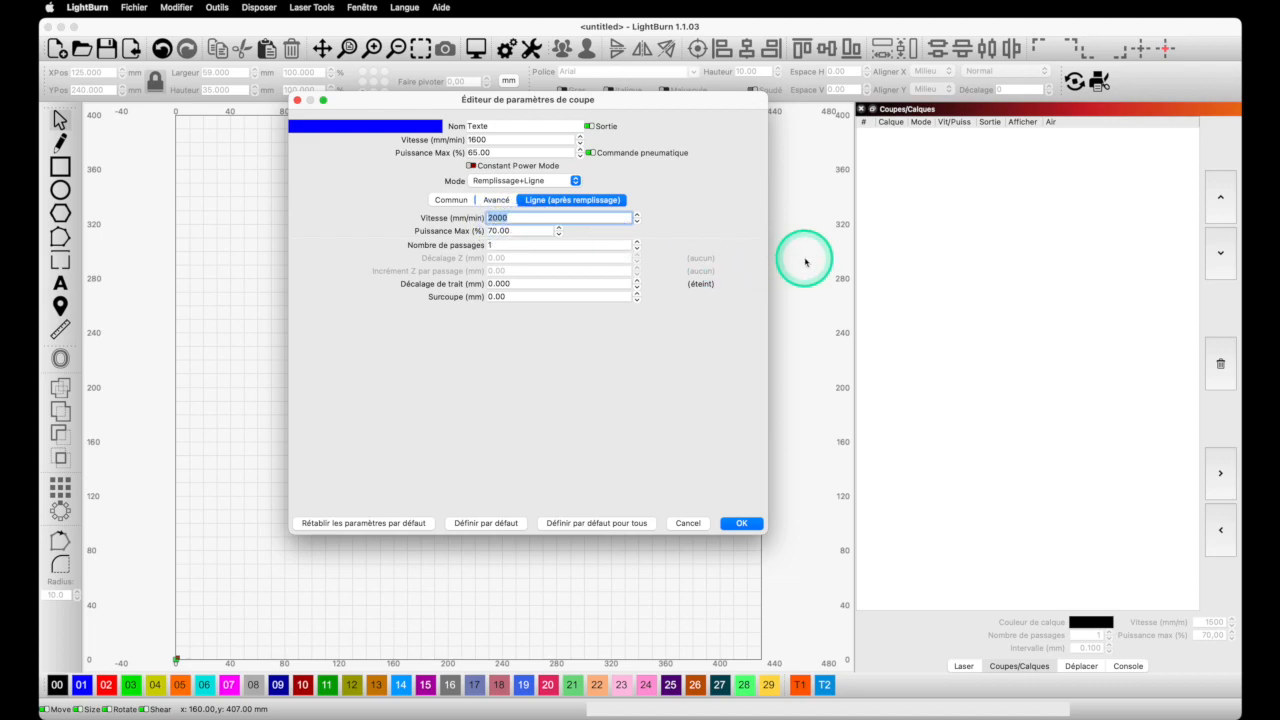
text(1200)
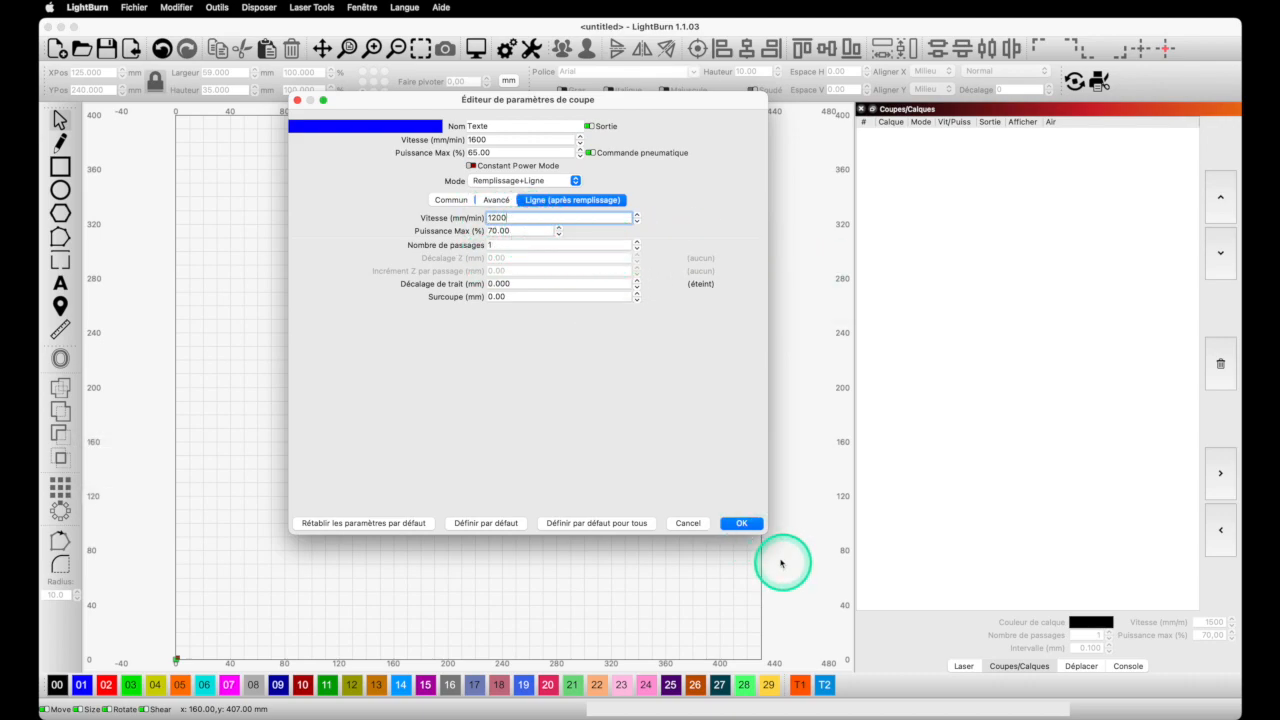
click(745, 525)
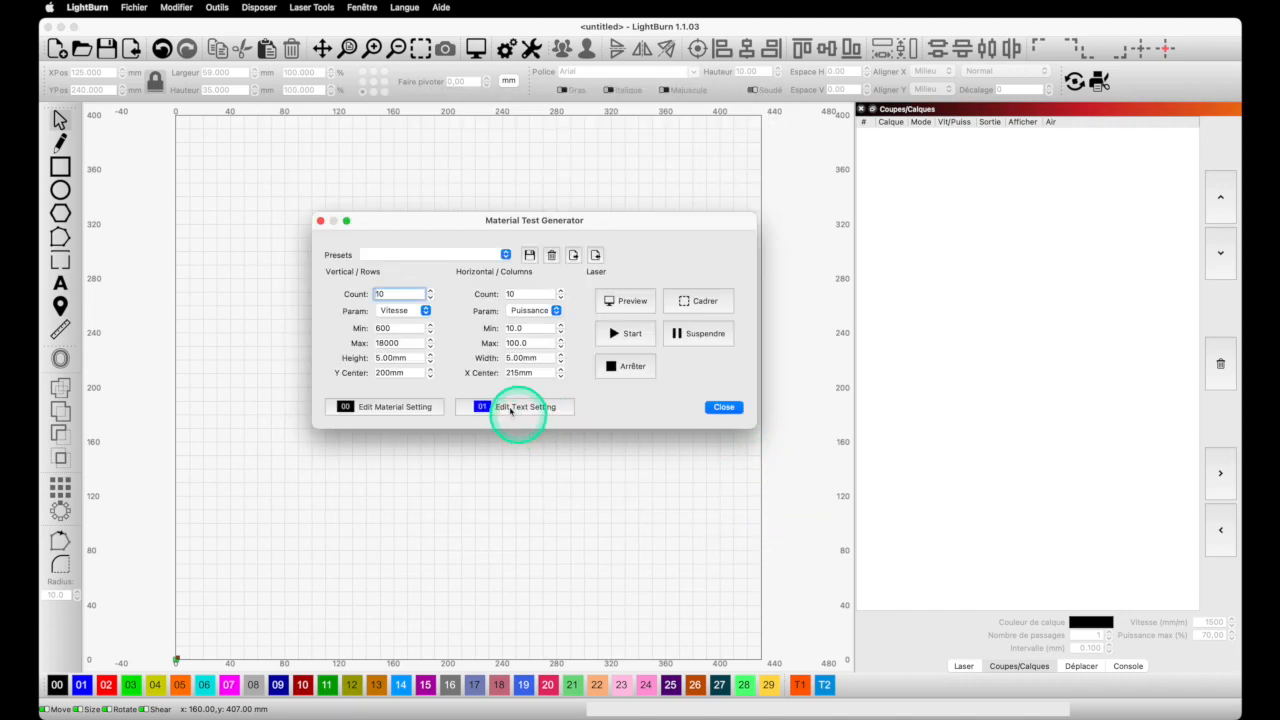
Set the material test's row speed range to a minimum of 500 and a maximum of 3000 mm/min
double_click(380, 292)
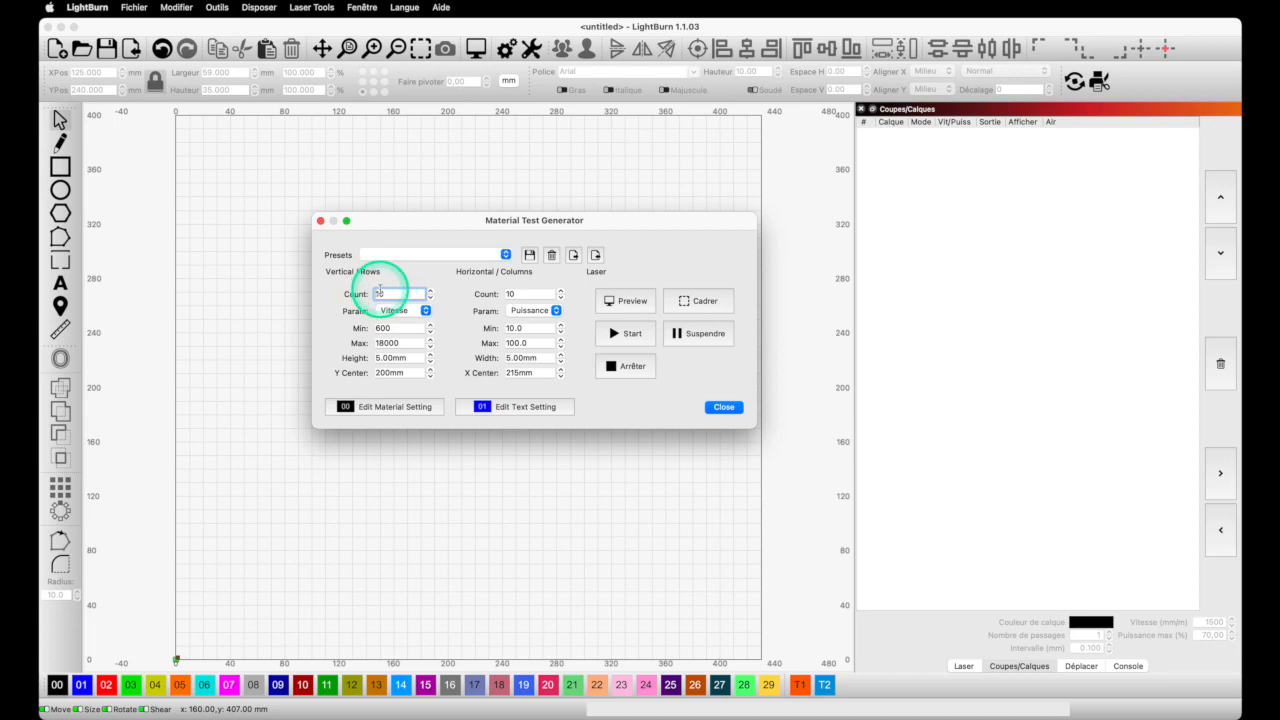
double_click(532, 295)
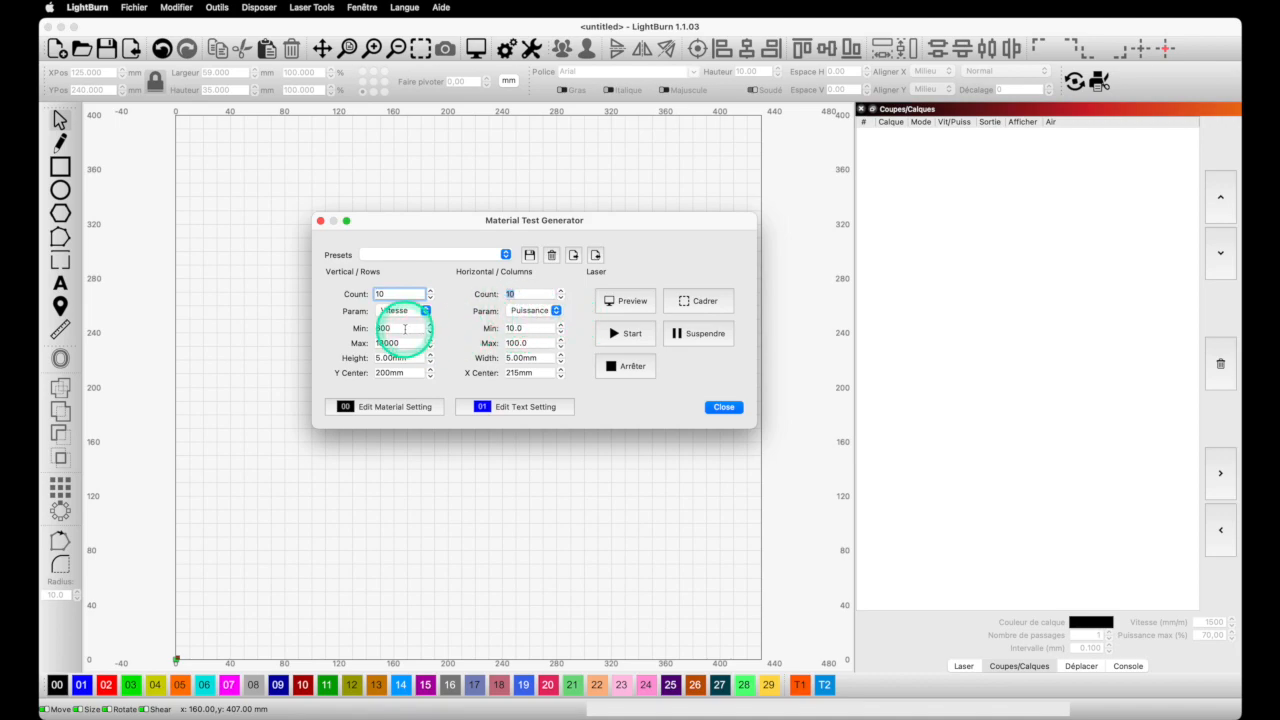
click(373, 328)
double_click(375, 328)
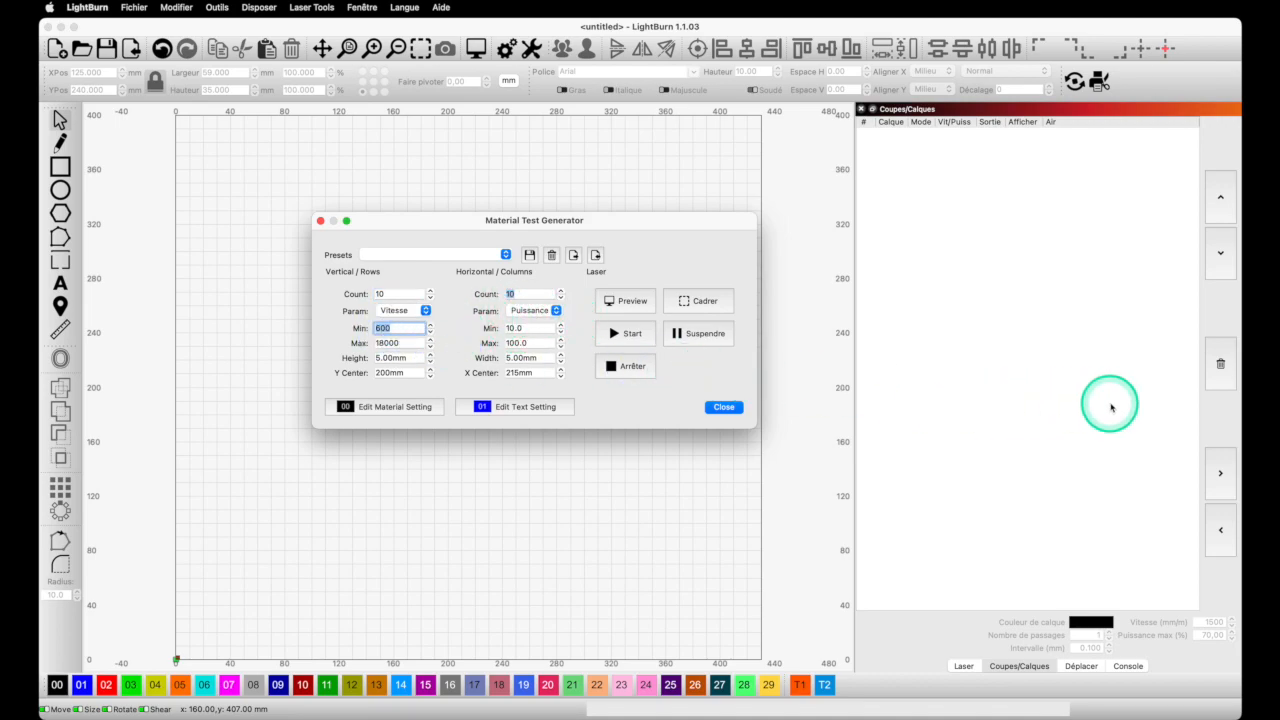
text(5)
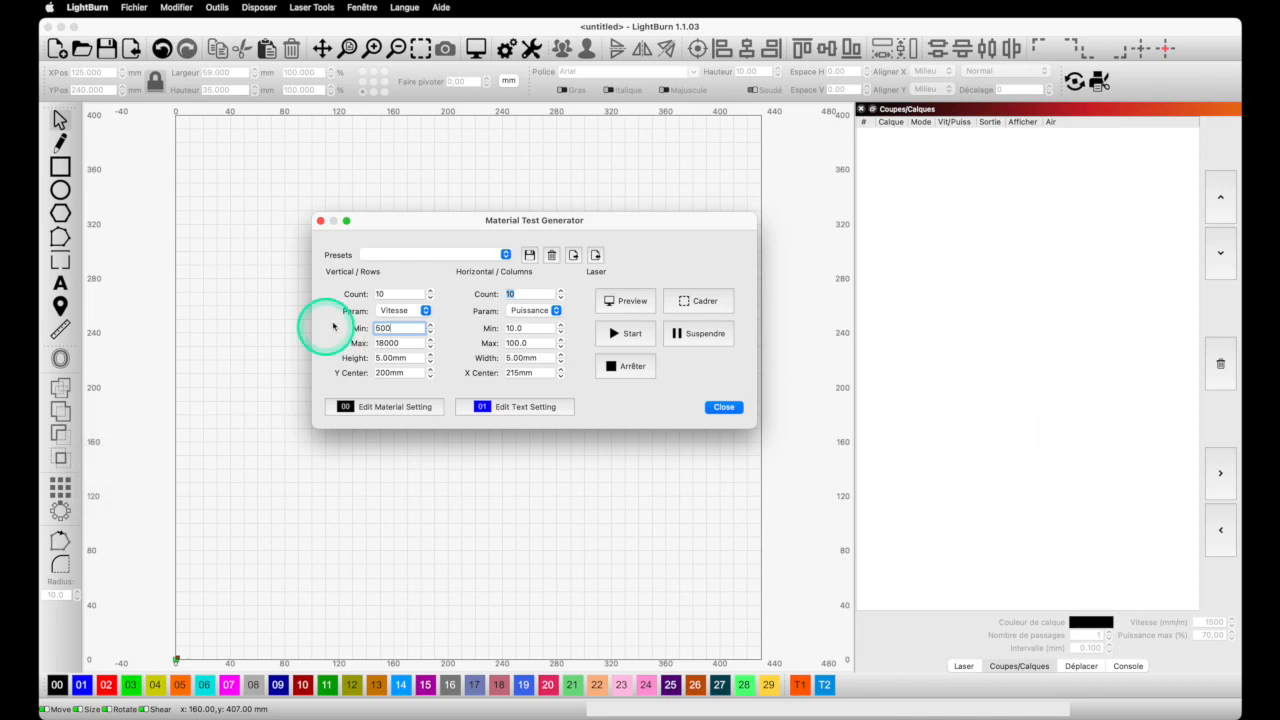
drag(414, 342, 376, 344)
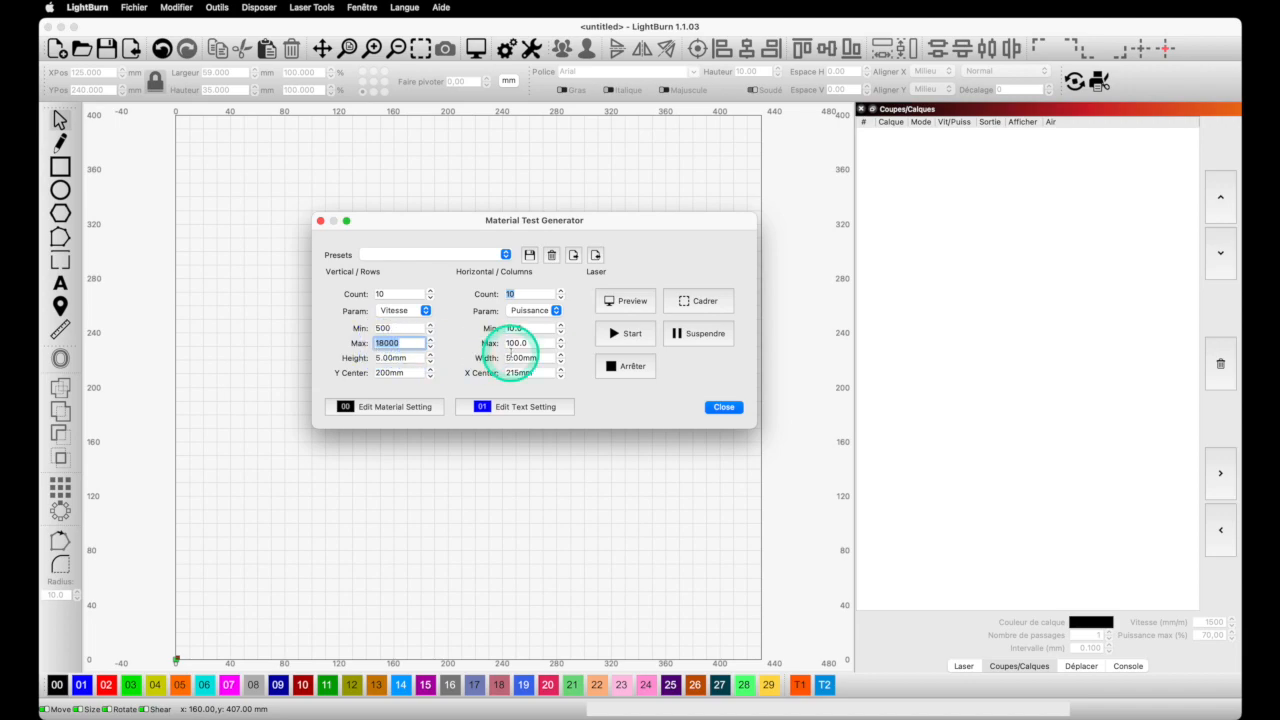
text(3000)
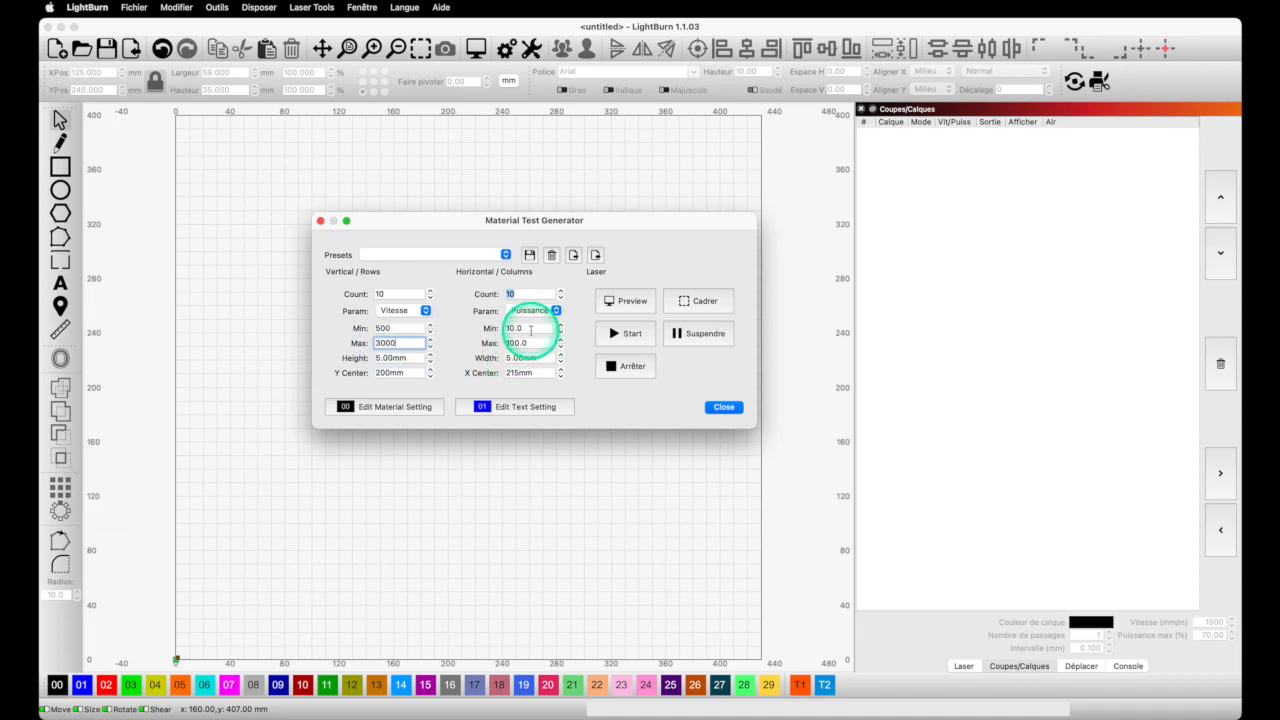
Set the column power range to a minimum of 25% and a maximum of 85%
click(533, 340)
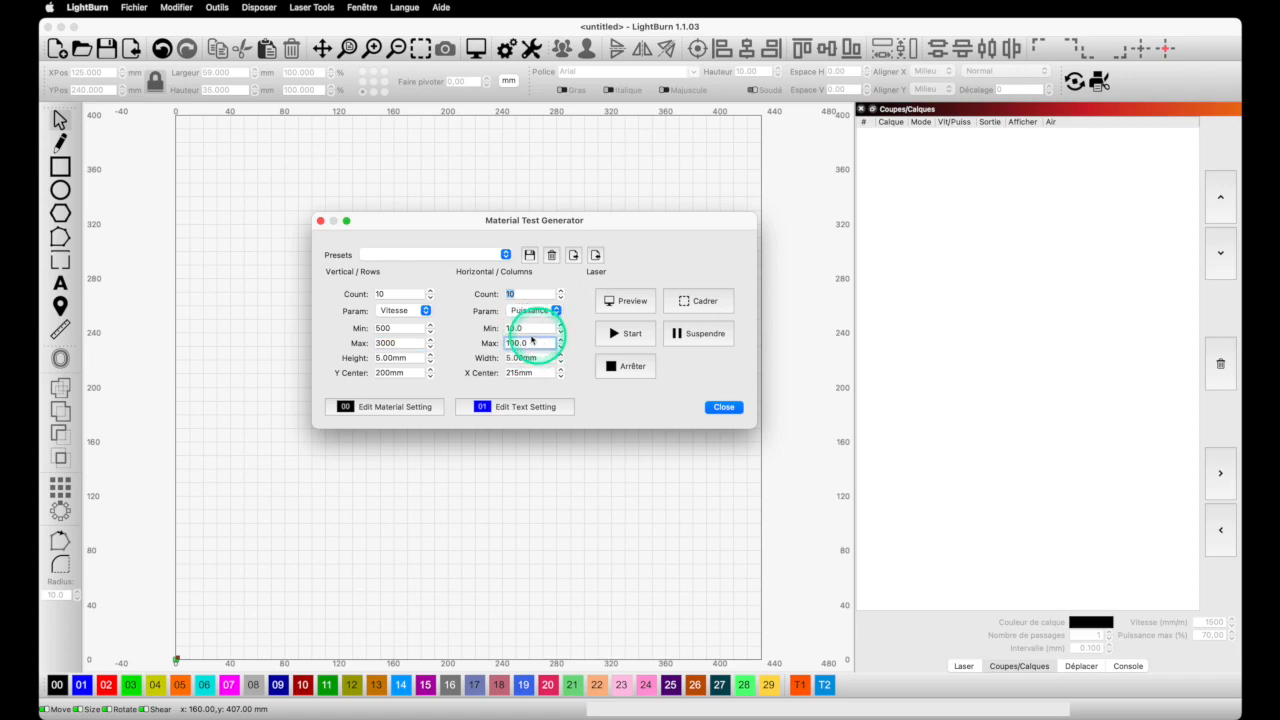
click(523, 328)
text(25)
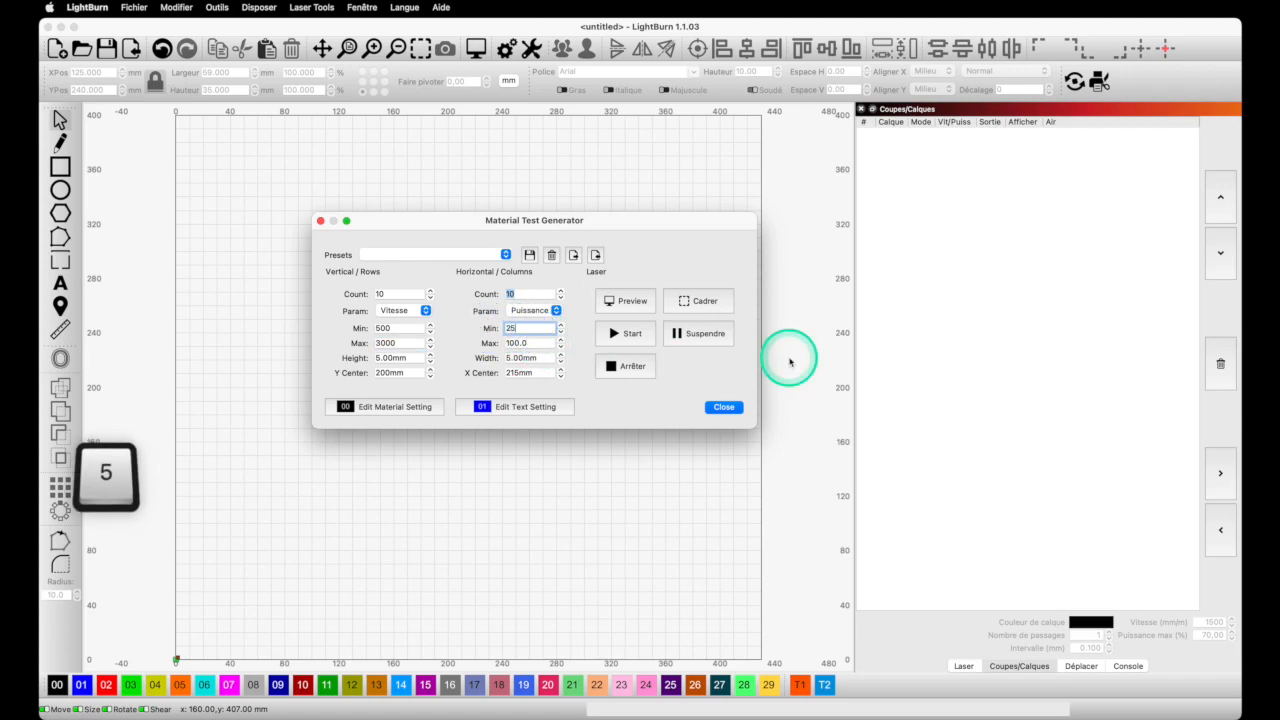
key(Tab)
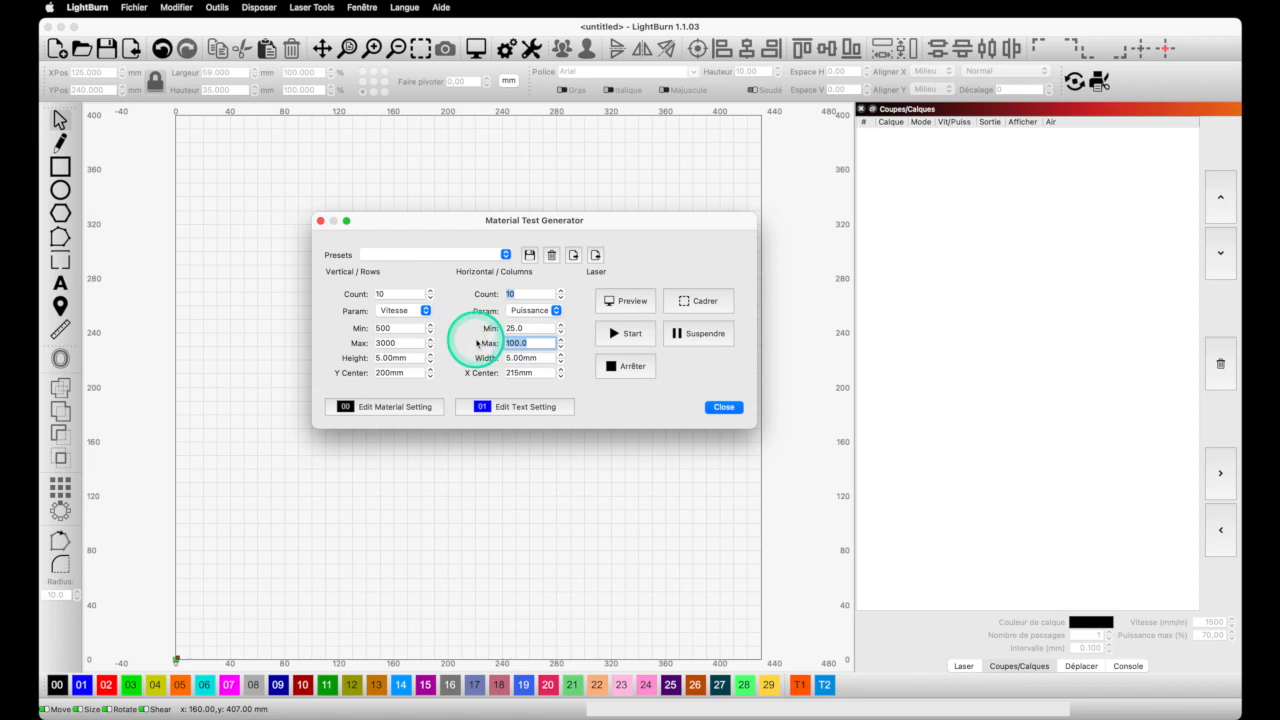
text(85)
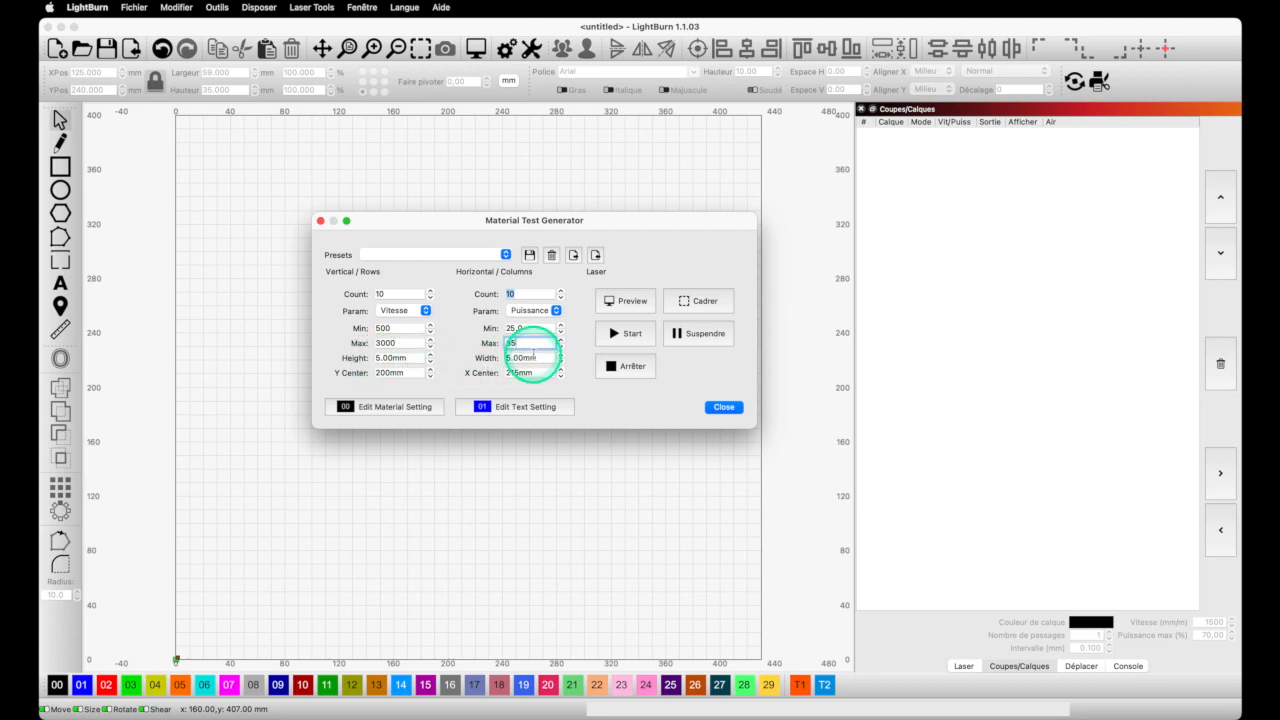
Set both the height and the width of the test squares to 7 mm
click(379, 358)
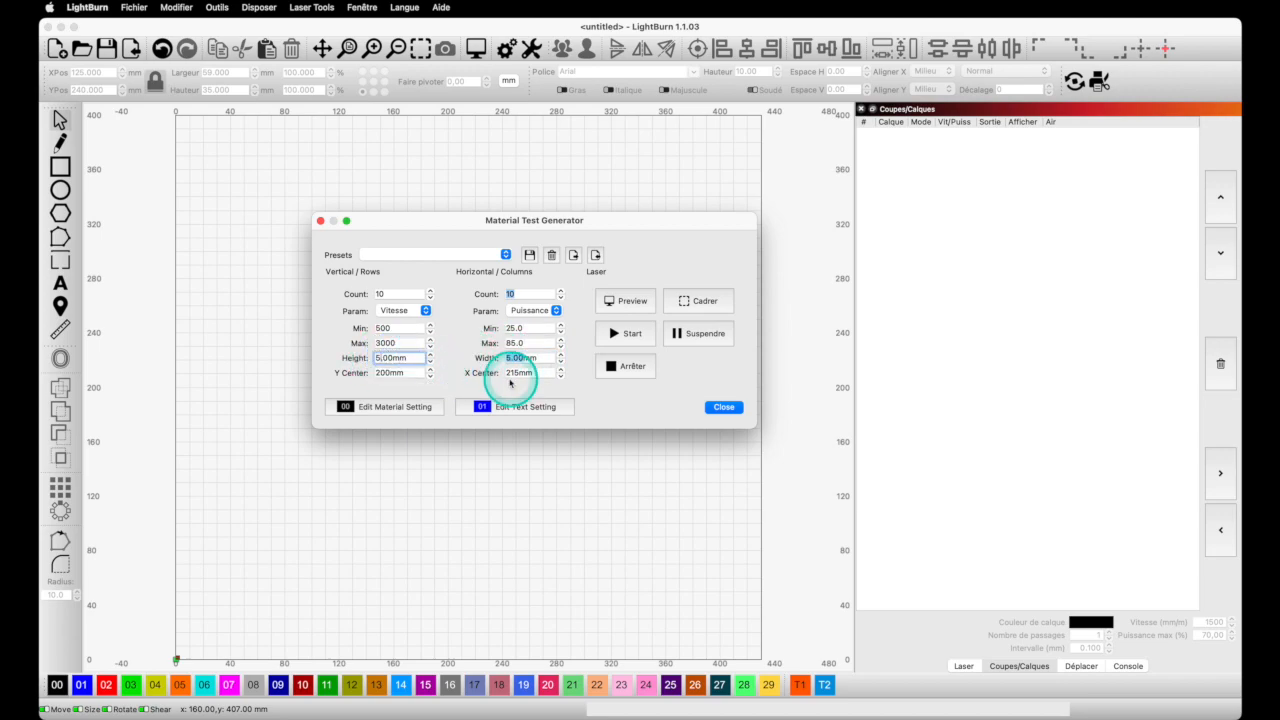
key(BackSpace)
text(7)
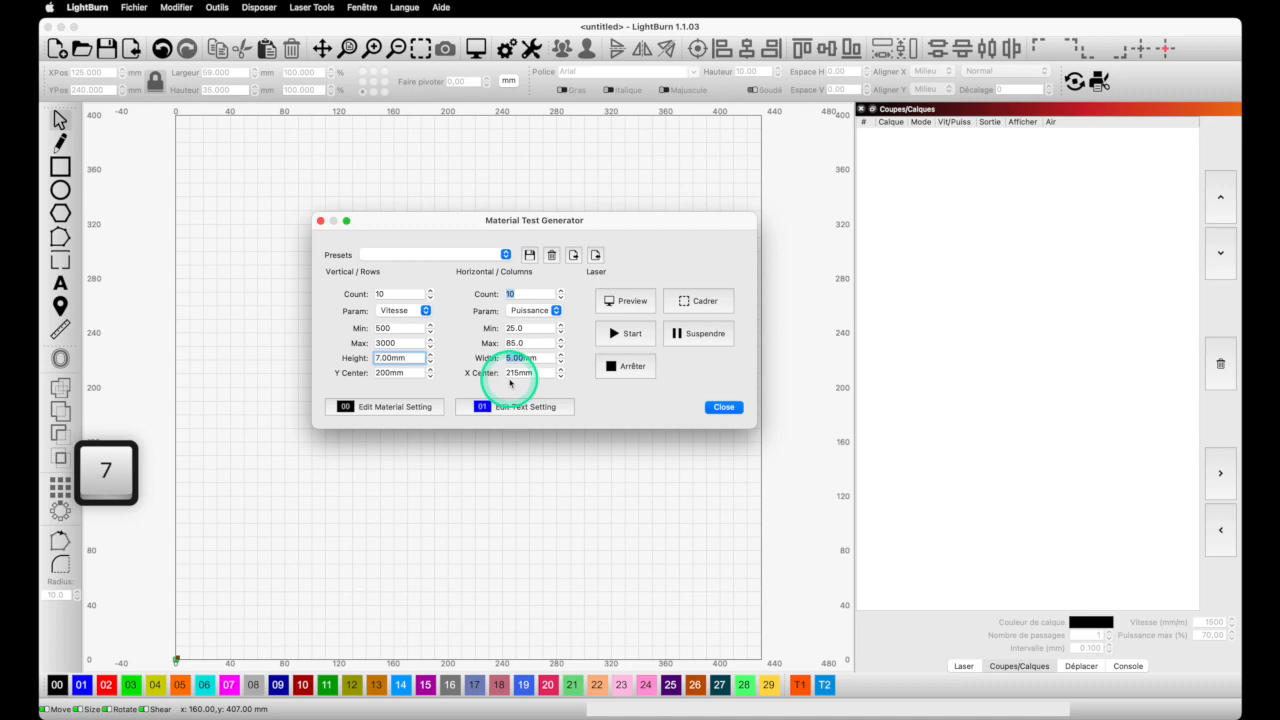
click(523, 358)
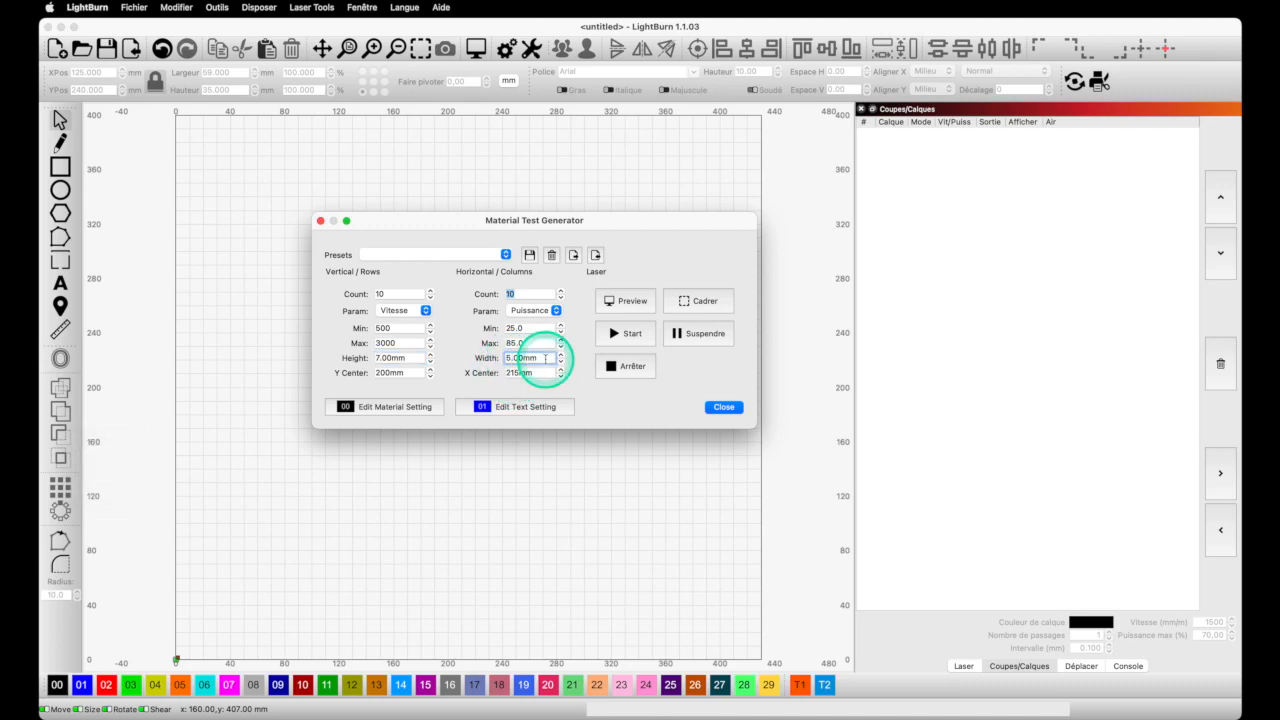
key(BackSpace)
text(7)
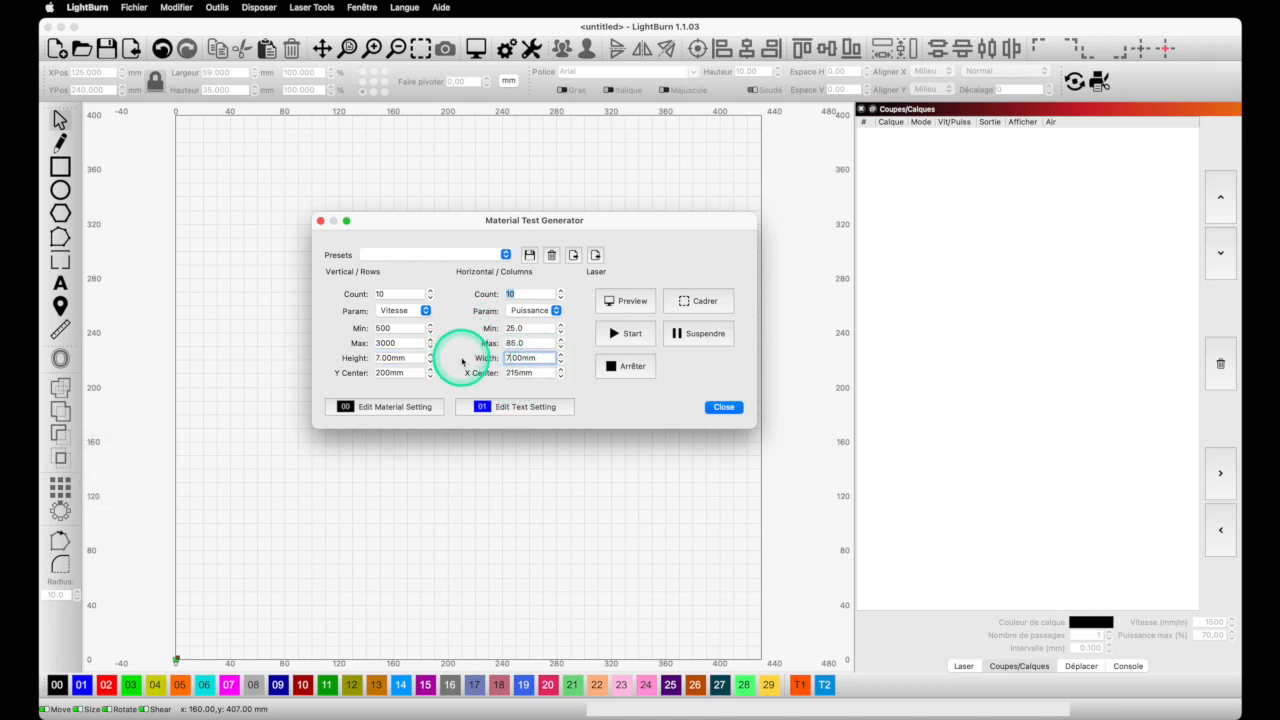
Preview the material test grid with its speed and power labels, then close the preview
double_click(382, 372)
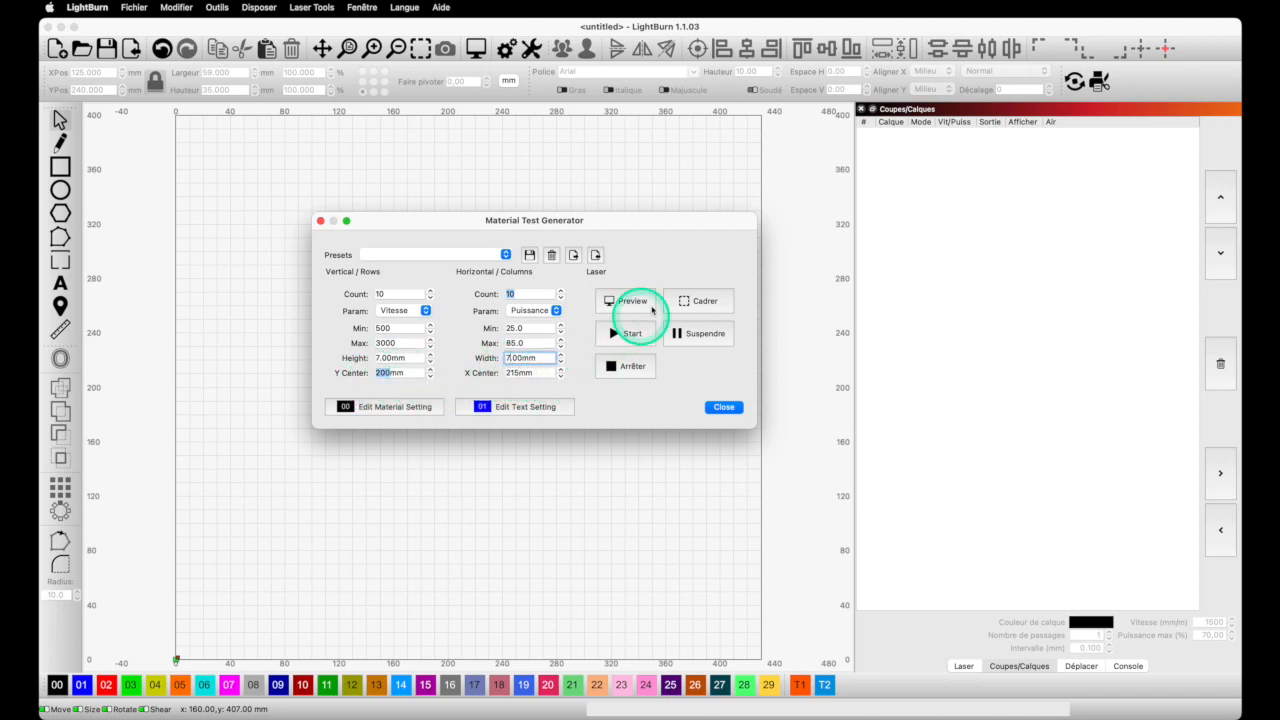
click(632, 301)
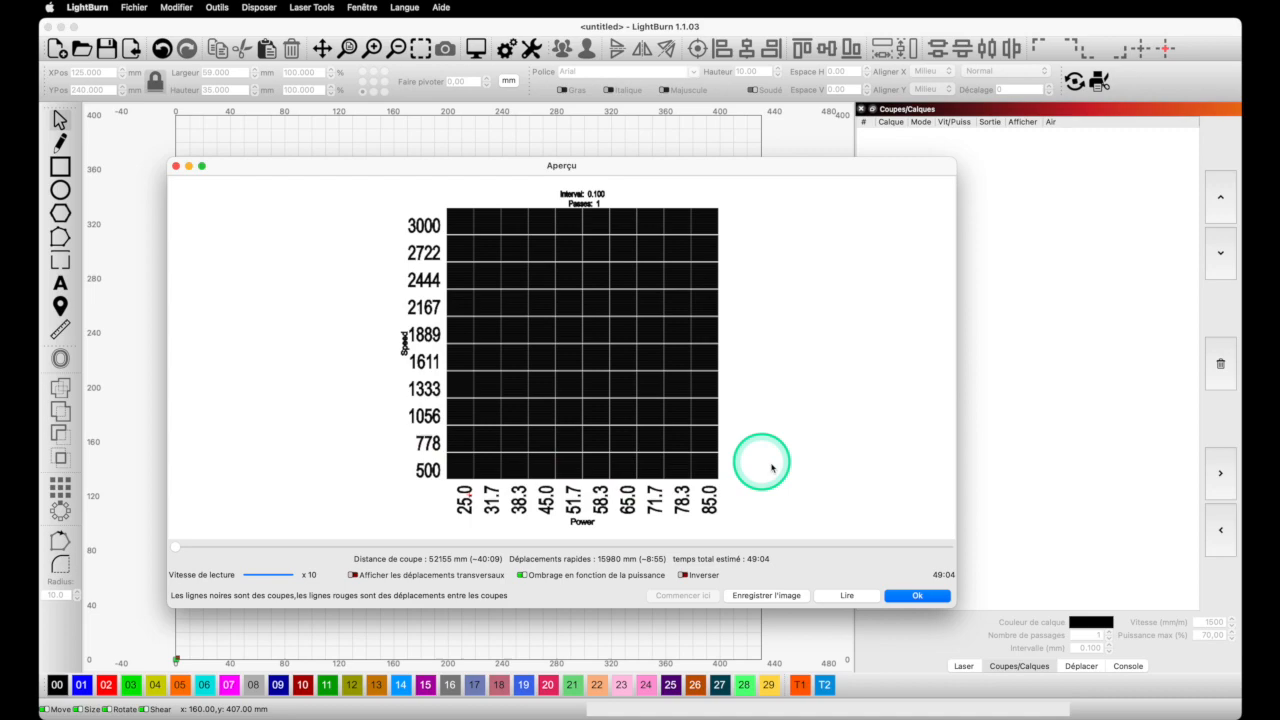
click(918, 597)
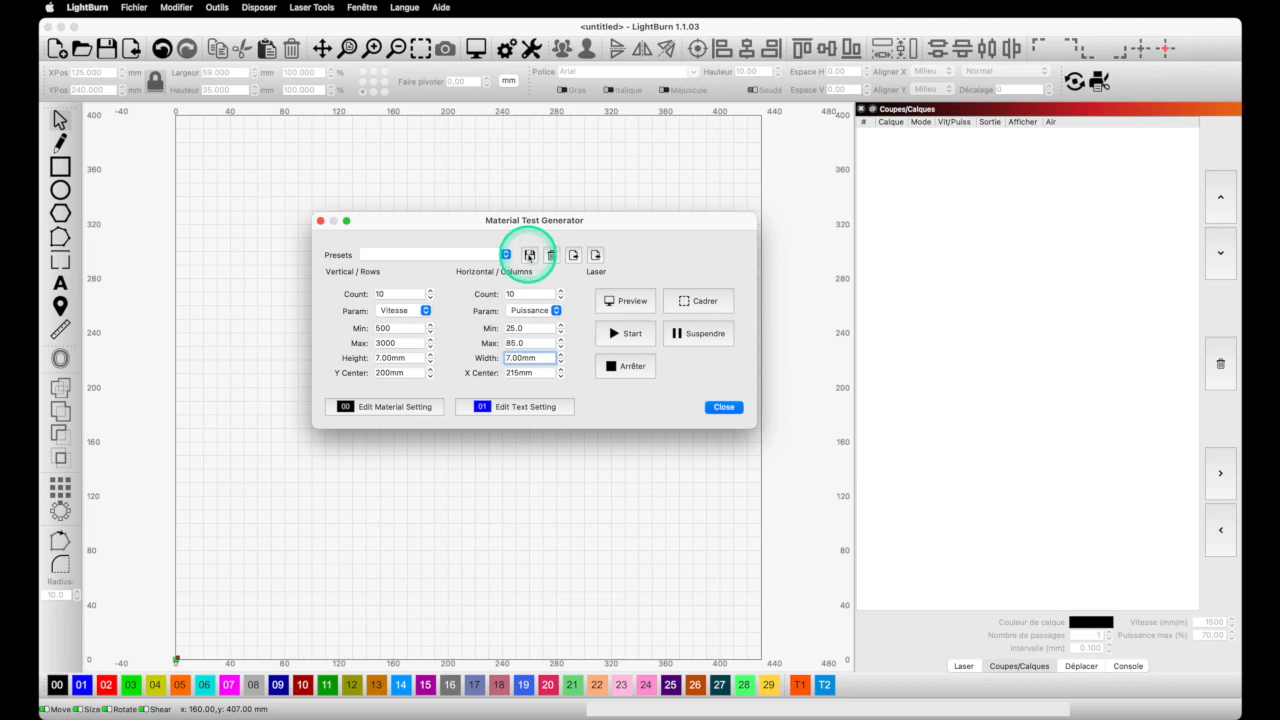
Save the material test settings as a preset named "OLM CP Bouleau 3mm"
click(529, 256)
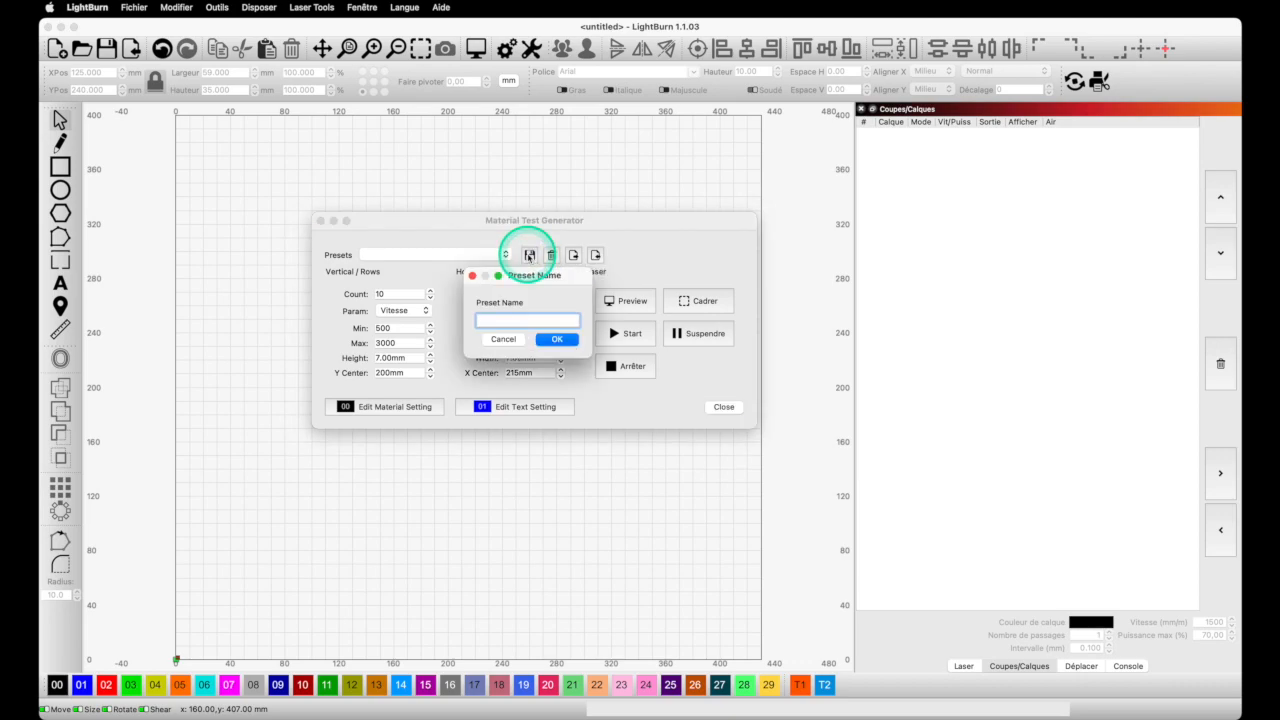
text(OL)
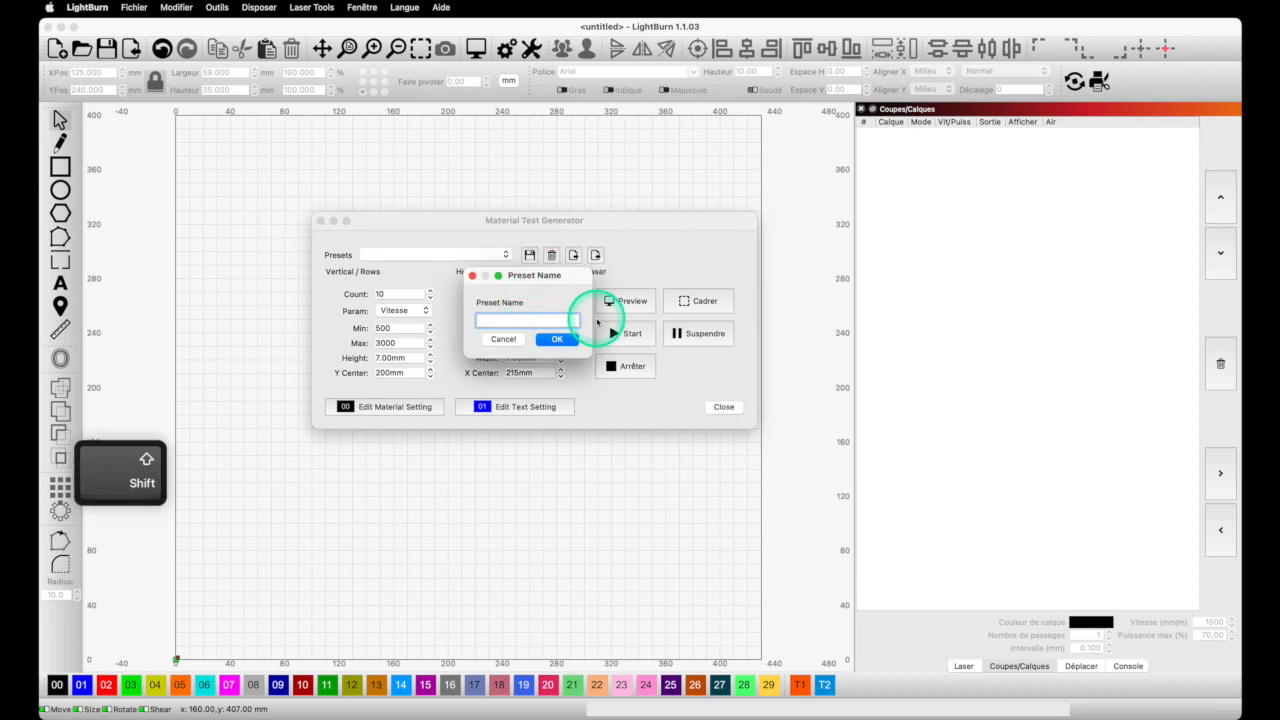
text(M)
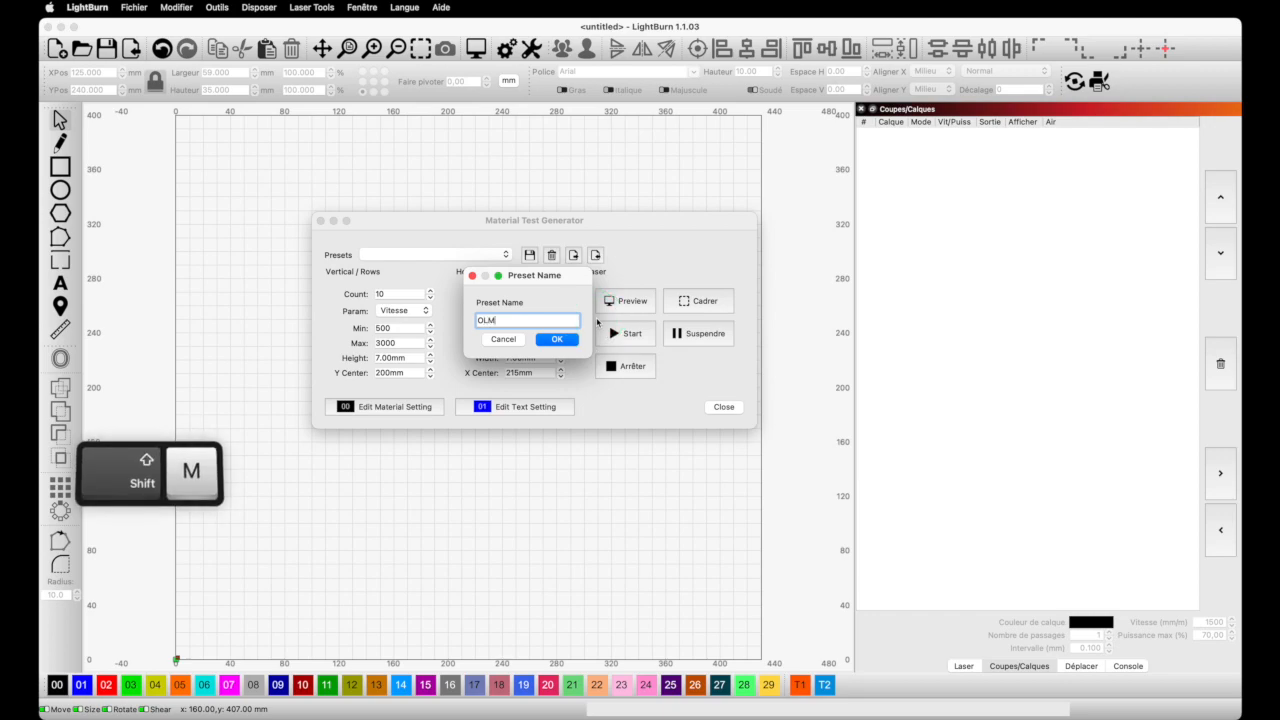
key(shift)
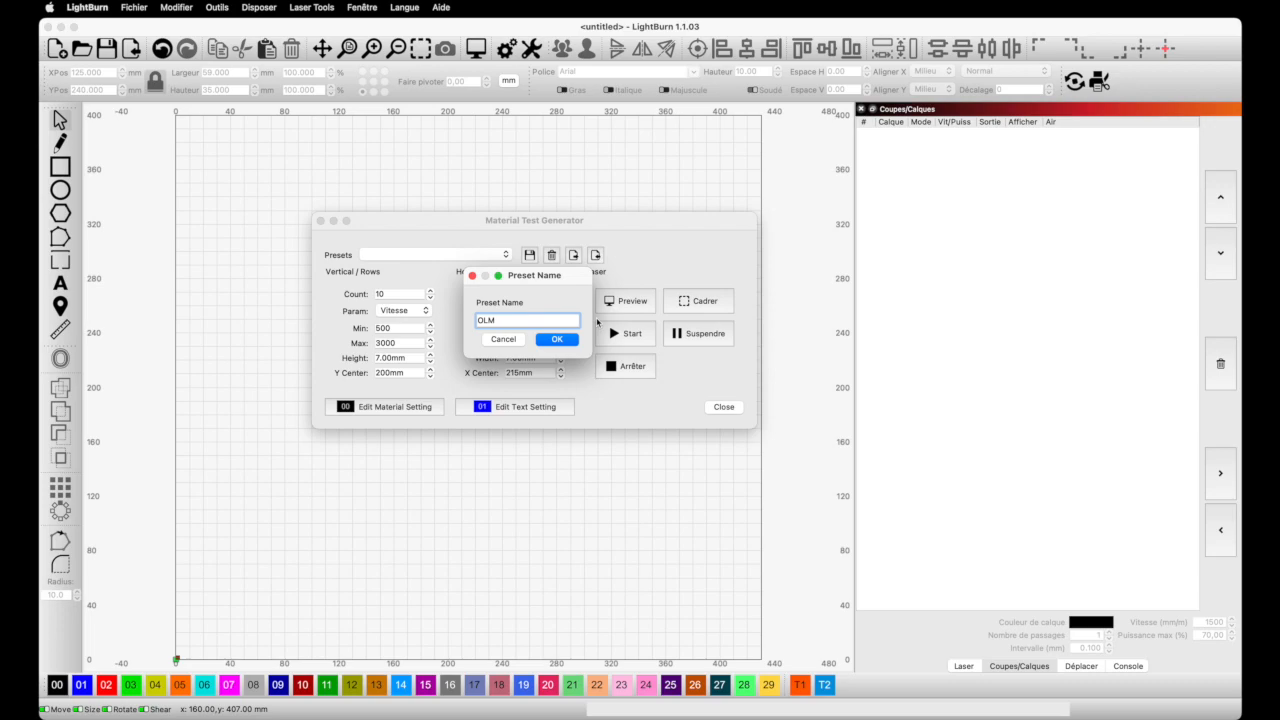
text(CP B)
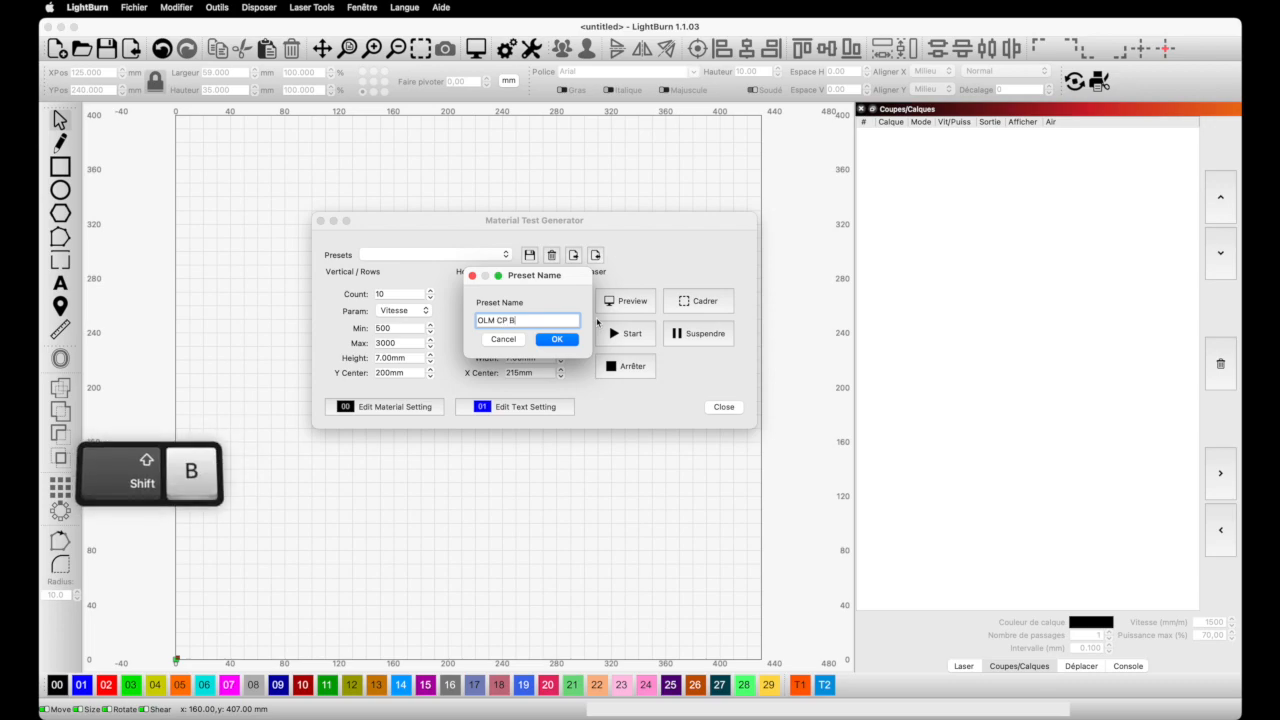
text(ouleau )
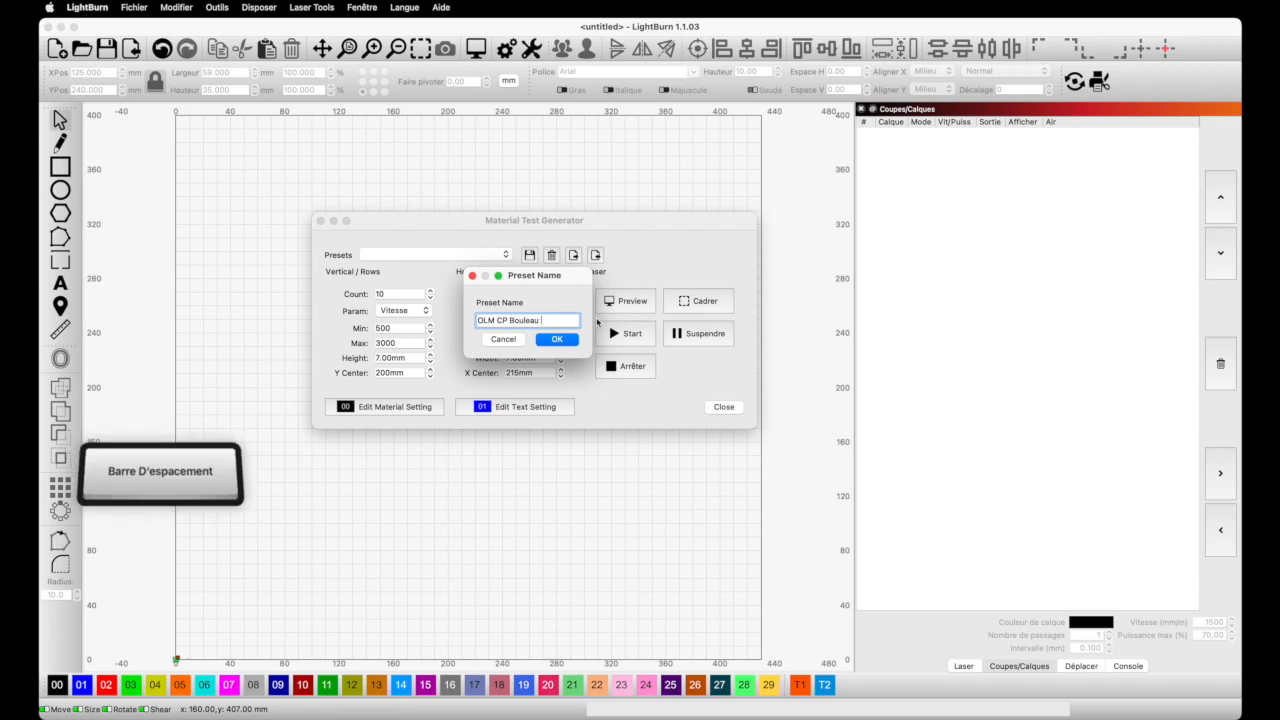
text(3)
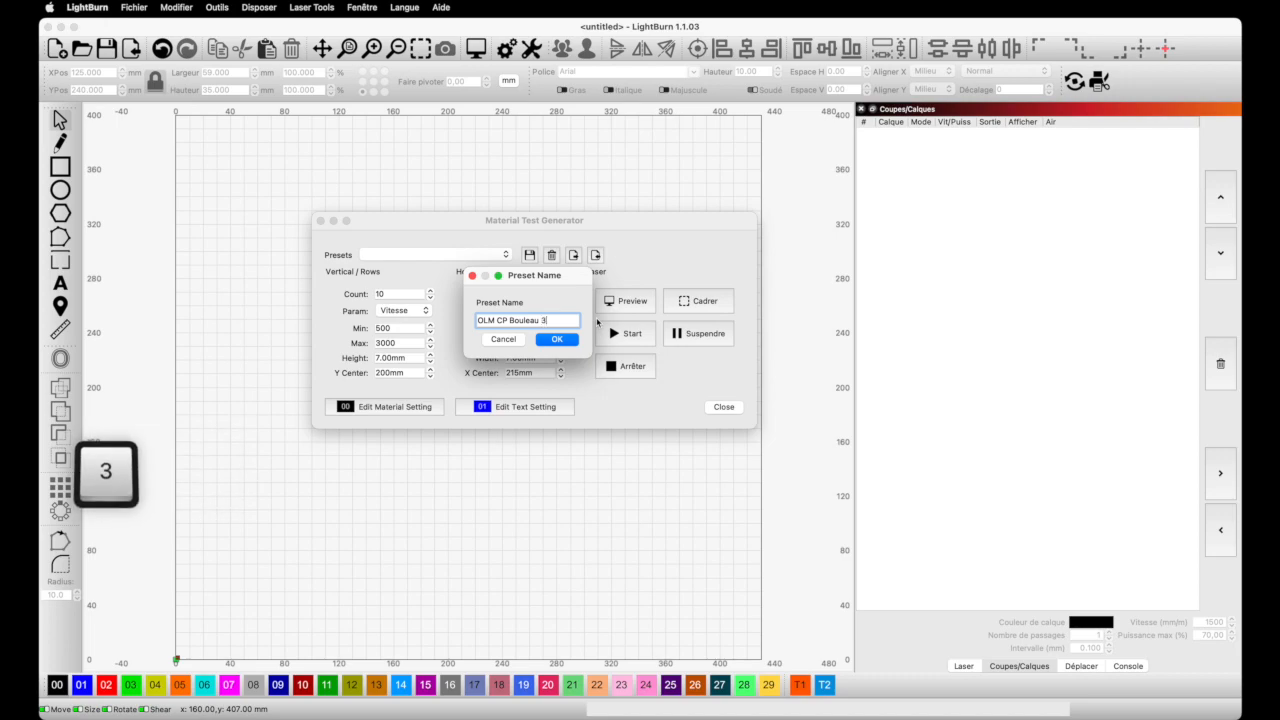
text(mm)
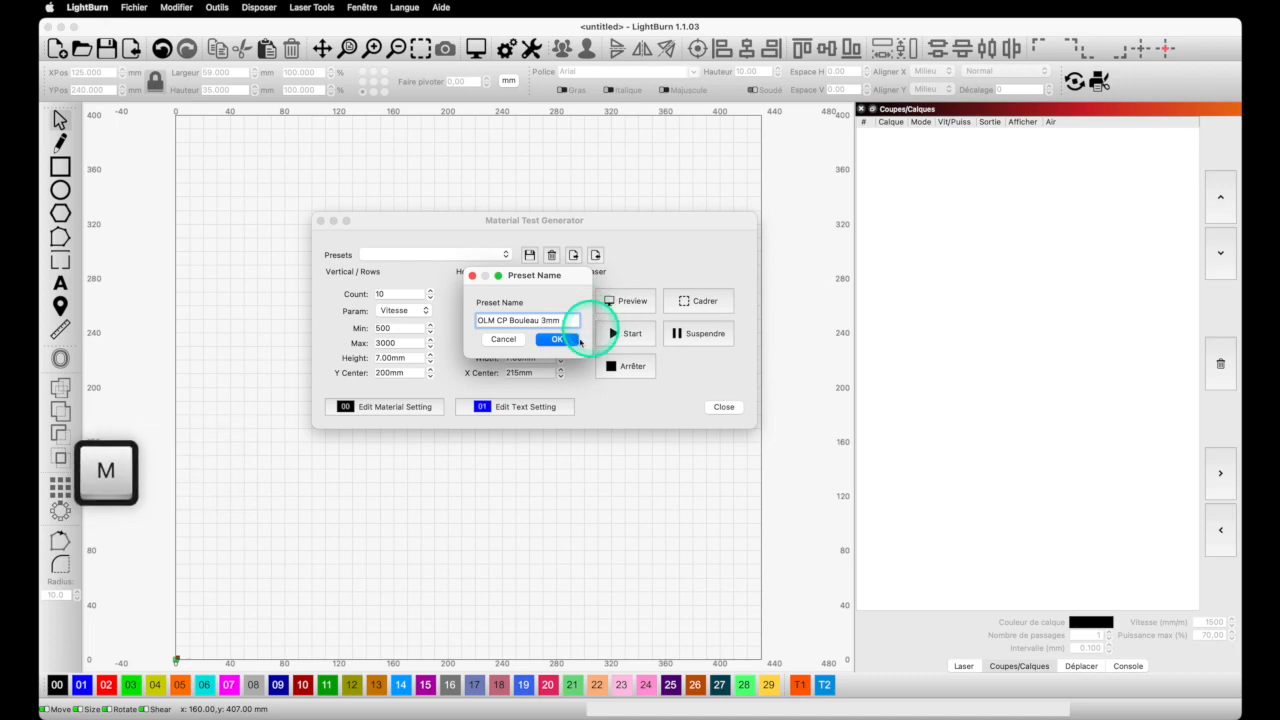
click(558, 339)
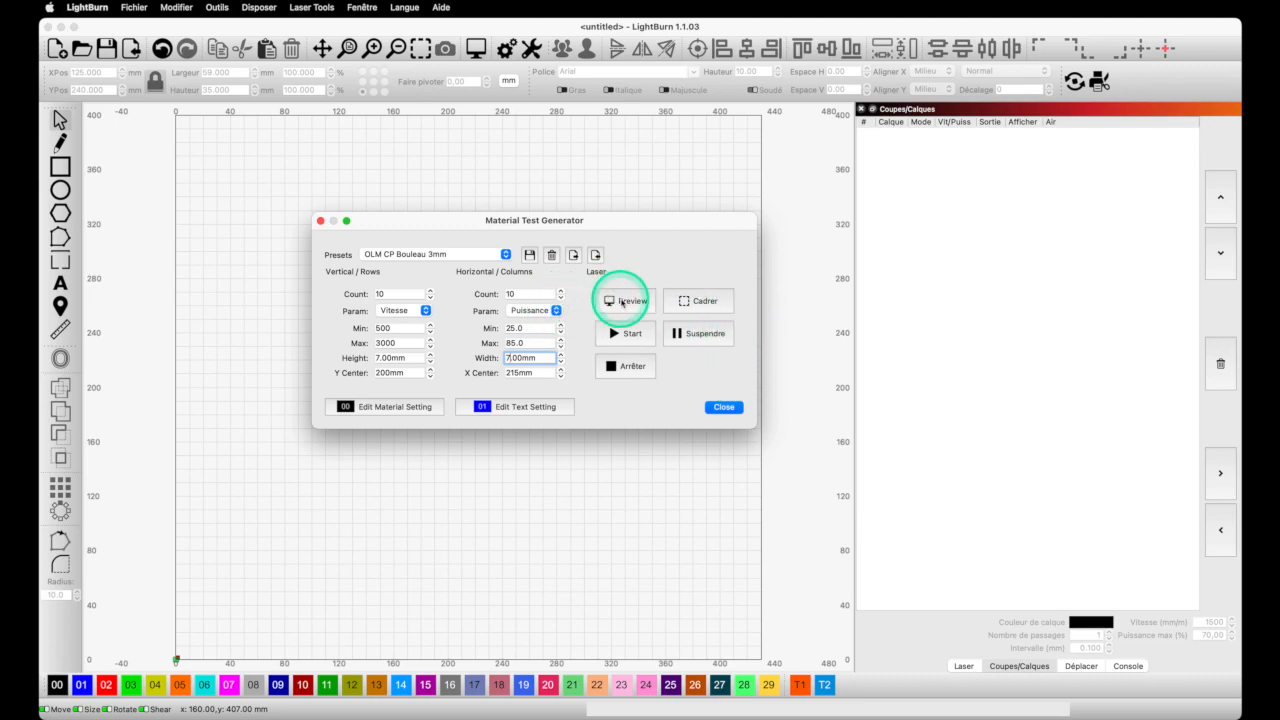
Check the saved presets and preview the test grid of the "OLM CP Bouleau 3mm" preset
click(414, 256)
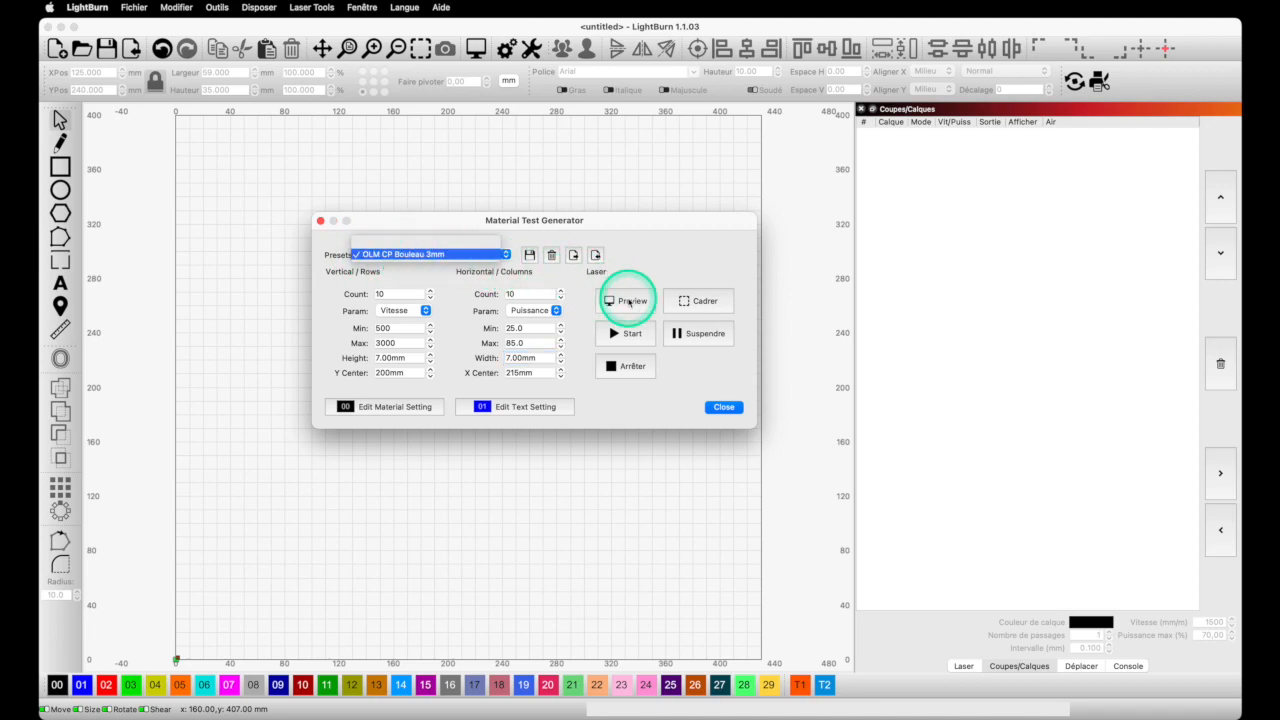
click(629, 302)
click(629, 302)
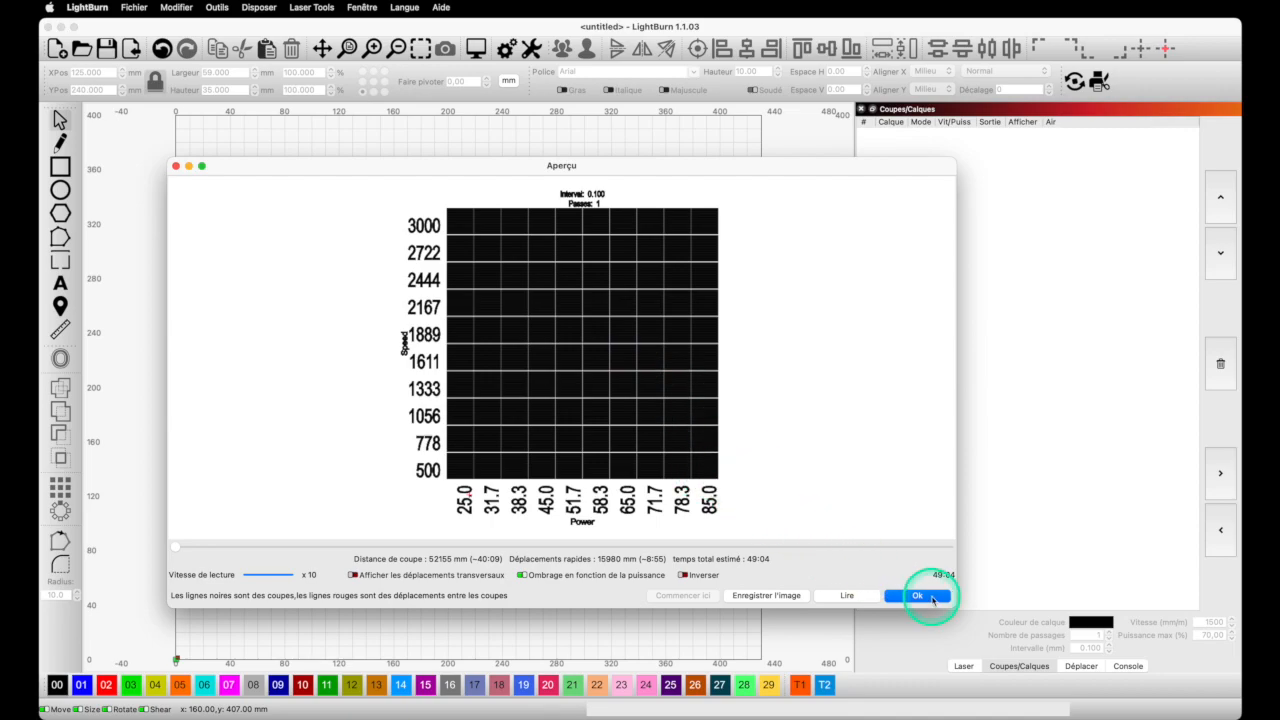
Open the Center Finder tool with the large circle selected
click(318, 7)
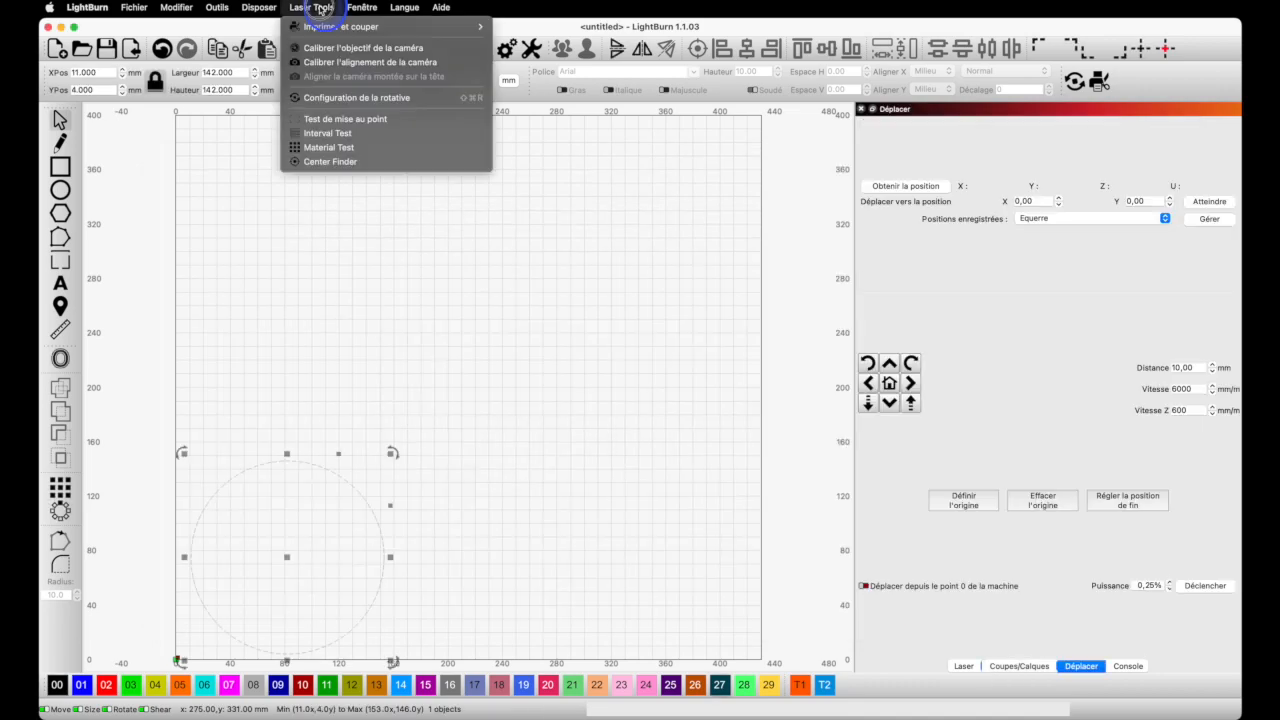
click(343, 164)
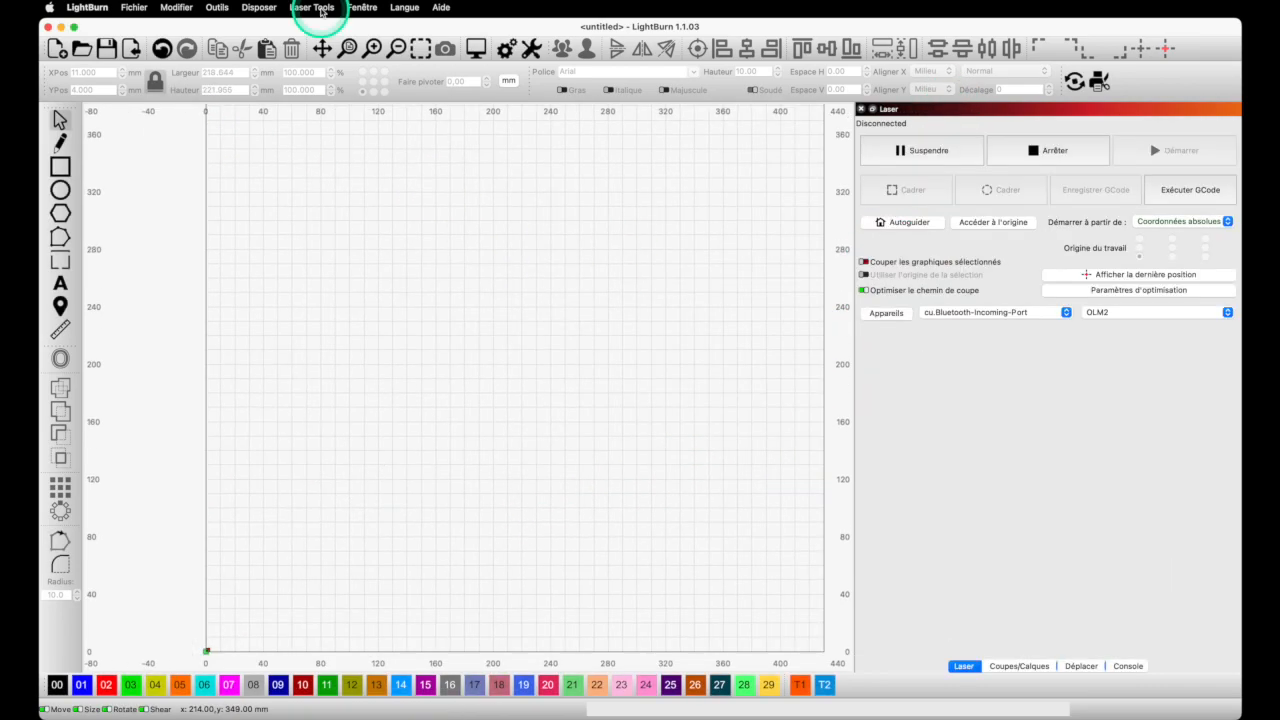
Inspect the rotary configuration and the Print and Cut wizard, closing each one without changing any settings
click(318, 8)
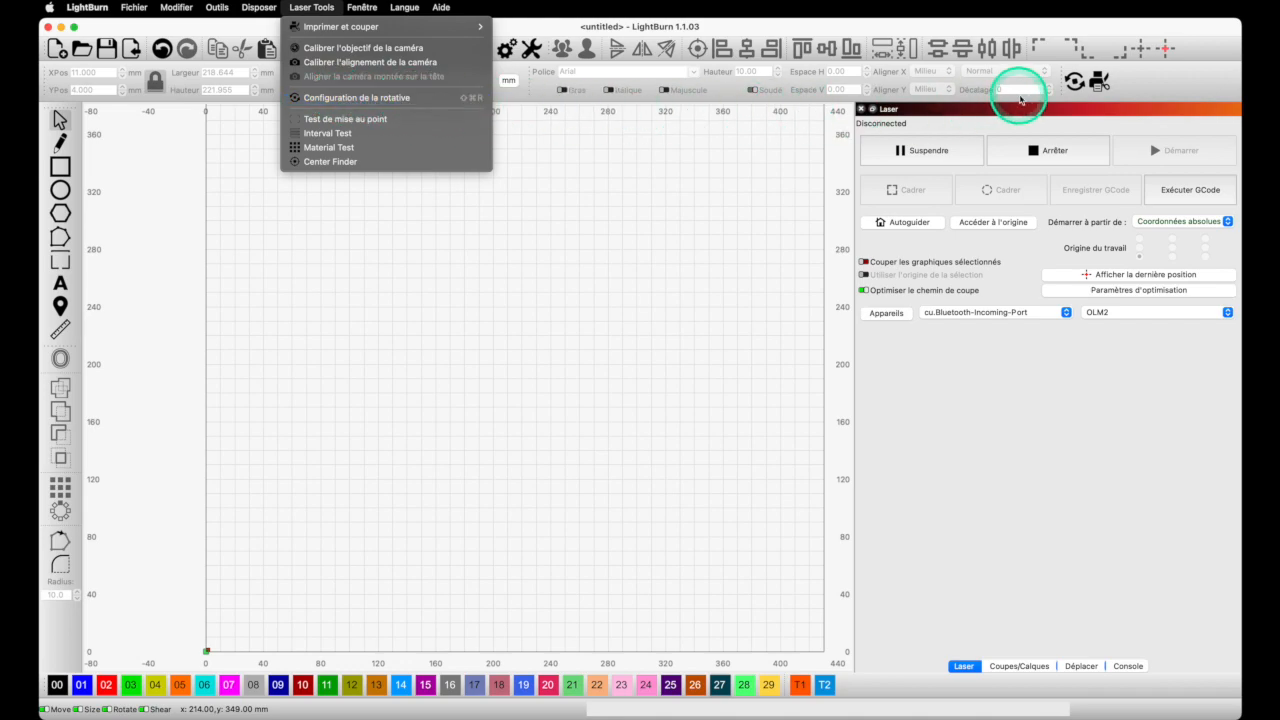
click(1073, 82)
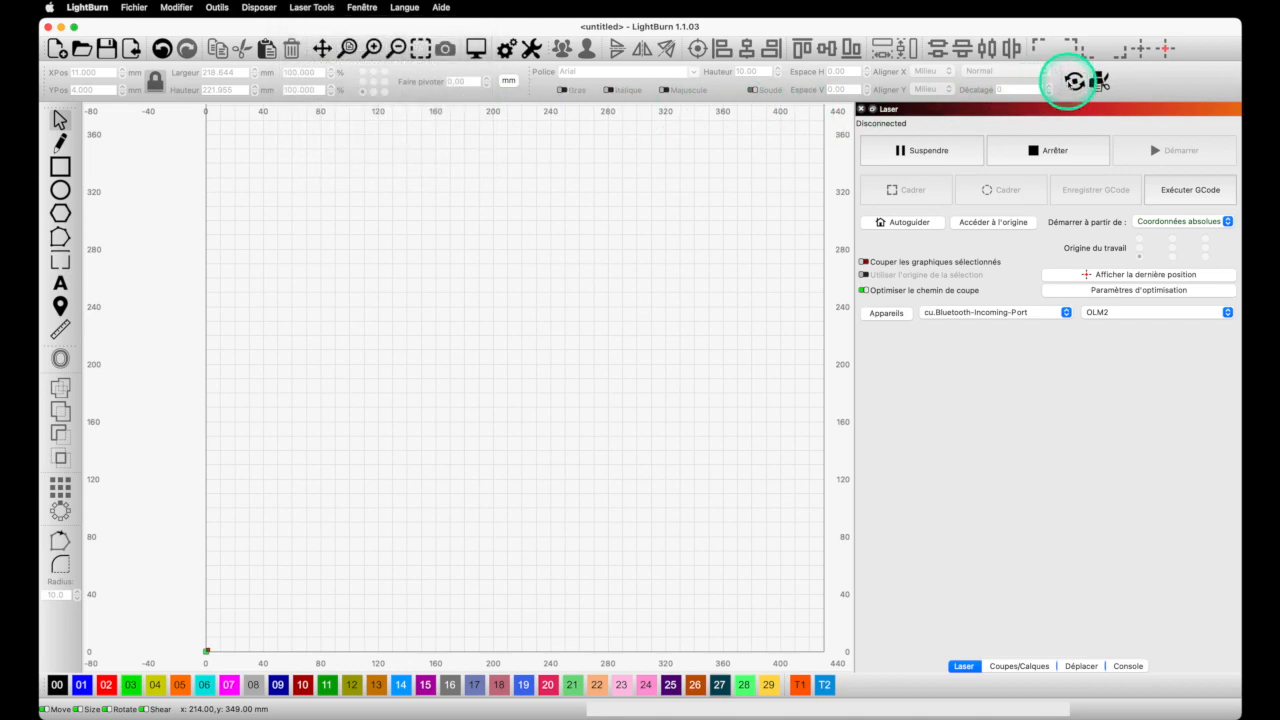
click(1073, 82)
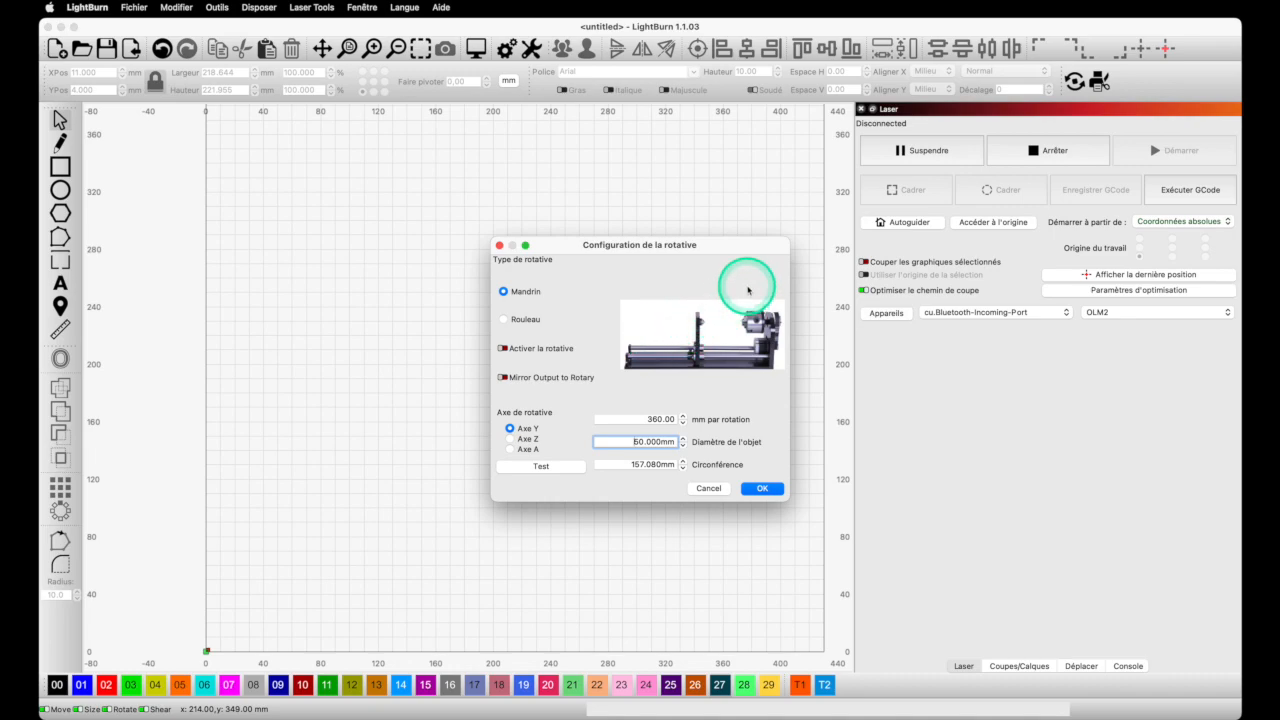
click(499, 245)
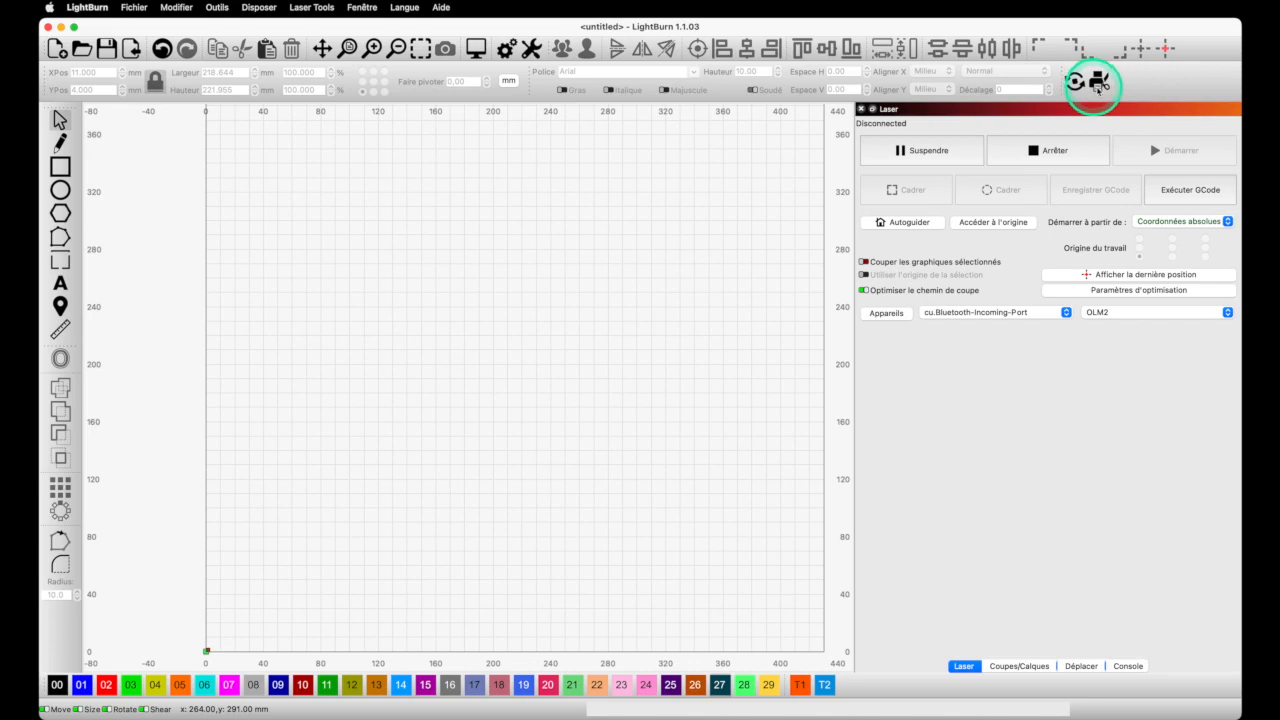
click(1100, 81)
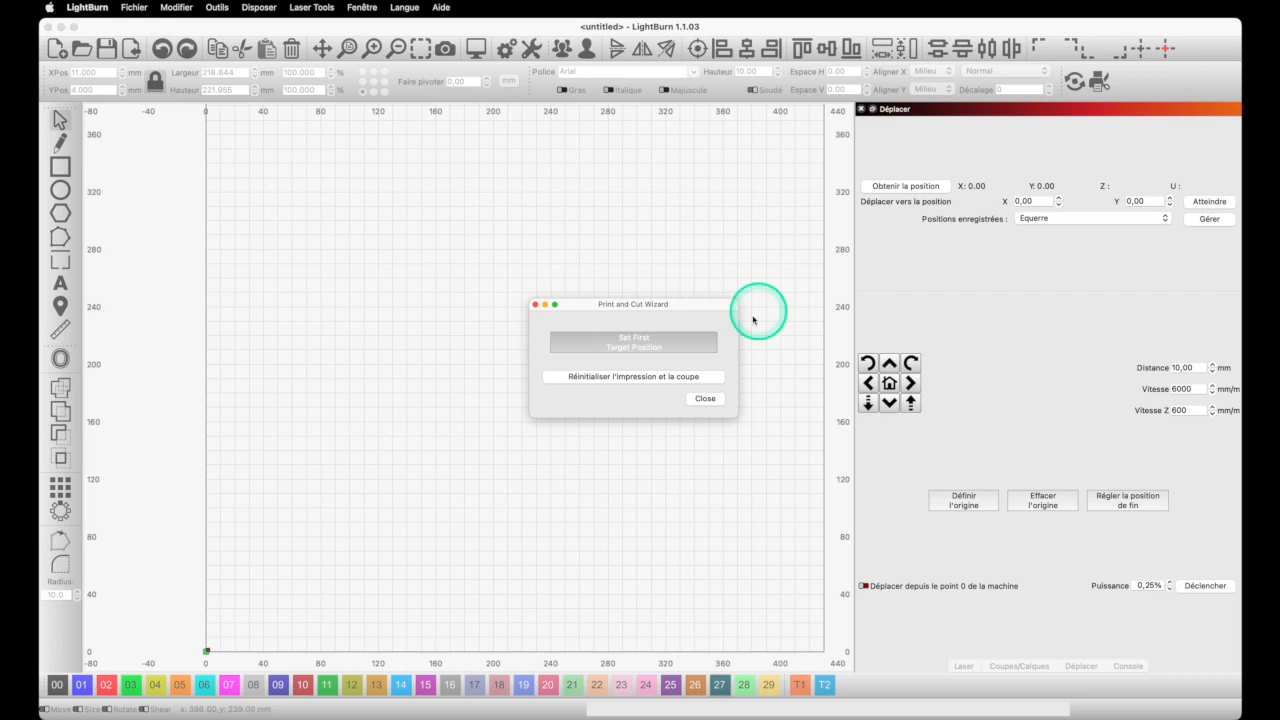
click(711, 398)
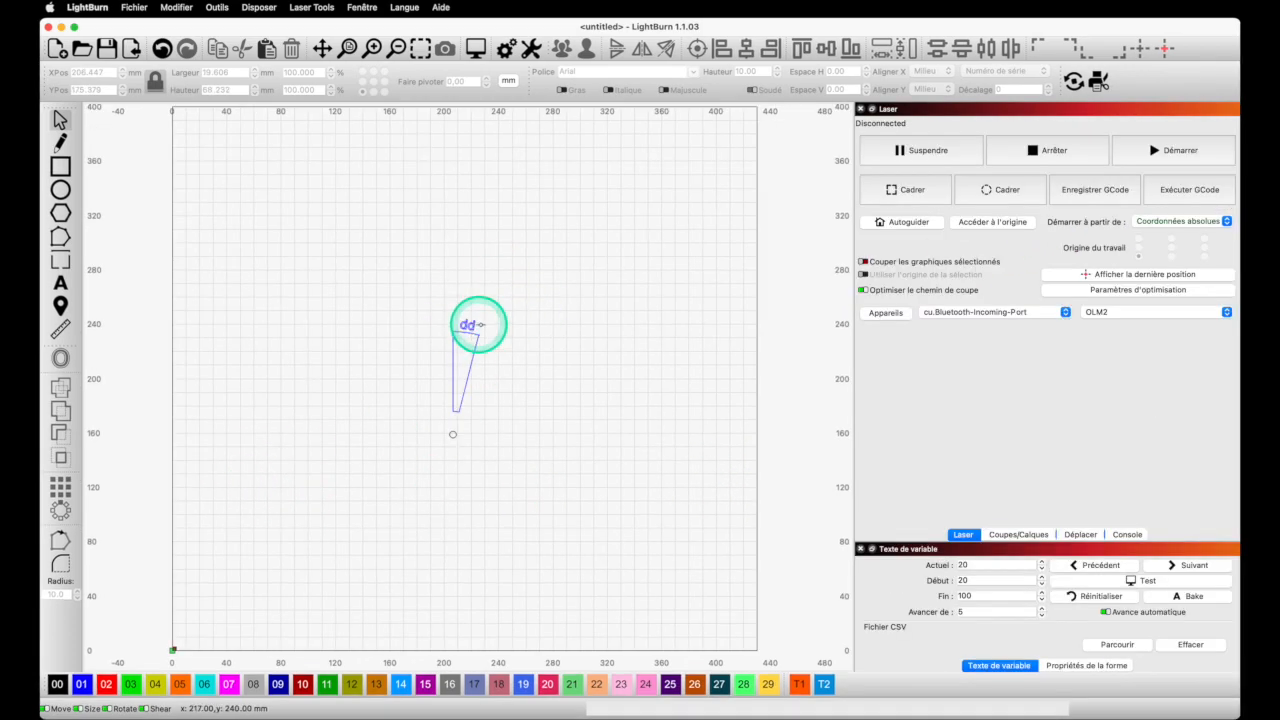
Select the text above the wedge and check its serial number text mode without changing it
click(470, 324)
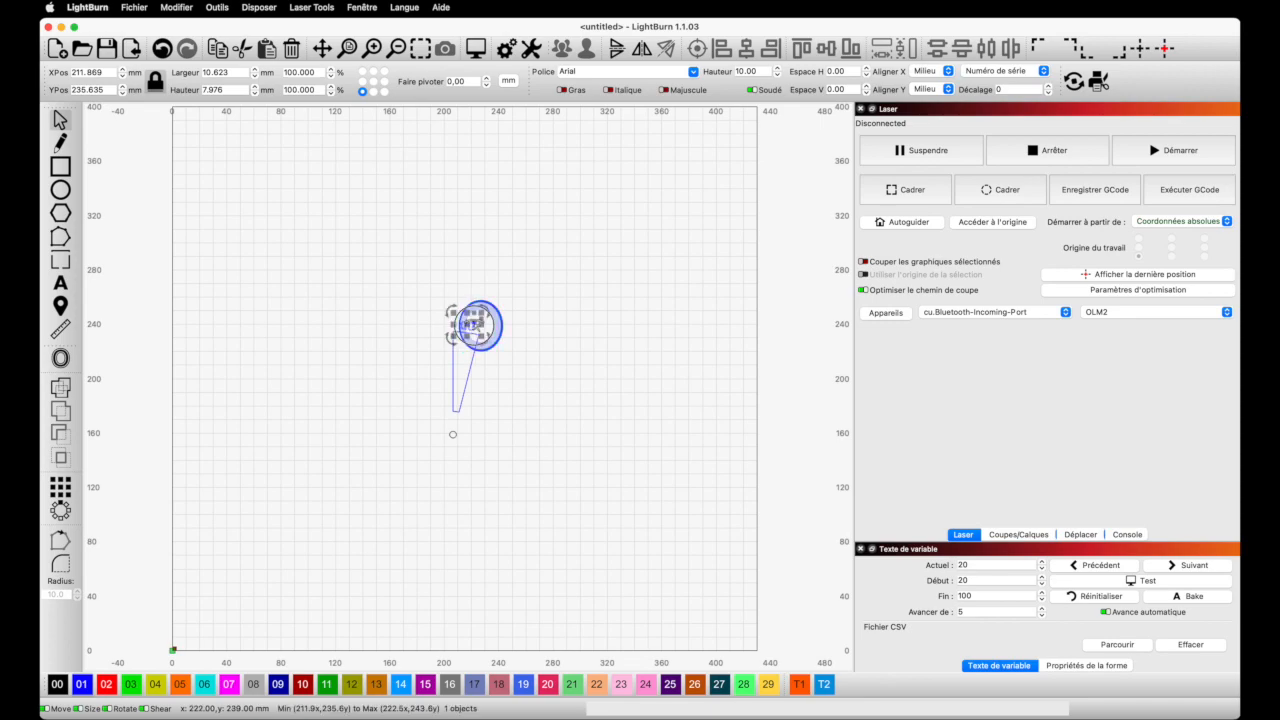
click(1021, 72)
click(1021, 72)
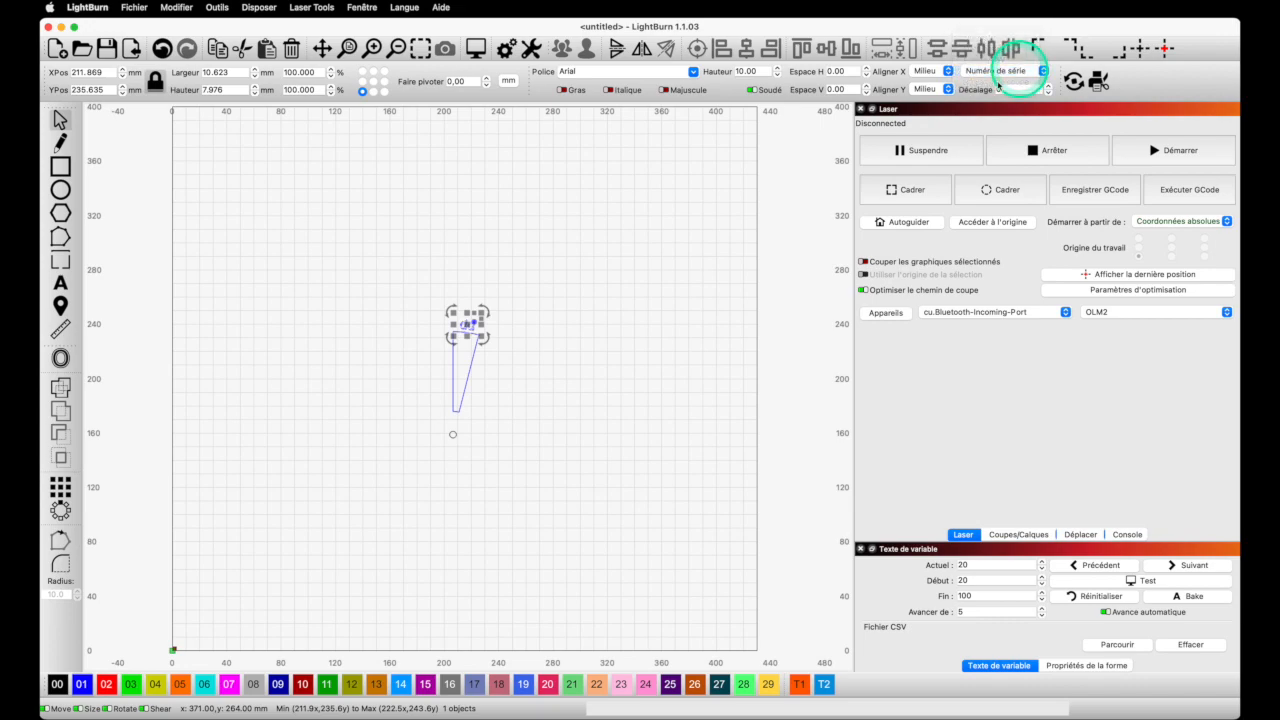
Create a circular array of 16 rotated copies of the wedge and its label around the small circle, with automatically incremented variable text
click(513, 418)
drag(513, 418, 401, 317)
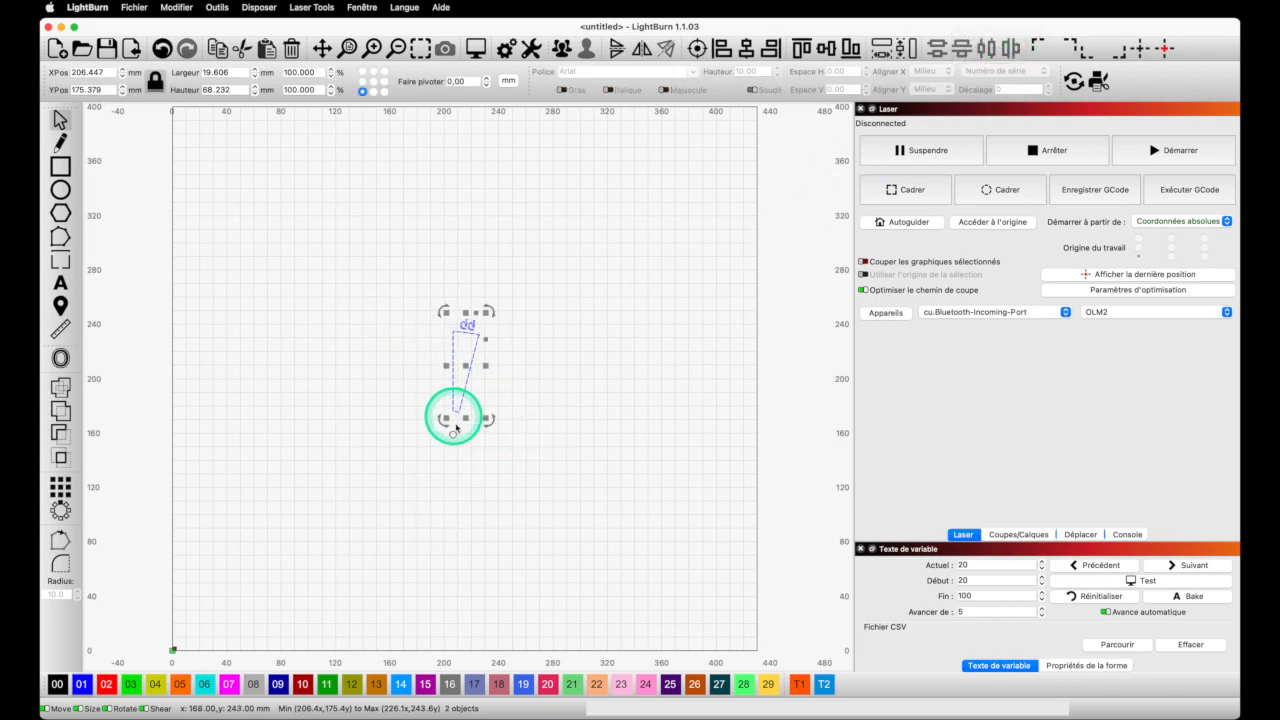
shift+click(455, 435)
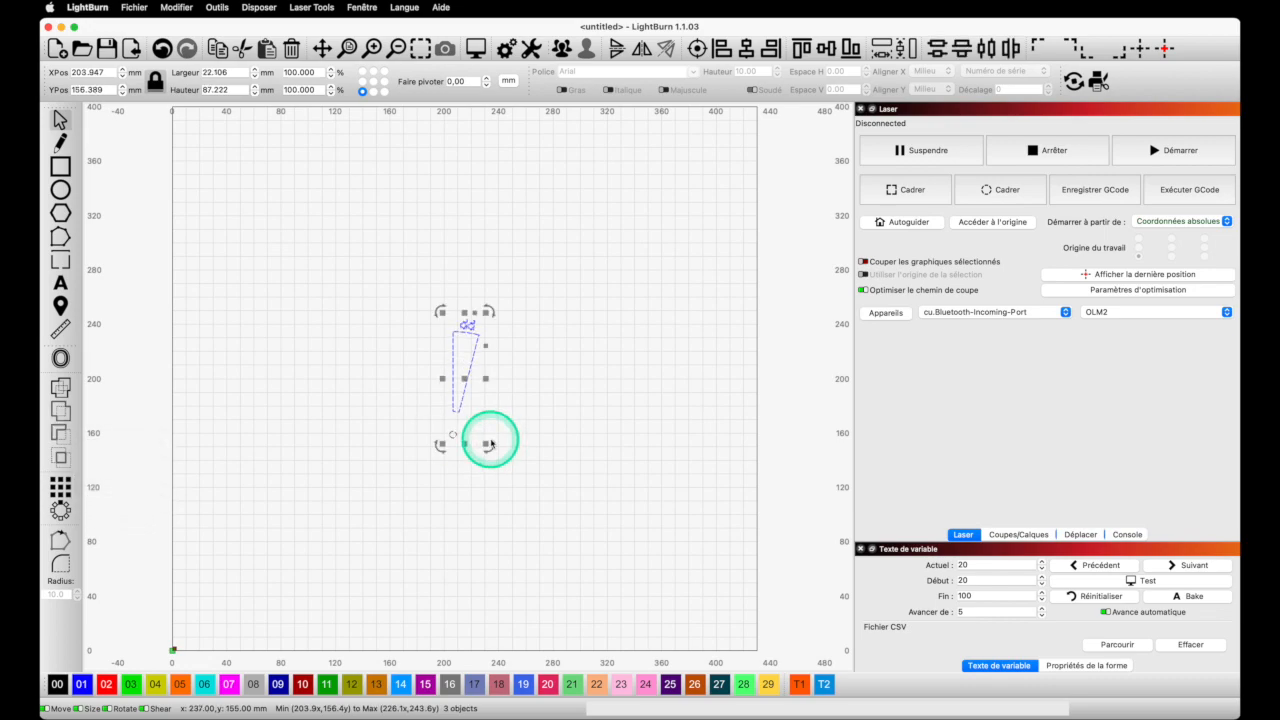
click(62, 511)
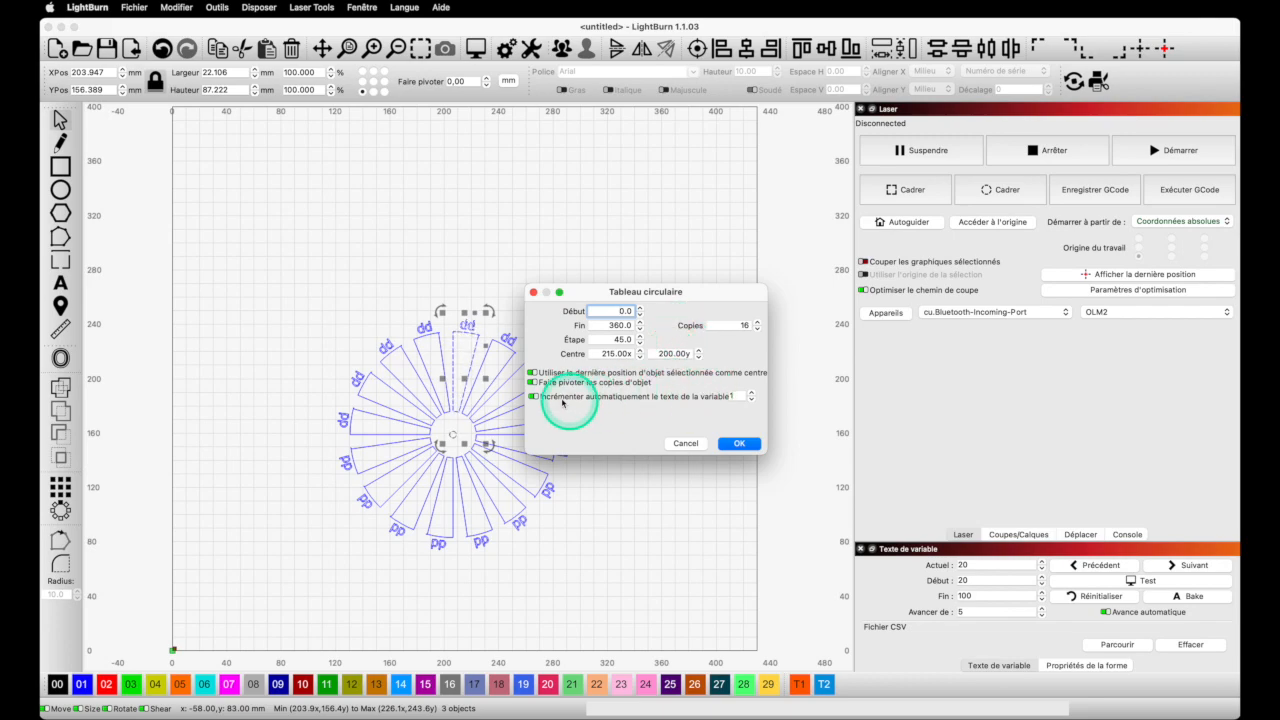
click(558, 400)
click(751, 393)
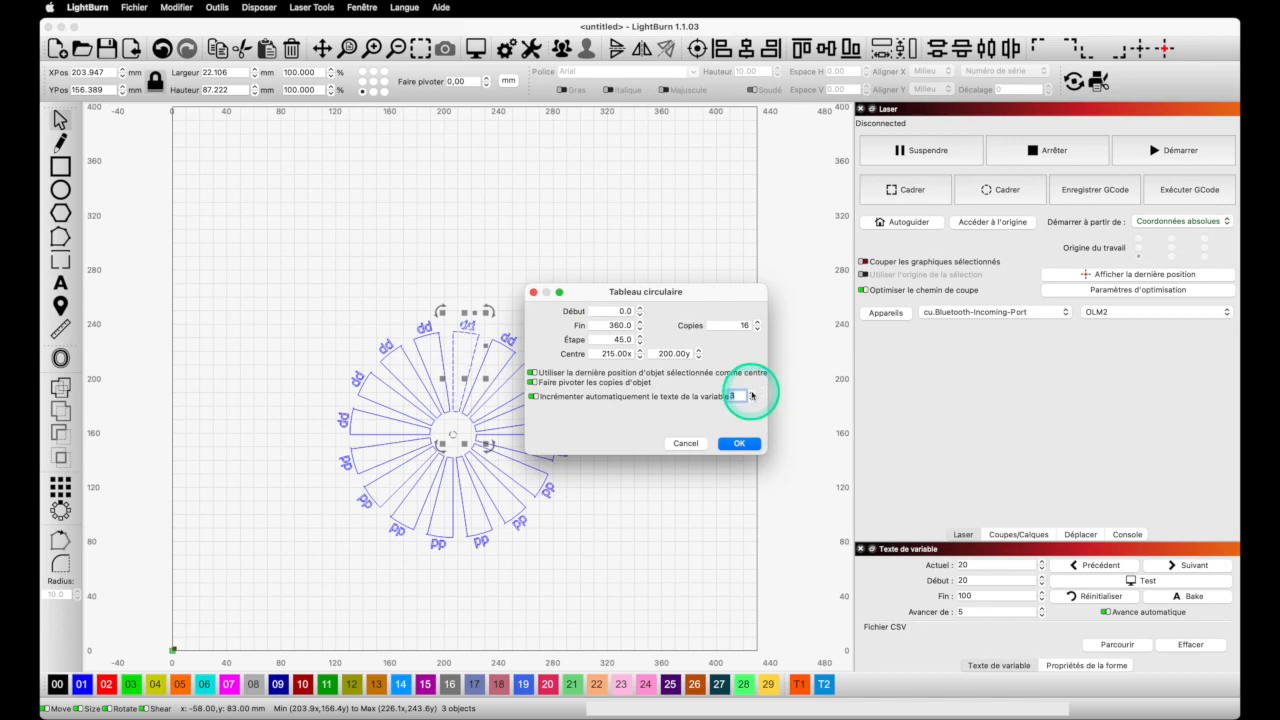
click(752, 394)
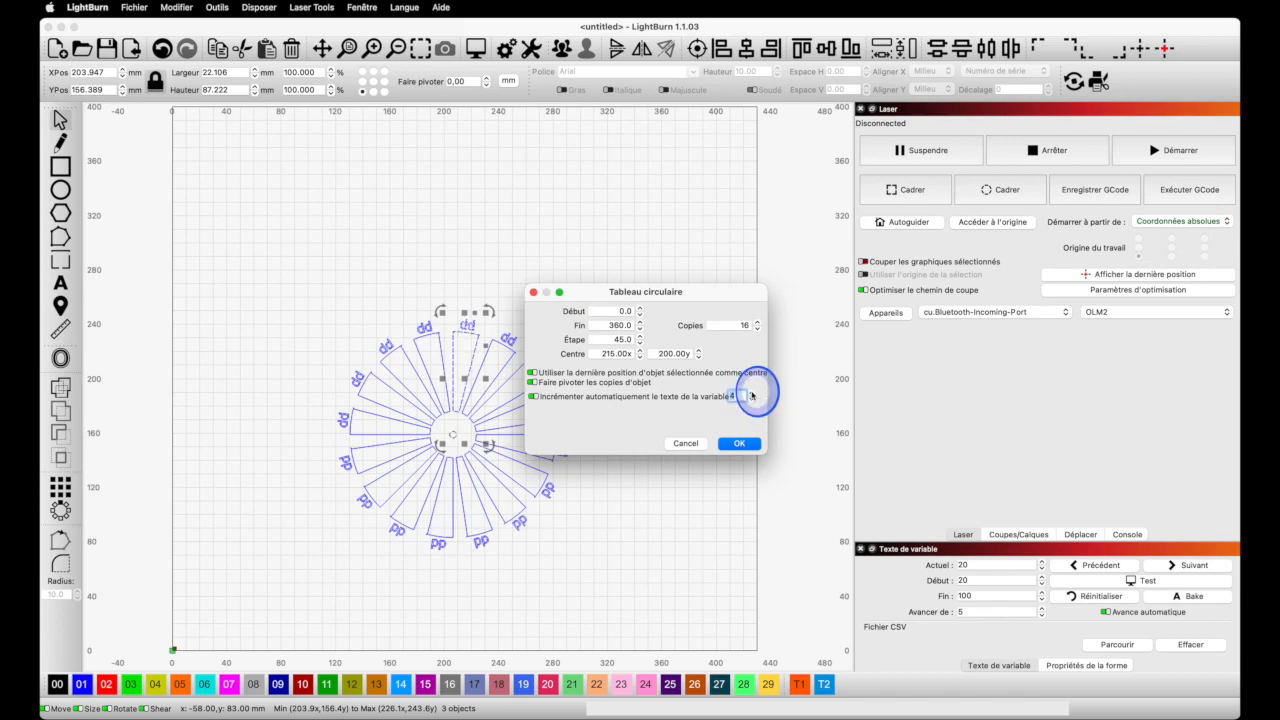
click(742, 444)
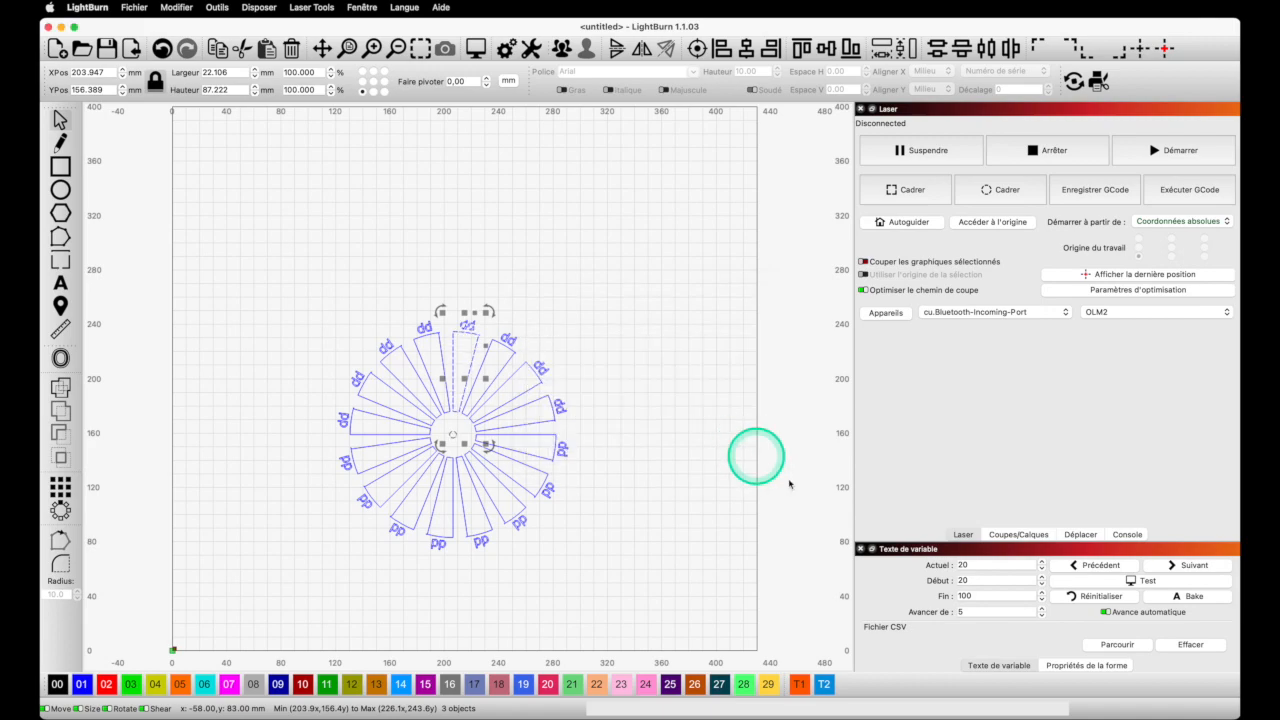
Test the serial numbering on the array's labels, then bake the variable text into normal text
click(957, 565)
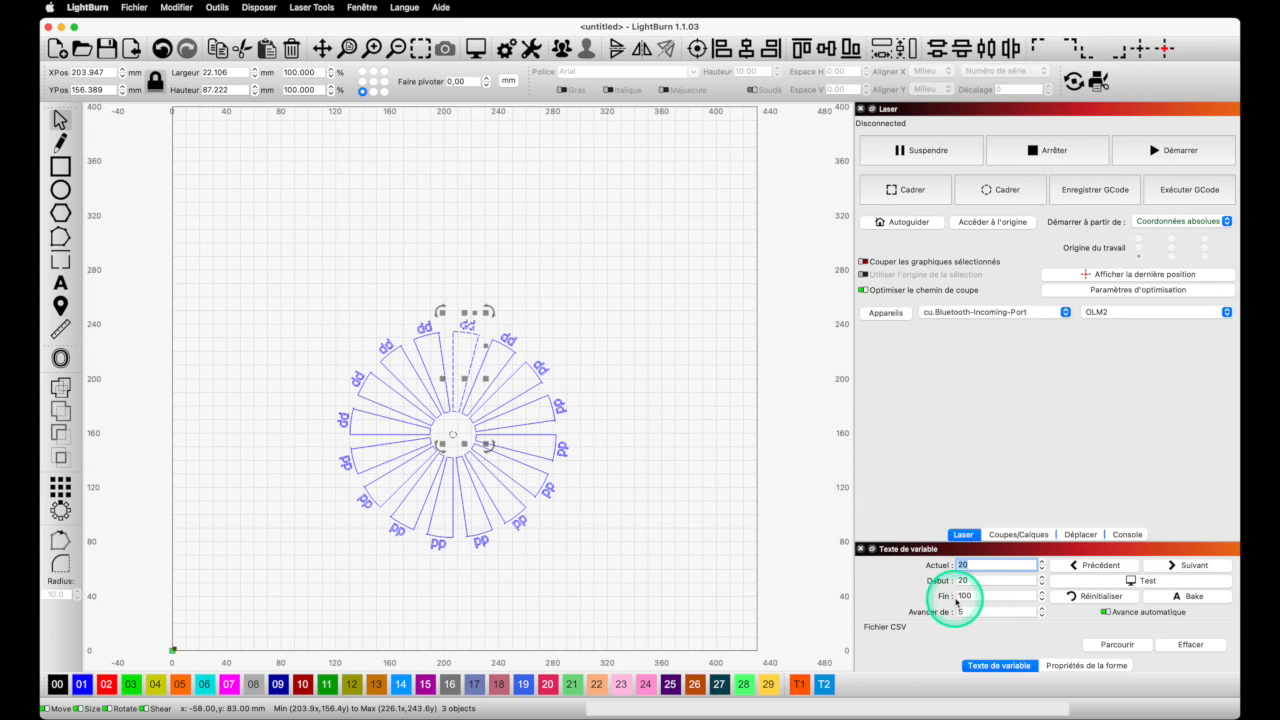
click(1145, 581)
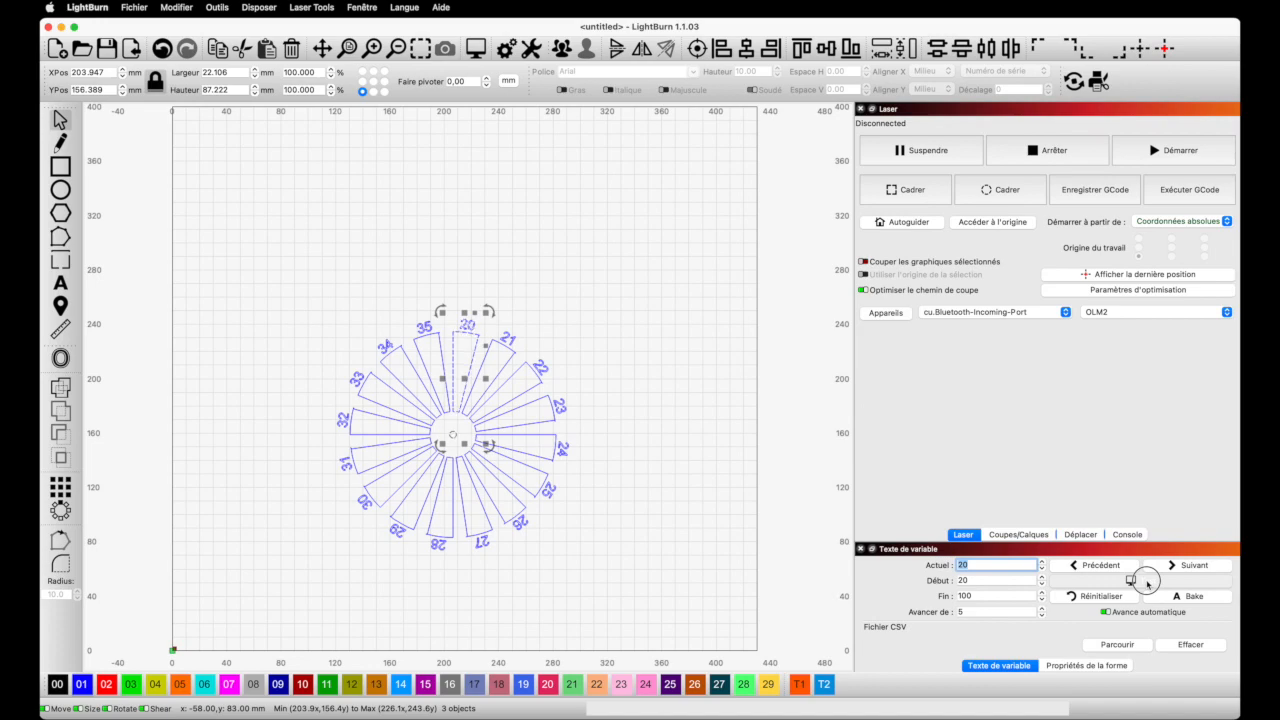
click(1147, 581)
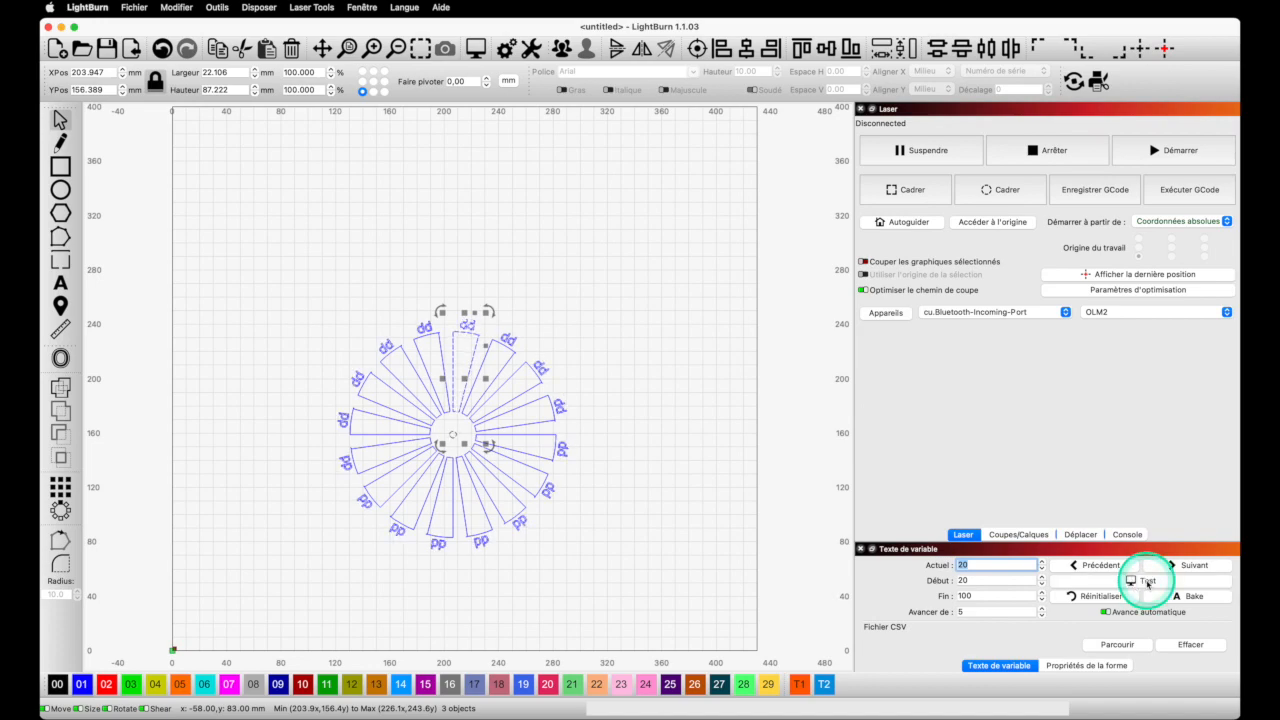
click(1152, 580)
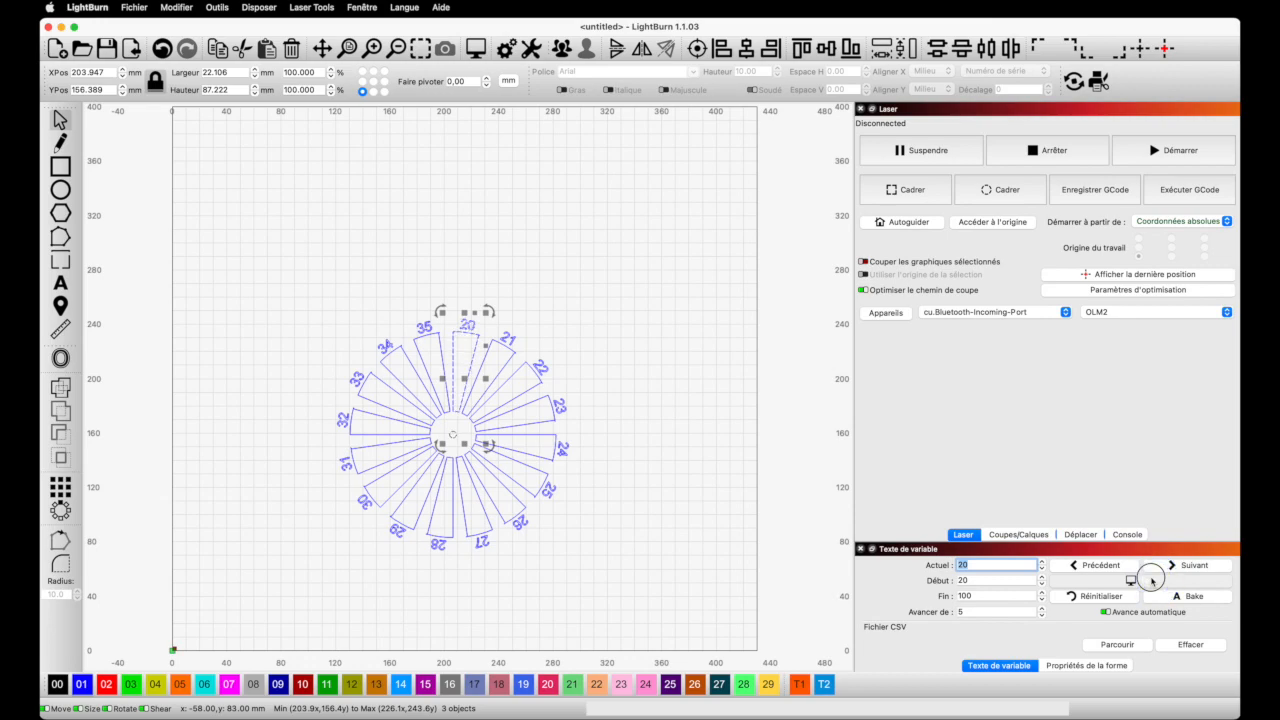
click(1152, 581)
click(1152, 581)
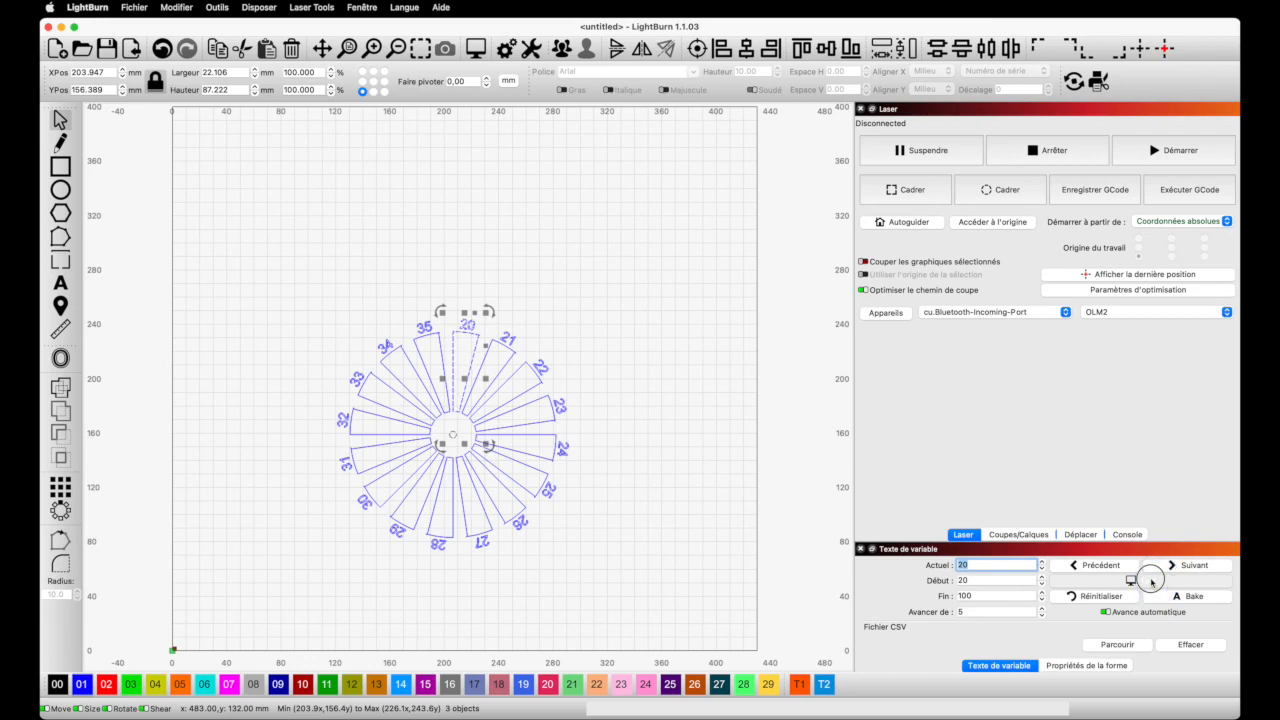
click(1149, 582)
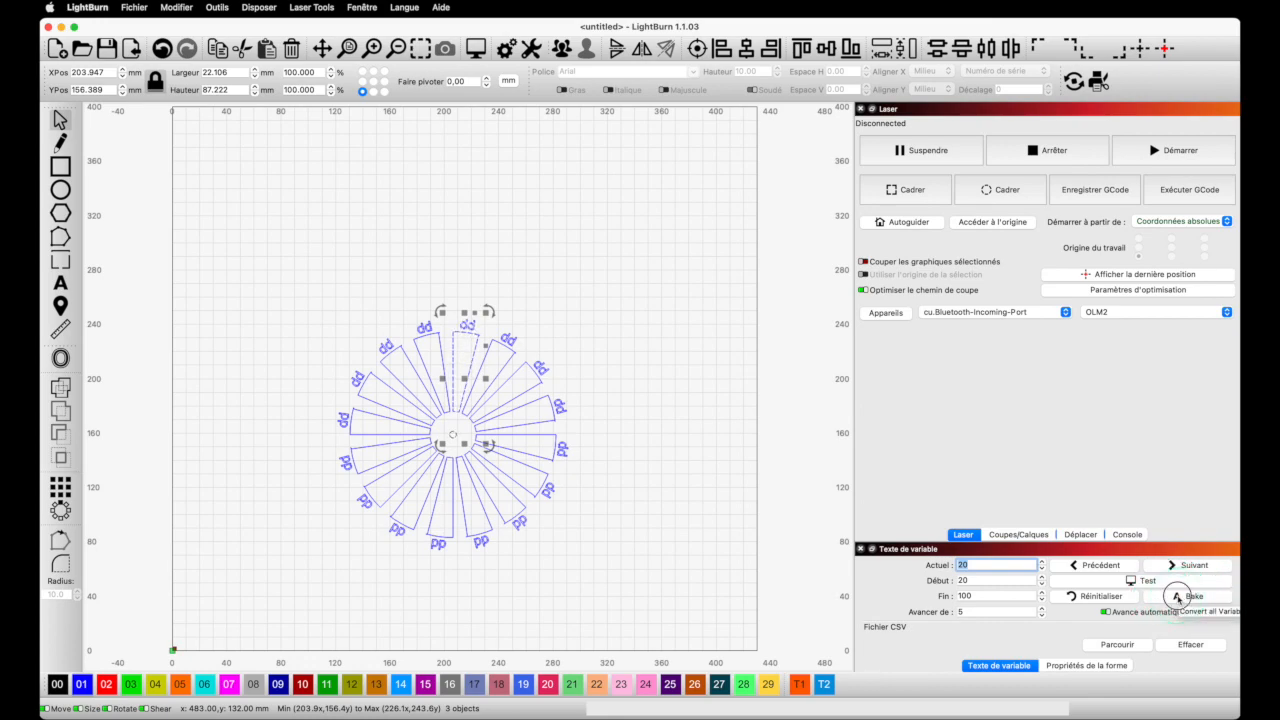
click(1178, 597)
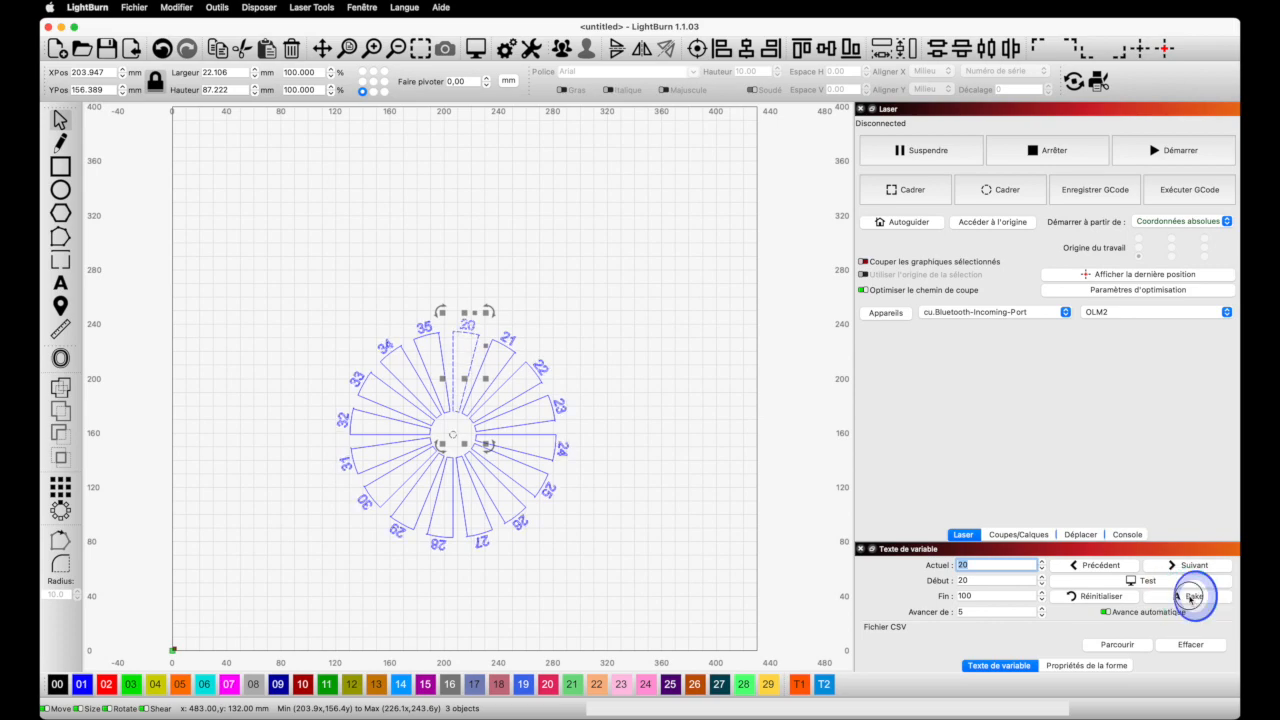